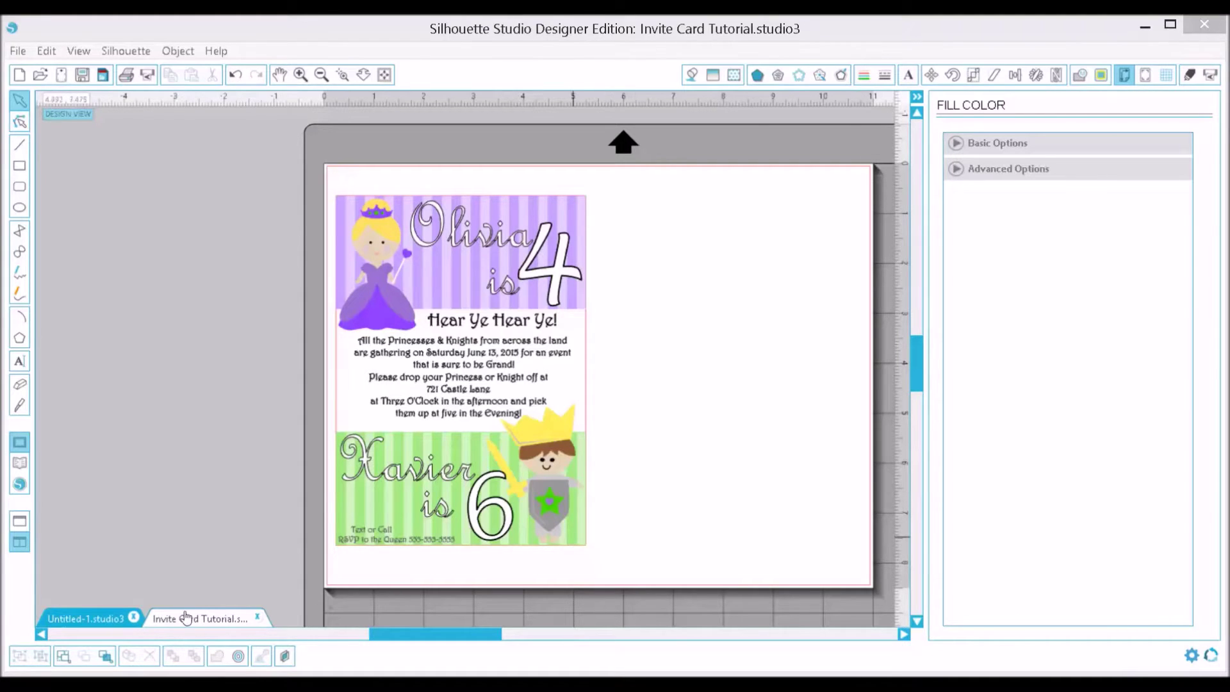
- On the blank Untitled-1 page, draw a portrait rectangle about 4.75 by 6.68 in and make its fill white
click(89, 619)
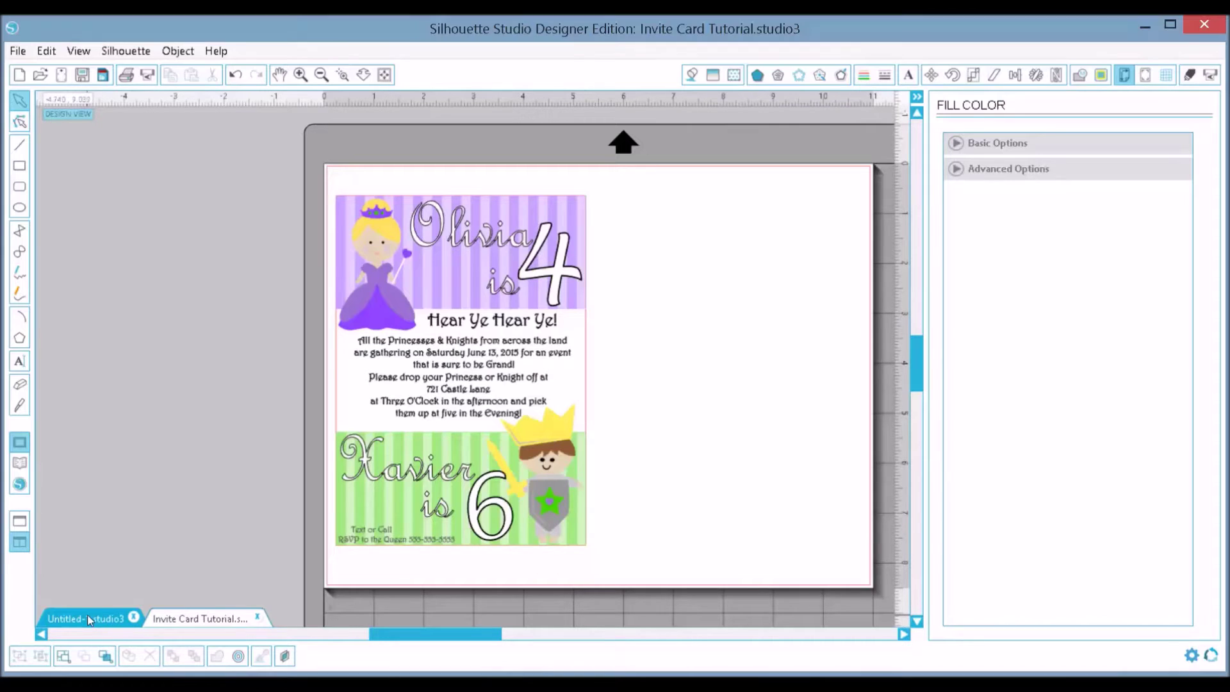
click(88, 615)
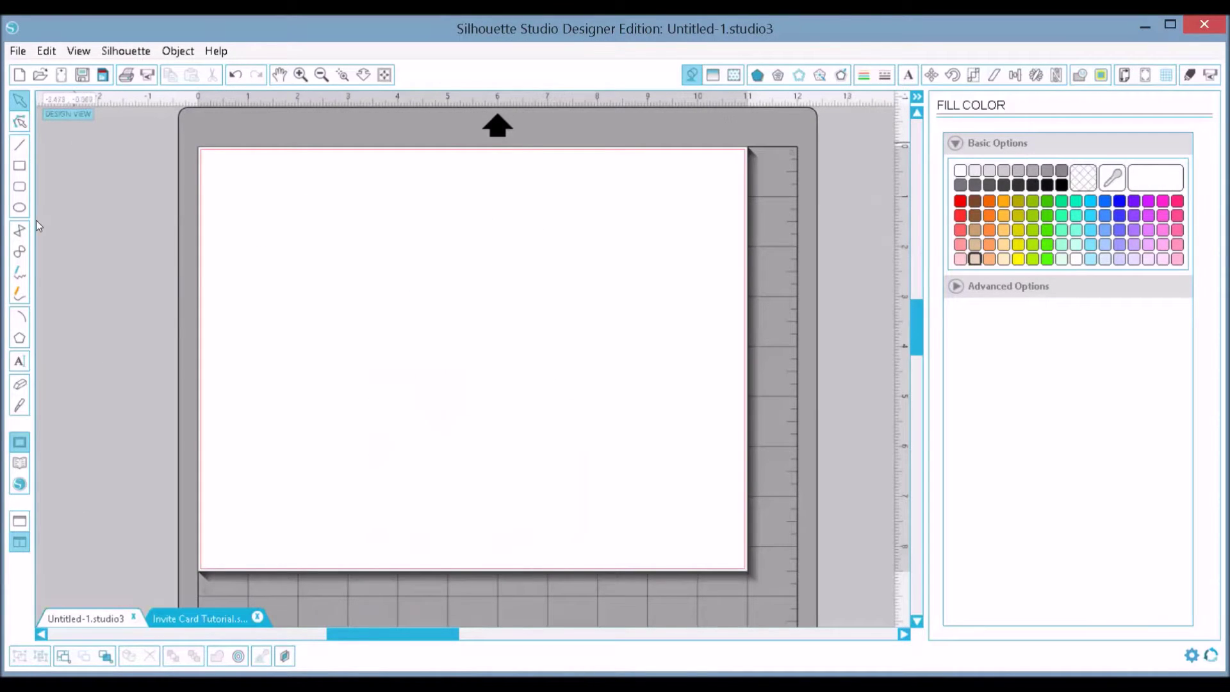
click(23, 165)
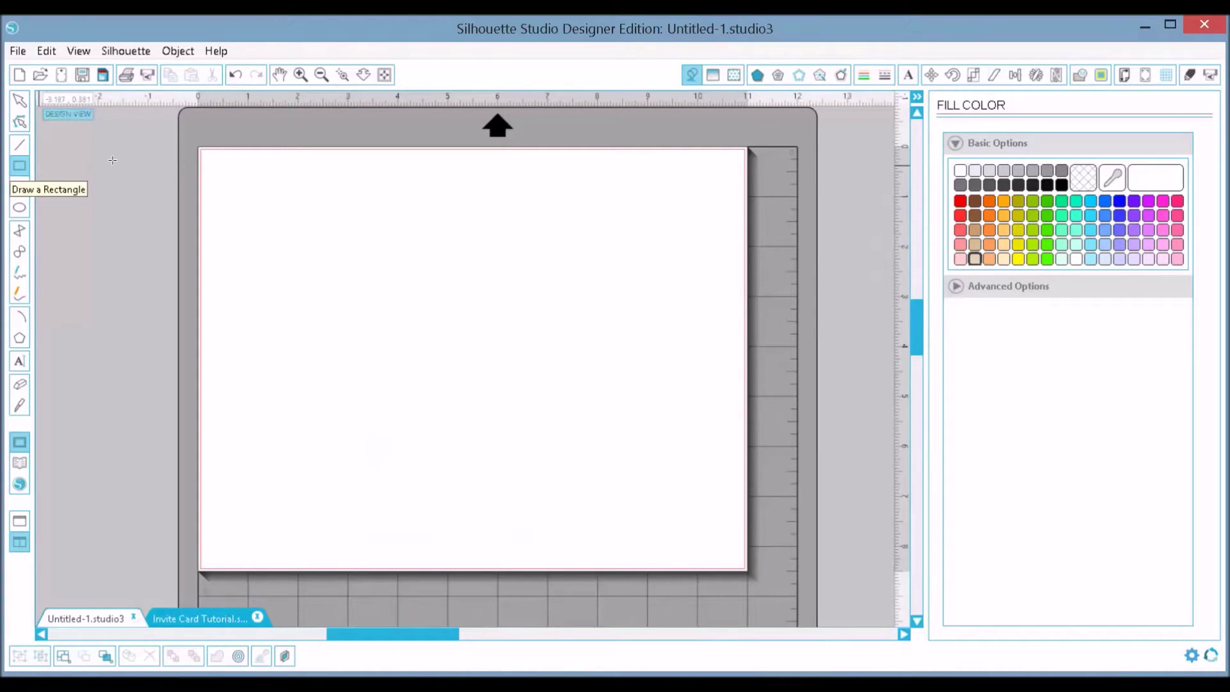
drag(248, 191, 485, 526)
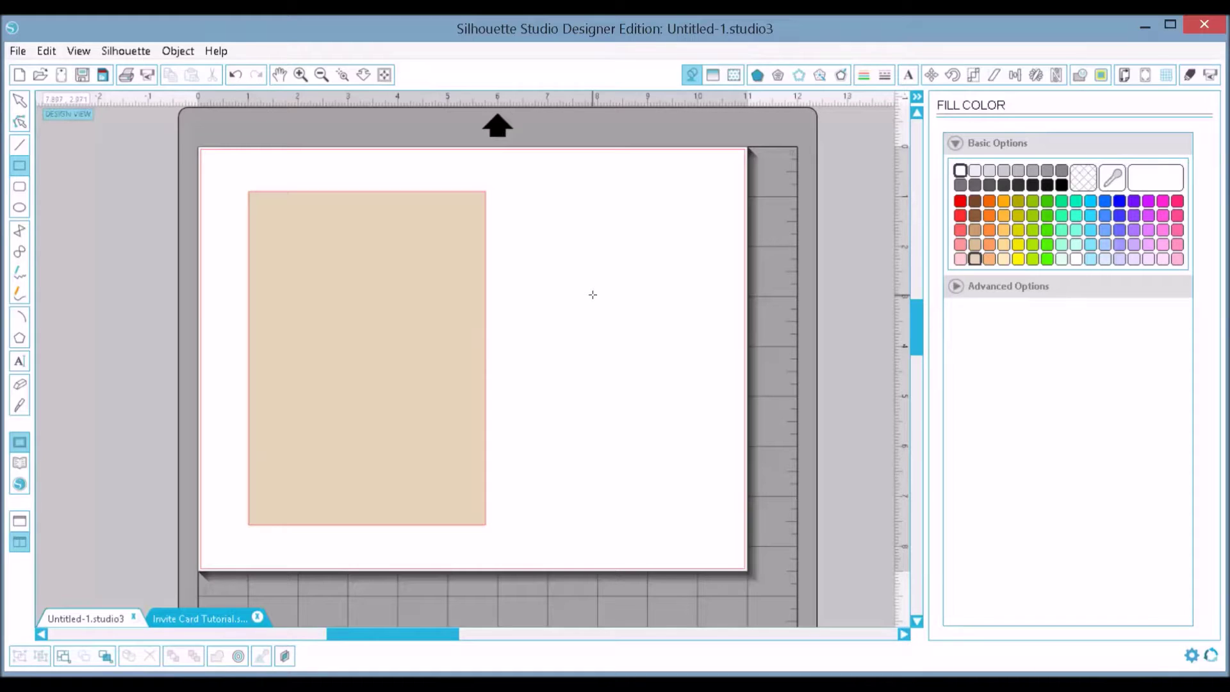
key(ctrl+z)
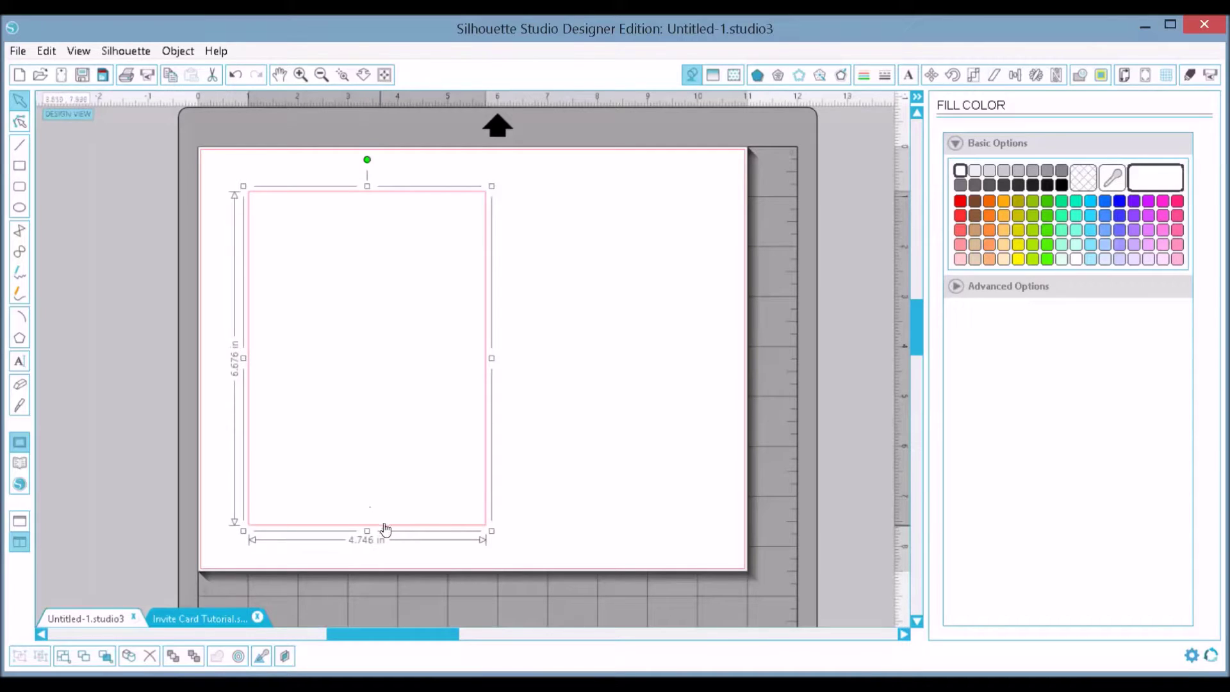
- Scale the rectangle to 4 in wide by 6 in high without locking the aspect, and nudge it slightly upward
click(975, 76)
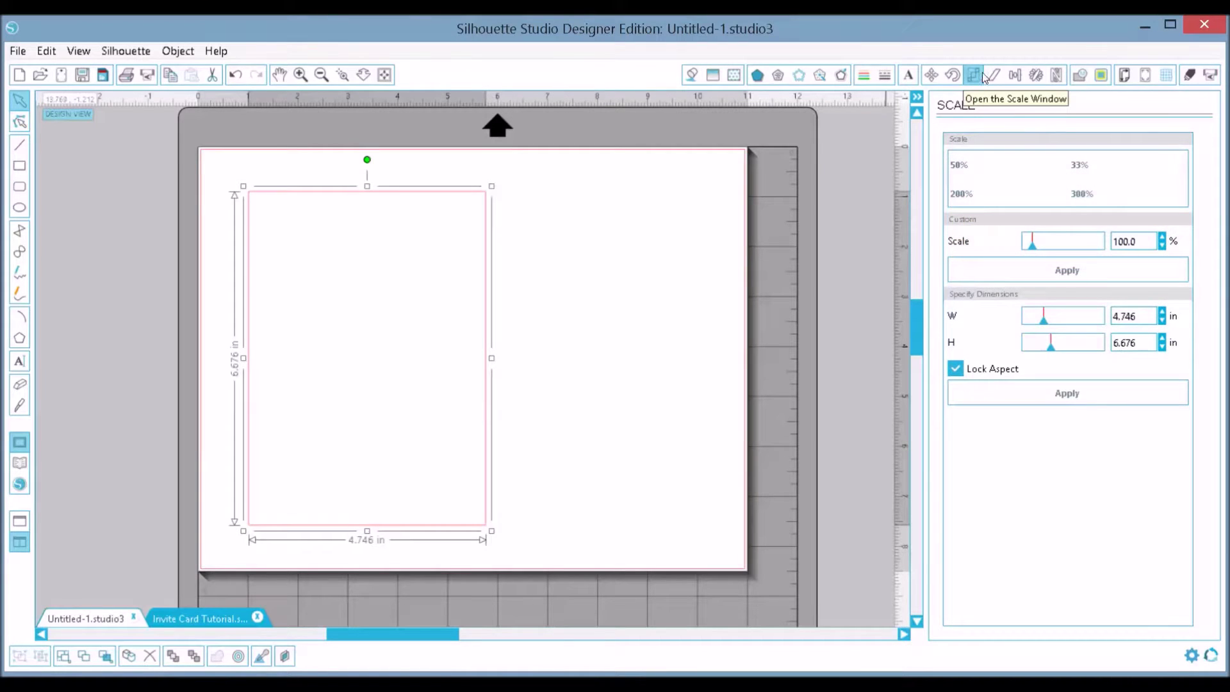
click(957, 369)
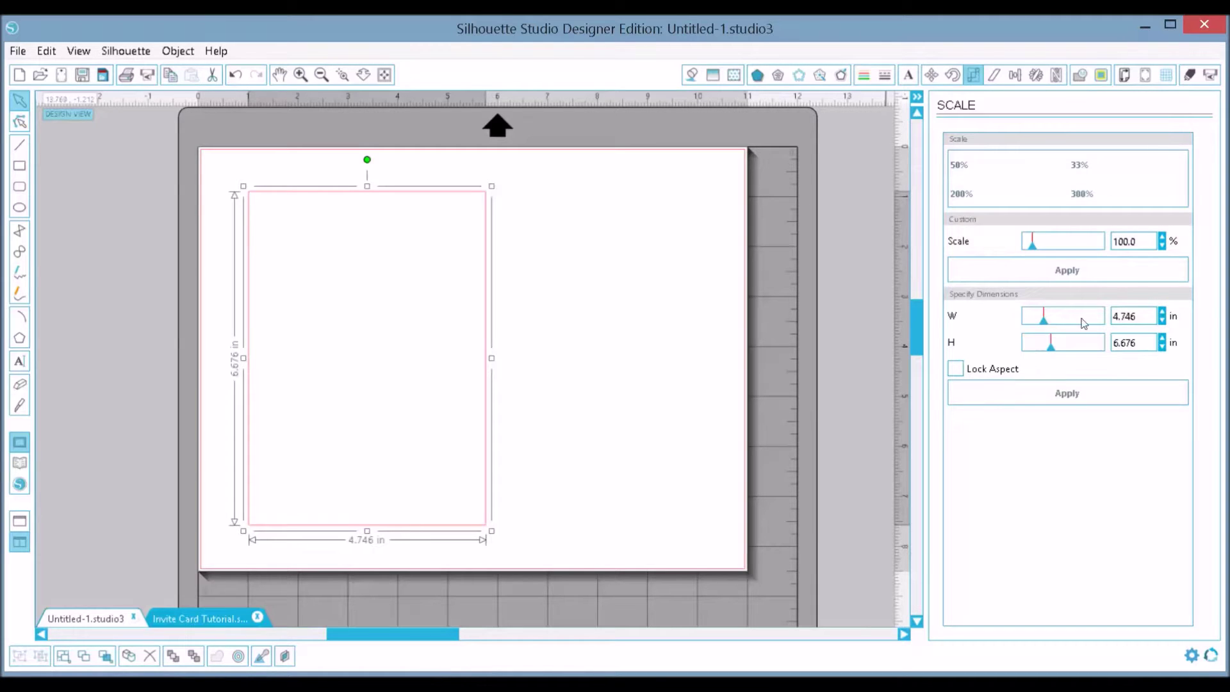
double_click(1119, 331)
text(4)
key(Tab)
text(6)
key(Return)
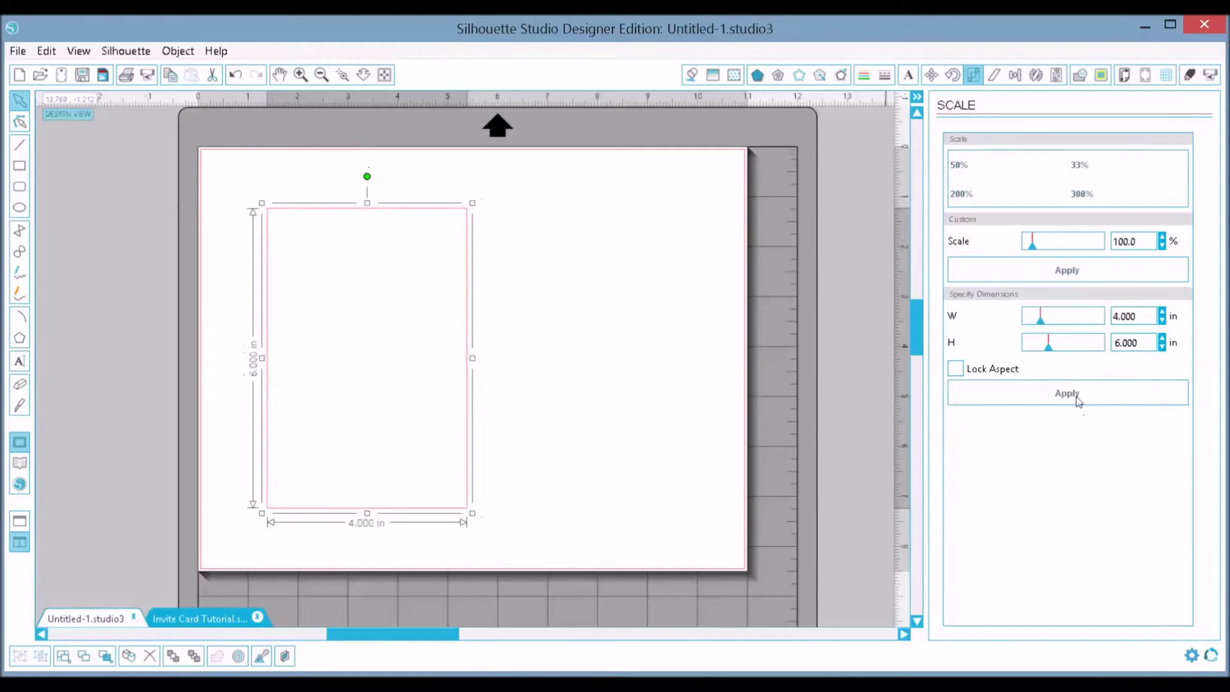
click(1077, 400)
mouse_move(343, 217)
mouse_down()
mouse_move(338, 184)
mouse_move(337, 203)
mouse_move(349, 199)
mouse_up()
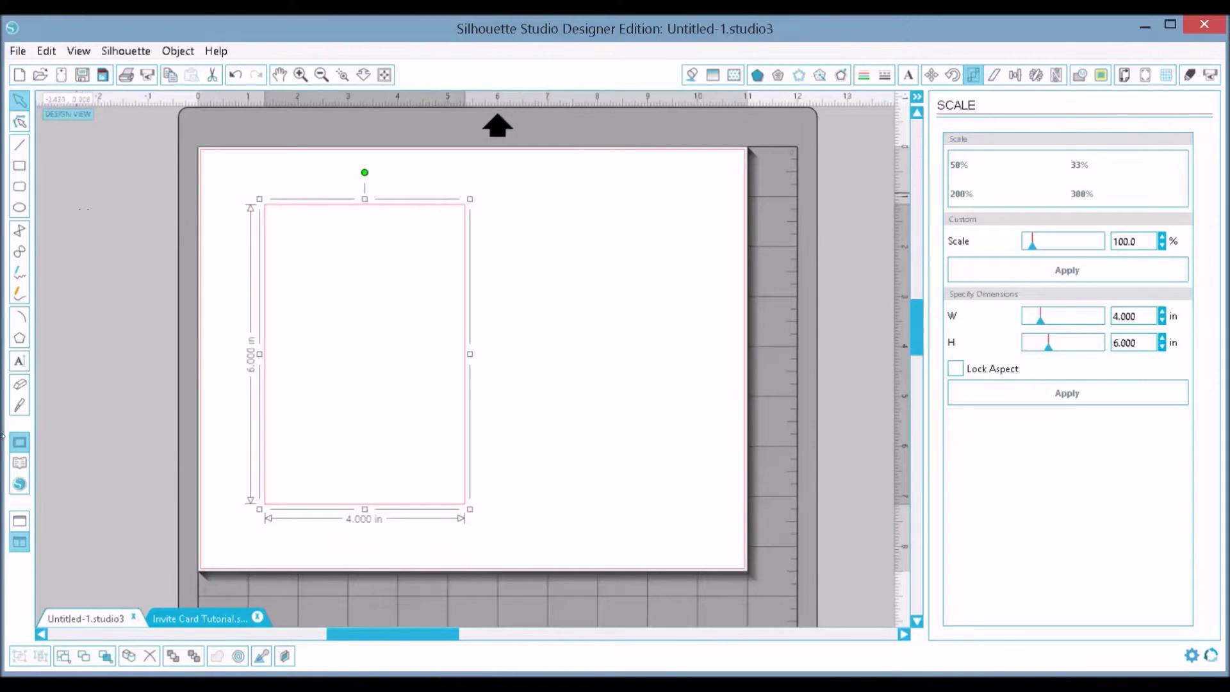
- Add the prince design from the library and move it off the page into the empty area on its left
click(20, 465)
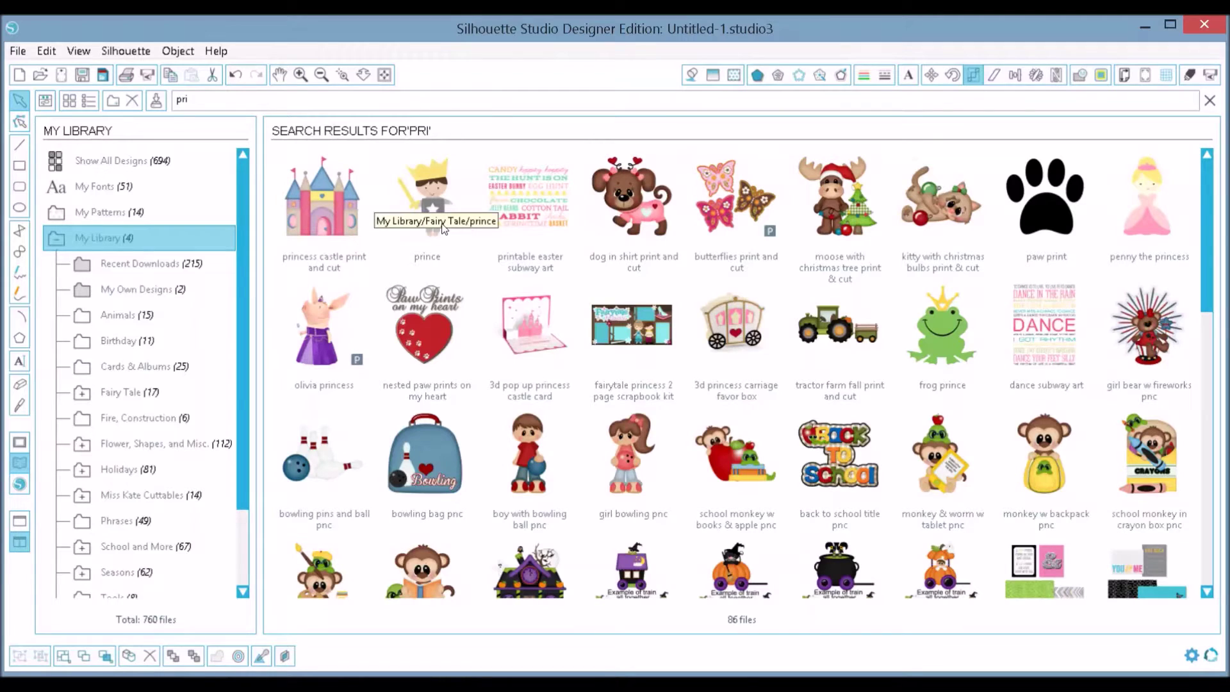
click(433, 190)
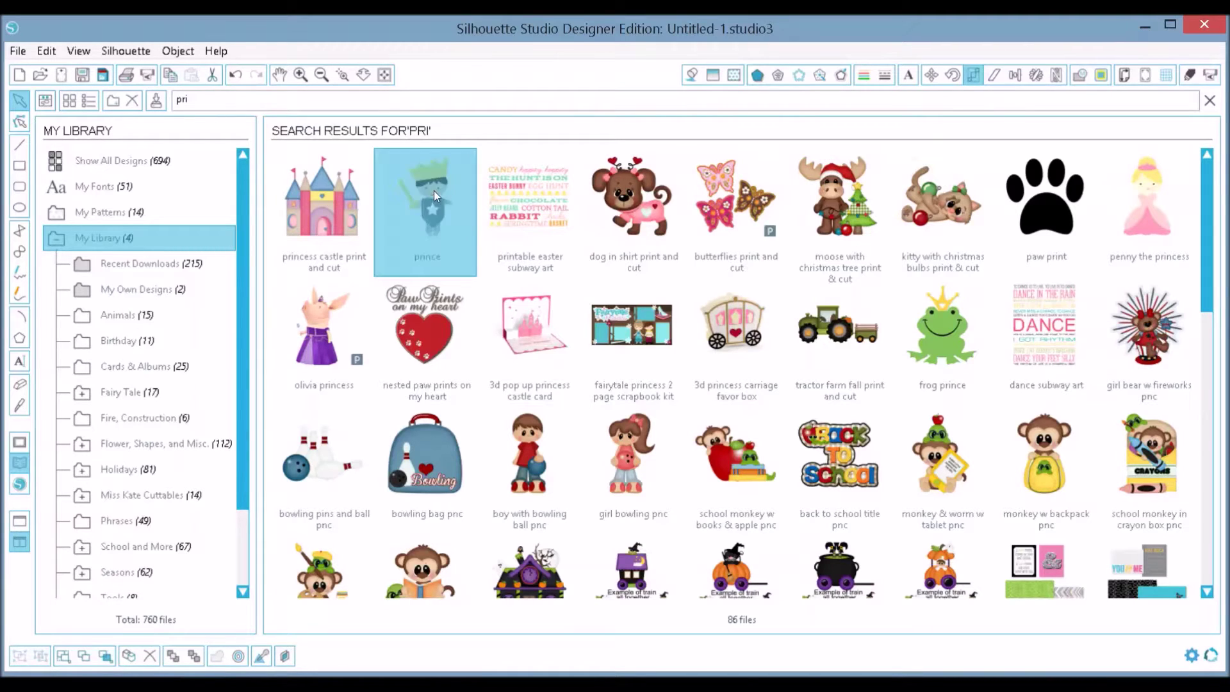
double_click(432, 192)
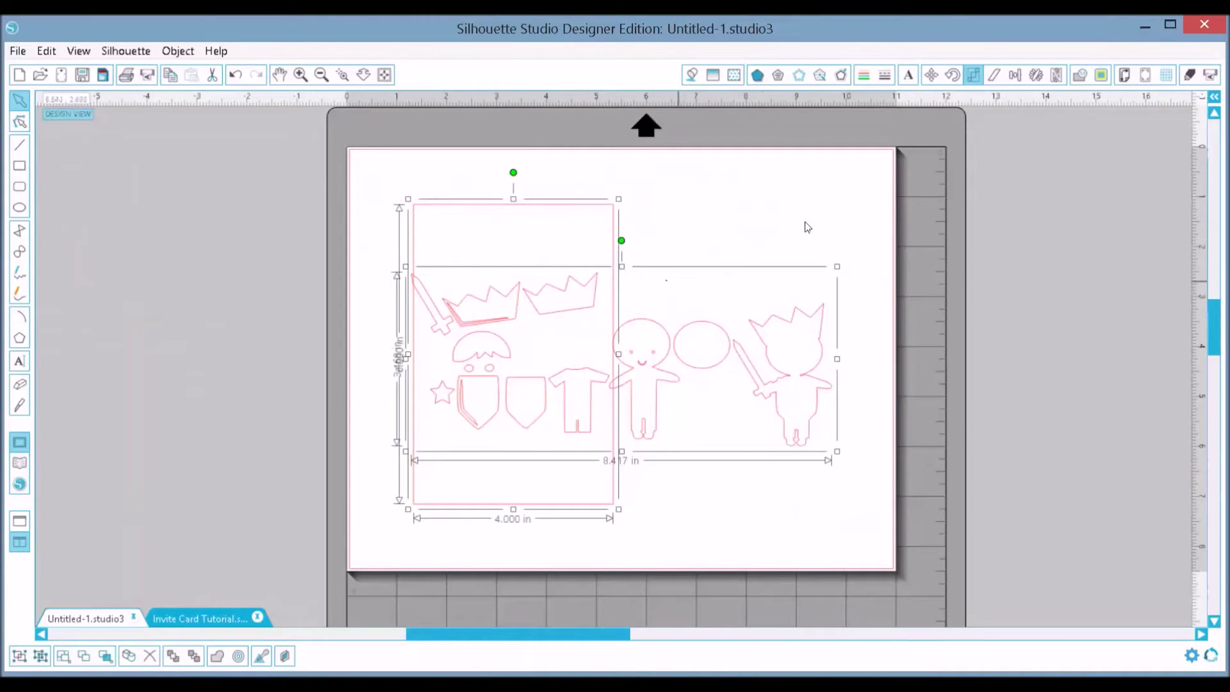
click(699, 326)
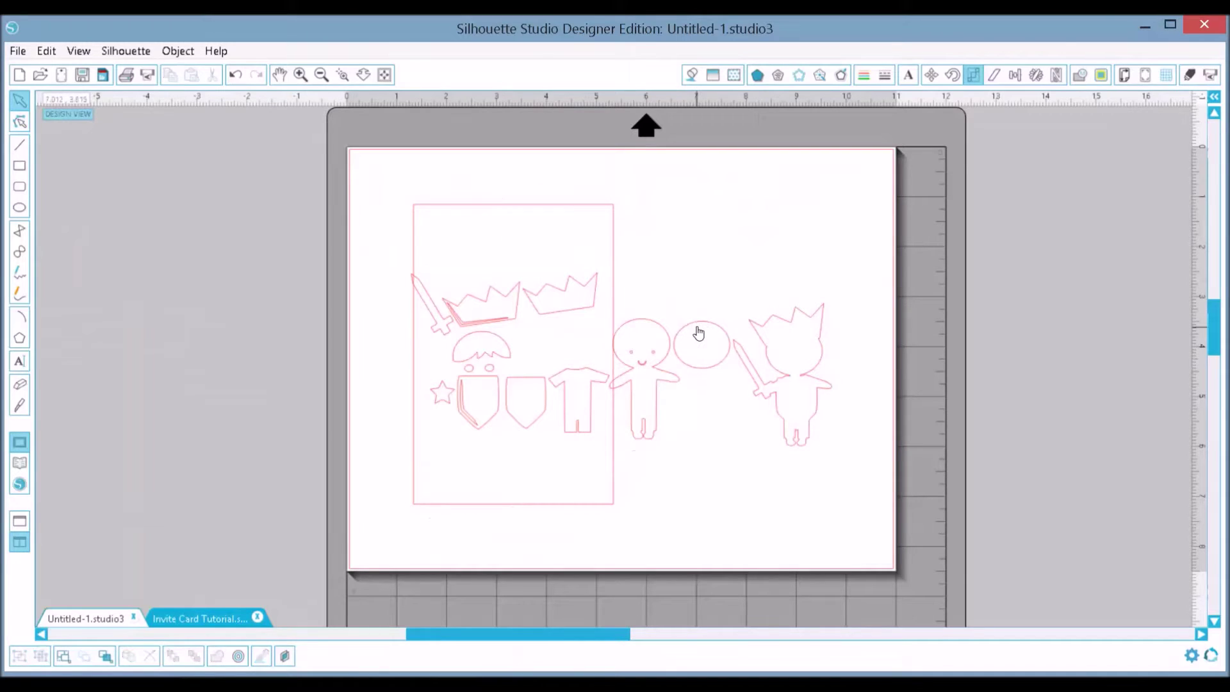
click(697, 332)
drag(658, 339, 186, 342)
drag(422, 636, 264, 629)
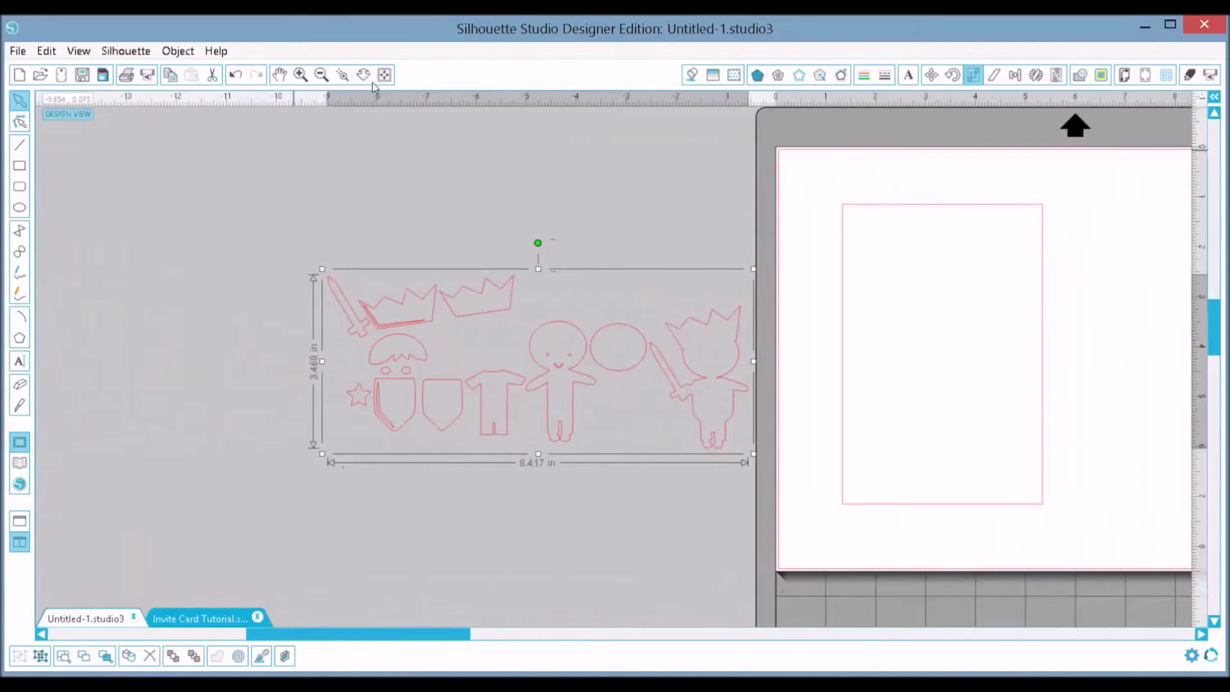
- Ungroup the prince design and move its full silhouette with crown and sword above the other pieces
click(300, 75)
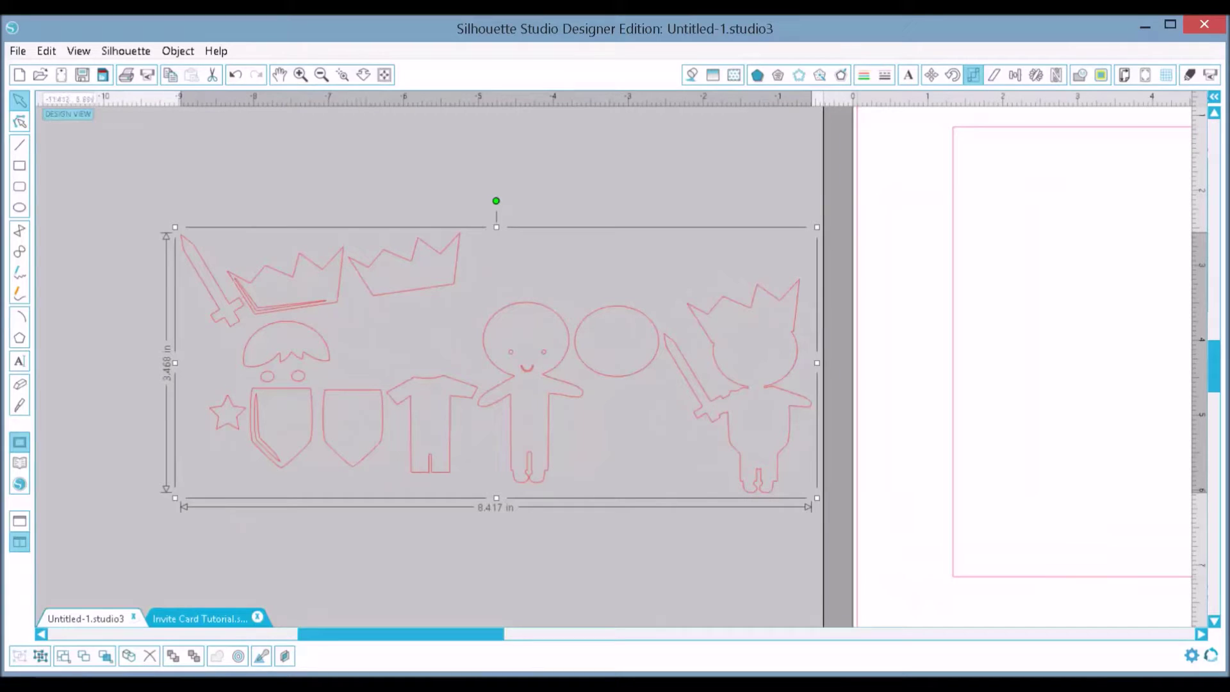
click(42, 655)
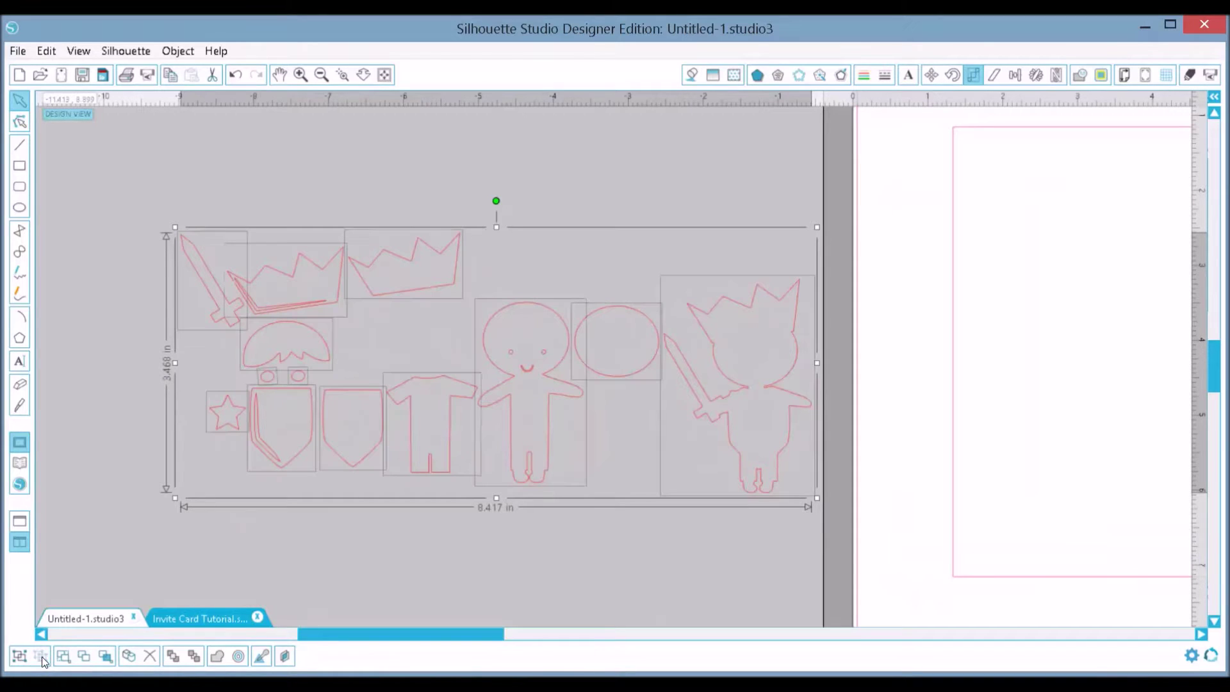
click(630, 183)
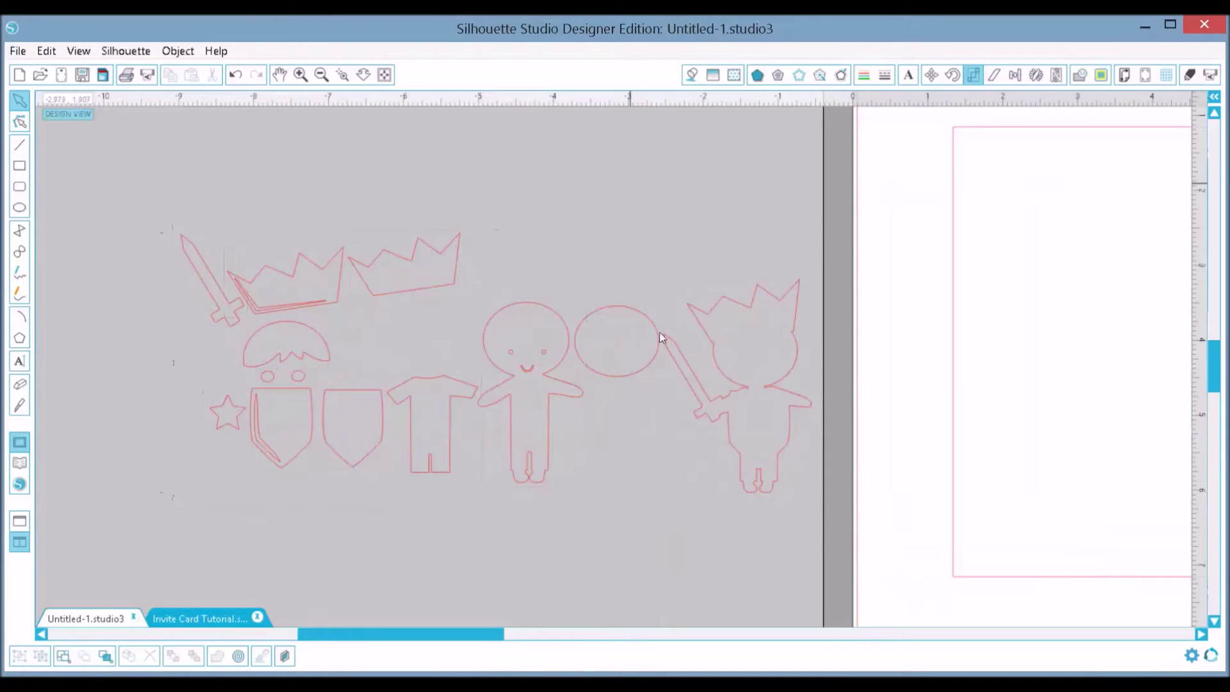
mouse_move(705, 285)
mouse_down()
mouse_move(700, 260)
mouse_move(615, 209)
mouse_move(578, 216)
mouse_move(544, 182)
mouse_up()
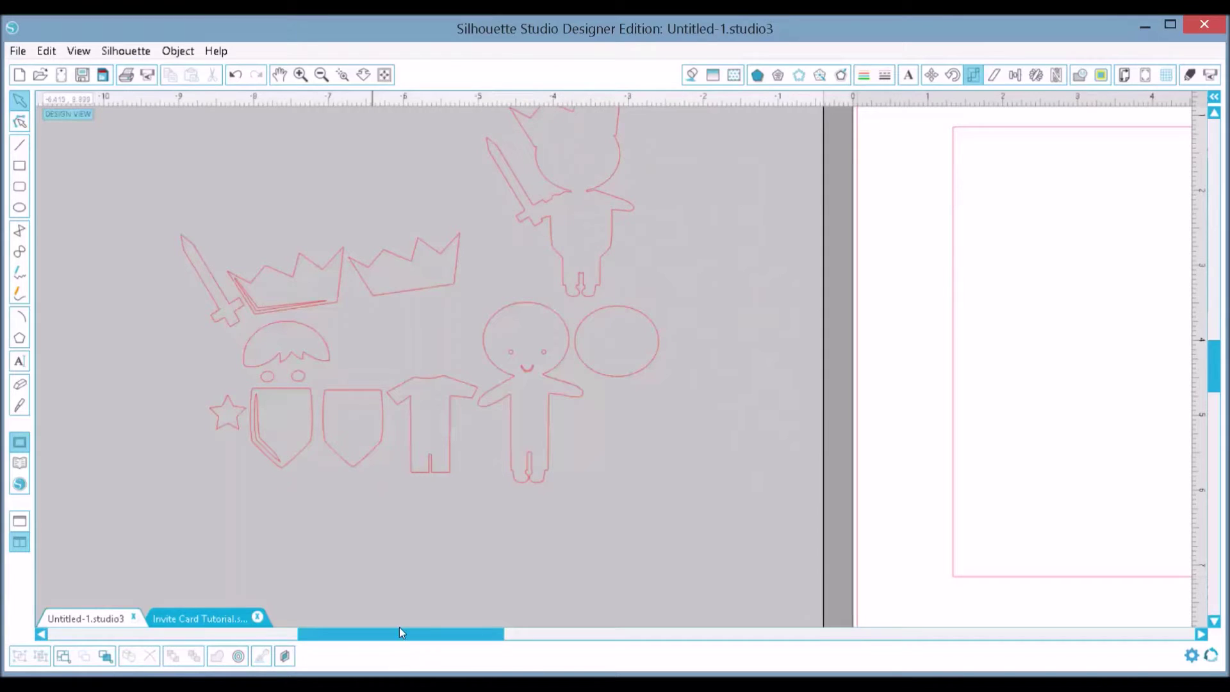
- Show the library beside the enlarged prince pieces and narrow its panes, keeping the prince thumbnail visible as a reference
drag(407, 629, 371, 637)
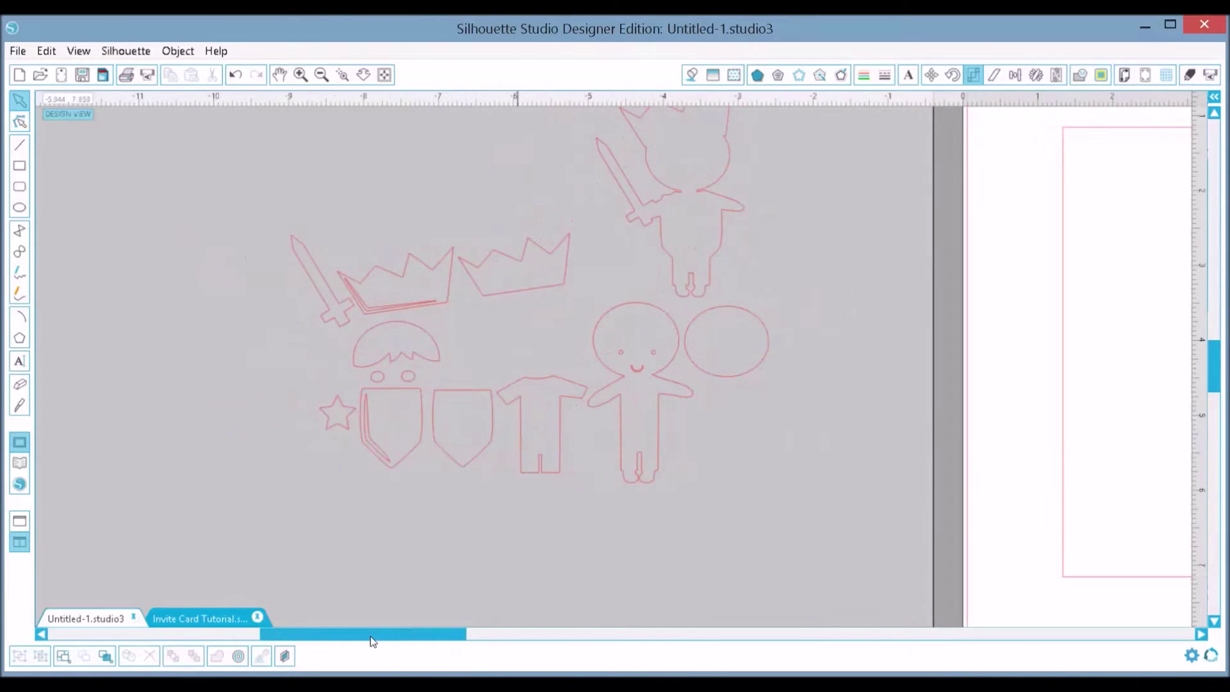
drag(1208, 364, 1214, 347)
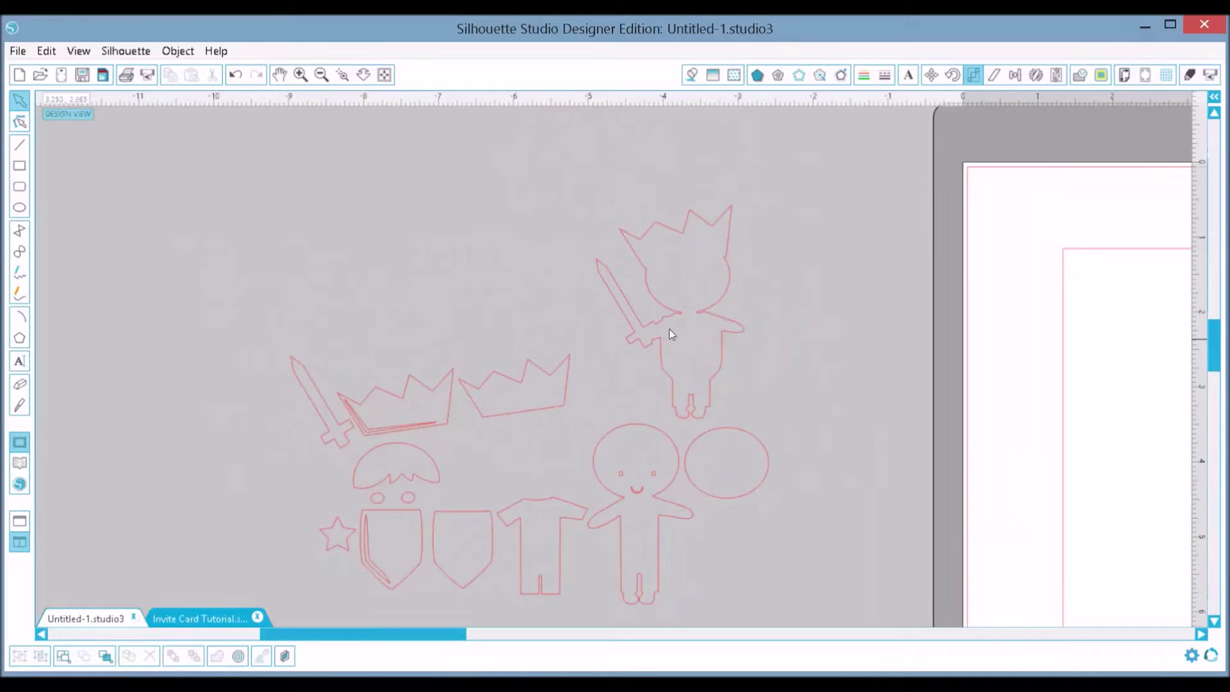
click(300, 75)
scroll(1111, 358, down, 2)
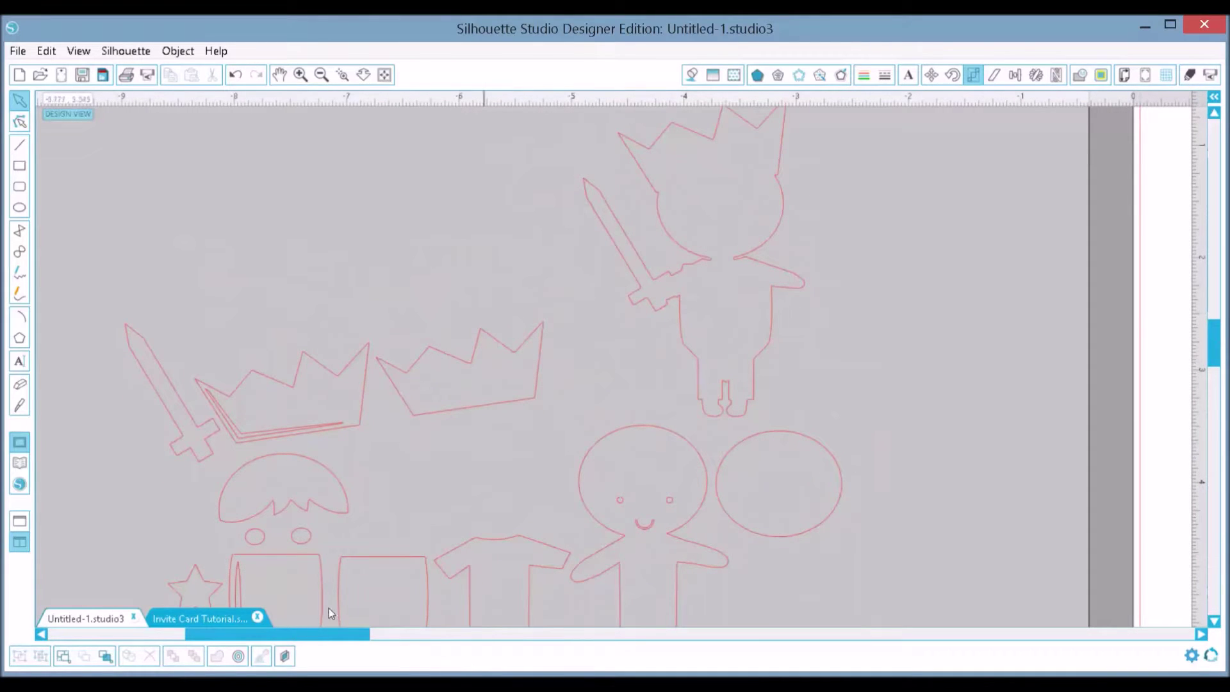
drag(329, 633, 283, 656)
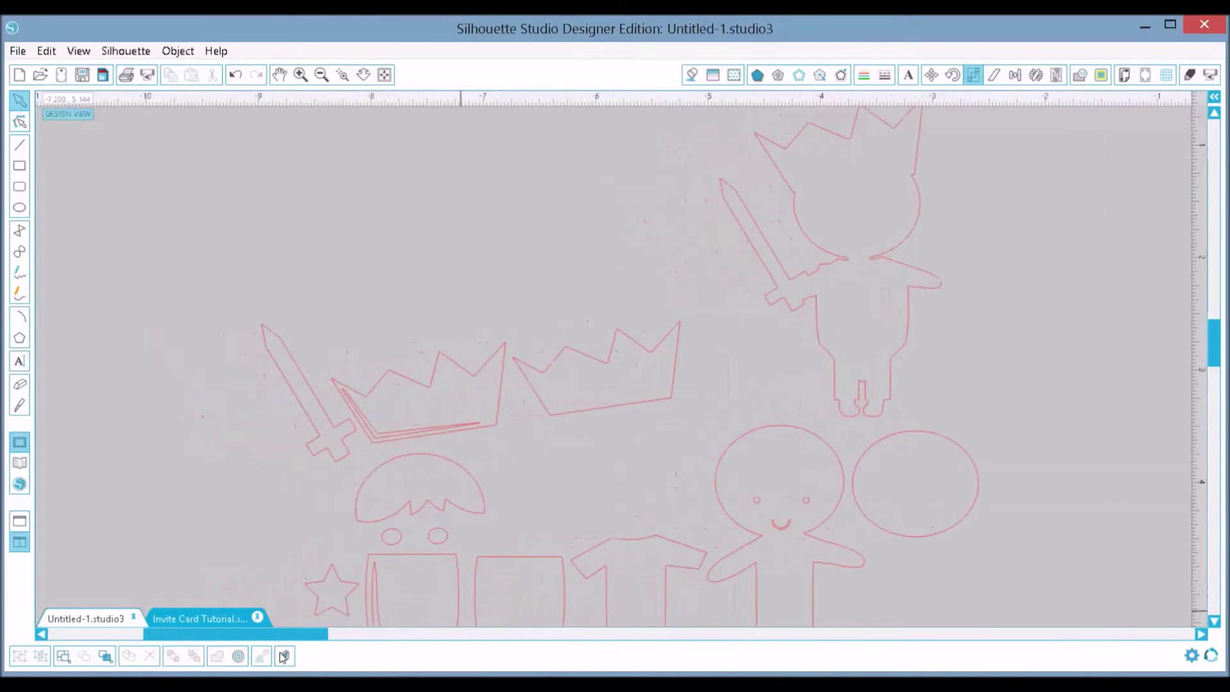
click(18, 463)
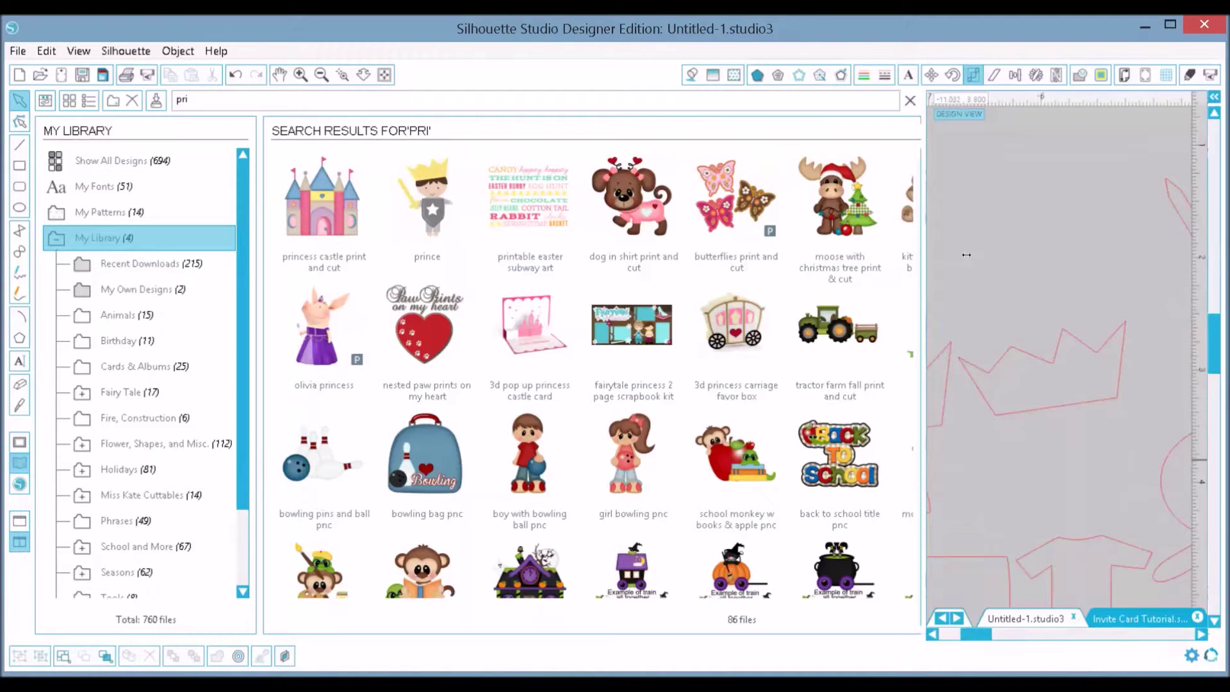
drag(949, 252, 424, 311)
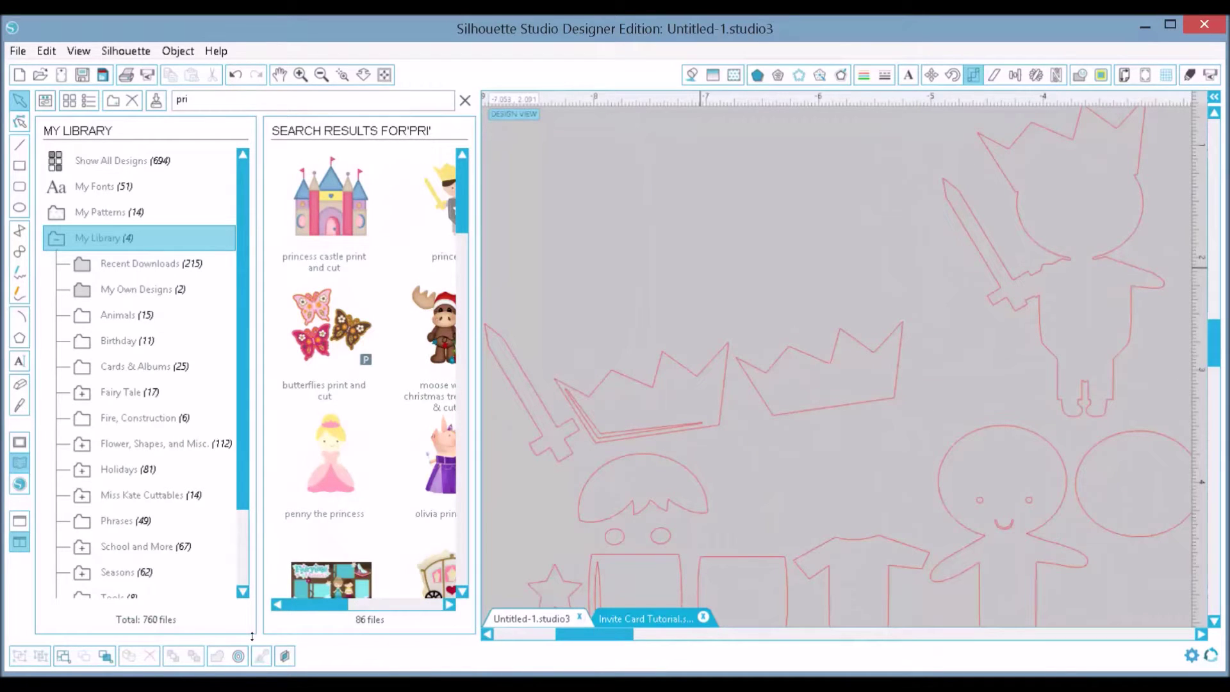
drag(318, 607, 347, 602)
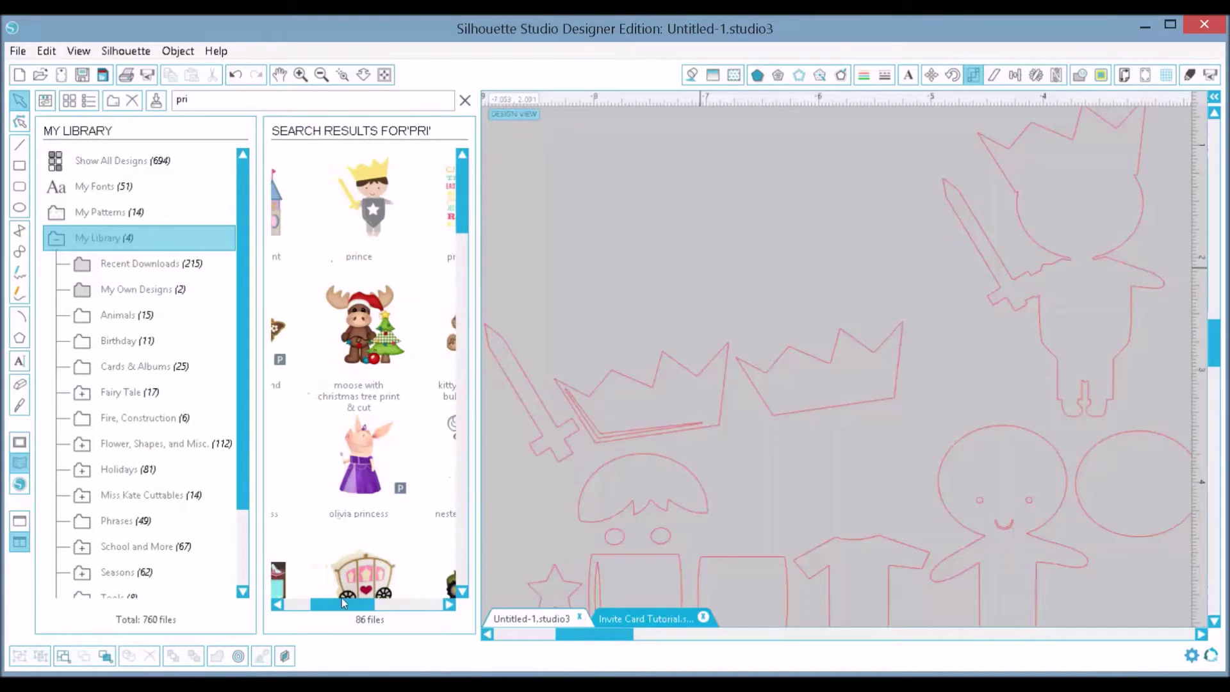
drag(259, 329, 139, 358)
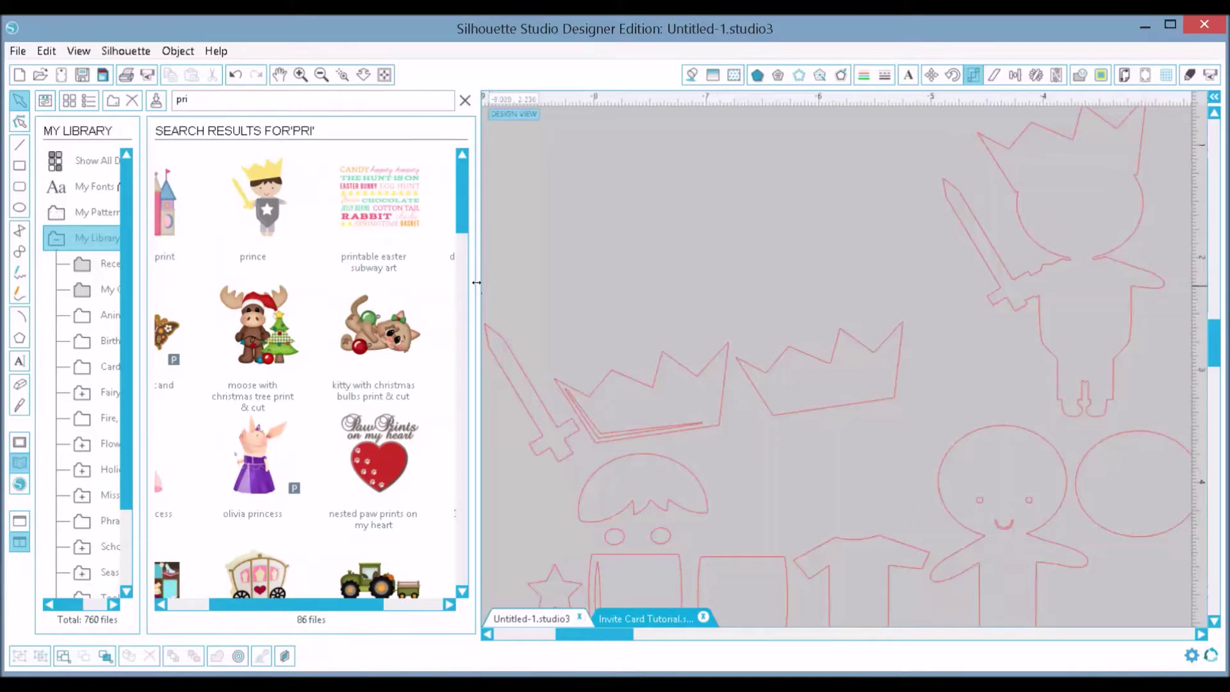
drag(476, 283, 404, 298)
drag(341, 309, 318, 316)
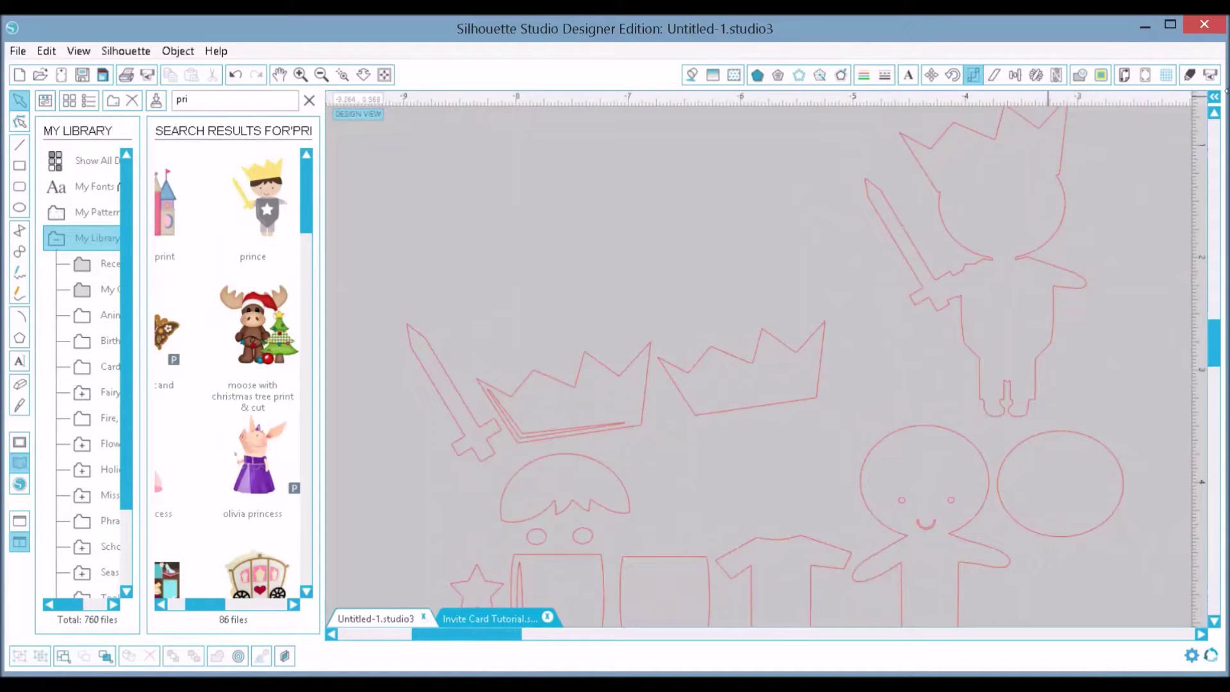
- Give the full prince silhouette a light tan fill and a matching light tan line color
click(965, 269)
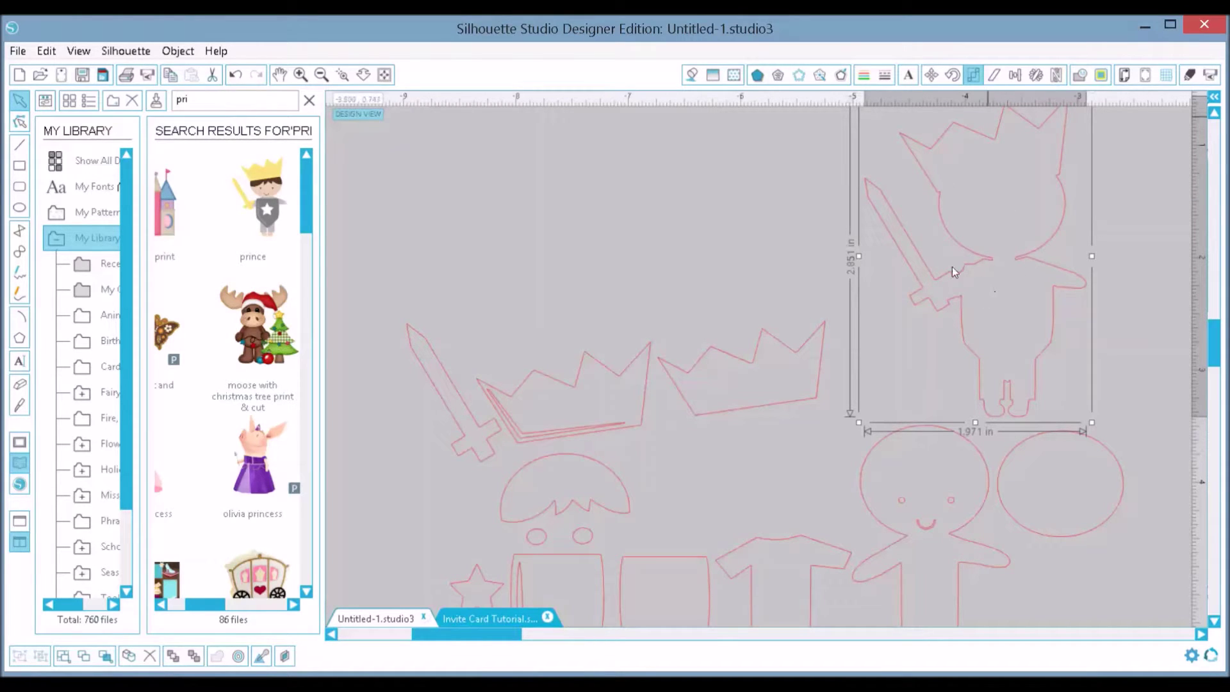
click(691, 76)
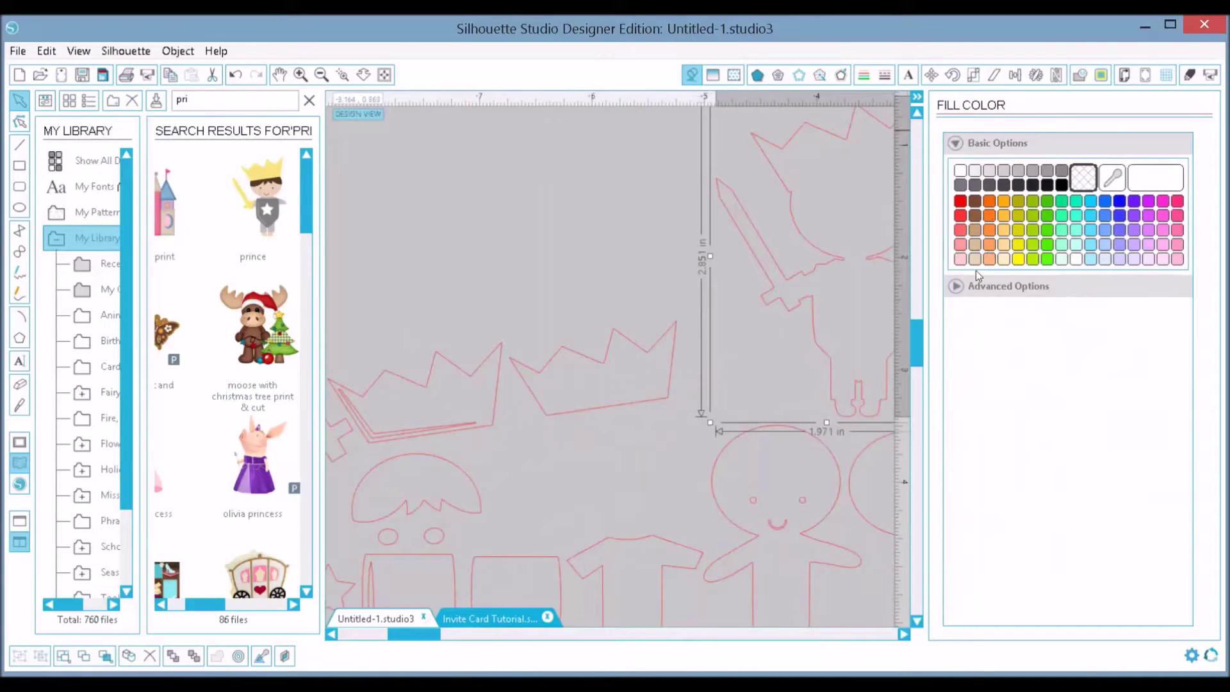
click(976, 260)
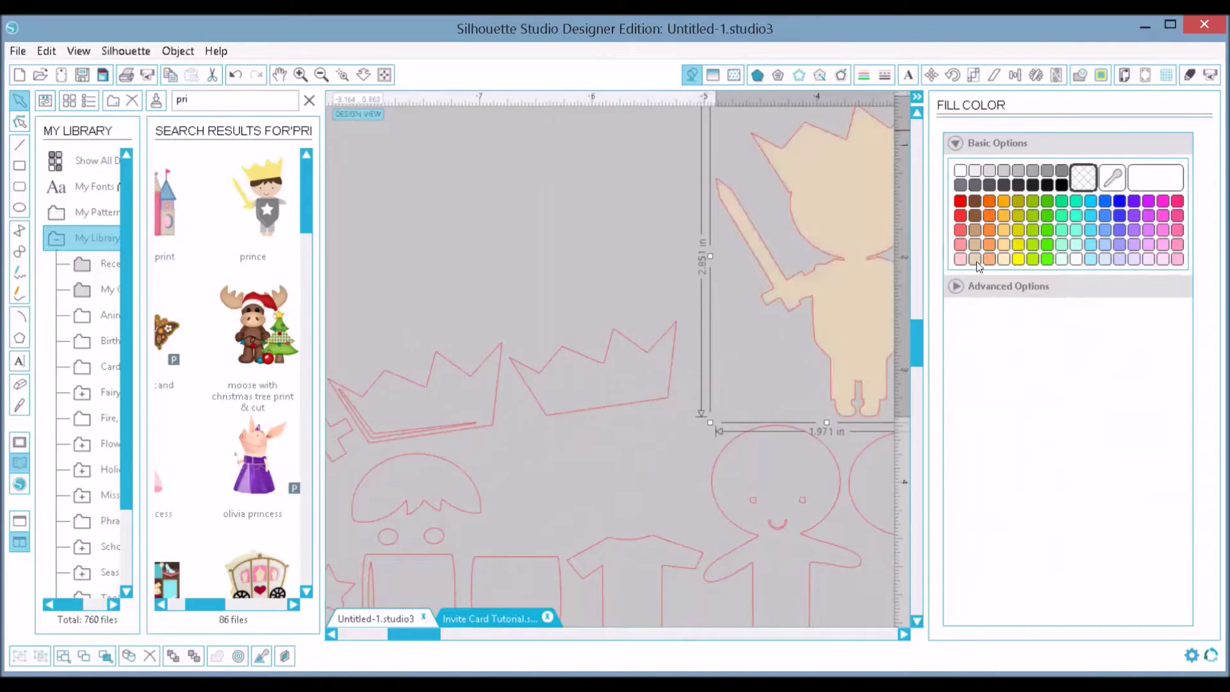
click(864, 76)
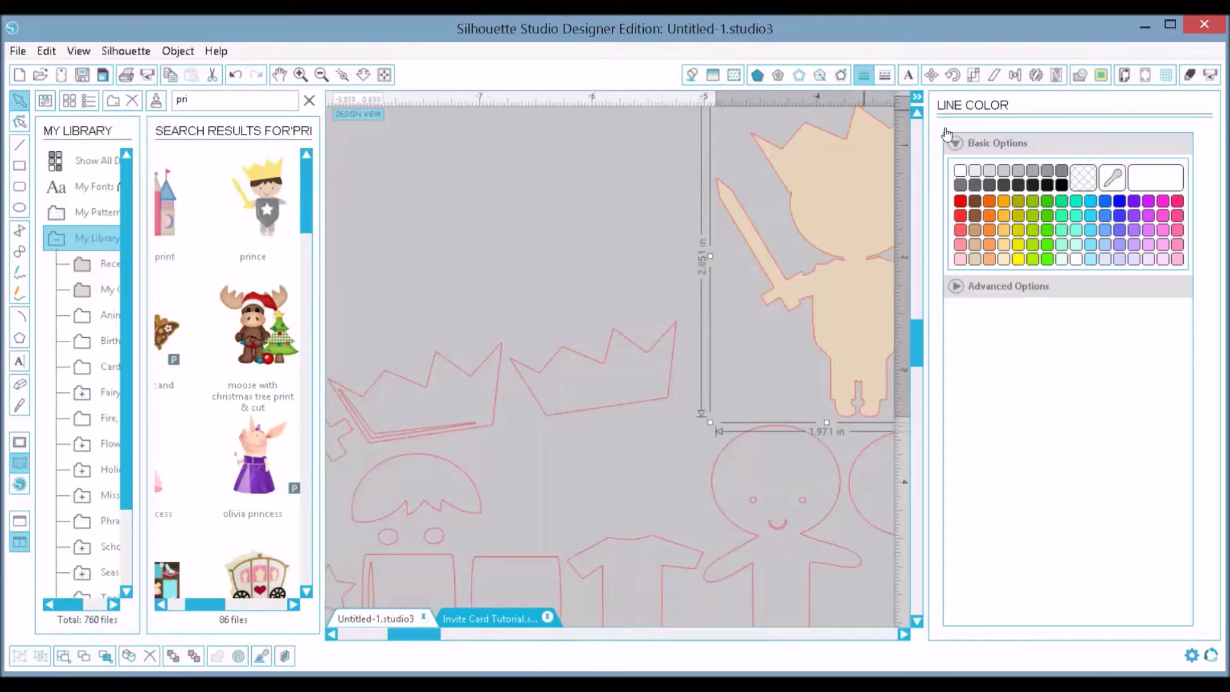
click(973, 258)
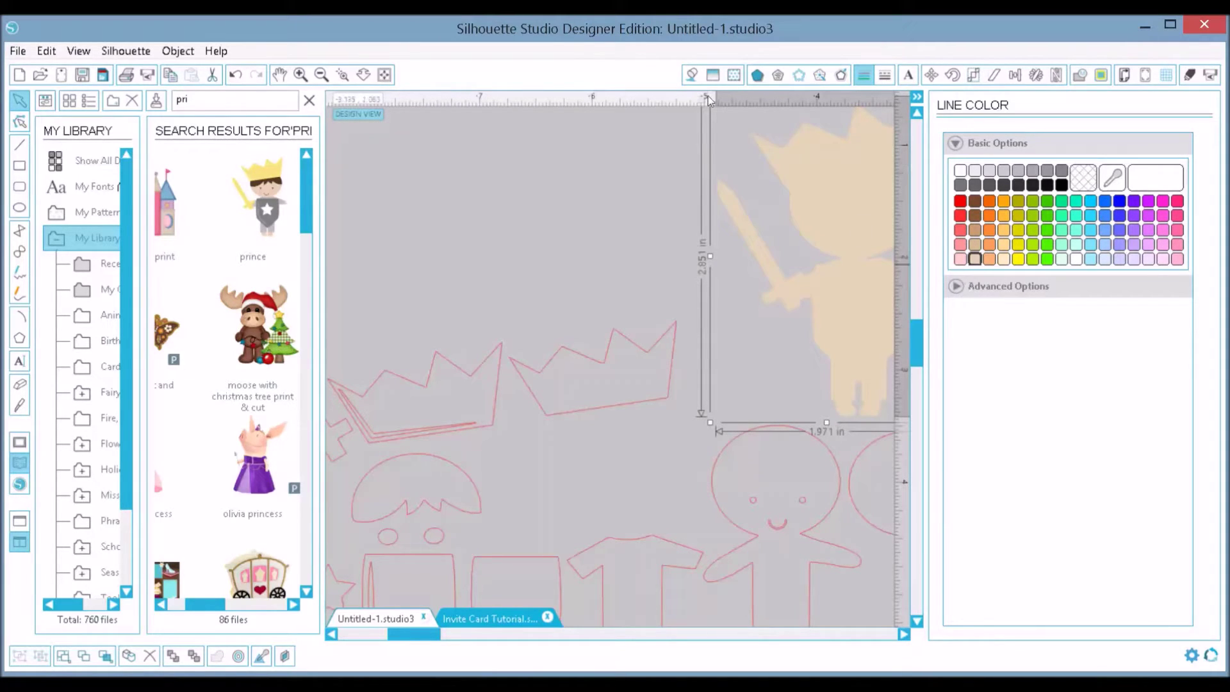
- Place the hair piece over the head of the tan prince silhouette
click(692, 74)
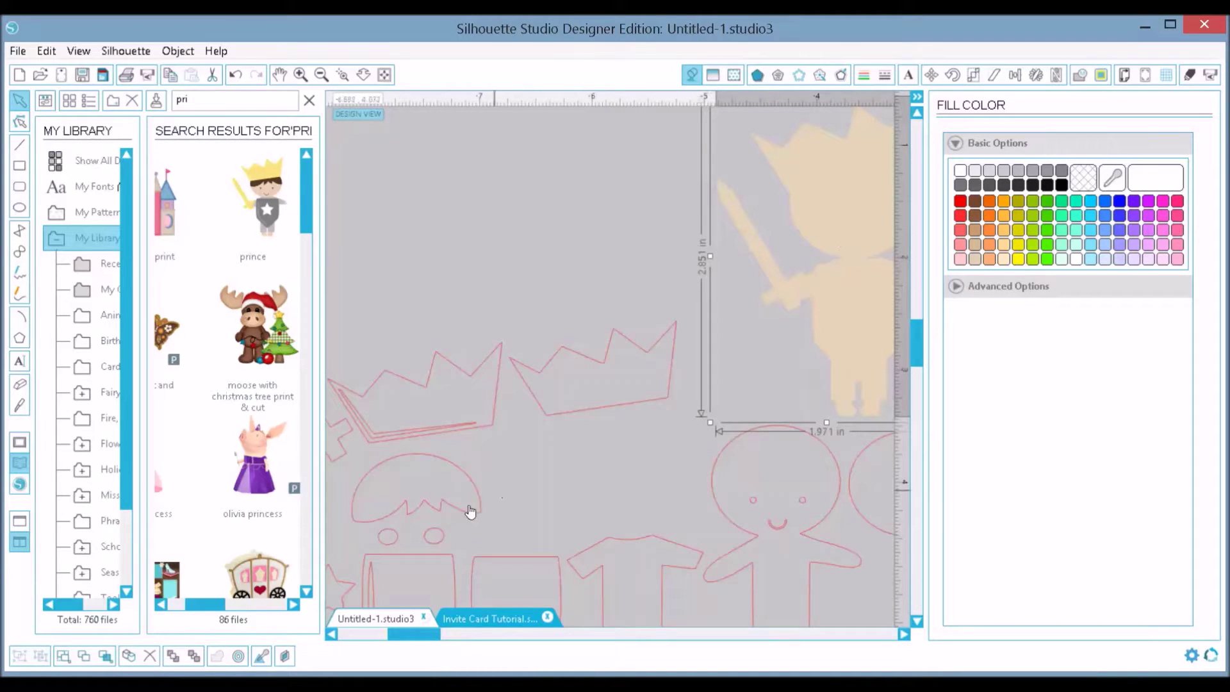
drag(505, 465, 925, 198)
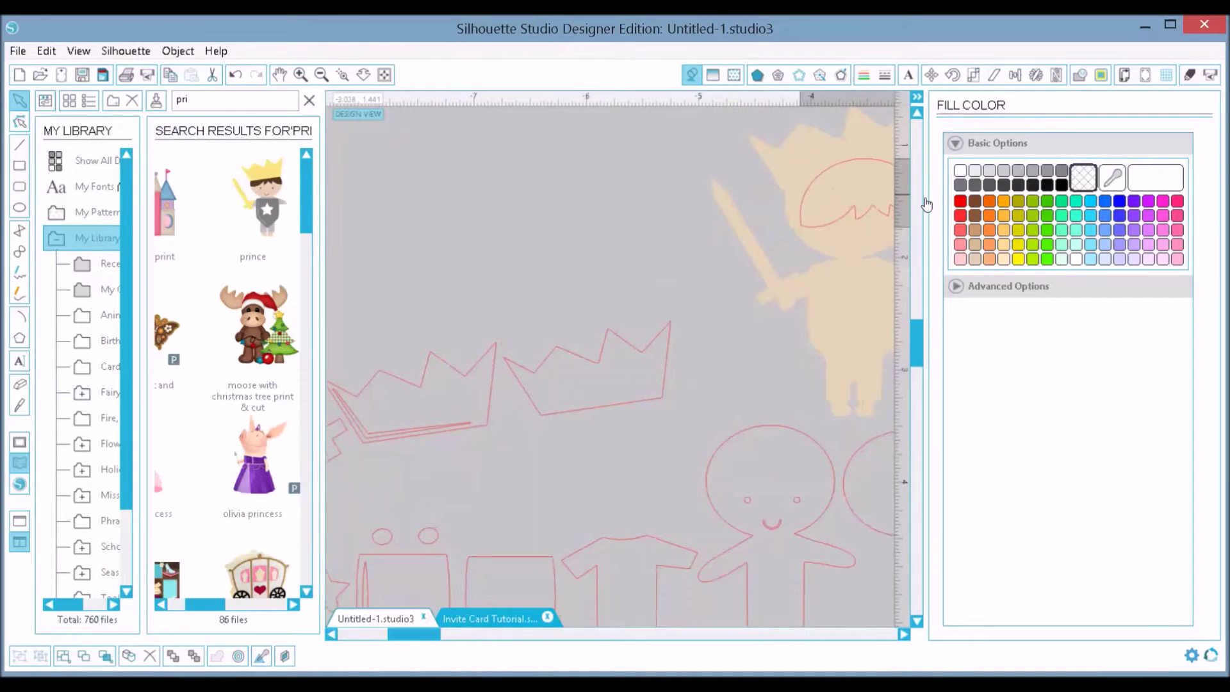
drag(835, 231, 878, 198)
click(878, 198)
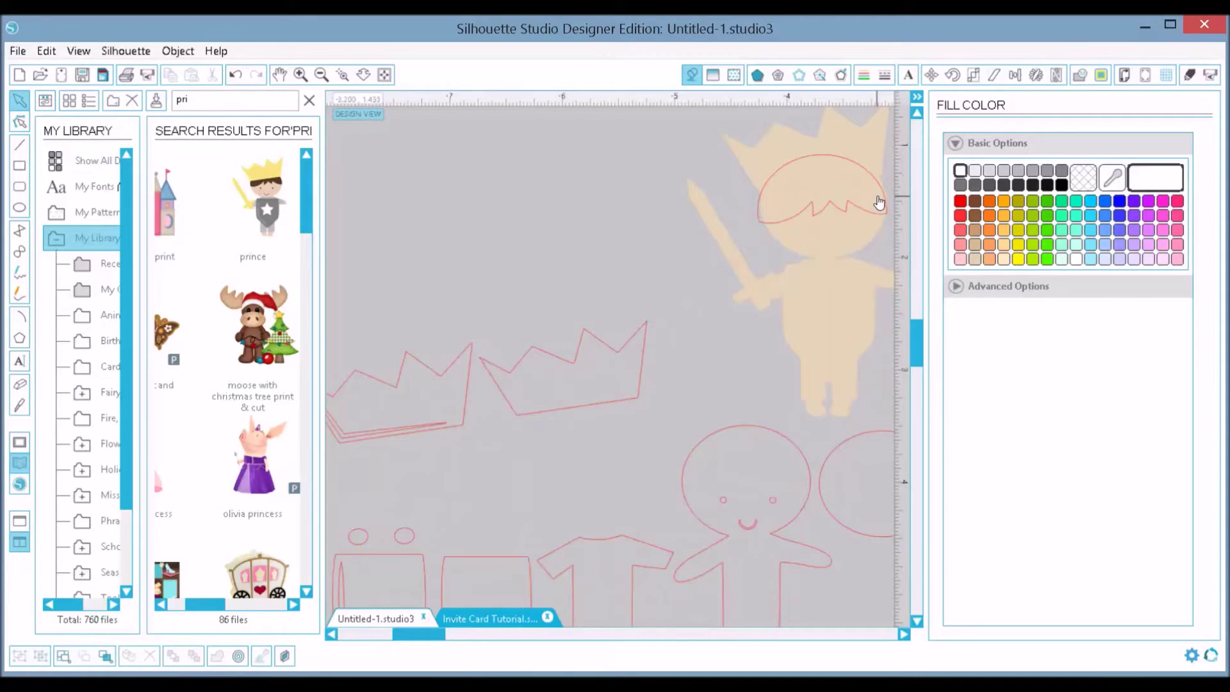
- Nudge the hair piece slightly up and to the right so it fits the head of the tan prince silhouette
click(877, 184)
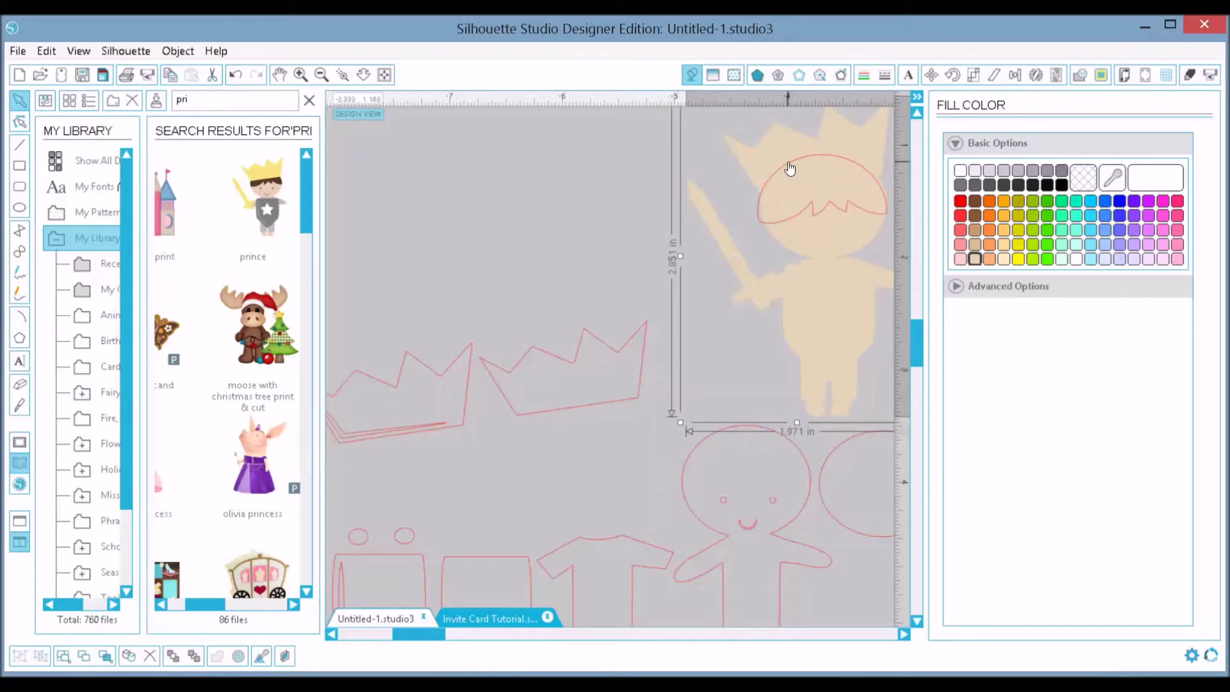
click(581, 187)
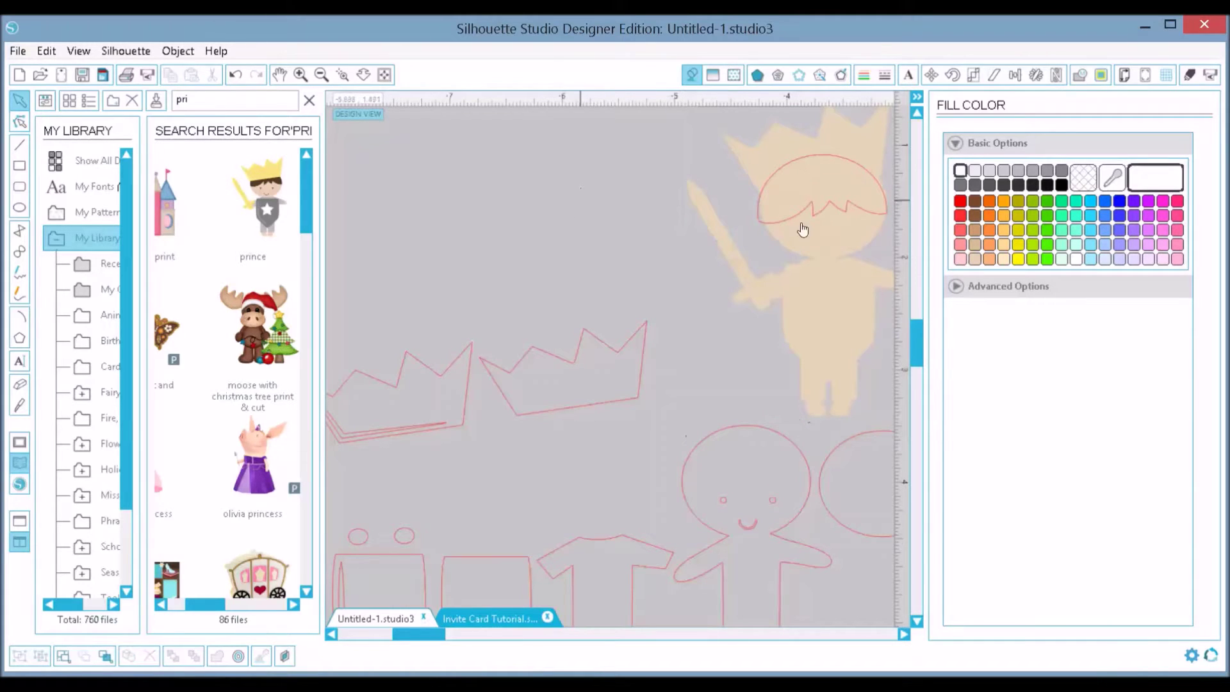
click(809, 208)
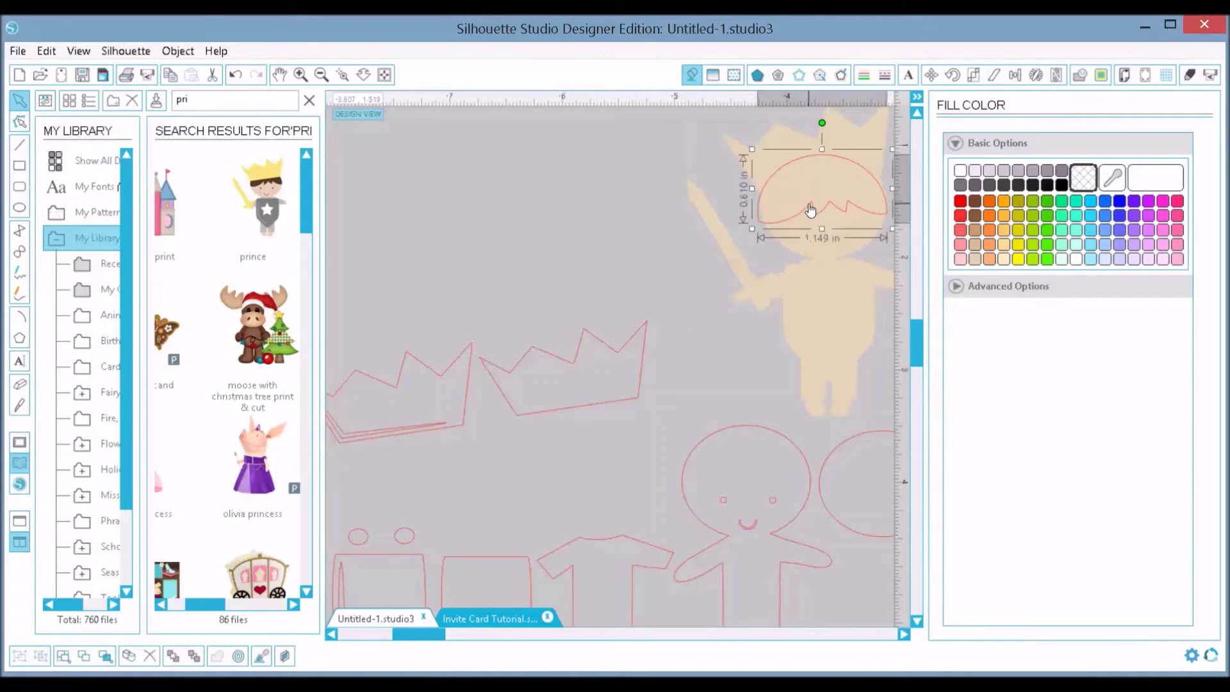
key(Right)
key(Right)
key(Up)
key(Up)
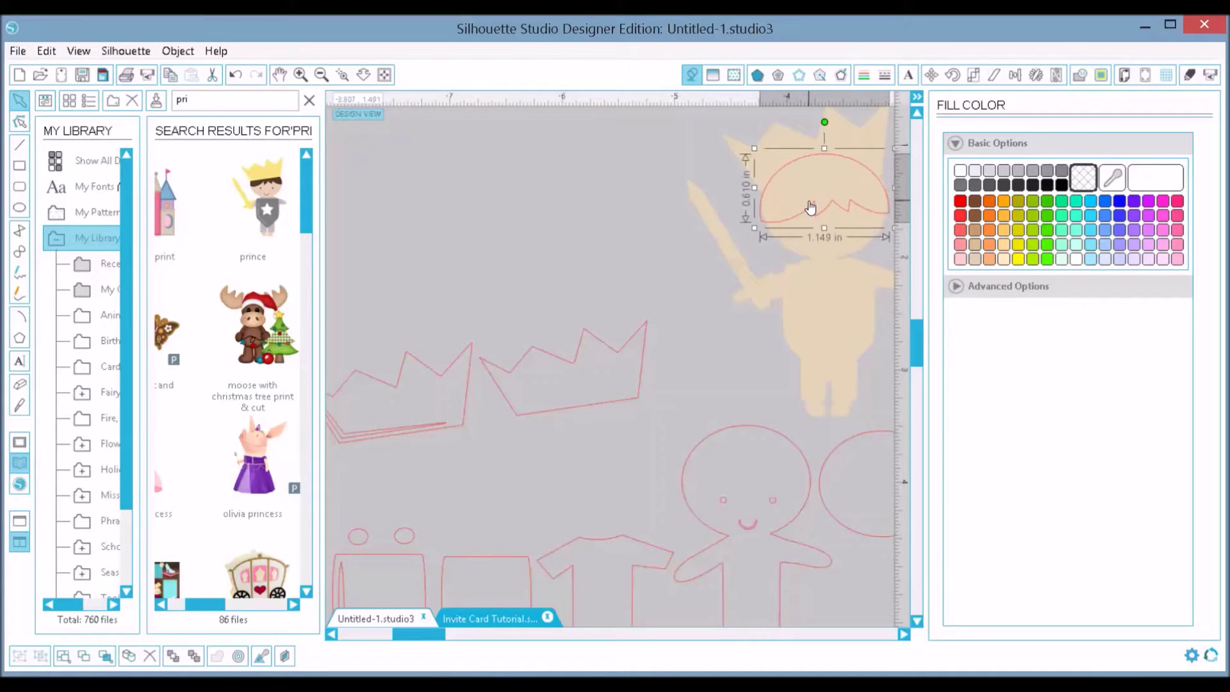
key(Right)
key(Up)
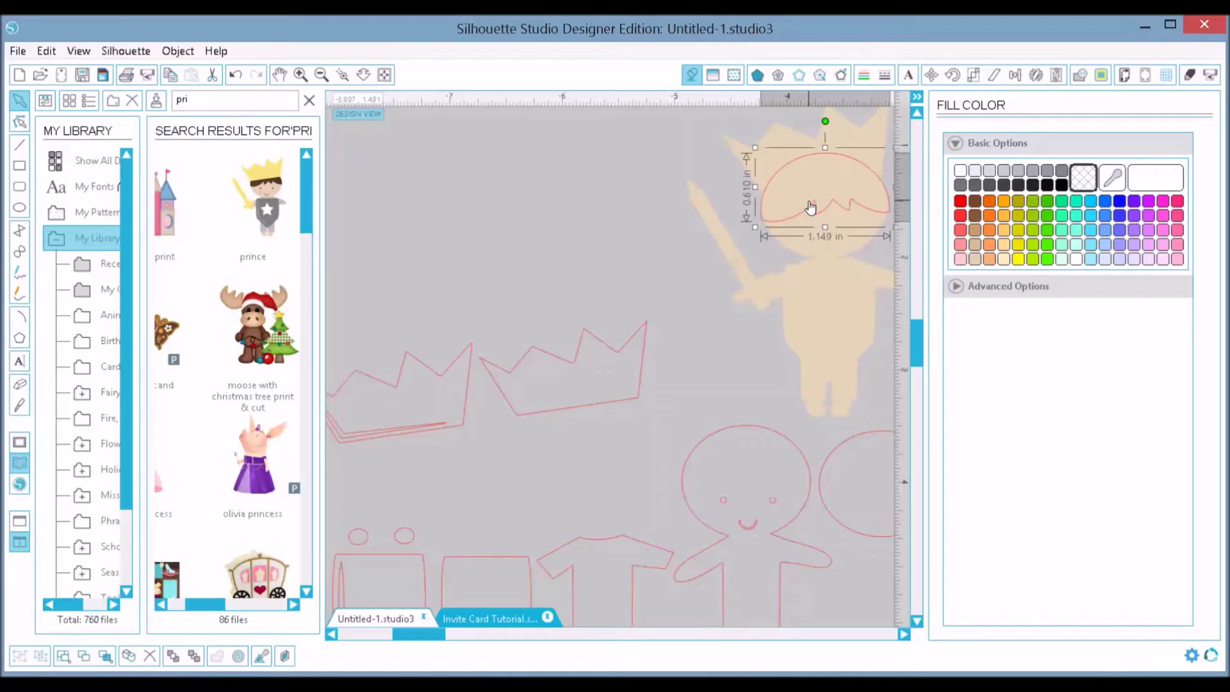
key(Left)
key(Left)
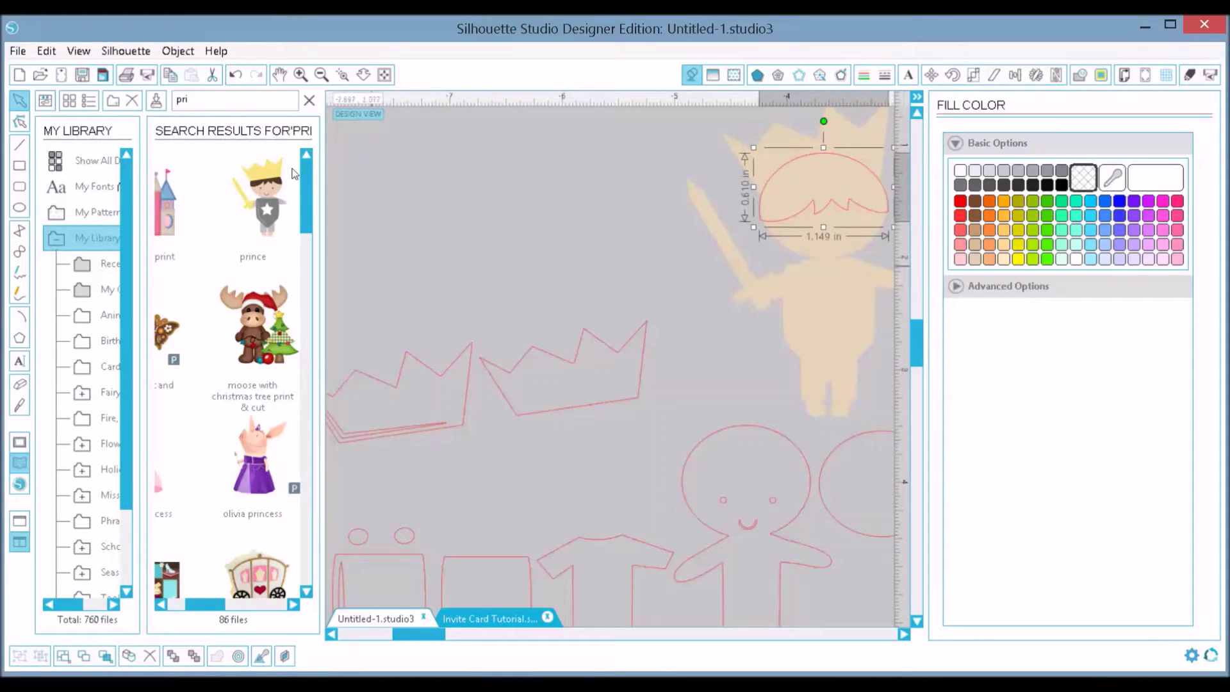
- Give the hair piece a medium brown fill and a matching brown line color
click(975, 230)
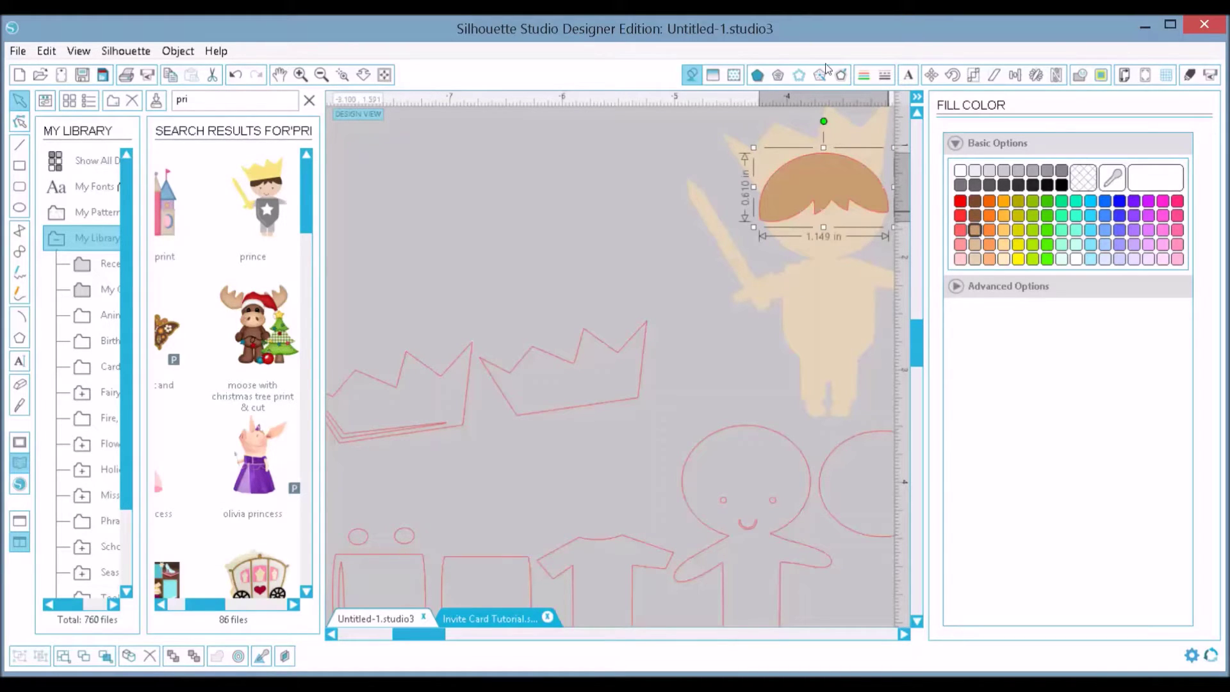
click(864, 75)
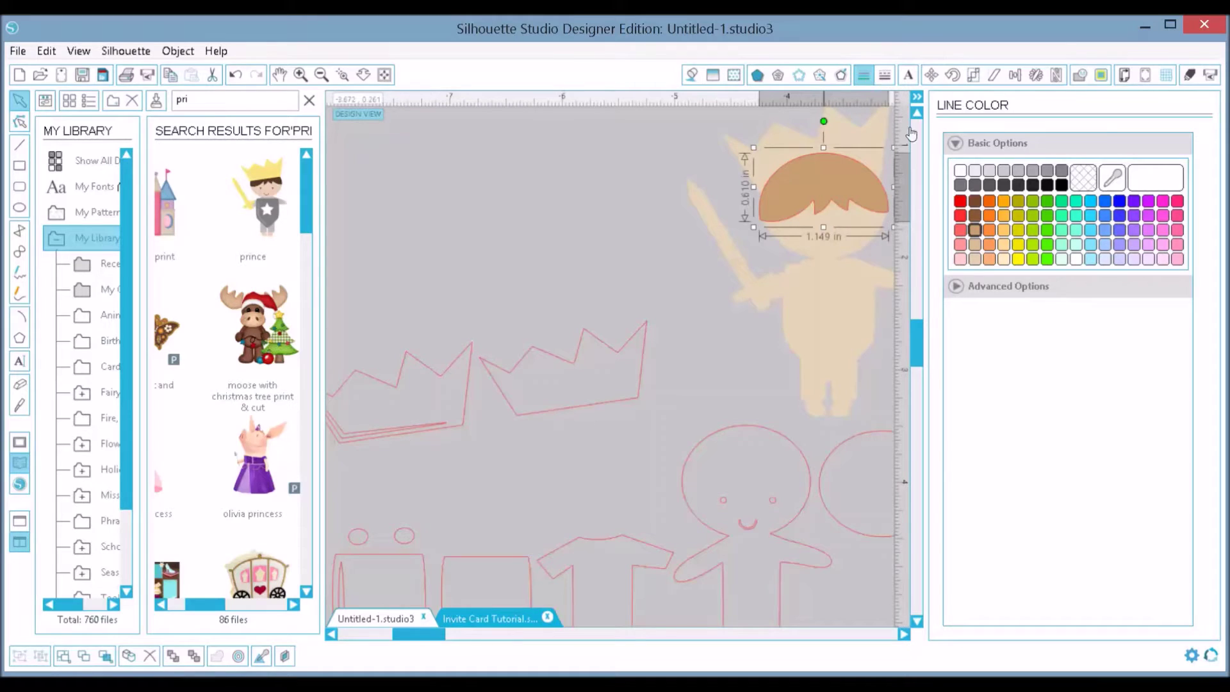
click(976, 231)
- Give the plain crown piece without the inner band a medium gray line color and matching gray fill
click(530, 417)
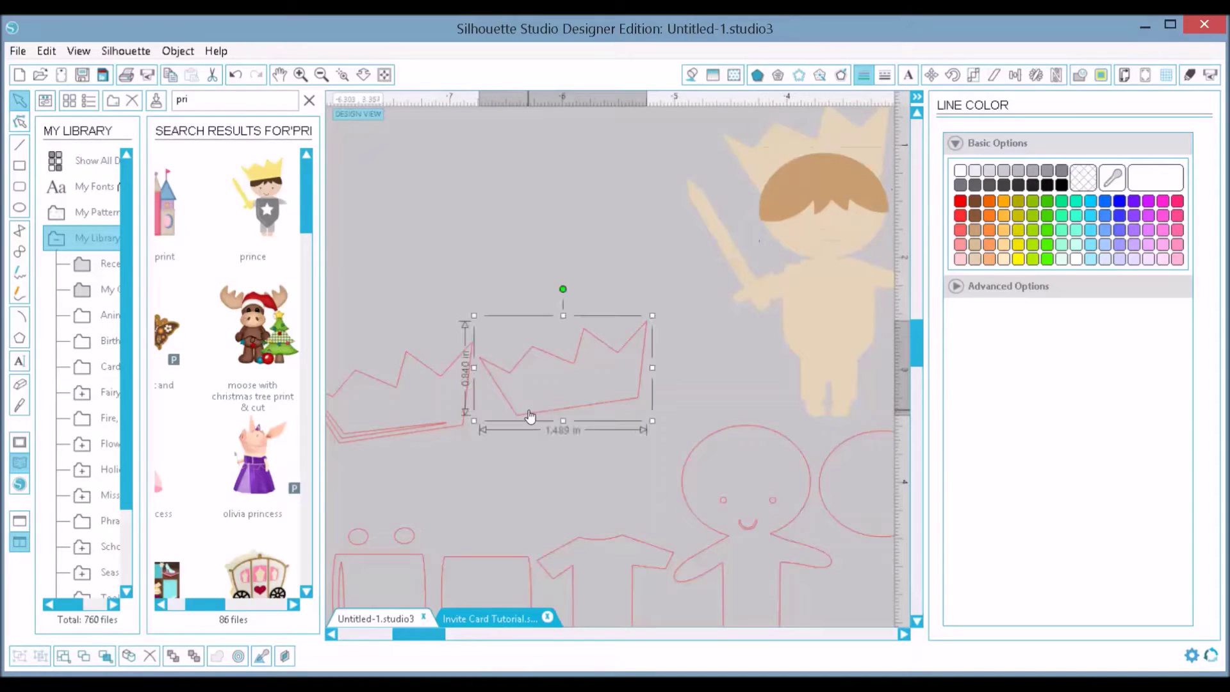
click(1047, 173)
click(694, 76)
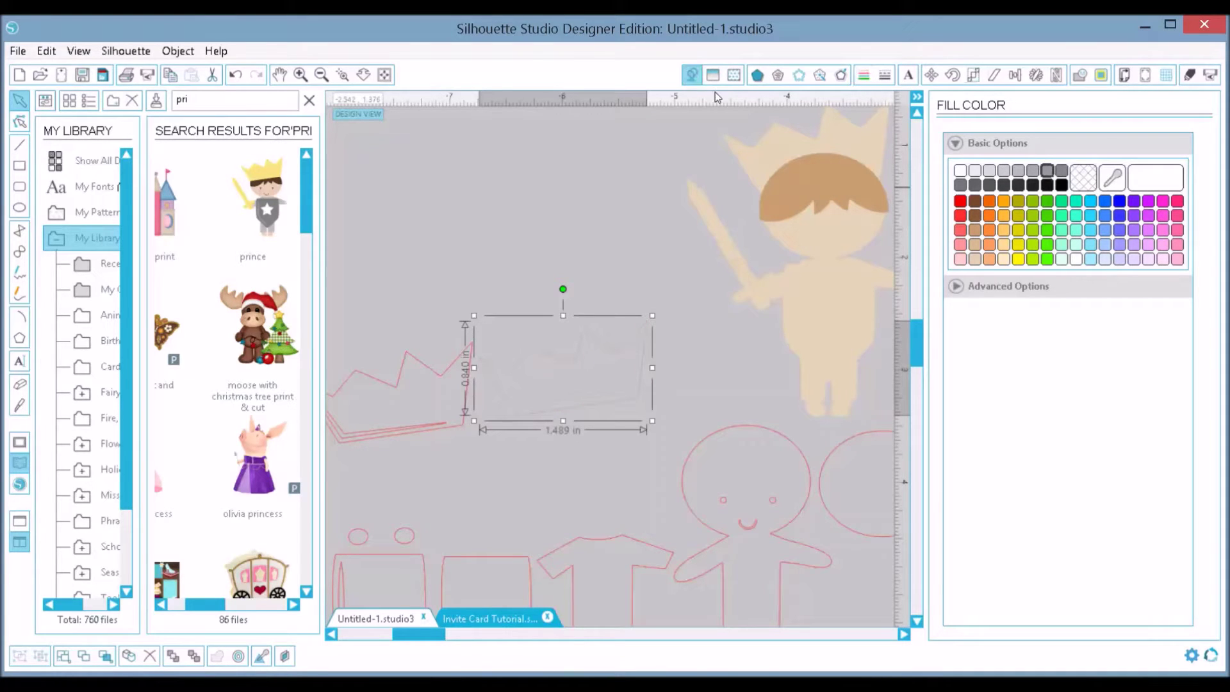
click(1048, 172)
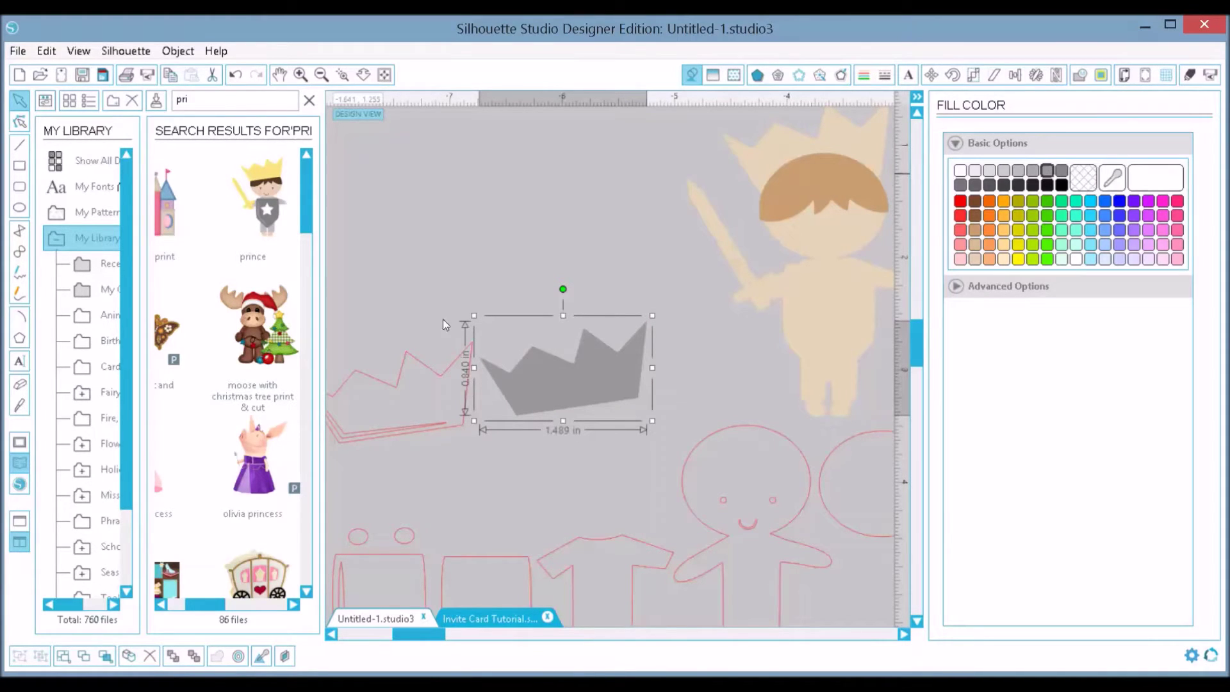
- Fill the detailed crown piece with the custom bright yellow FCFF37
click(423, 367)
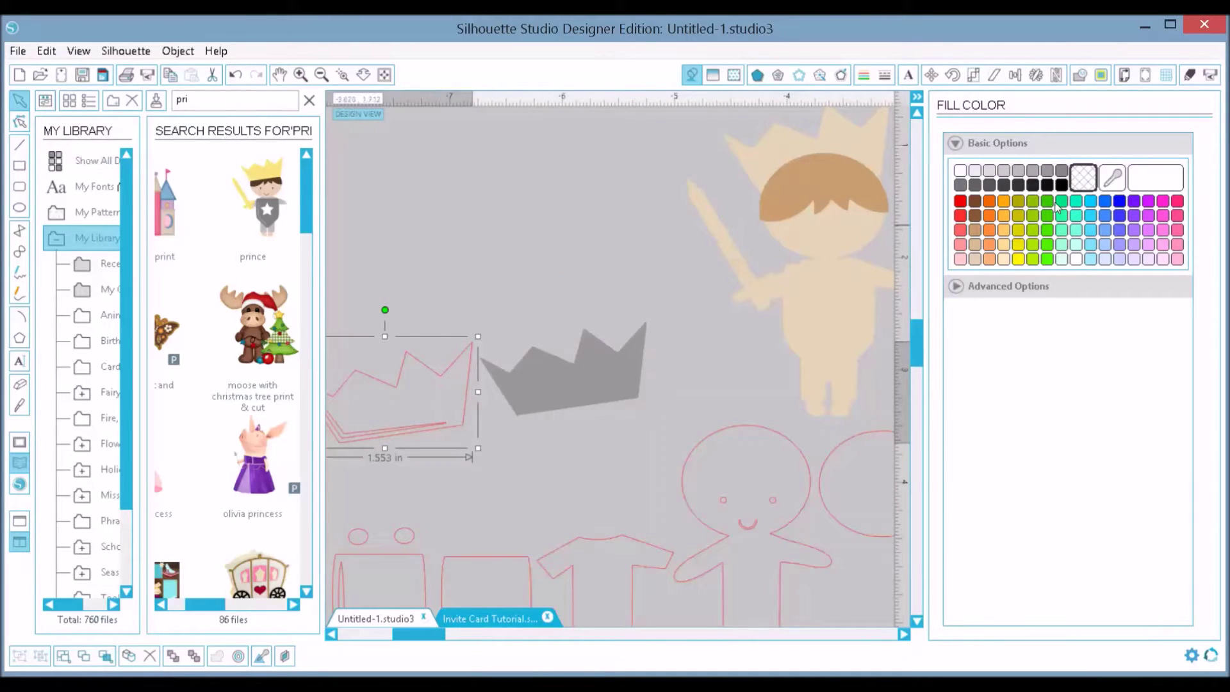
click(1004, 202)
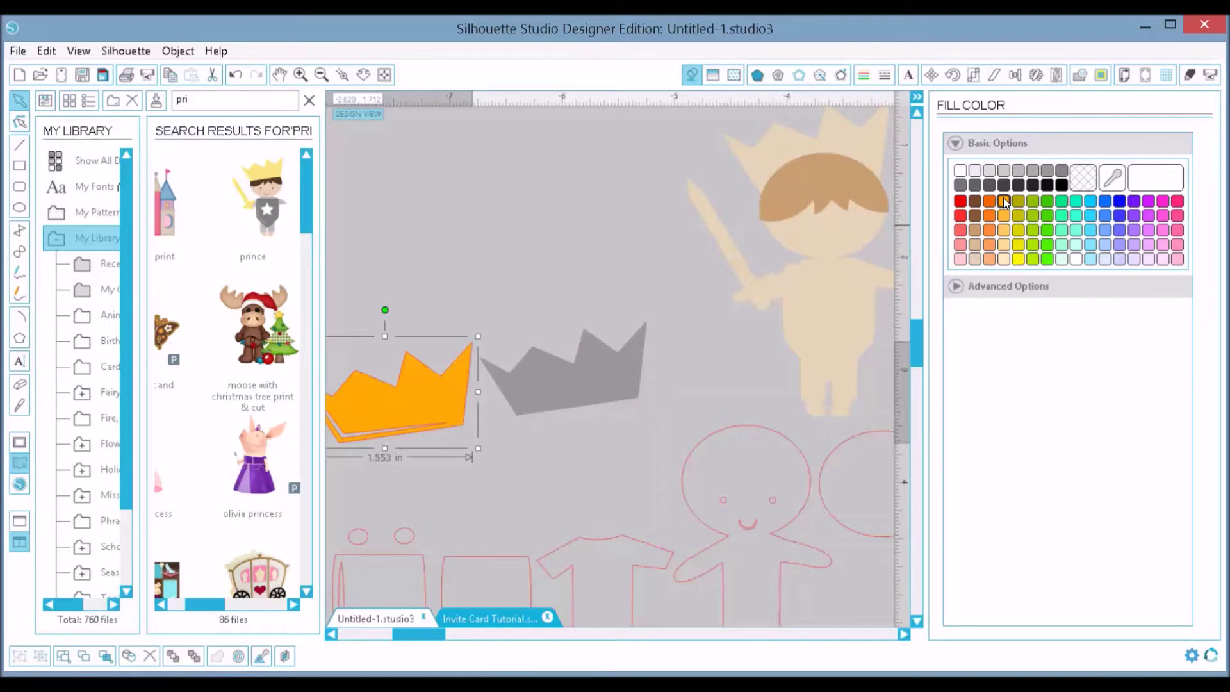
click(1009, 219)
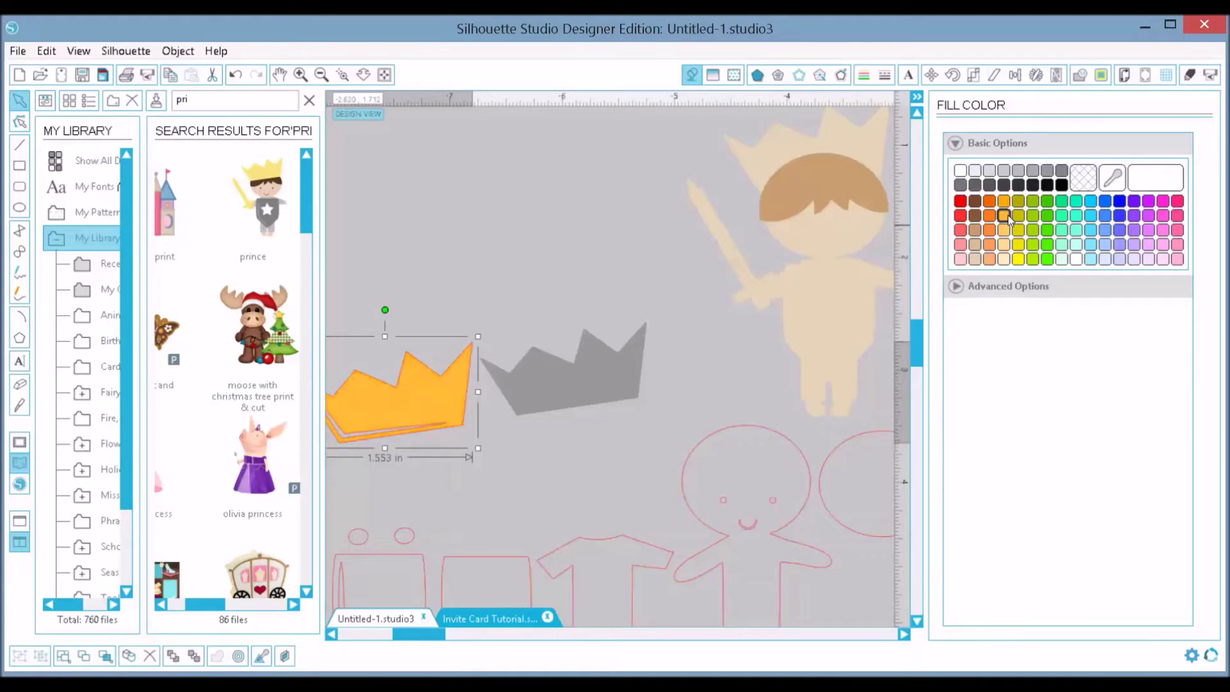
click(1004, 230)
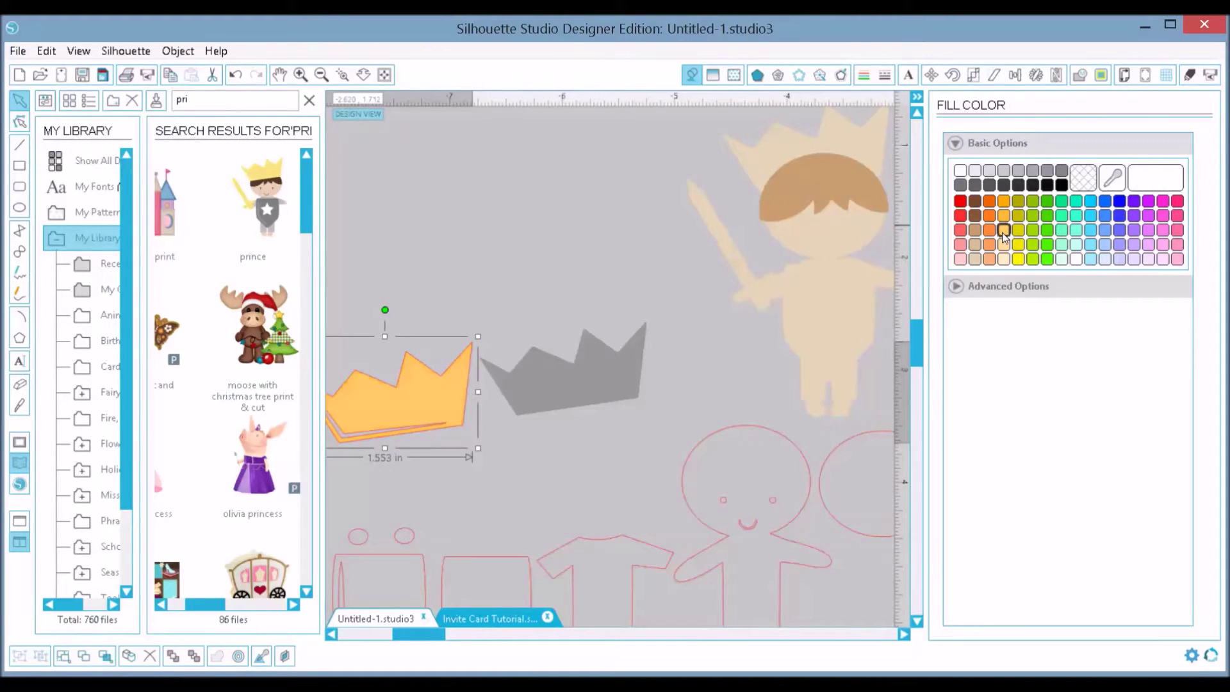
click(1001, 288)
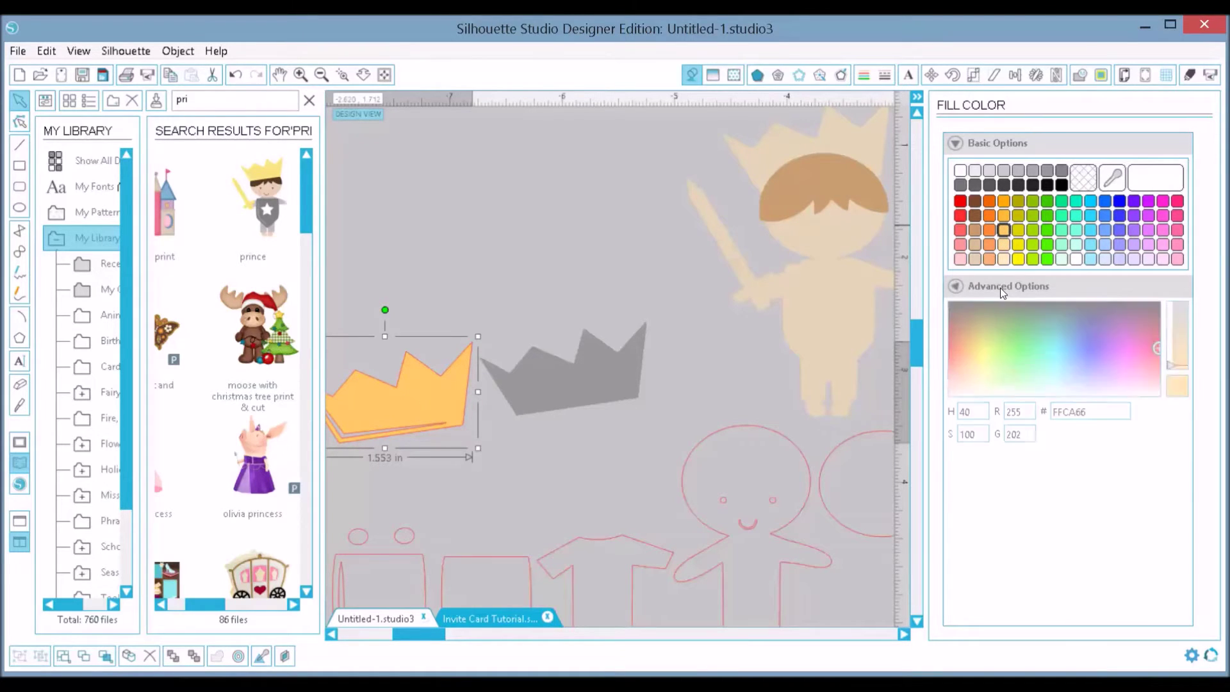
click(985, 358)
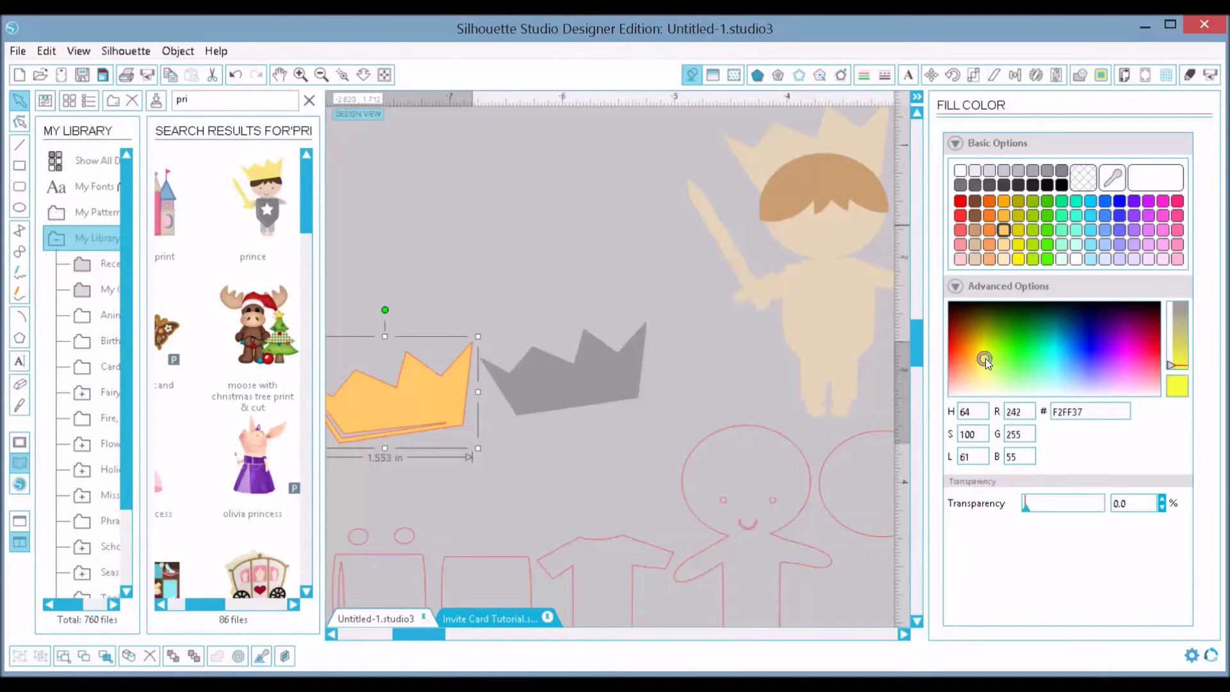
drag(988, 344, 980, 353)
click(987, 360)
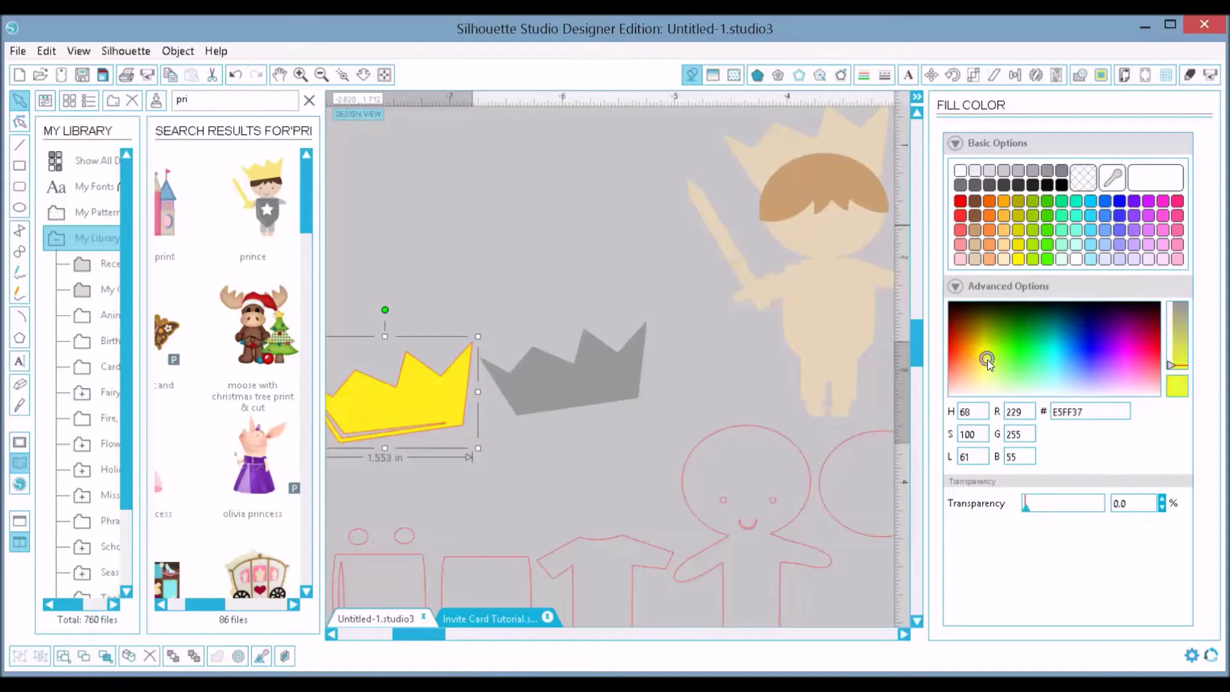
click(987, 357)
click(987, 357)
drag(985, 358, 983, 357)
- Match the detailed crown's line color to its yellow fill by sampling it, and lay the piece over the gray crown
click(865, 78)
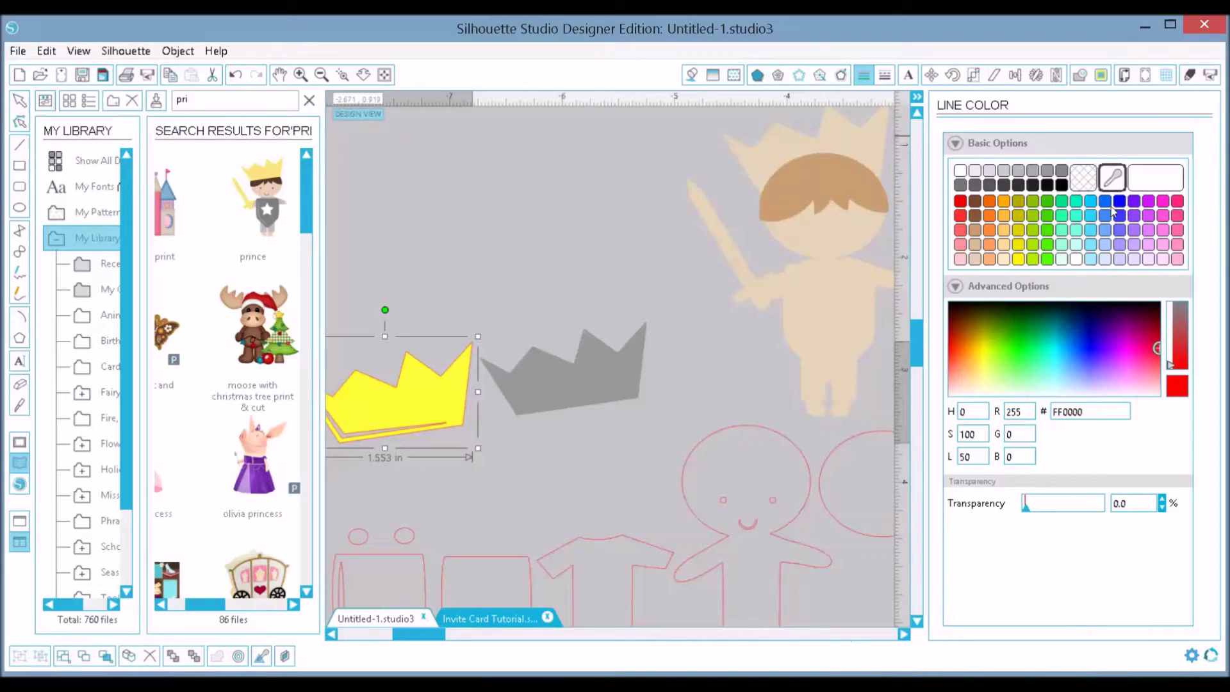
click(1112, 180)
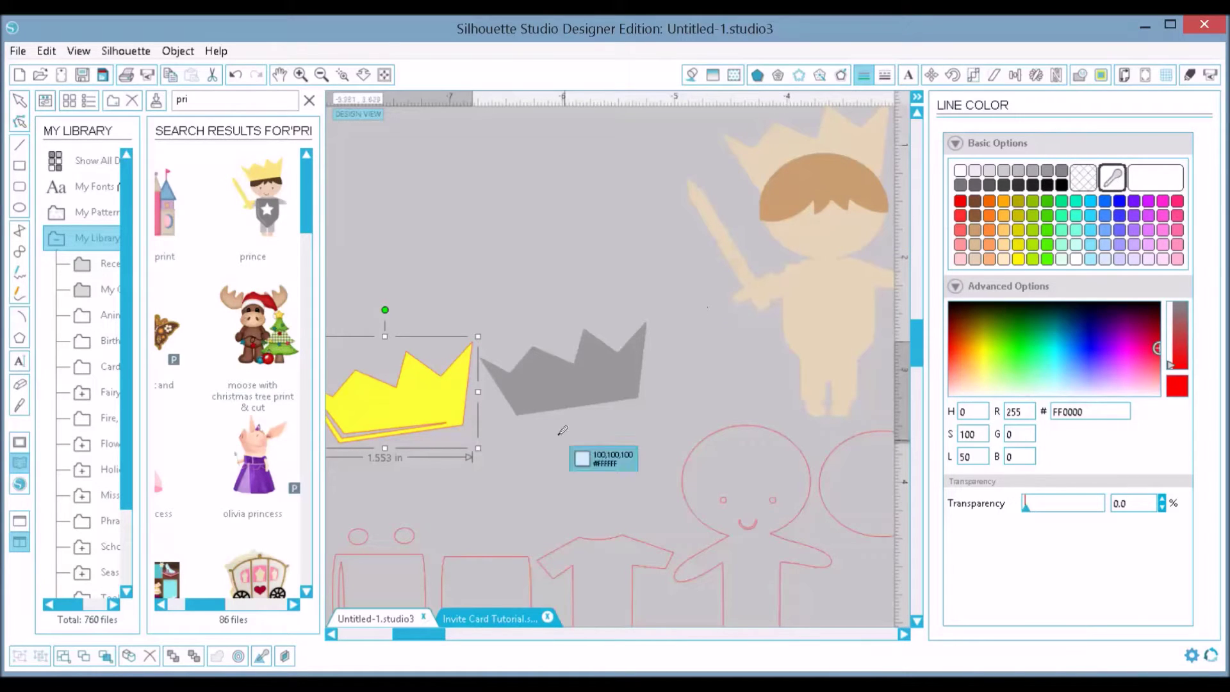
click(416, 393)
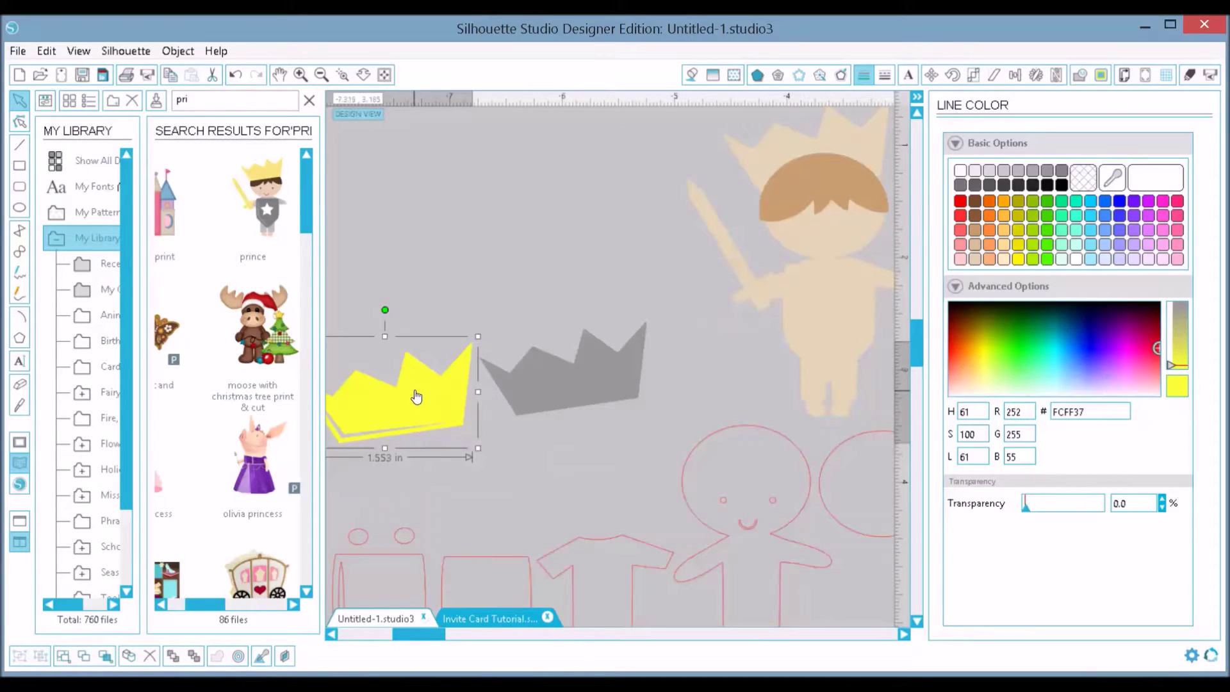
drag(420, 398, 598, 377)
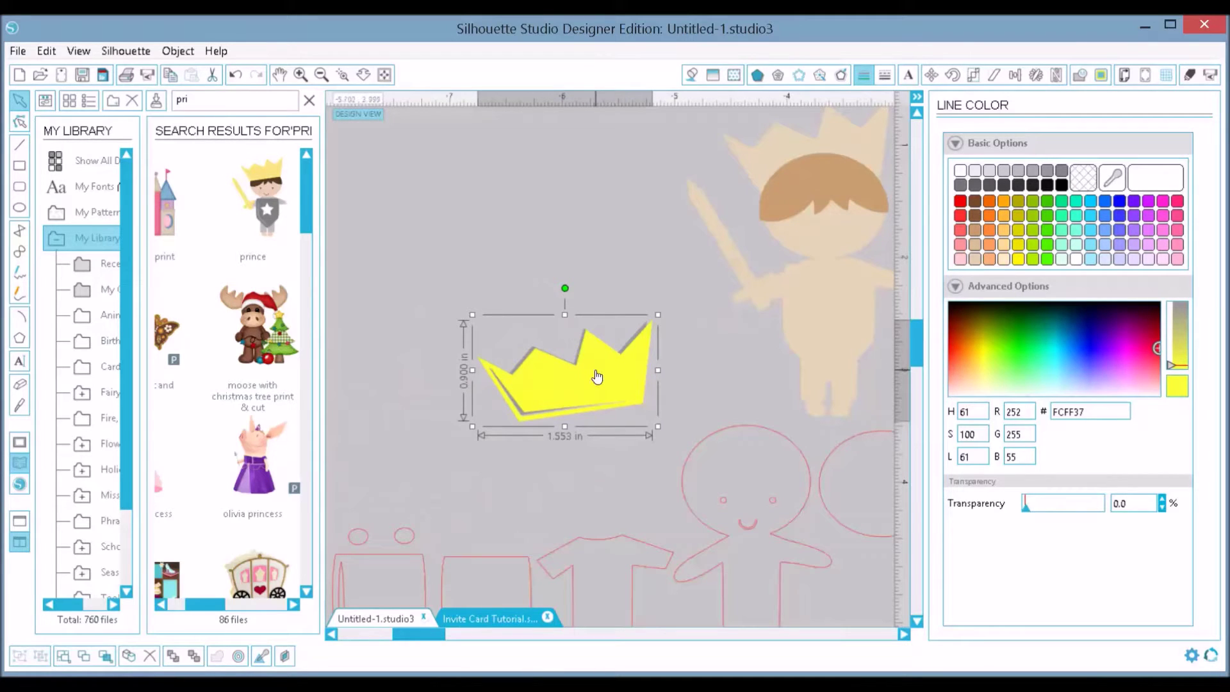
drag(597, 377, 596, 377)
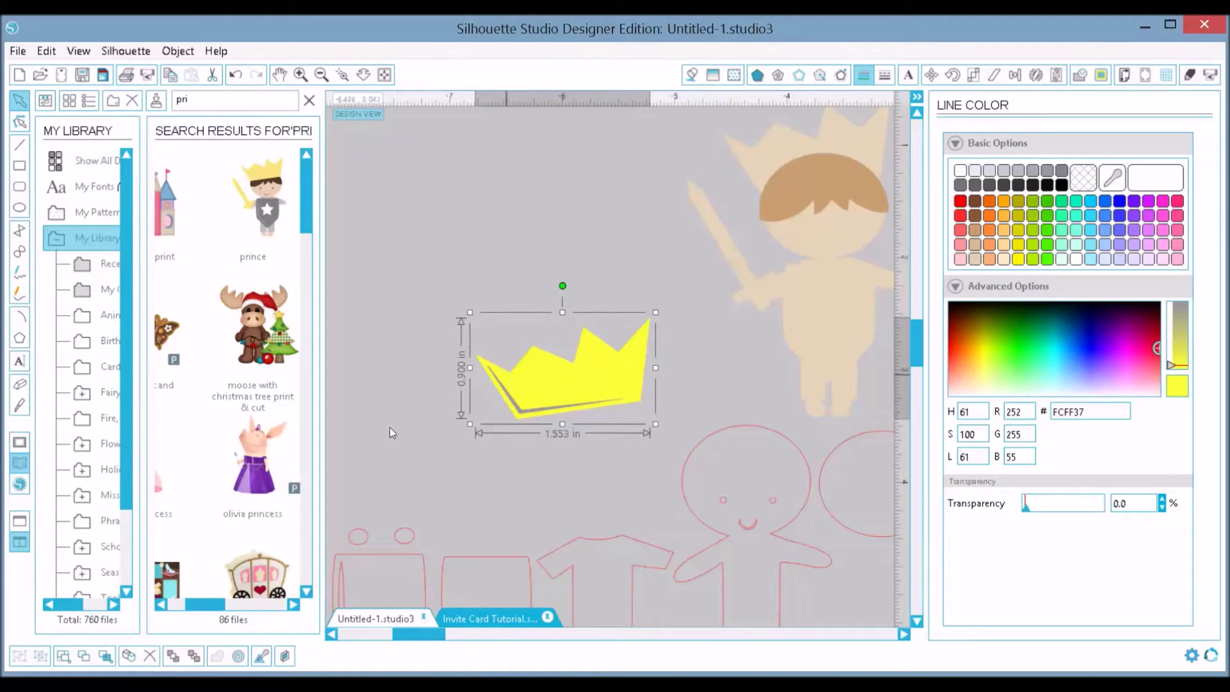
- Group the yellow and gray crown layers and place the group over the crown on the prince silhouette
click(579, 262)
drag(433, 313, 613, 390)
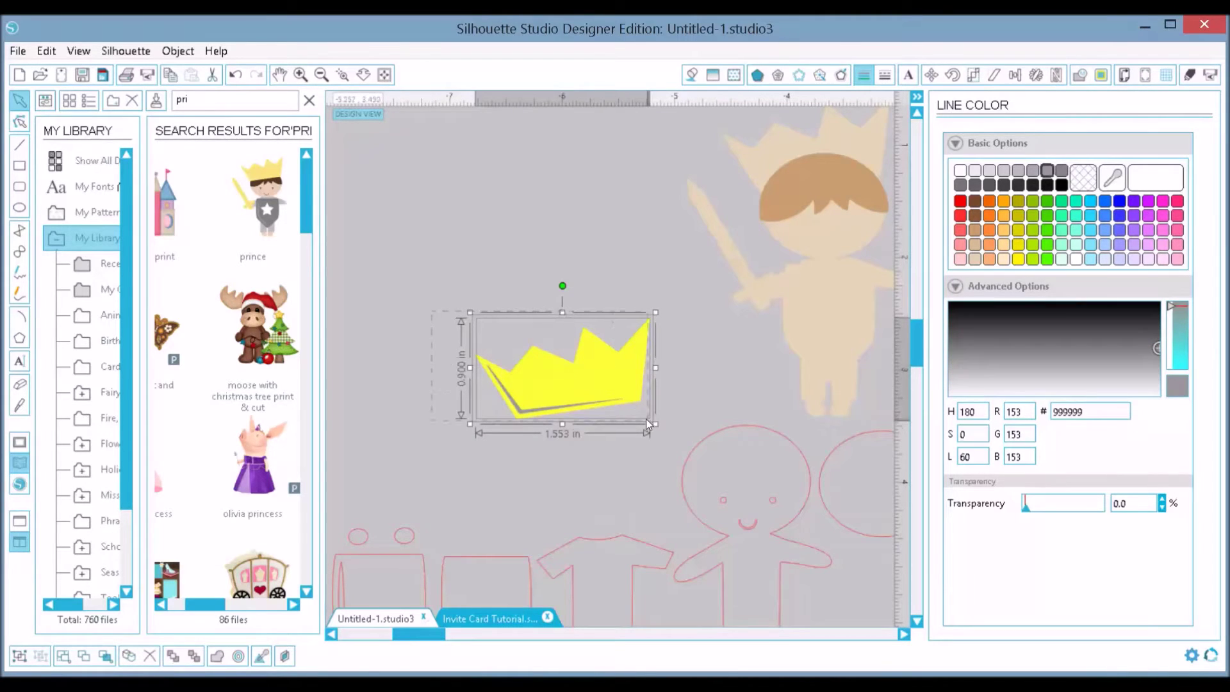
click(19, 657)
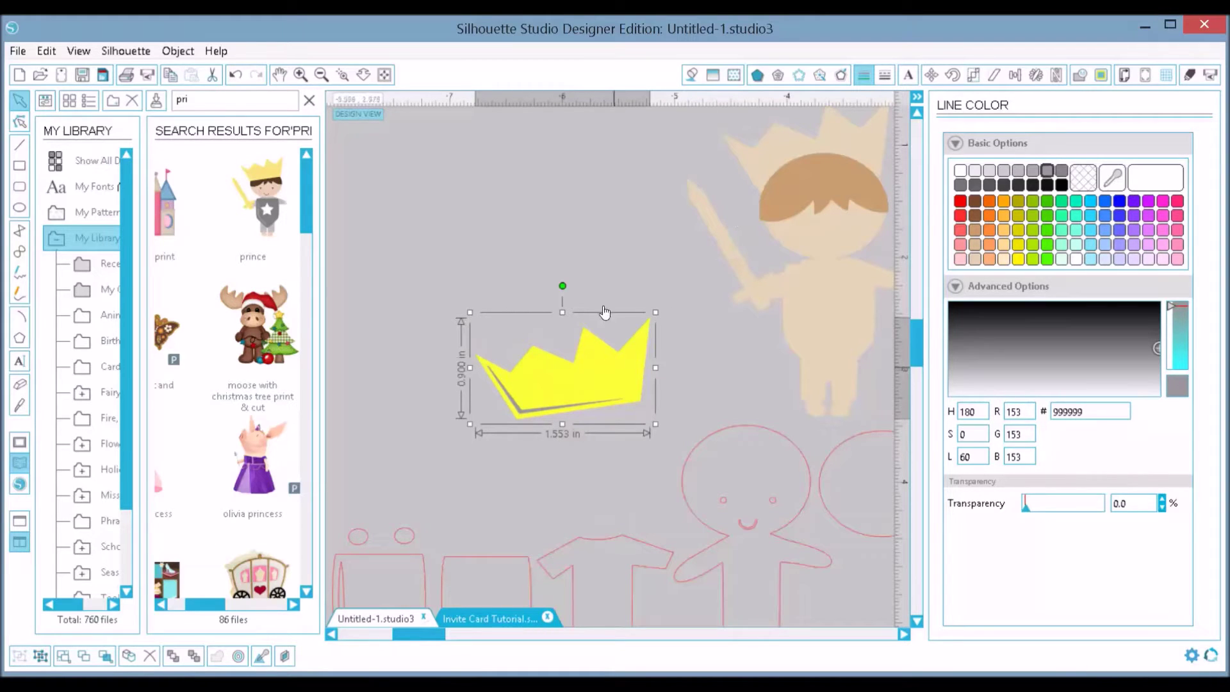
drag(601, 364, 845, 147)
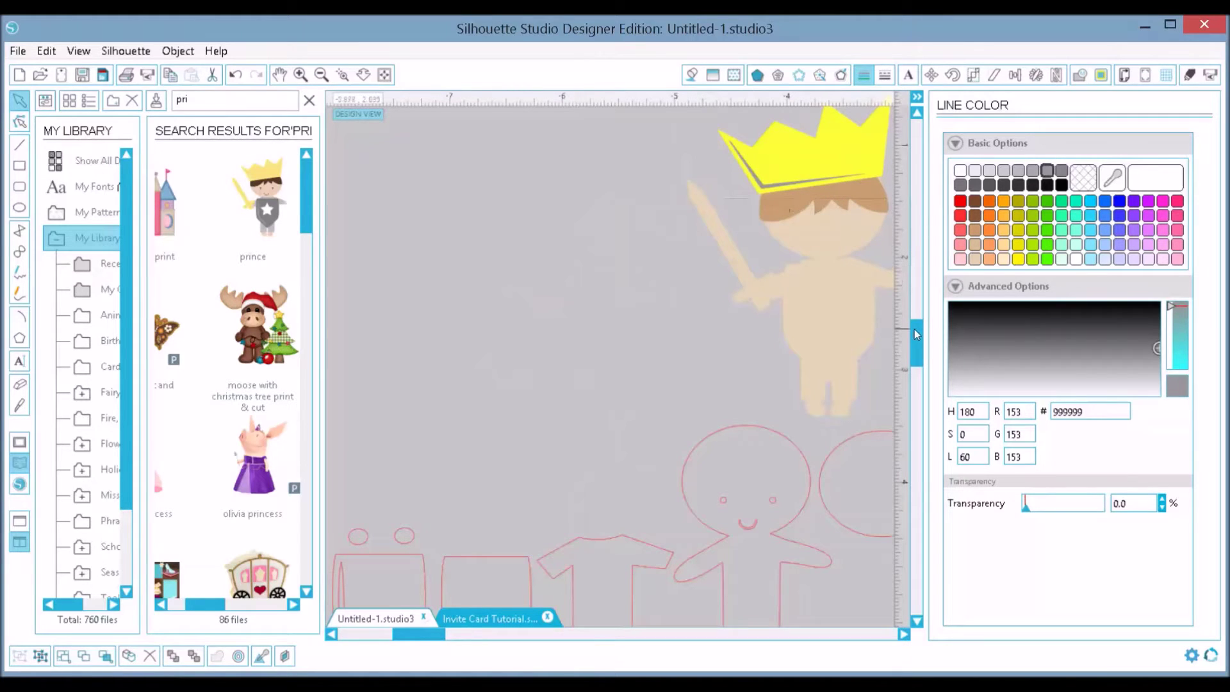
- Move the sword outline beside the prince silhouette and the star outline above the shirt and shield pieces
drag(914, 330, 923, 359)
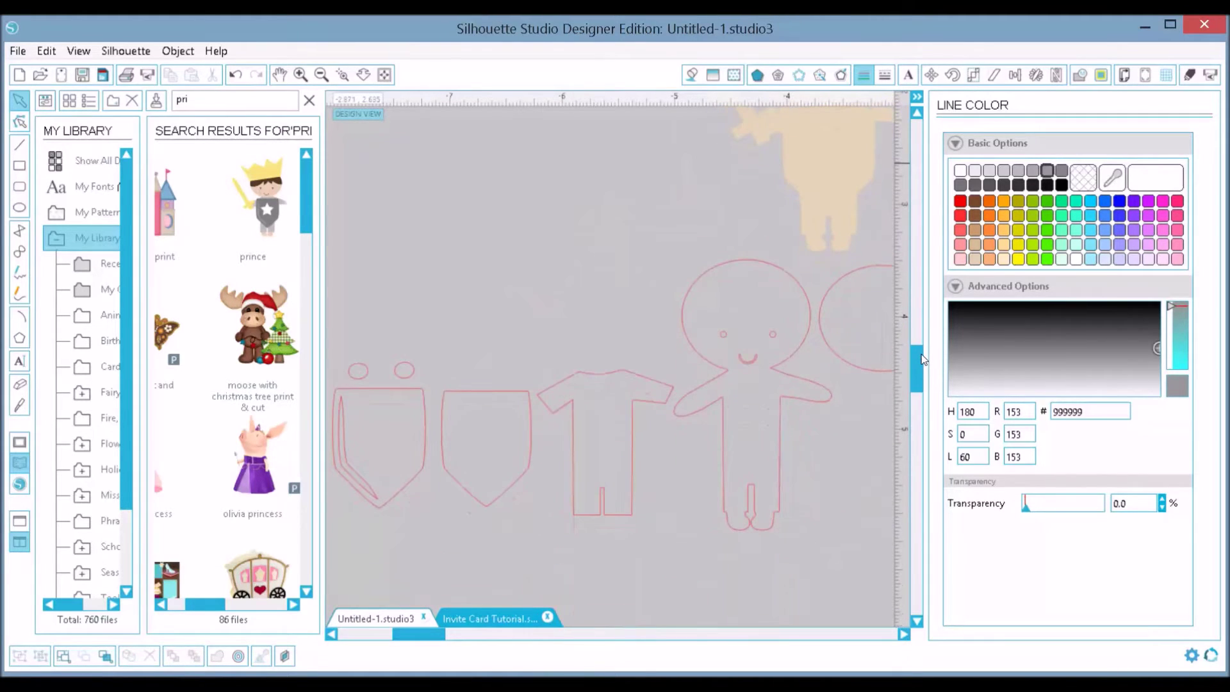
drag(421, 639, 414, 638)
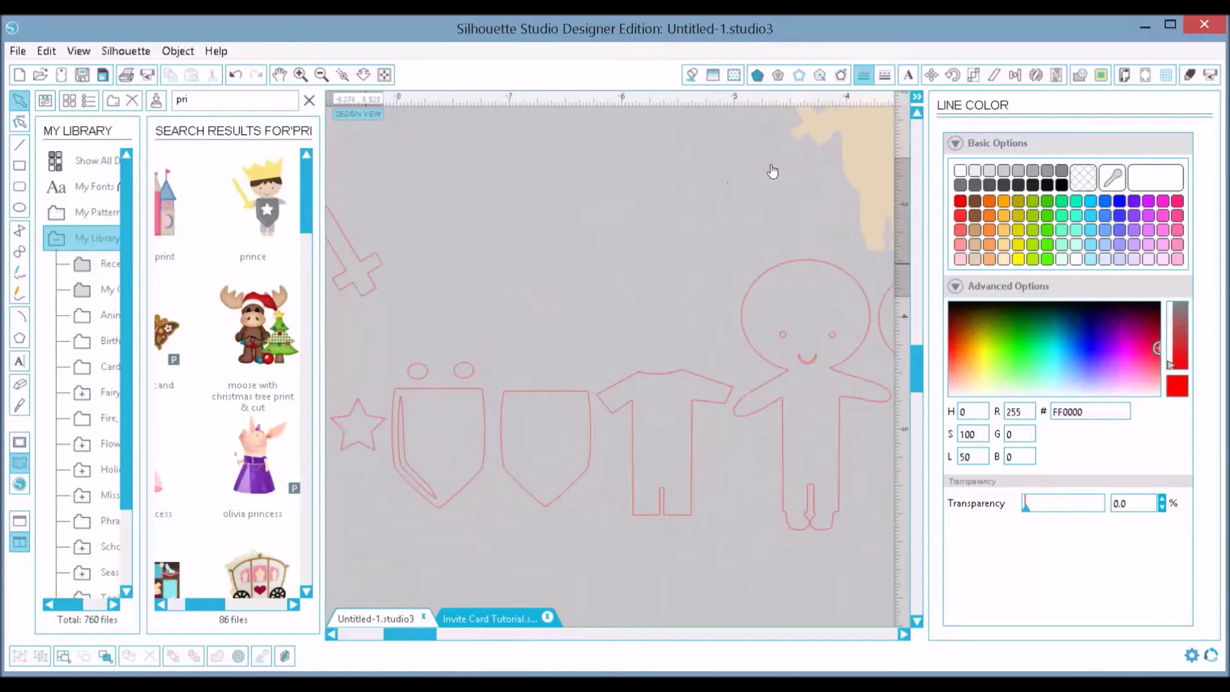
drag(367, 264, 773, 166)
click(654, 262)
drag(370, 451, 681, 283)
click(406, 609)
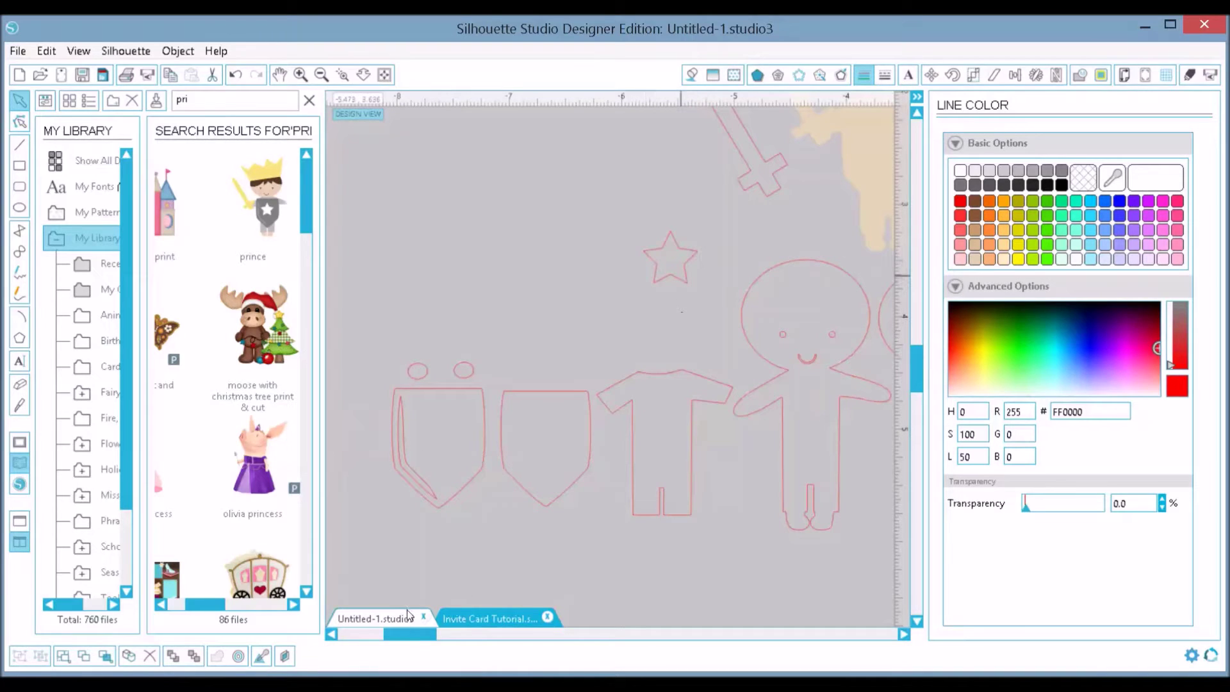
mouse_move(398, 636)
mouse_down()
mouse_move(453, 623)
mouse_move(415, 634)
mouse_up()
drag(916, 374, 909, 348)
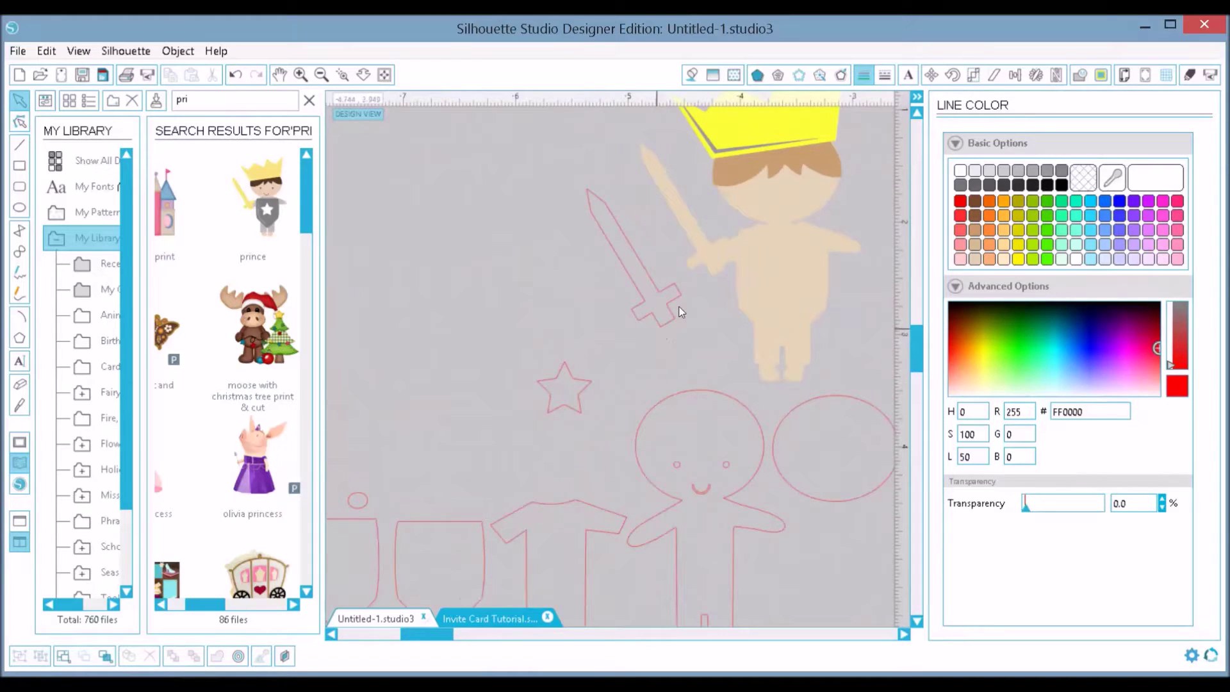
- Give the sword piece a yellow line color and fill, both sampled from the crown
click(644, 317)
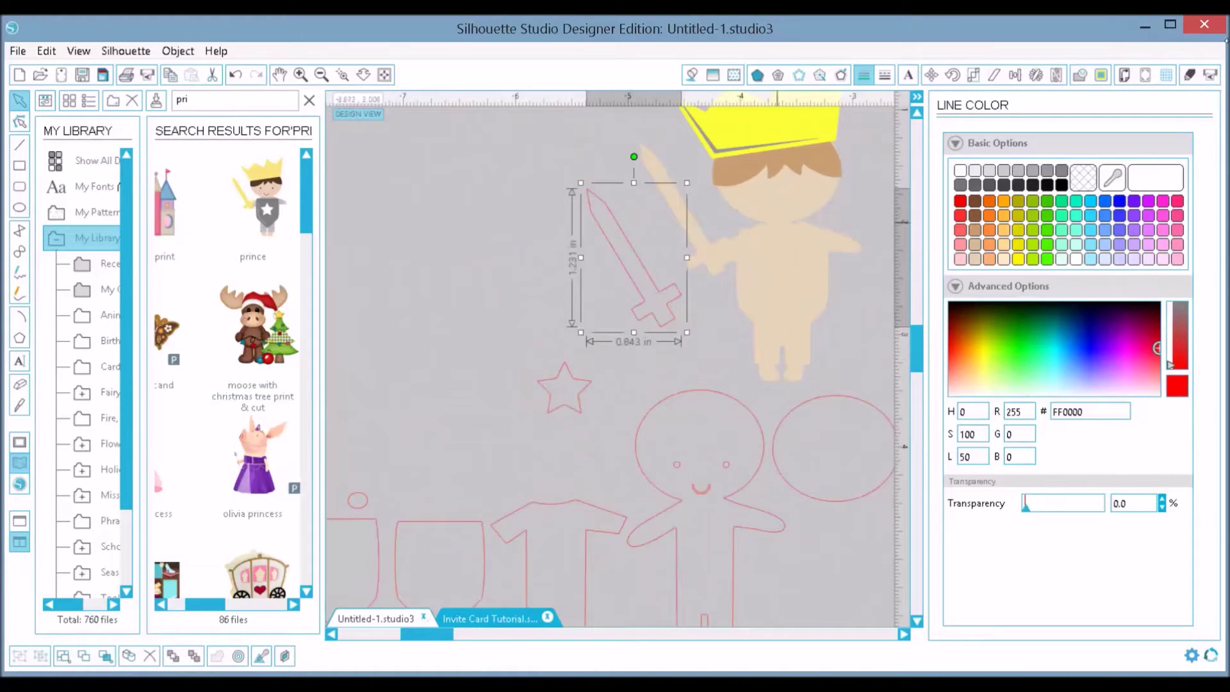
click(1113, 178)
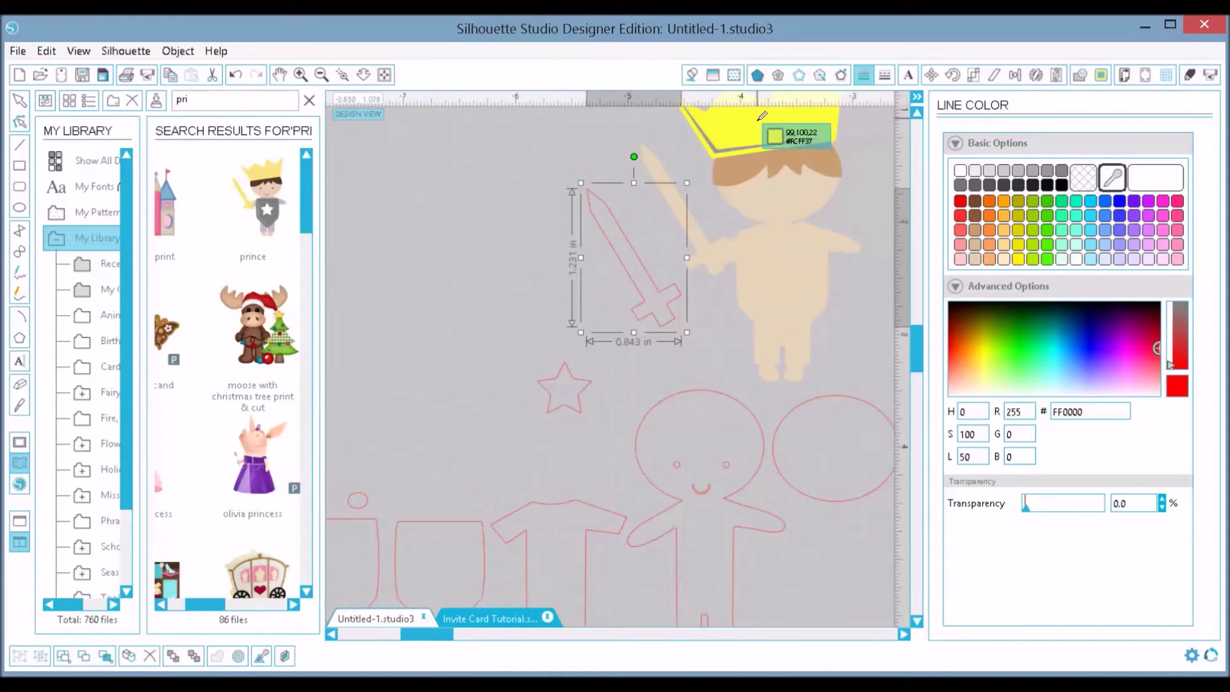
click(759, 118)
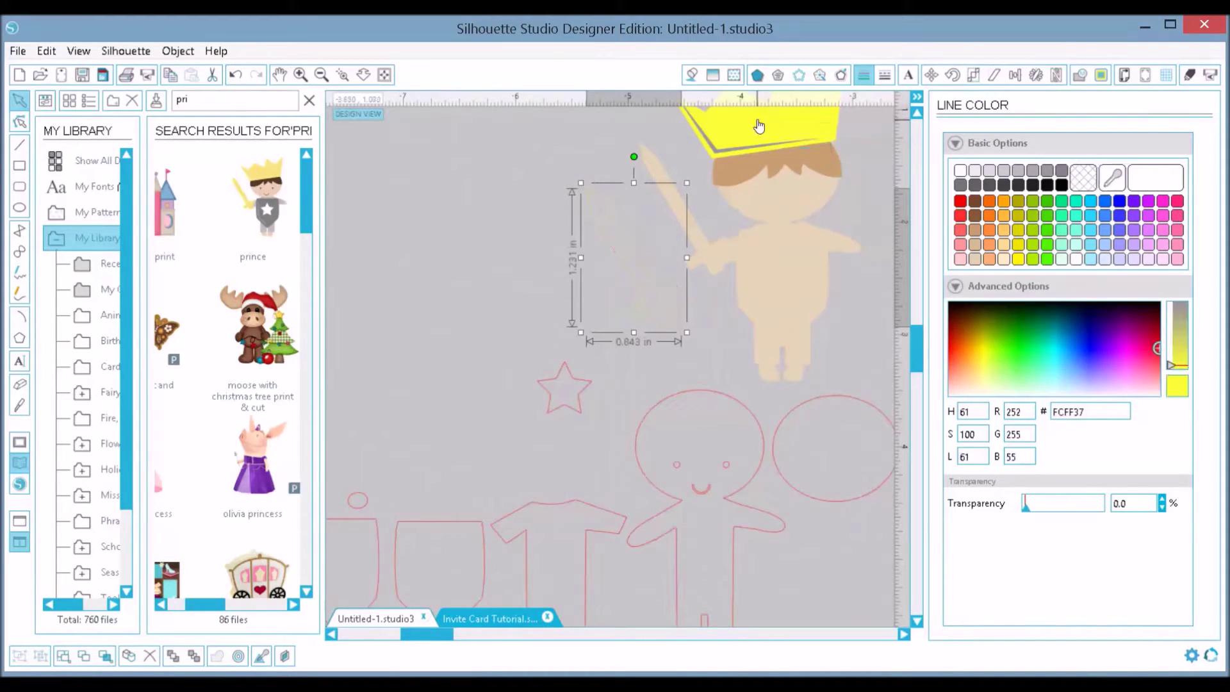
click(693, 77)
click(1113, 179)
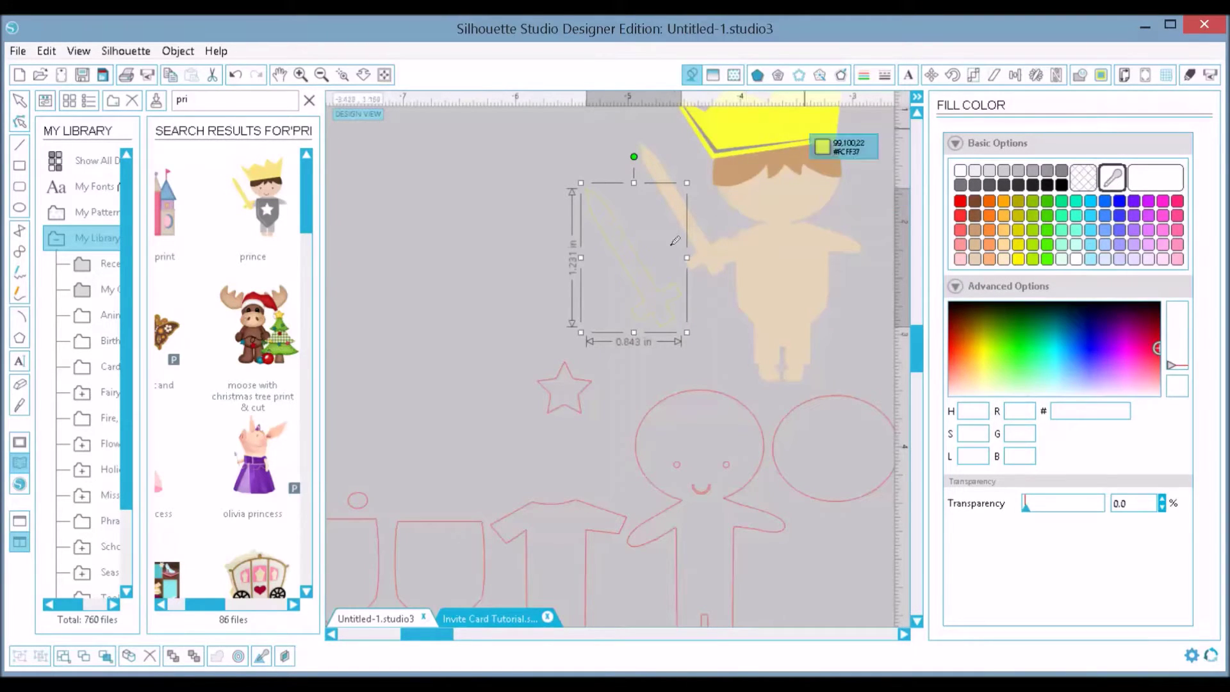
click(757, 123)
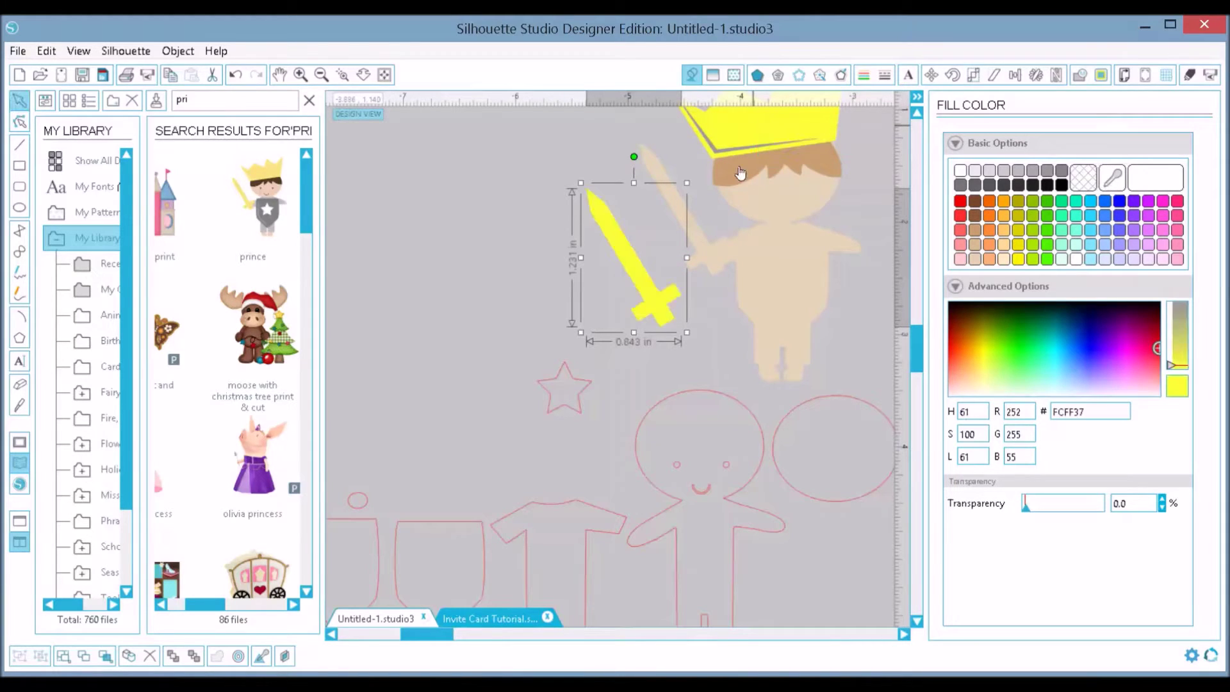
- Place the yellow sword over the silhouette's sword and the shirt outline over the prince's body
drag(648, 296, 702, 249)
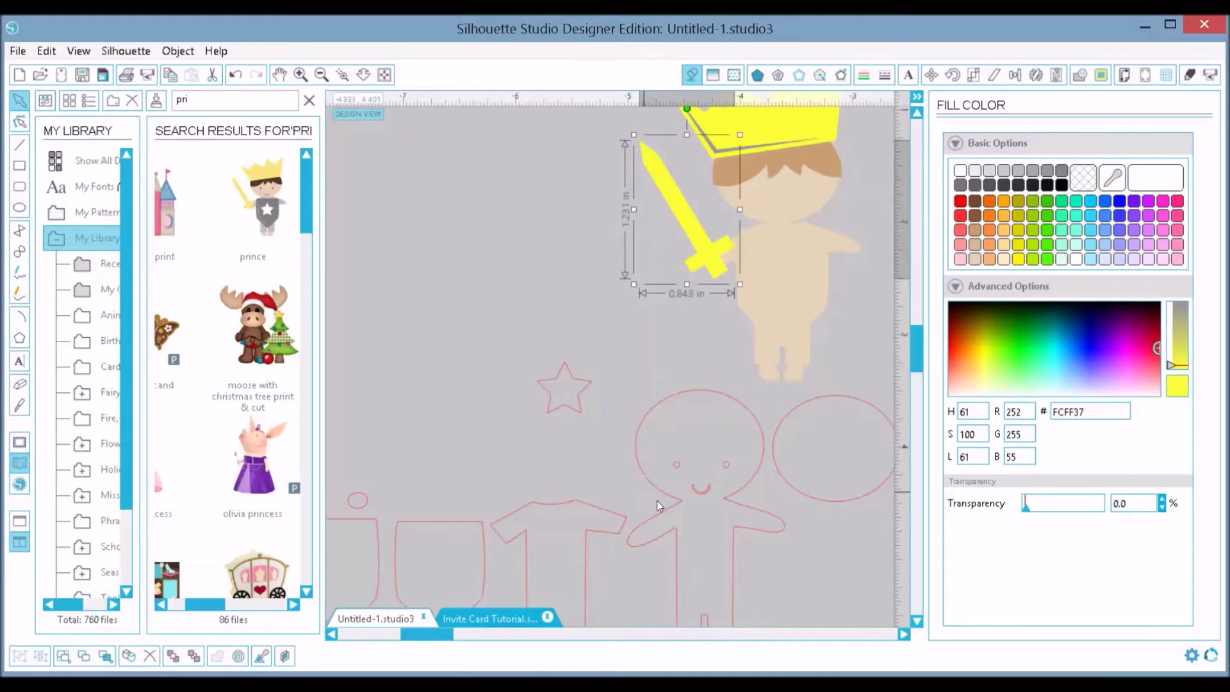
drag(578, 508, 804, 232)
click(804, 232)
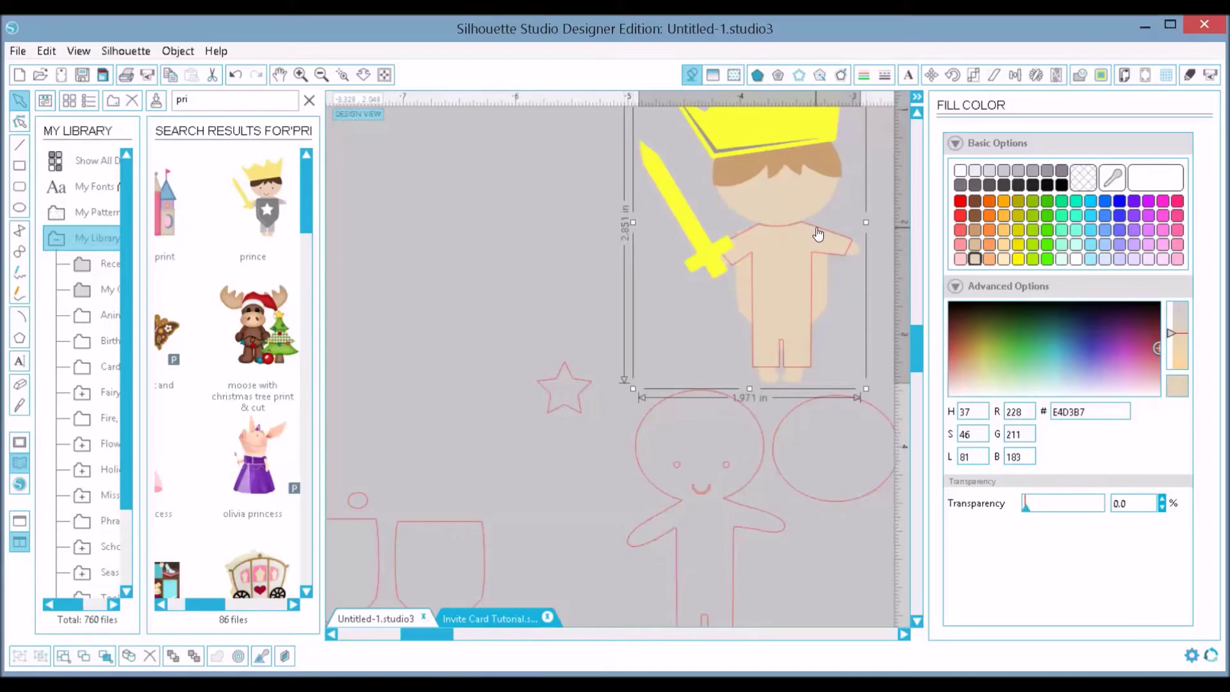
click(816, 226)
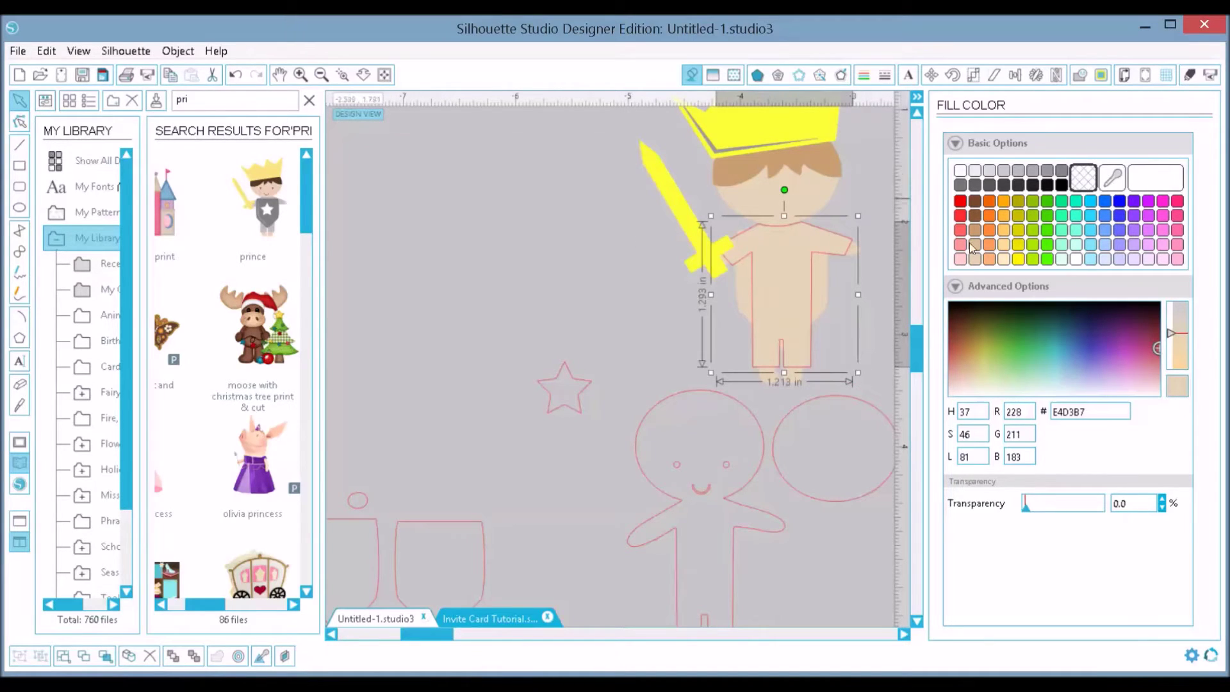
- Give the shirt piece a light gray fill and line color, CCCCCC
click(1003, 172)
click(865, 76)
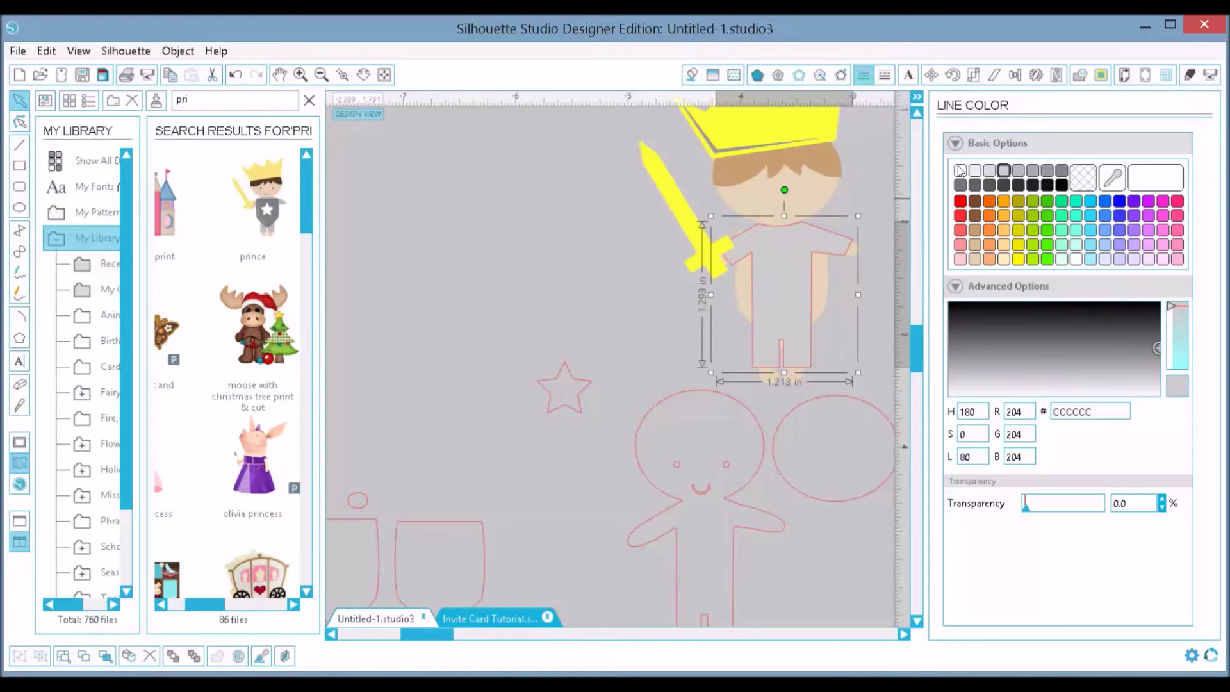
click(1004, 174)
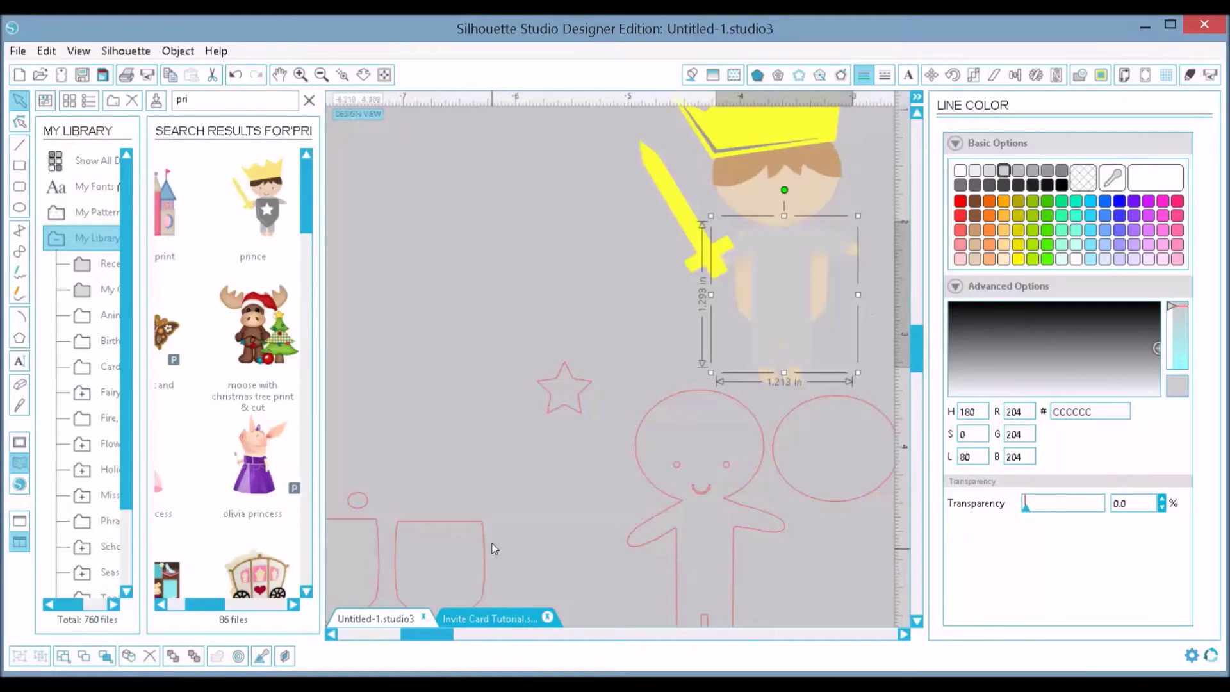
- Move the plain shield outline over the prince's torso and the detailed shield outline beside the prince, below the sword
click(484, 558)
drag(585, 438, 825, 265)
click(390, 592)
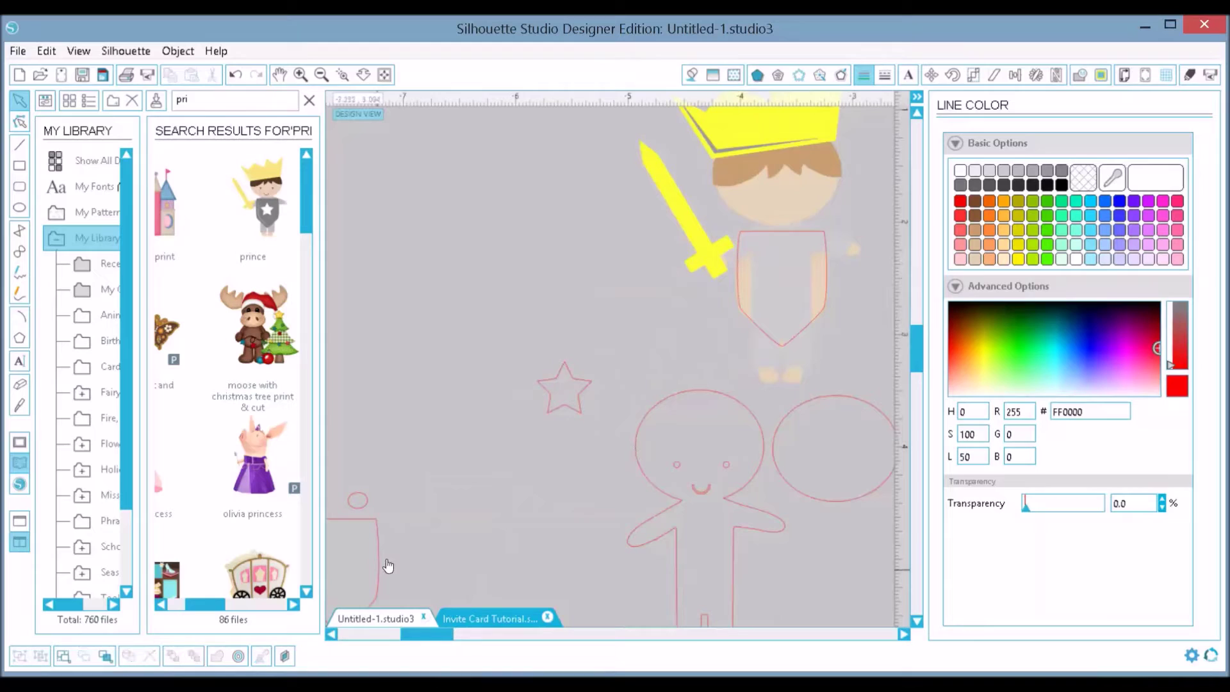
drag(381, 550, 692, 306)
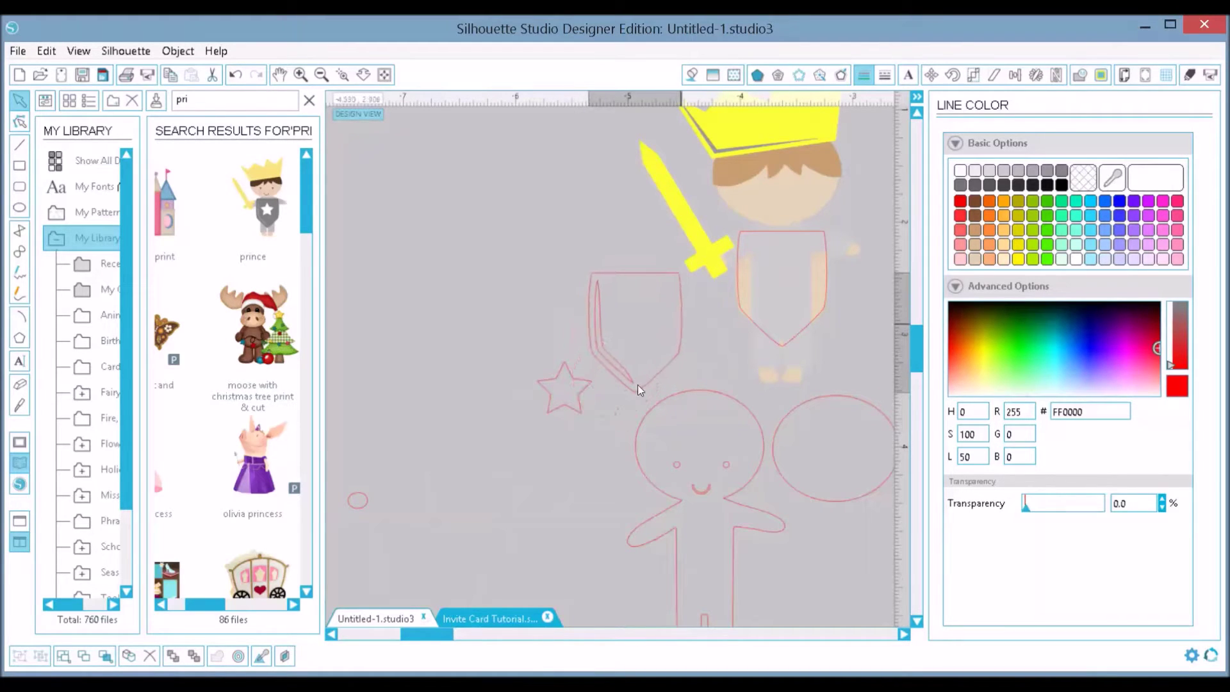
- Change the shirt piece's line color and fill to the lighter gray DDDDDD
click(808, 331)
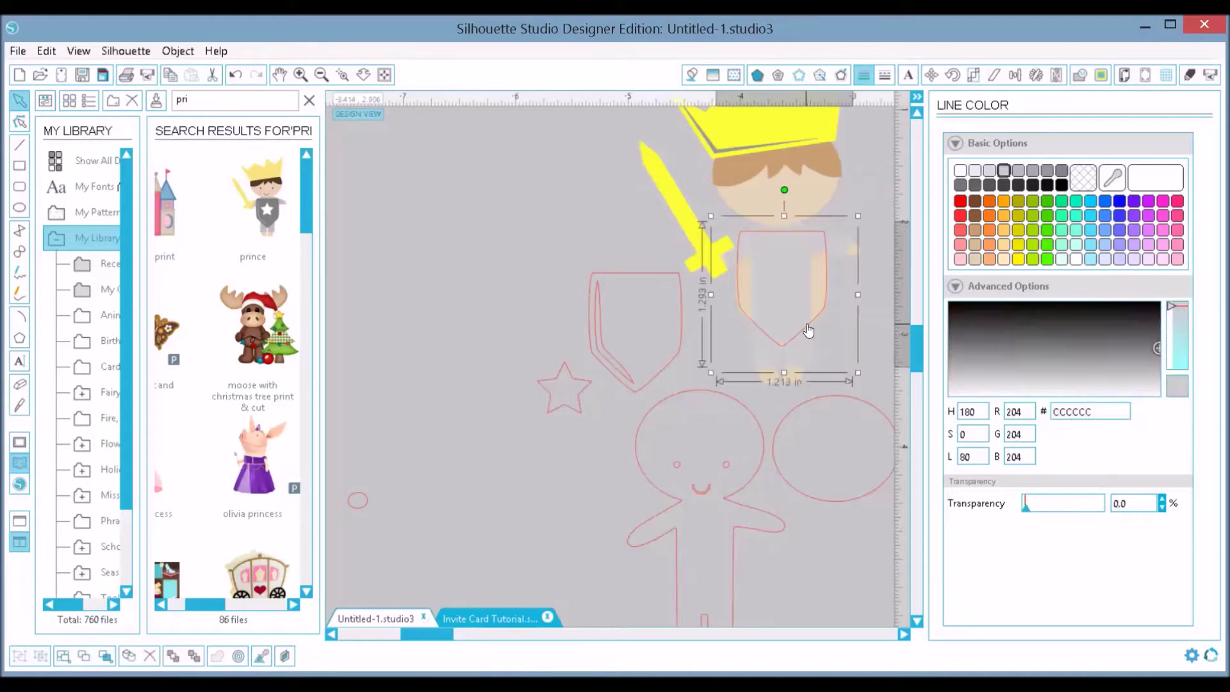
click(992, 171)
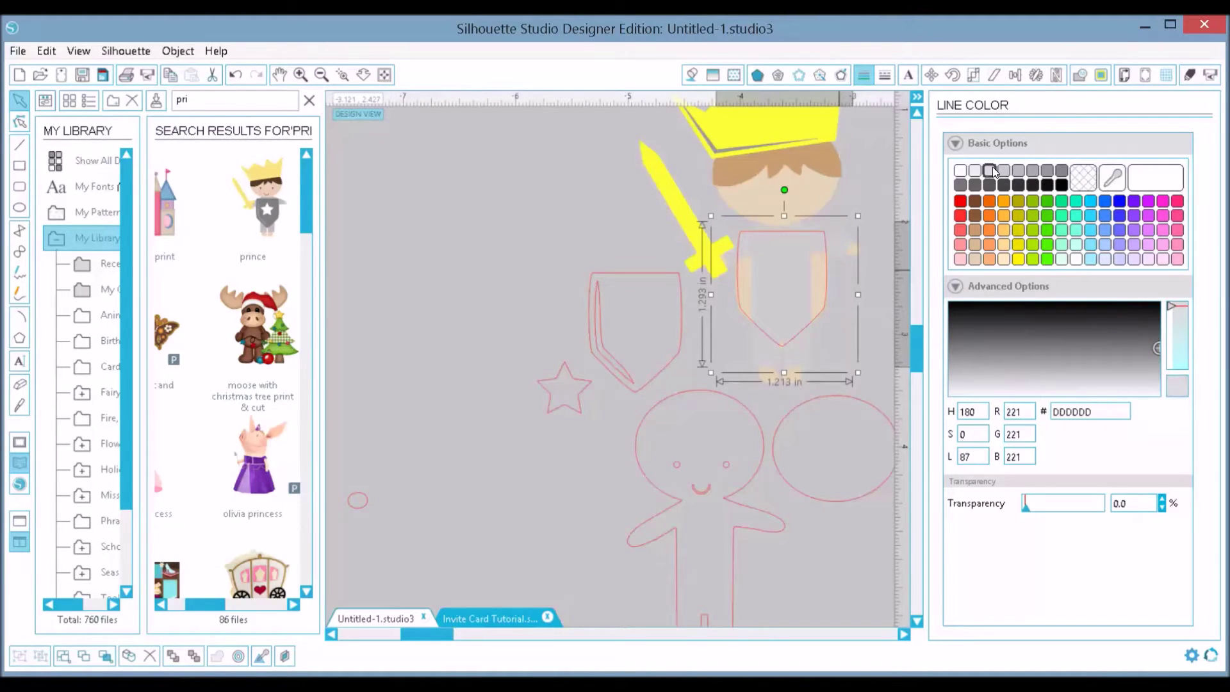
click(692, 77)
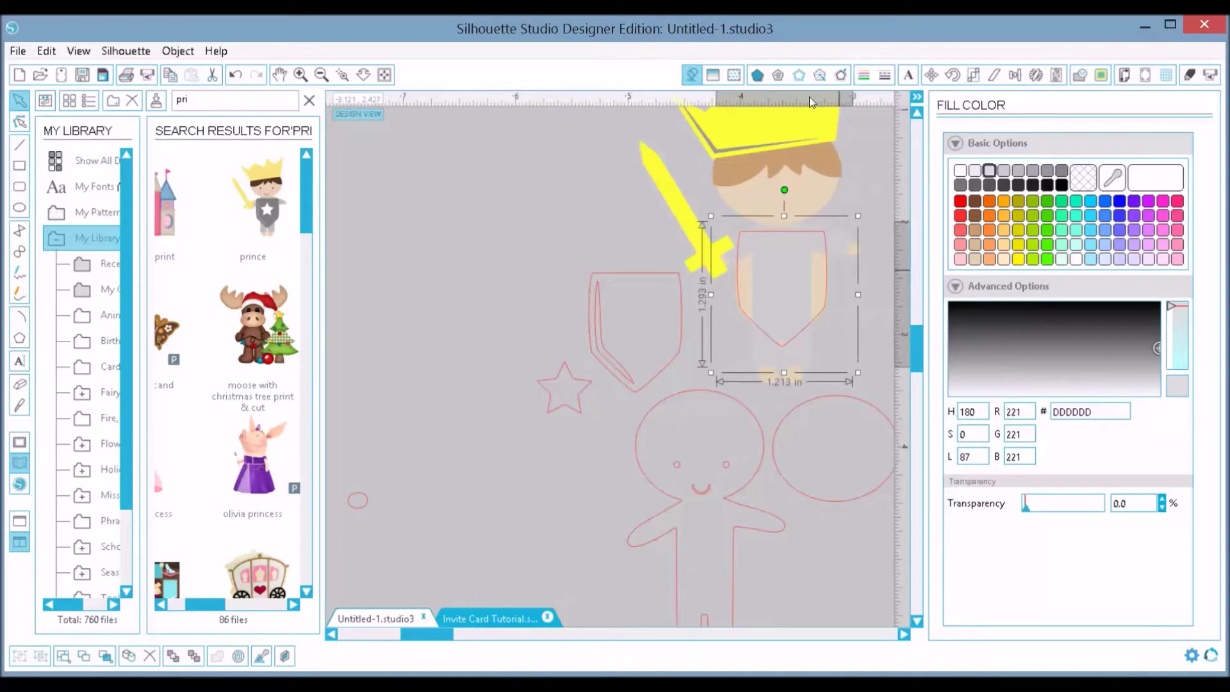
click(990, 171)
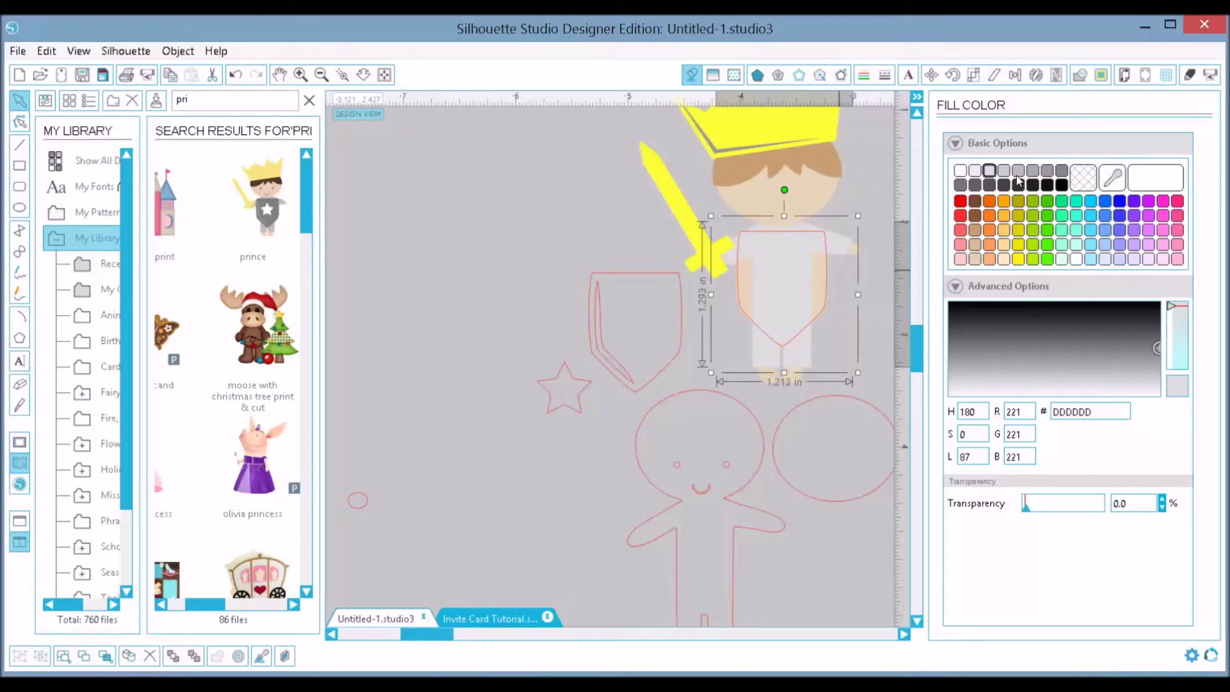
- Set both the fill and the line color of the shirt piece to medium gray BABABA
click(1019, 171)
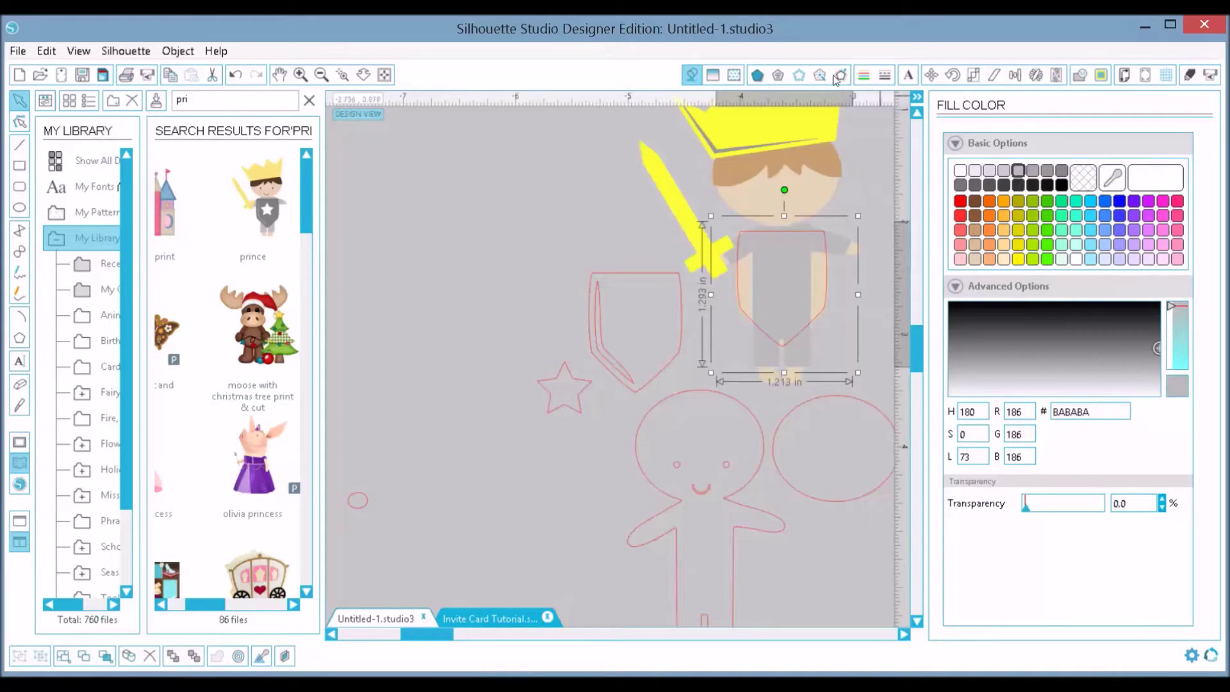
click(863, 75)
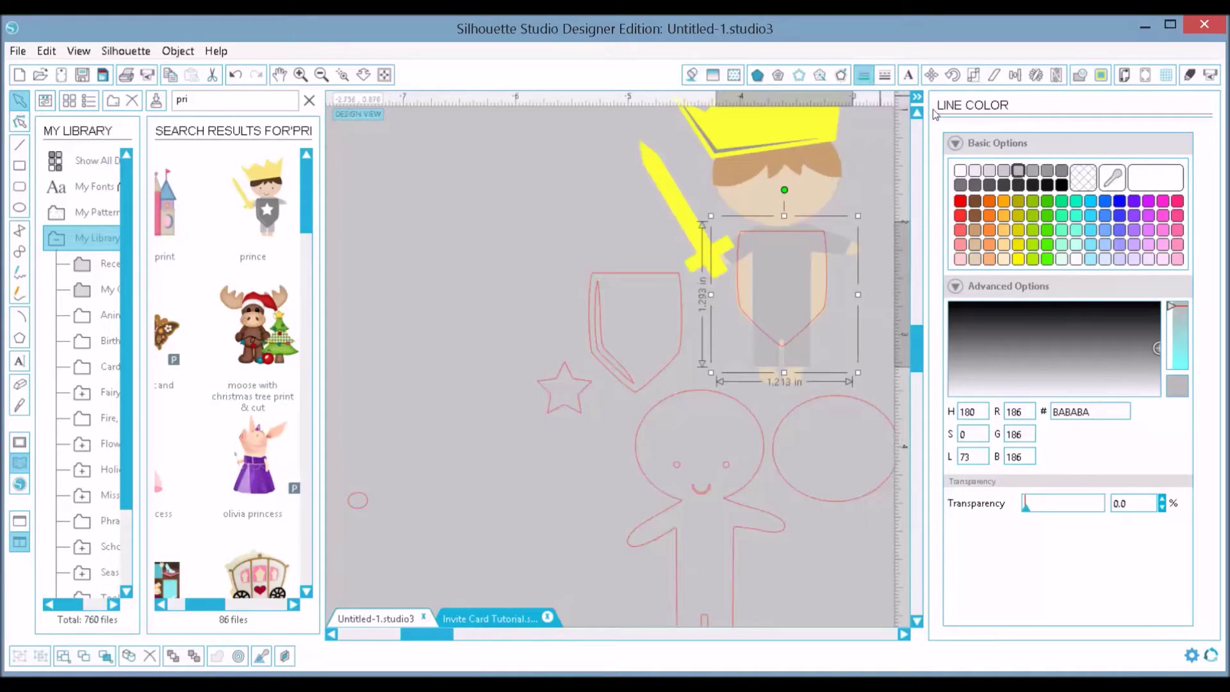
click(1017, 170)
click(815, 323)
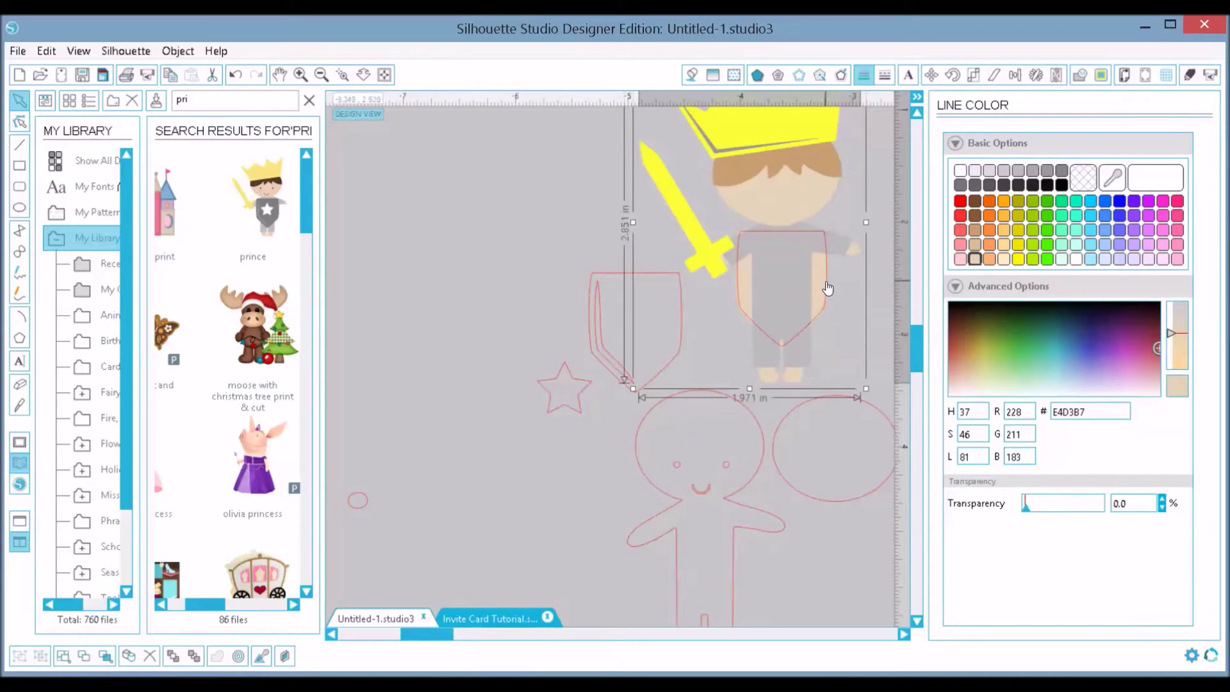
click(817, 239)
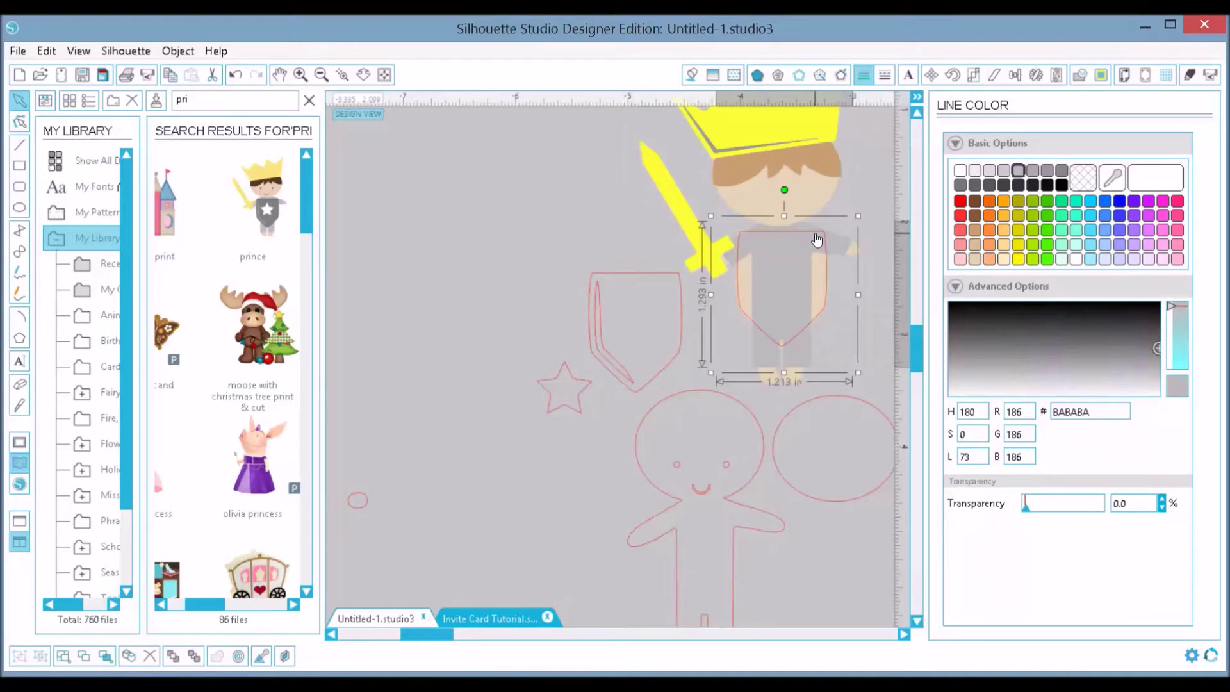
click(990, 171)
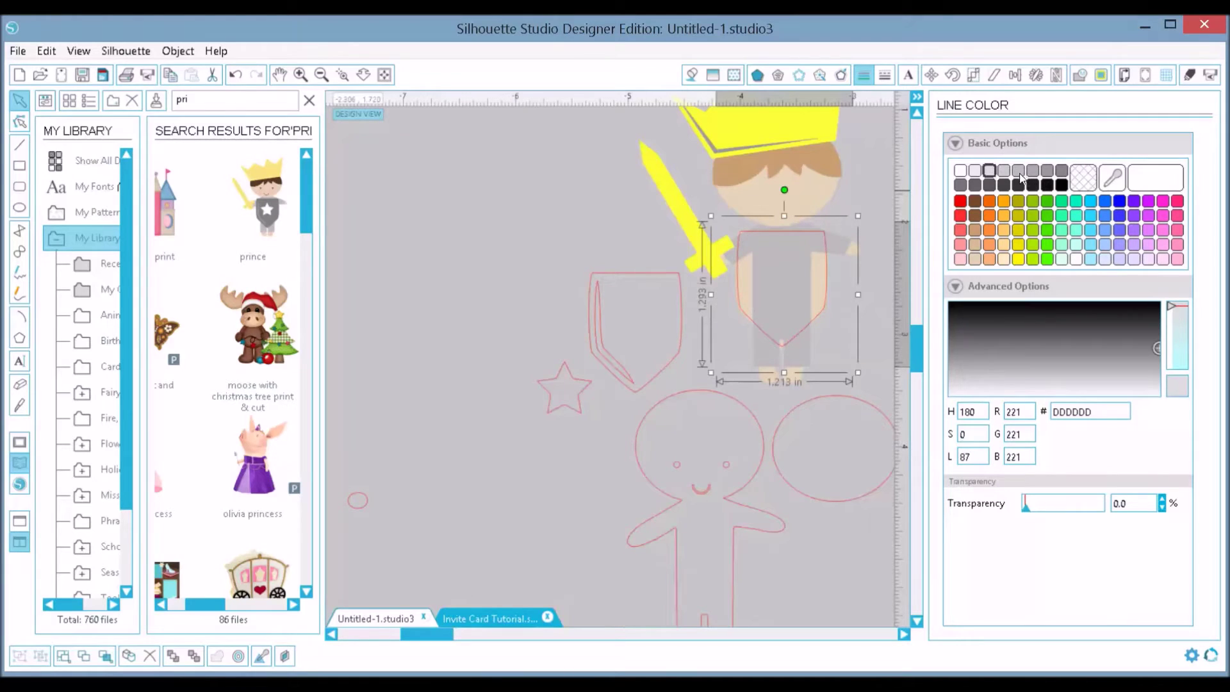
click(1019, 171)
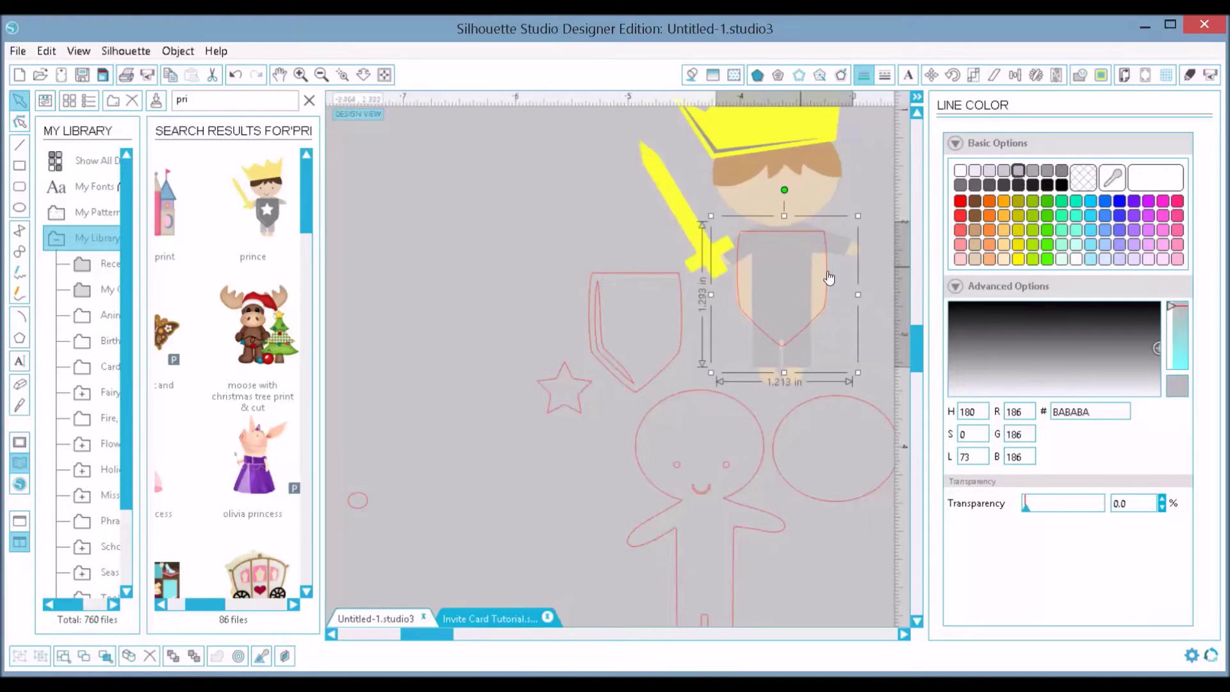
mouse_move(825, 282)
mouse_down()
mouse_move(647, 346)
mouse_move(847, 278)
mouse_up()
click(444, 159)
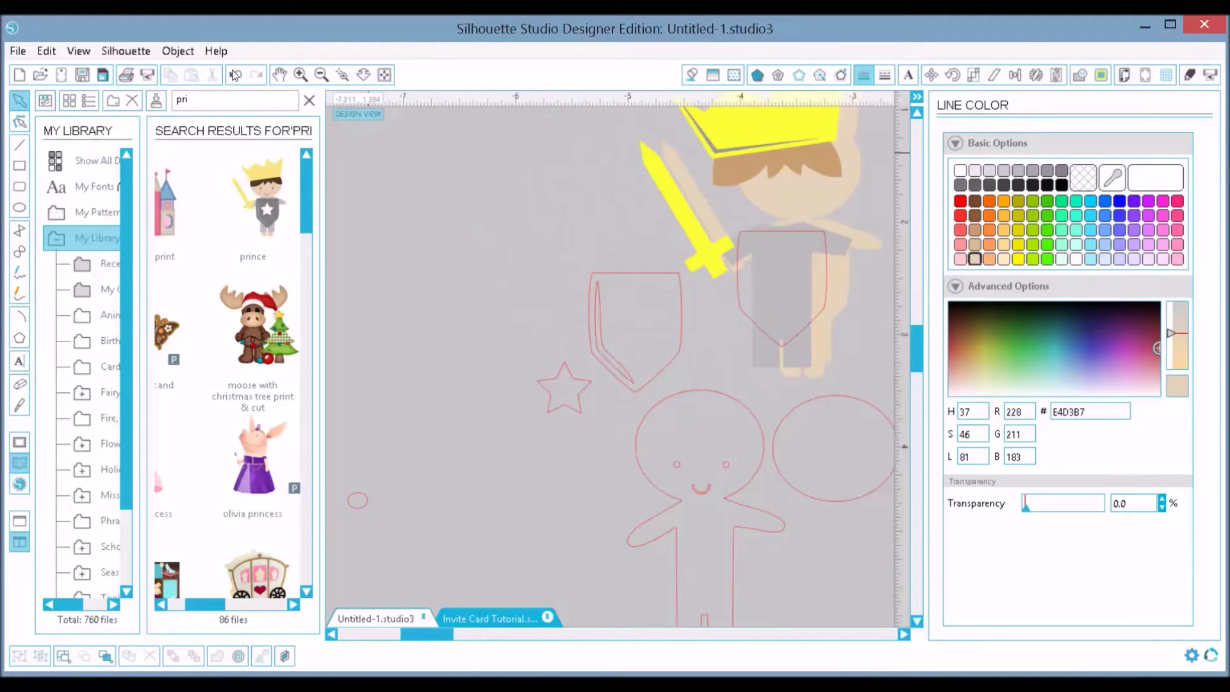
click(791, 275)
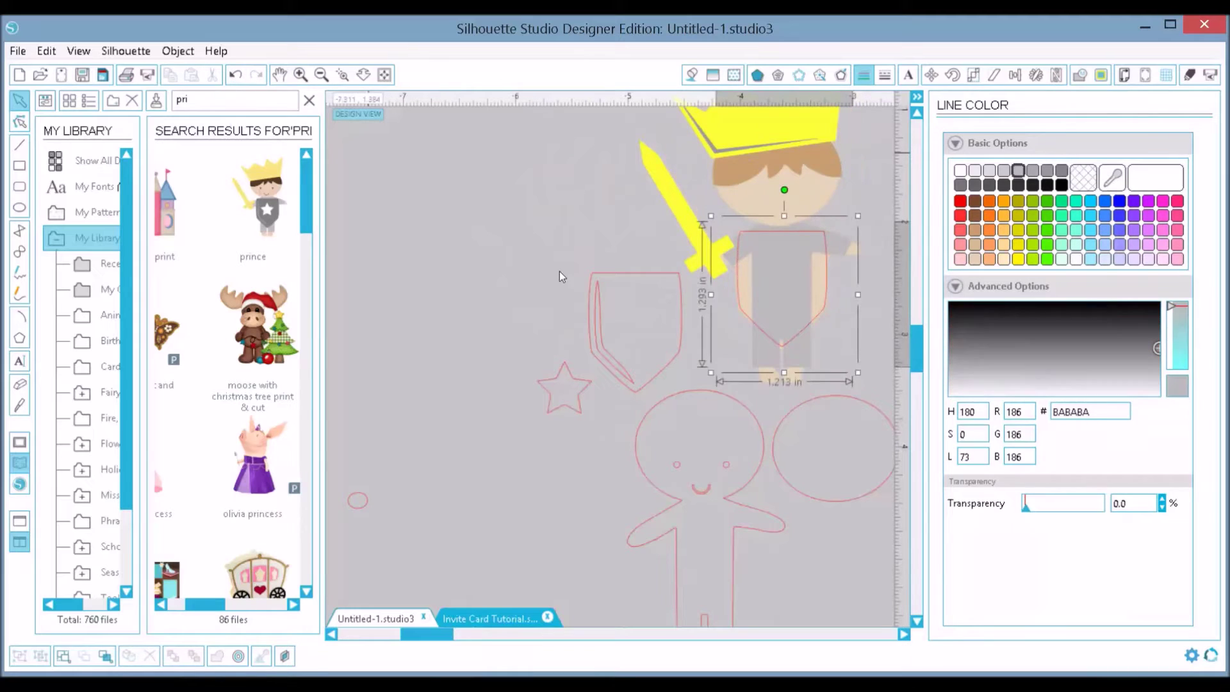
- Give the plain shield on the prince's torso a light gray line color and fill, DDDDDD
click(781, 237)
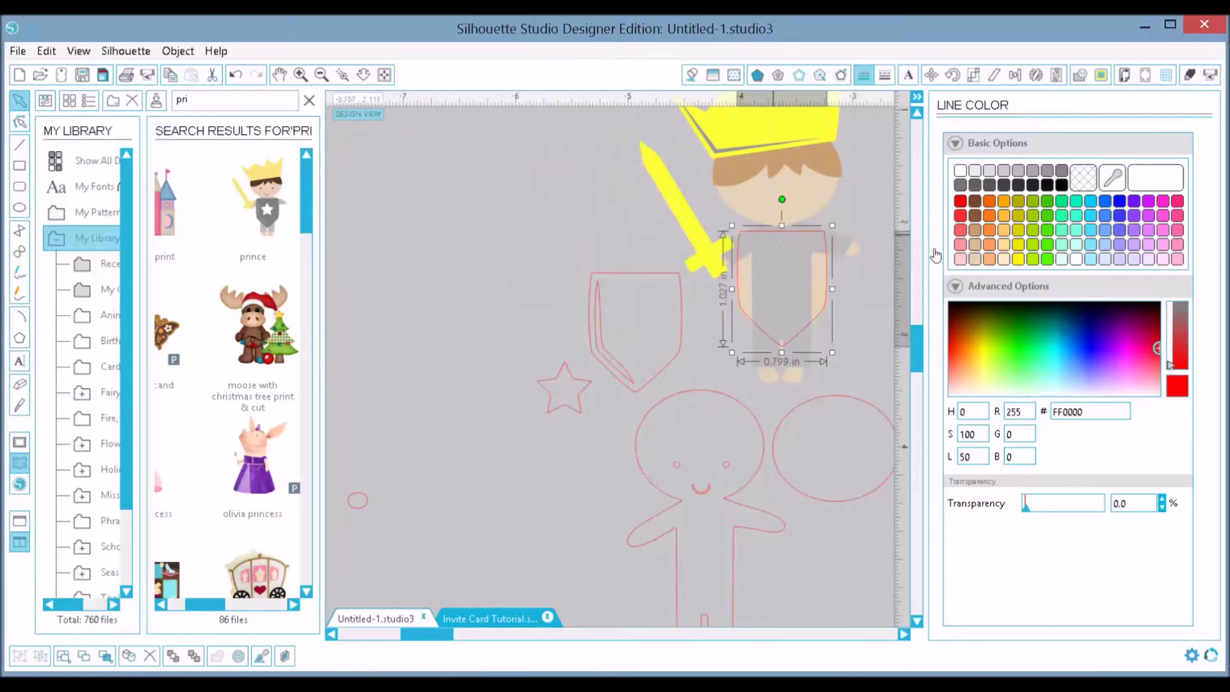
click(990, 174)
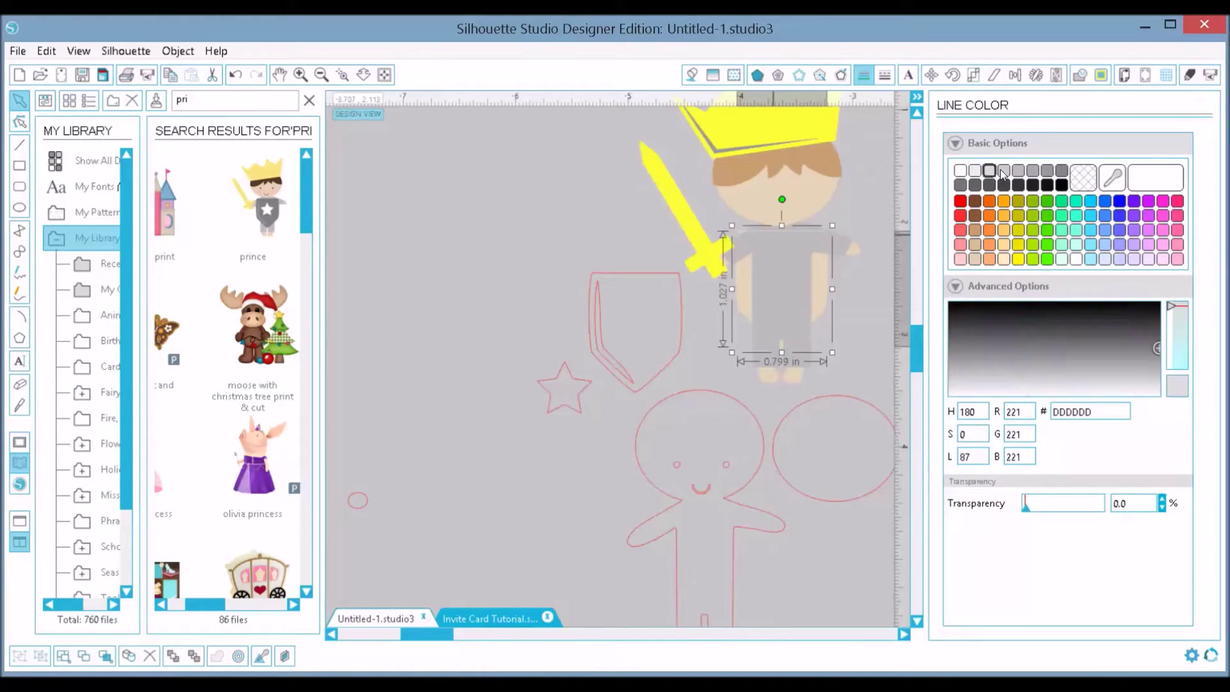
click(692, 76)
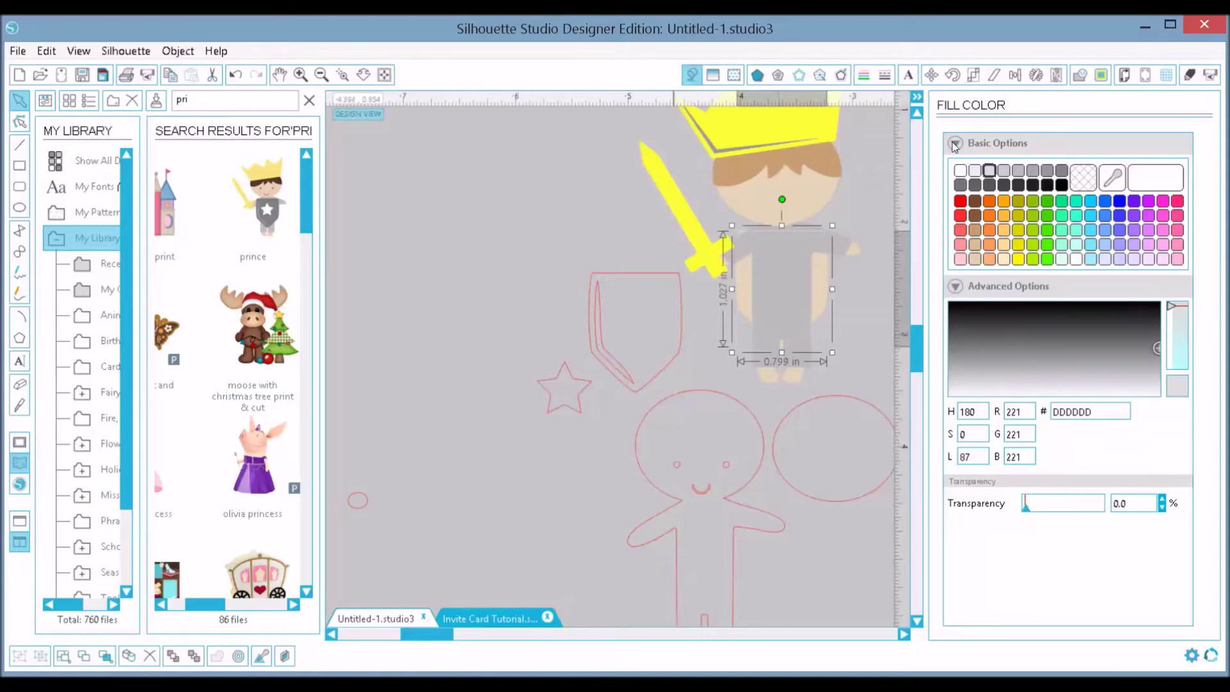
click(990, 173)
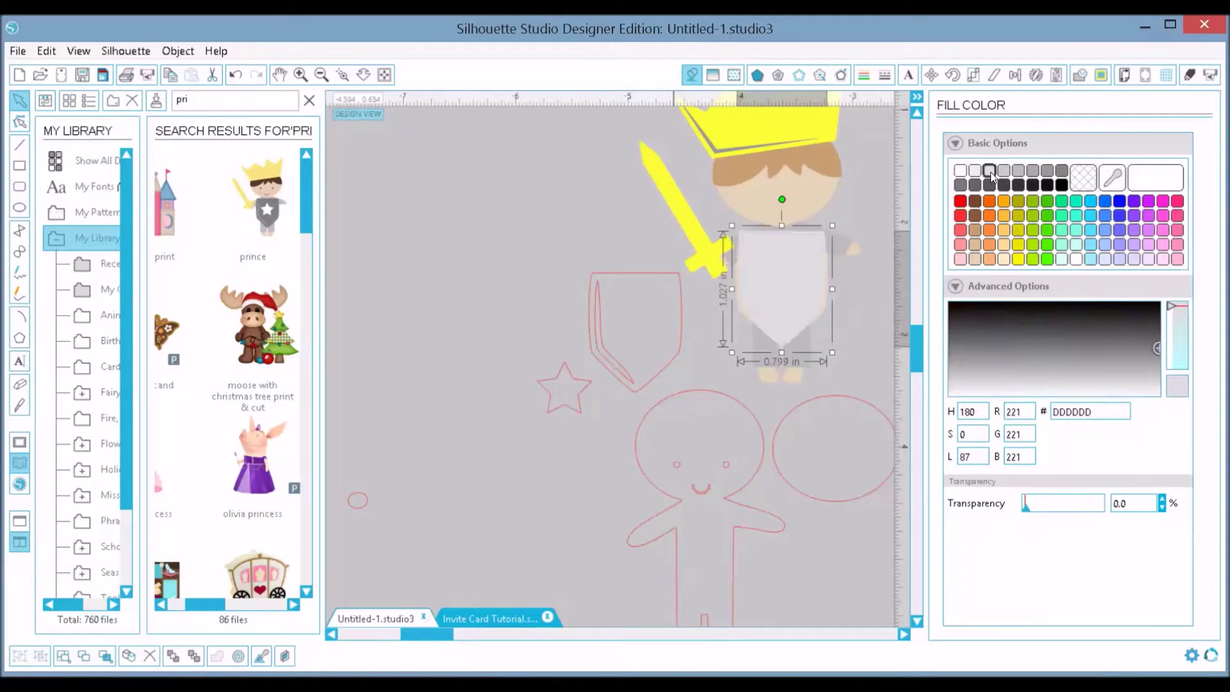
- Give the detailed shield a dark gray fill and line color, 999999, and lay it over the light gray shield
click(672, 364)
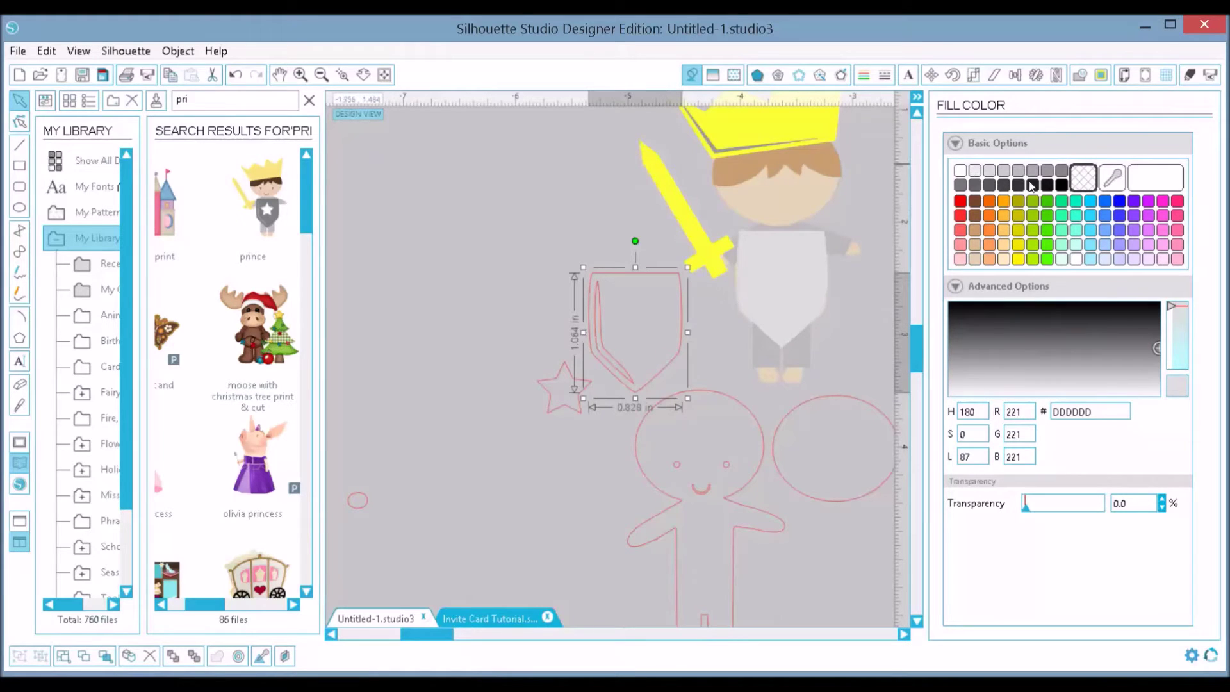
click(1047, 172)
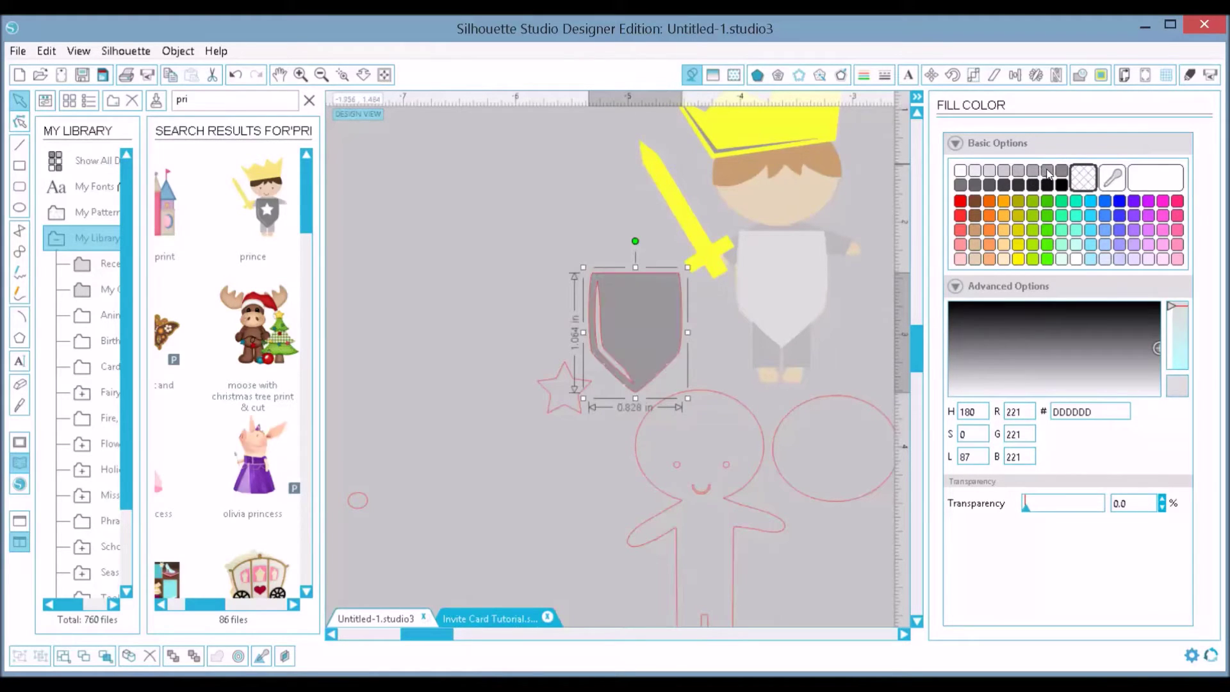
click(866, 77)
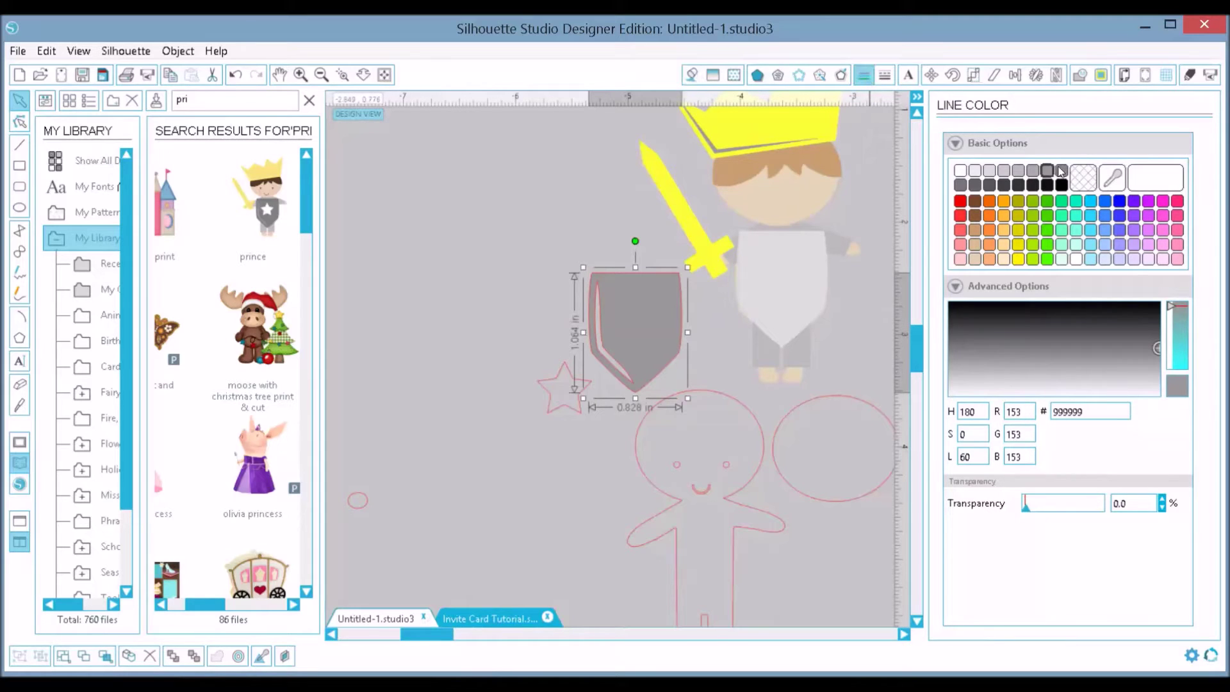
click(1048, 175)
drag(691, 306, 799, 294)
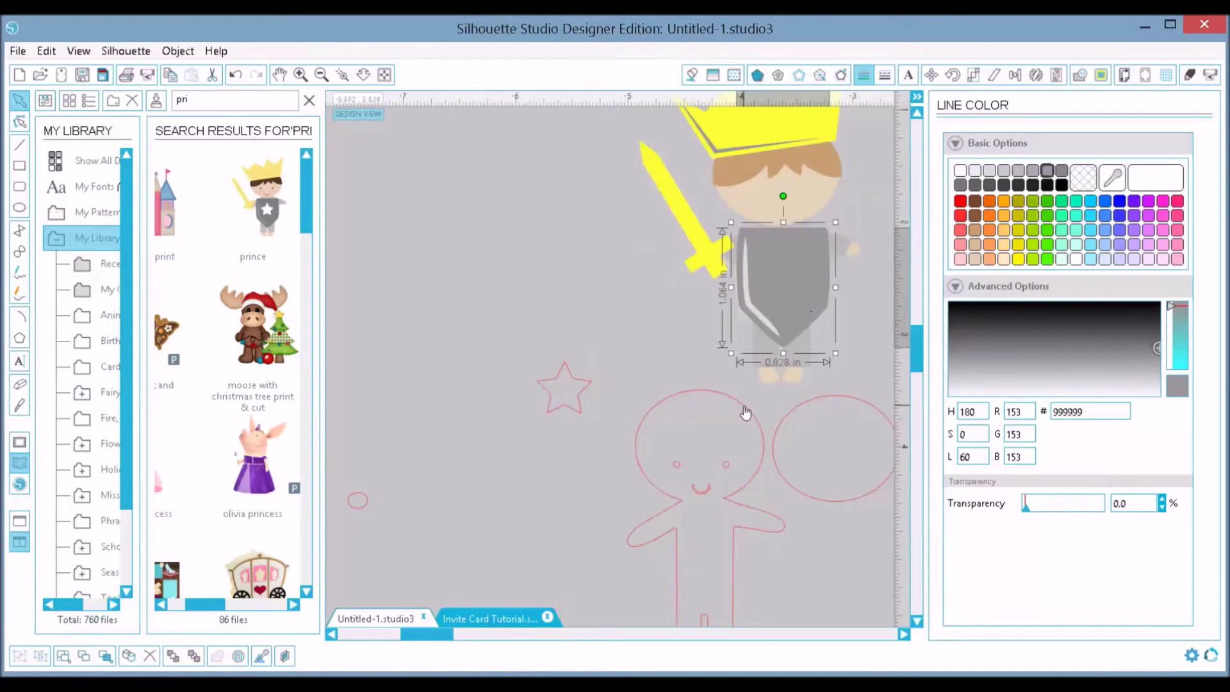
- Nudge the prince silhouette in small increments until it lines up with the sword, shirt and shield pieces
click(793, 378)
click(727, 314)
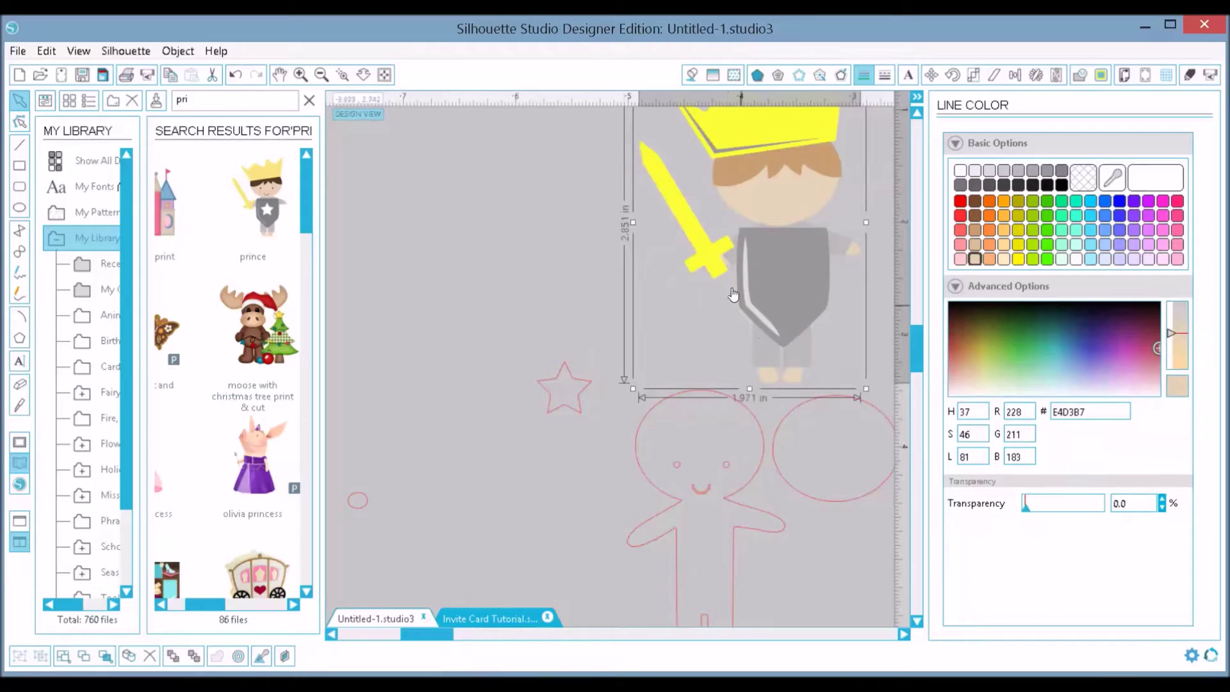
key(Right)
key(Right)
key(Right)
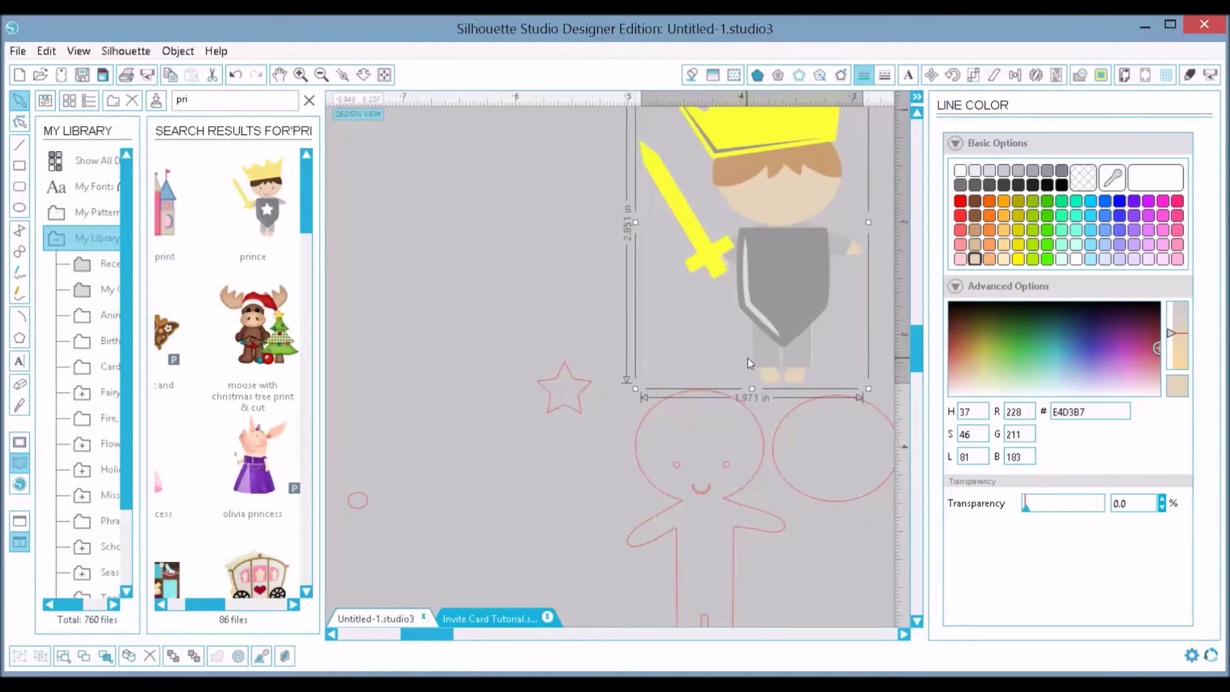
key(Left)
key(Up)
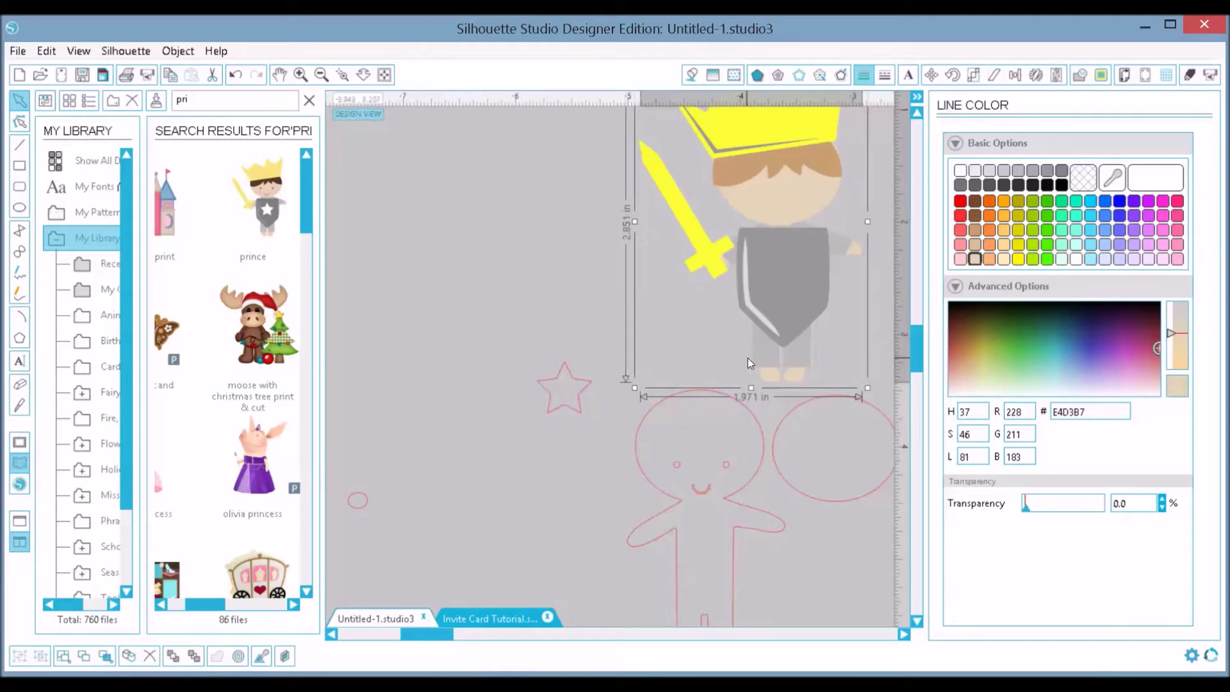
key(Left)
key(Up)
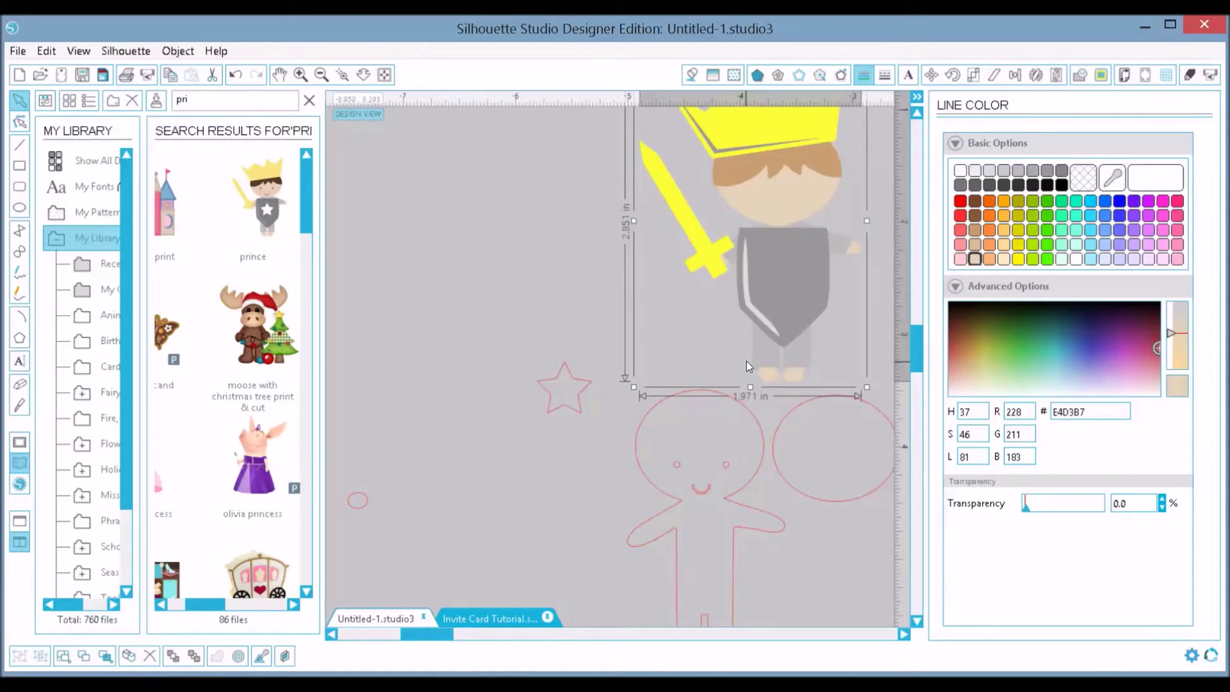
key(Up)
key(Up)
key(Down)
key(Down)
key(Down)
click(723, 292)
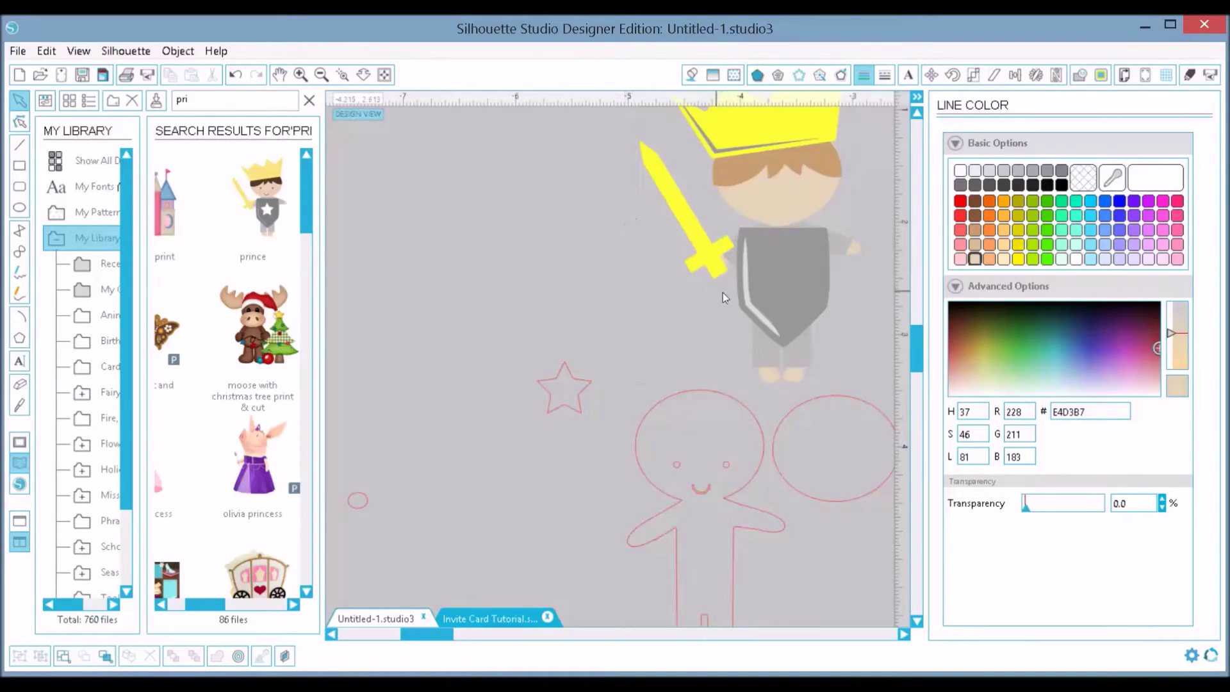
- Give the star a green line color and fill, 3FC600, and place it in the middle of the shield
click(584, 388)
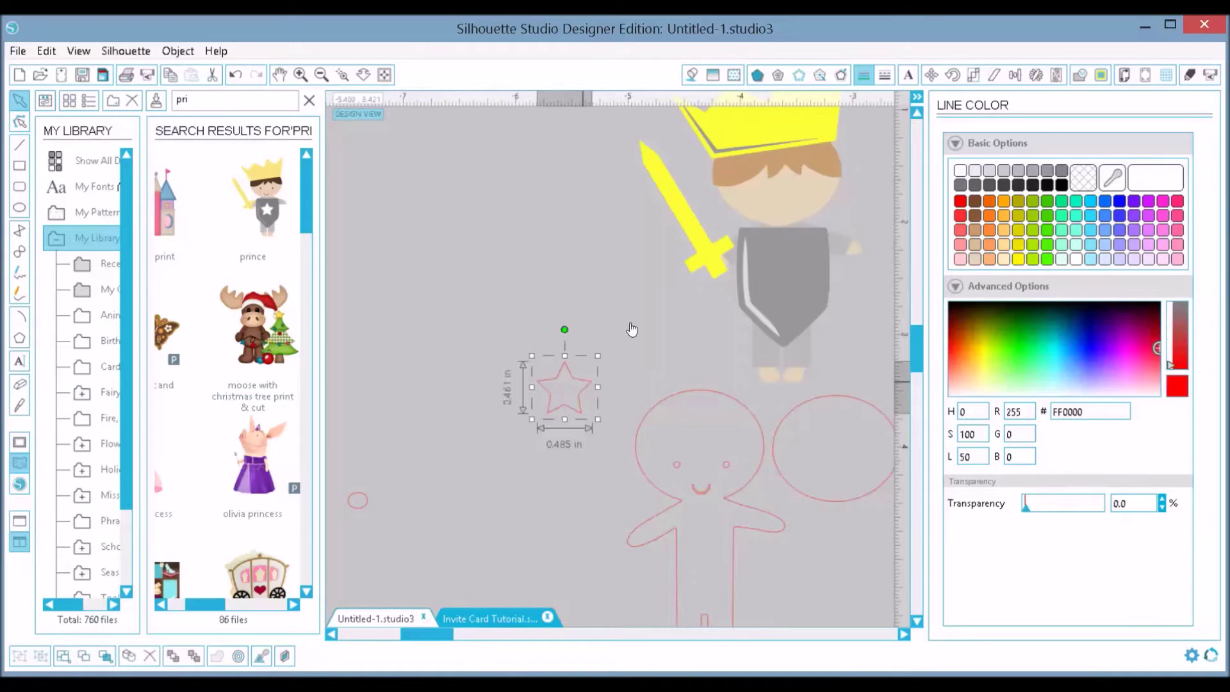
click(1050, 202)
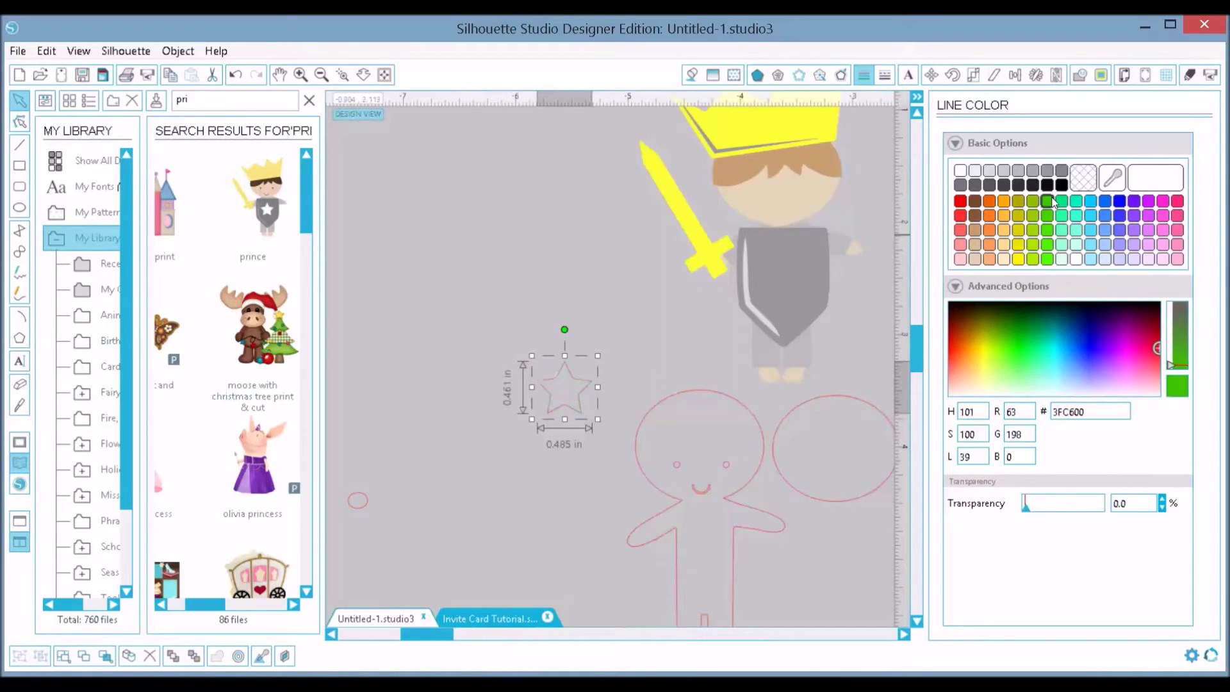
click(692, 75)
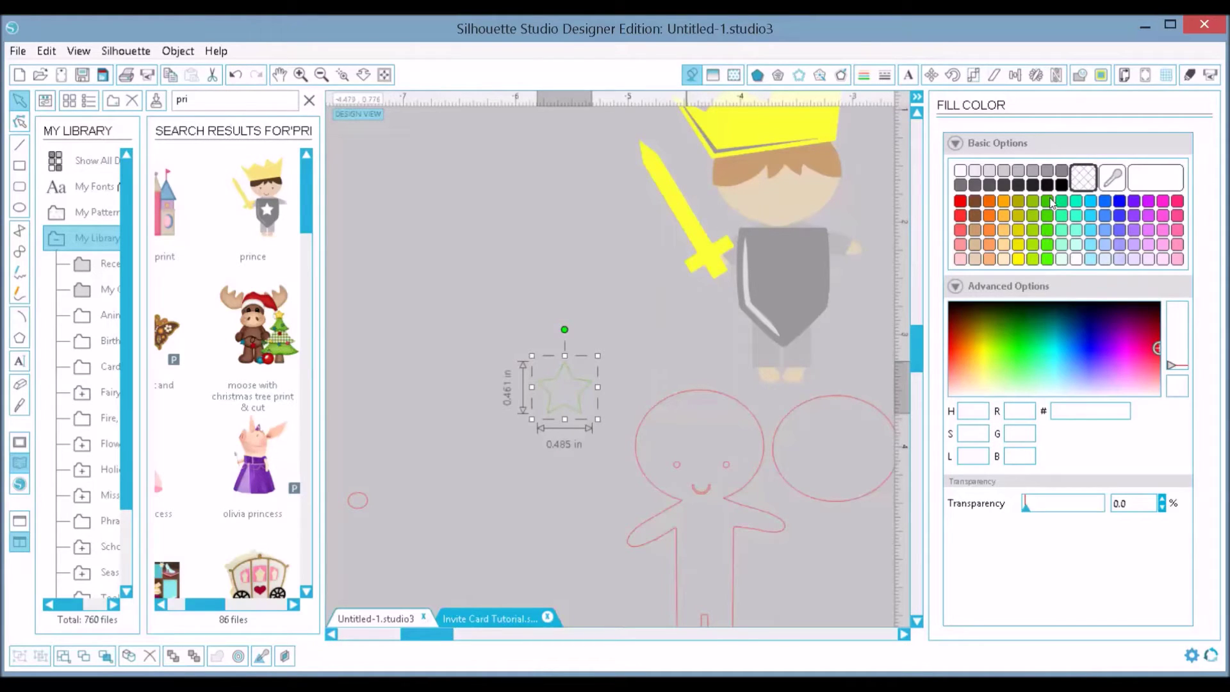
click(1049, 202)
drag(565, 388, 784, 275)
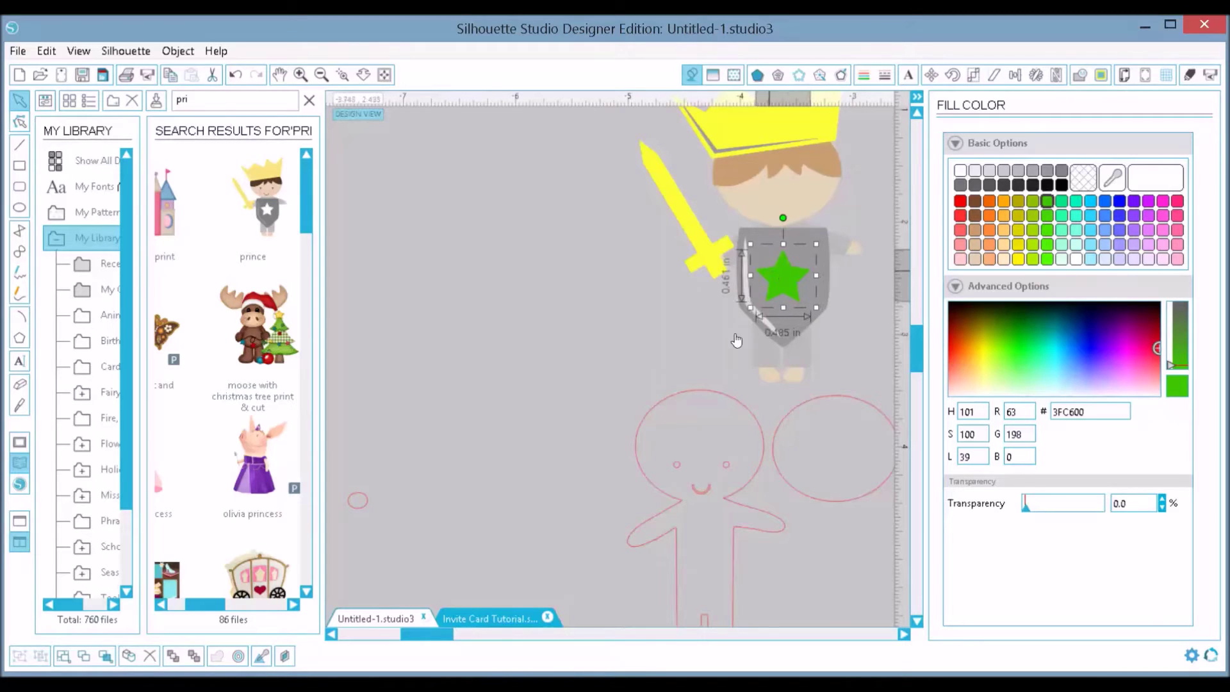
click(575, 364)
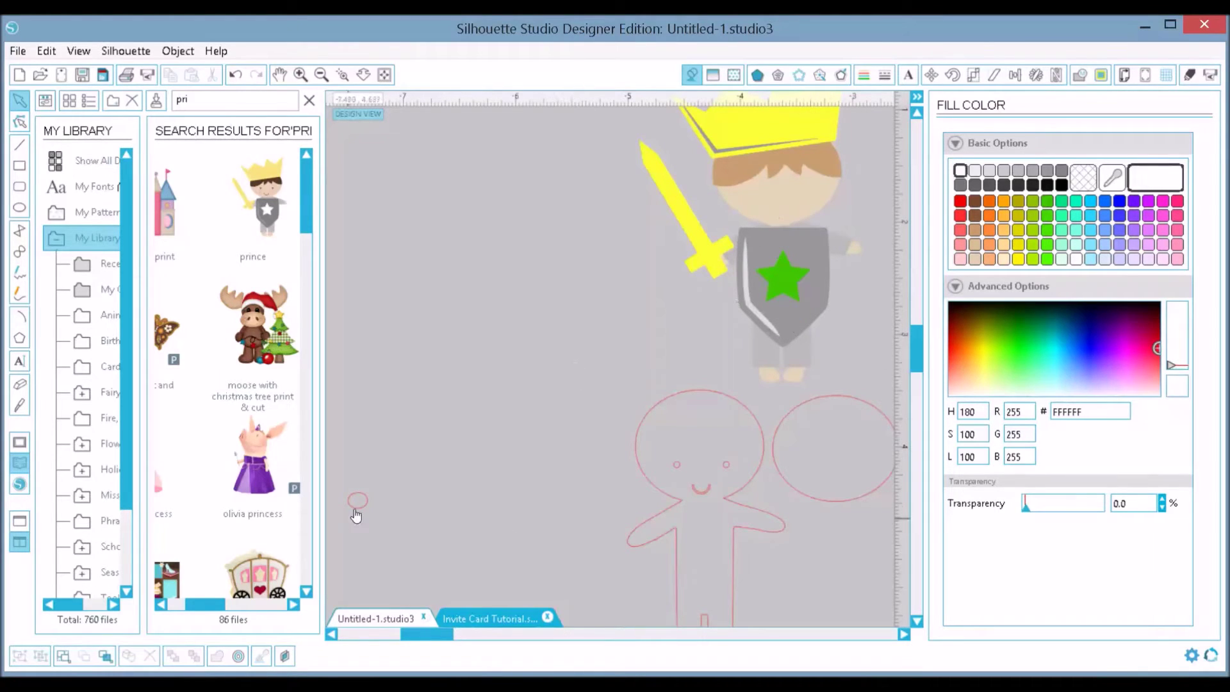
- Bring the two small ovals side by side above the red body outline and select both
drag(357, 498, 636, 382)
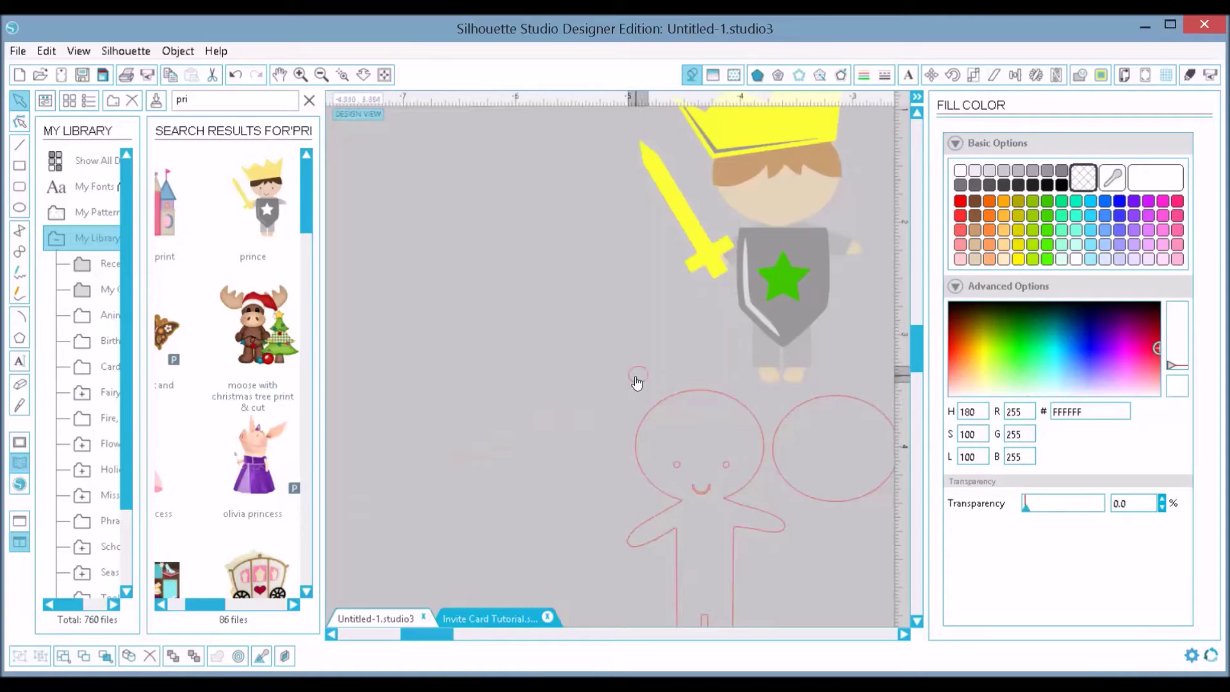
click(391, 541)
drag(413, 632, 401, 632)
drag(381, 509, 671, 385)
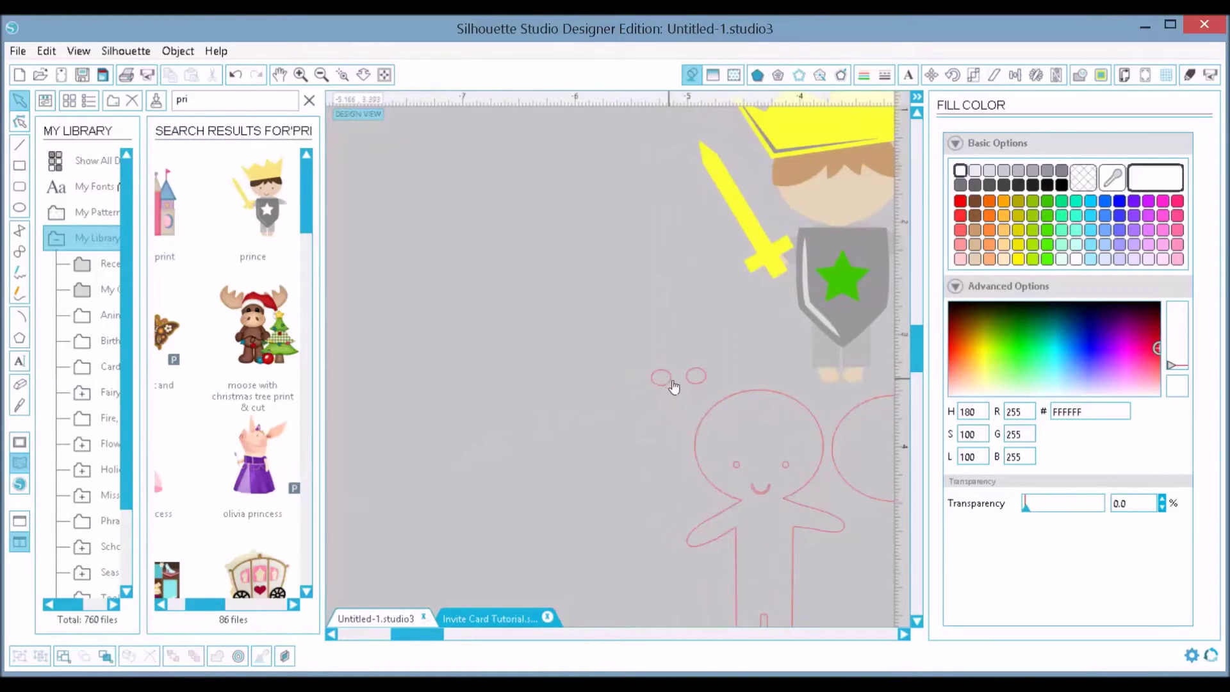
shift+click(690, 385)
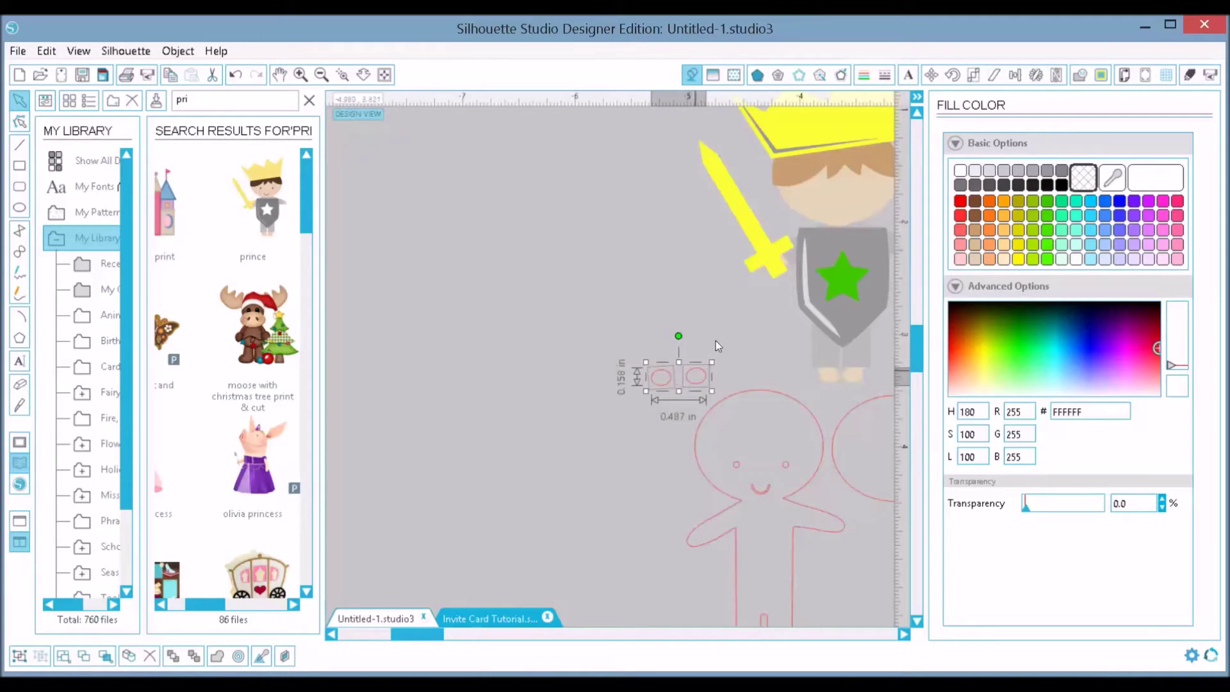
- Color the two ovals' fill and line black, 000000, and place them on the face as eyes about 0.246 in wide overall
click(1062, 185)
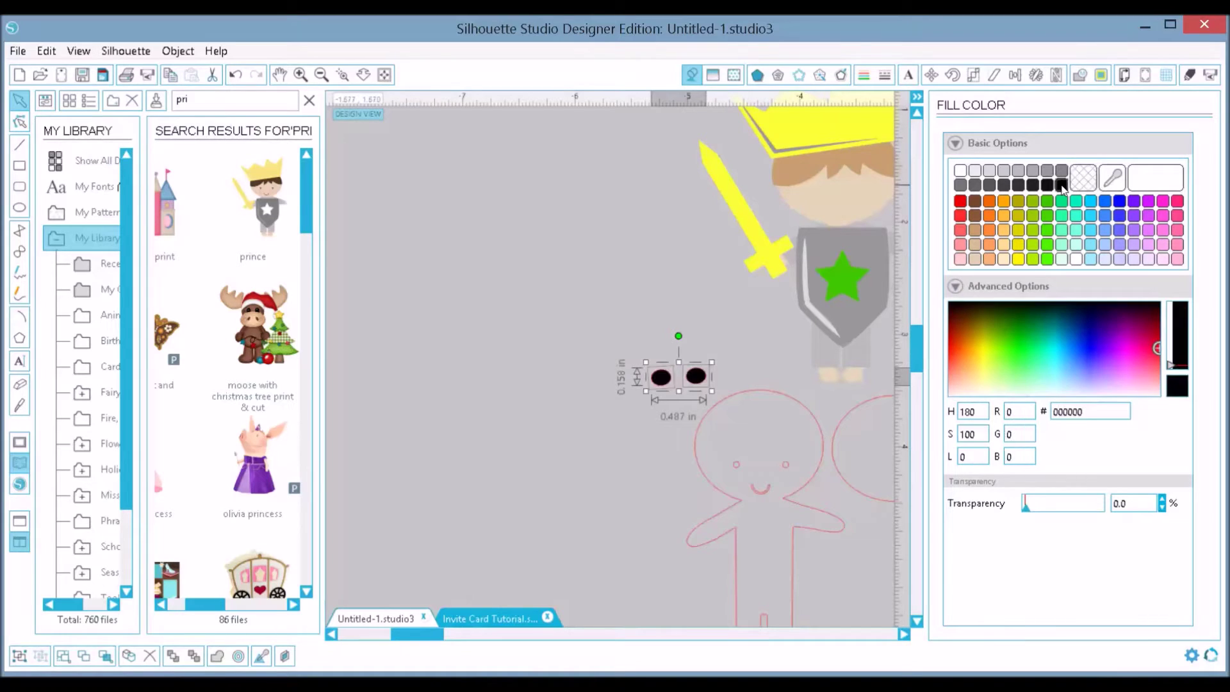
click(866, 76)
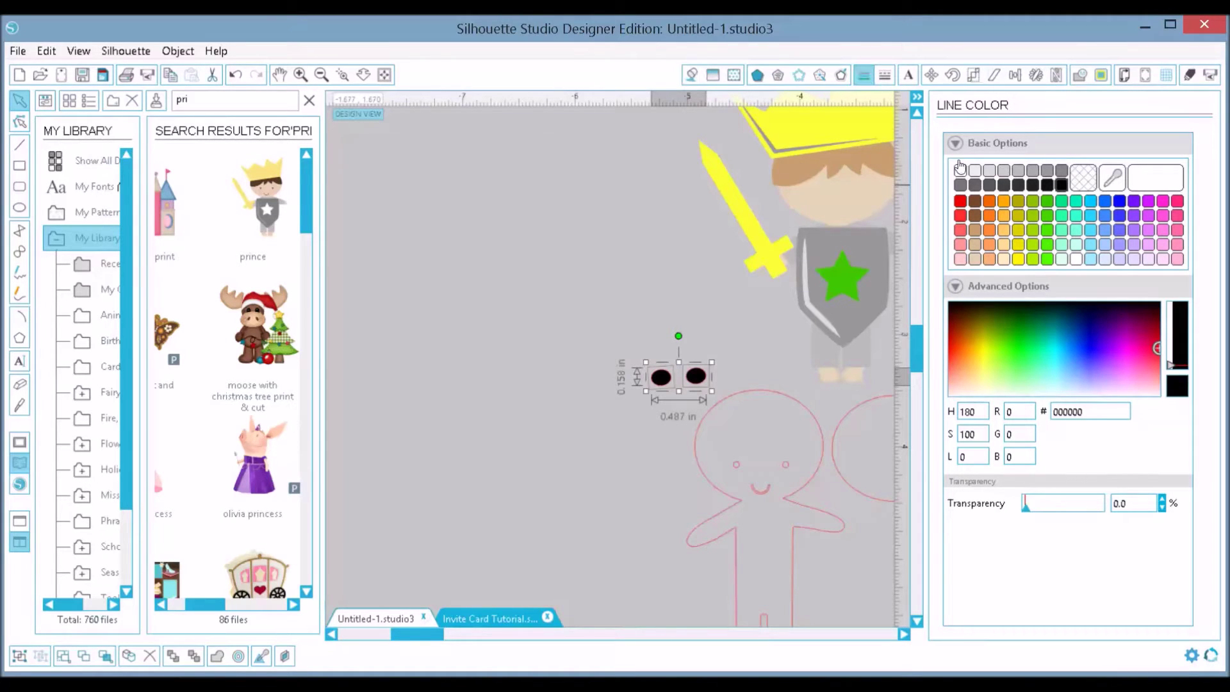
click(1062, 185)
drag(714, 366, 846, 194)
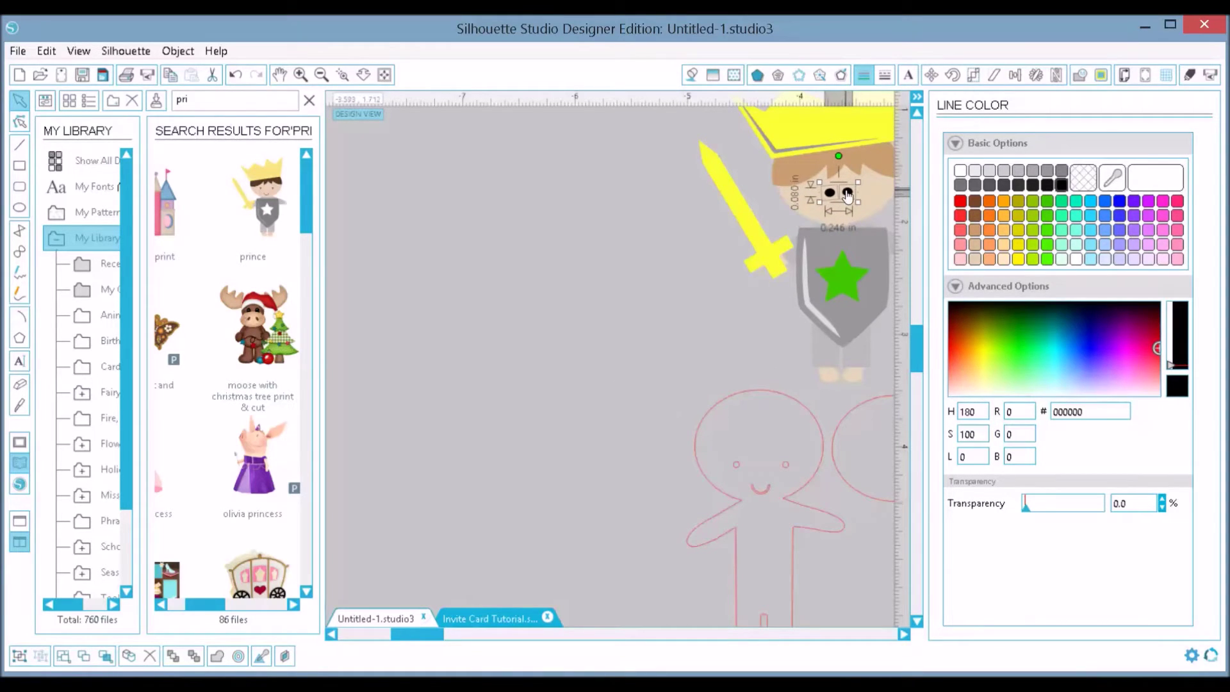
click(642, 248)
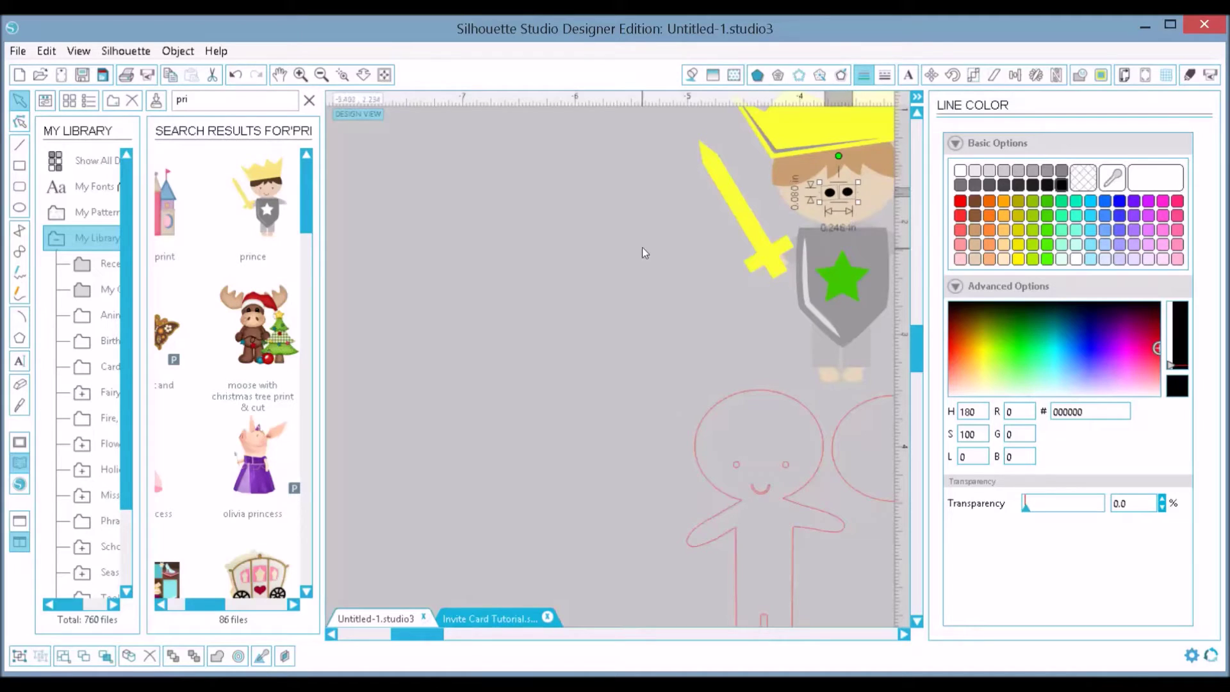
- Nudge the two eyes slightly apart horizontally to widen the gap between them
click(831, 200)
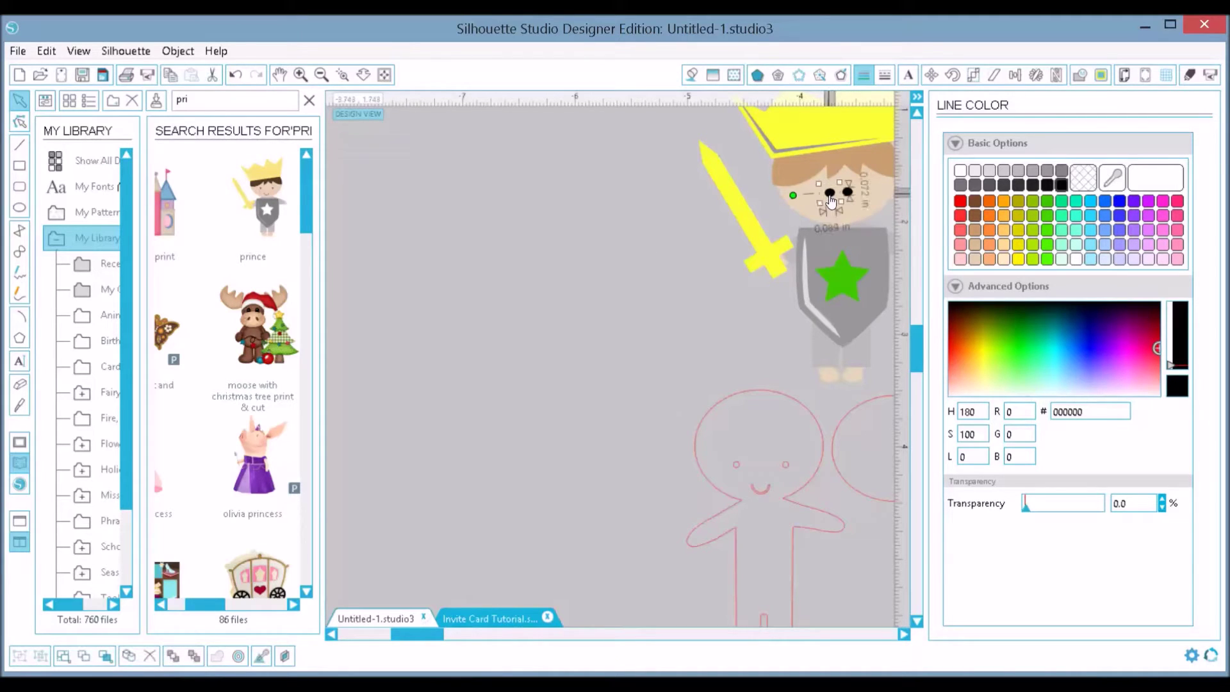
key(Left)
key(Left)
key(Left)
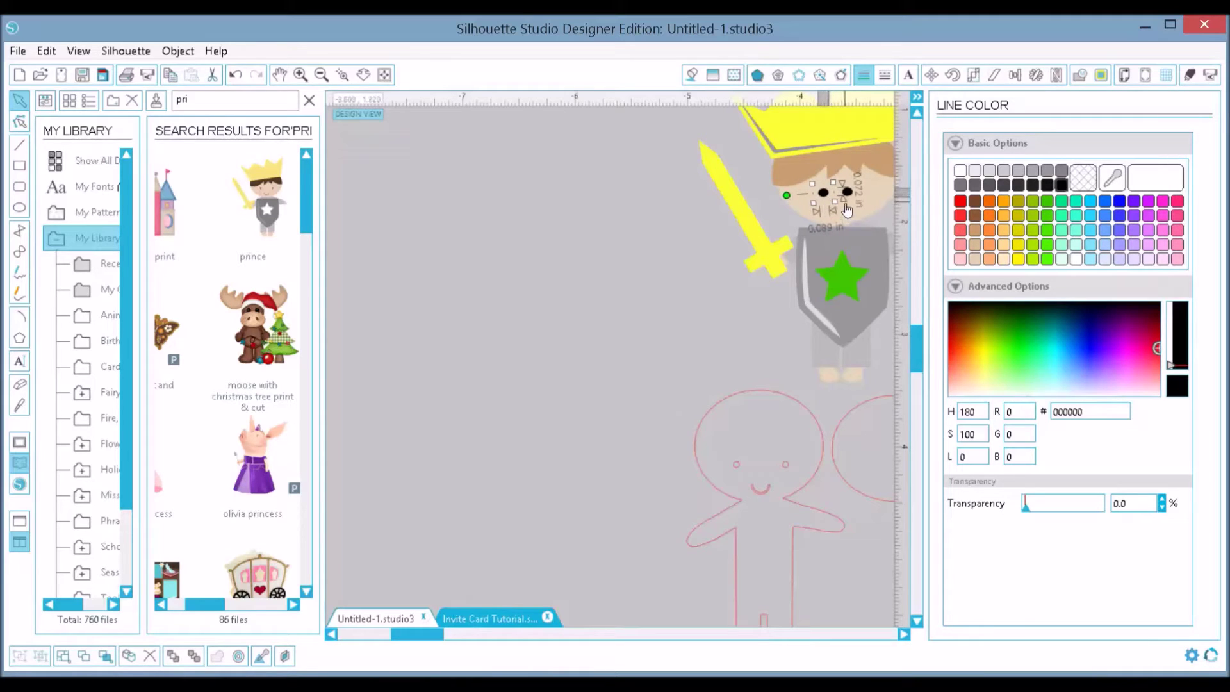
key(Right)
click(850, 196)
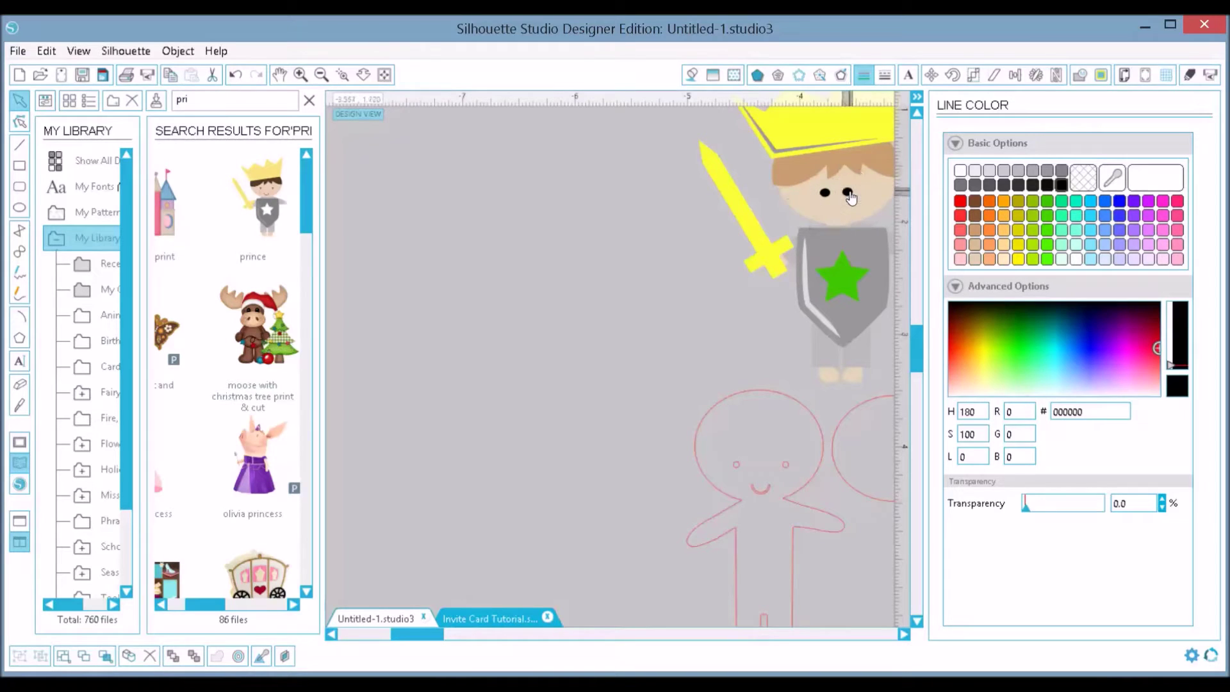
key(Right)
key(Right)
key(Right)
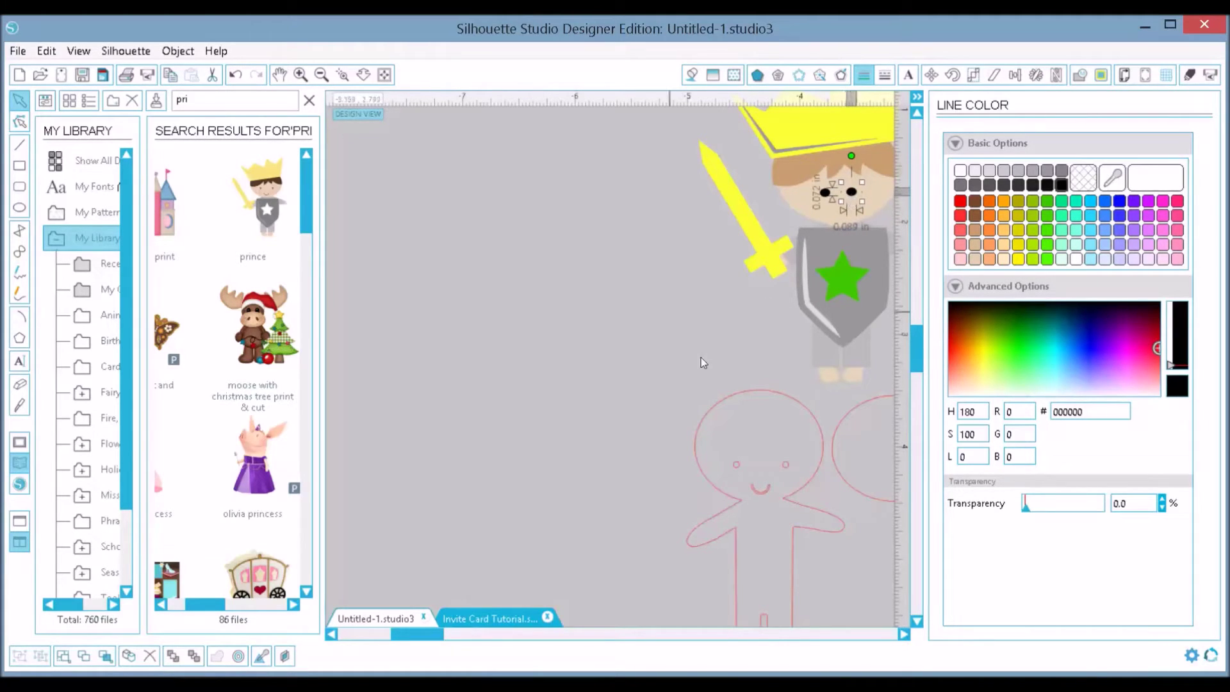
- Move the red body outline to clear space and erase its lines around the smile with the Eraser
click(757, 490)
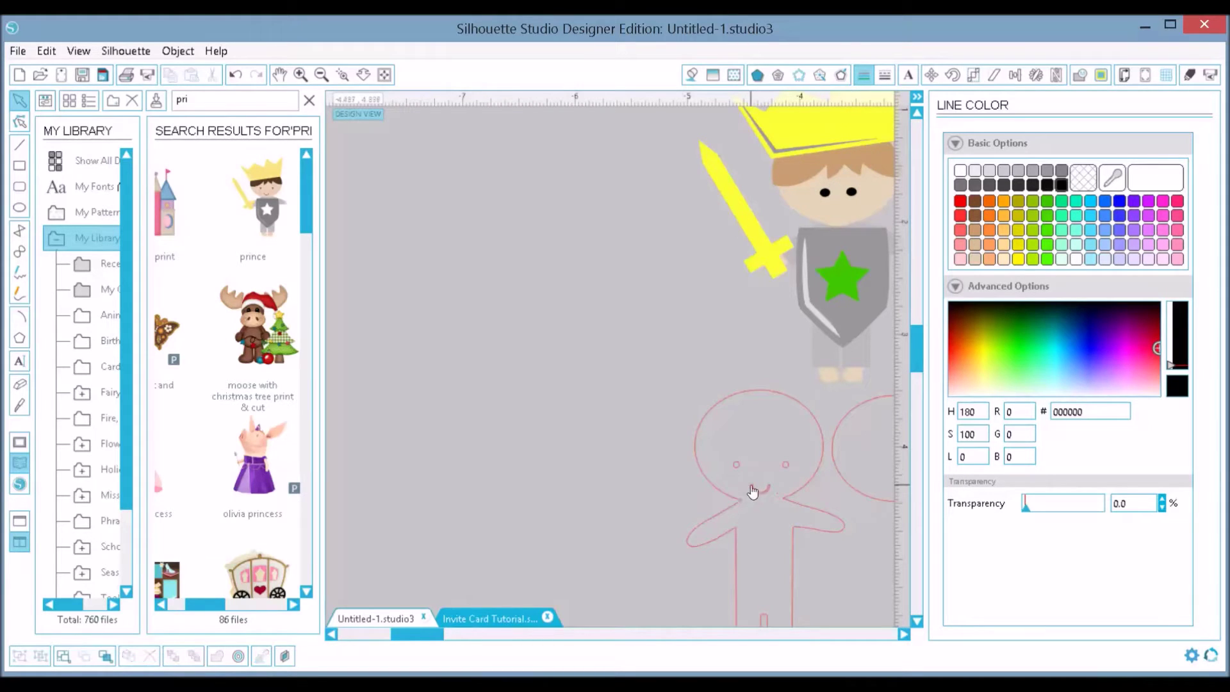
drag(690, 388, 670, 357)
click(670, 356)
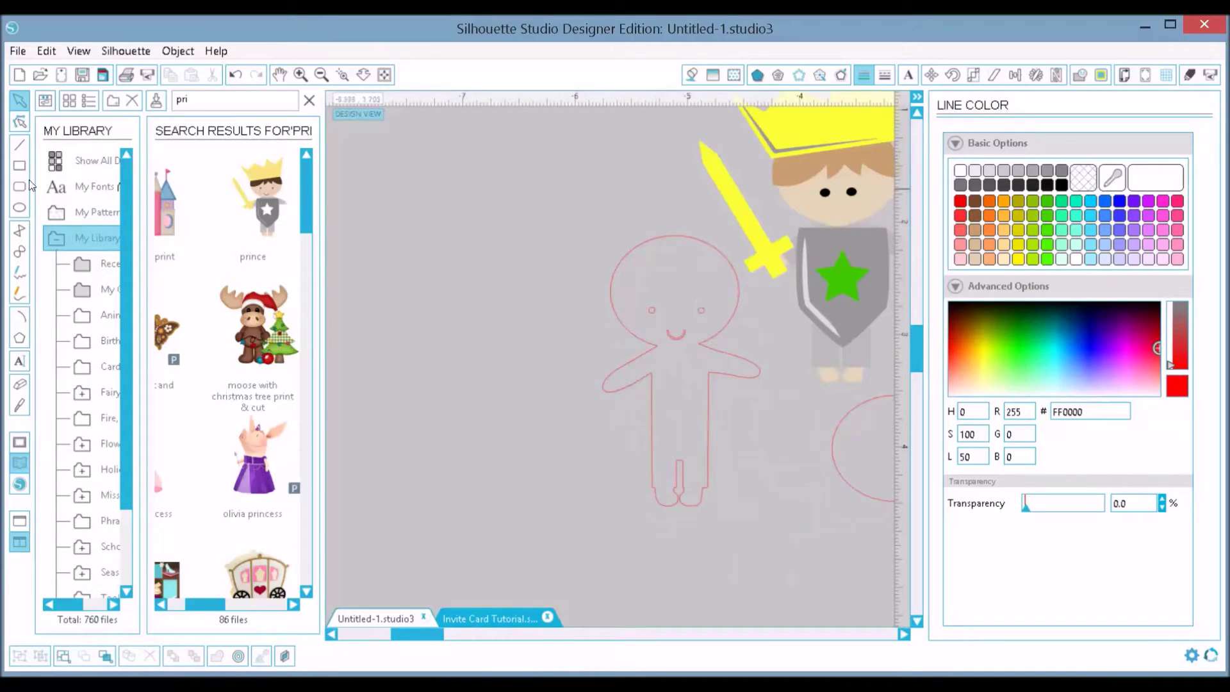
click(19, 385)
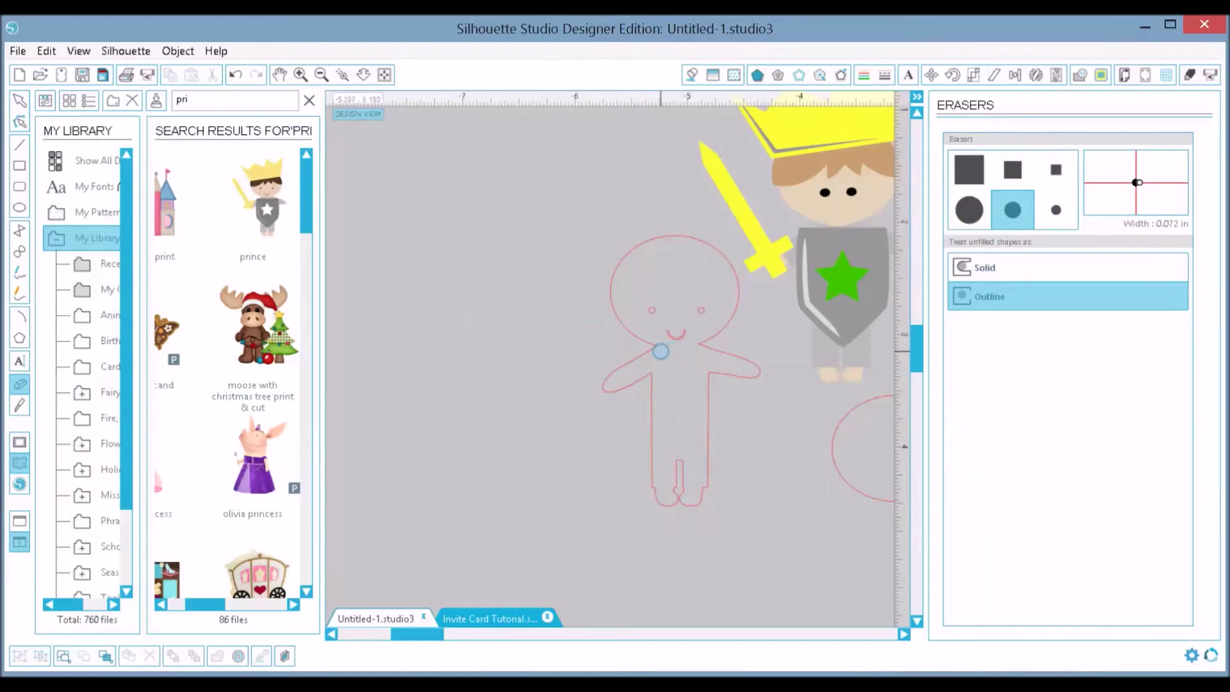
mouse_move(653, 349)
mouse_down()
mouse_move(620, 331)
mouse_move(606, 291)
mouse_move(613, 230)
mouse_move(642, 202)
mouse_move(693, 221)
mouse_move(722, 279)
mouse_move(724, 324)
mouse_move(702, 306)
mouse_move(644, 308)
mouse_up()
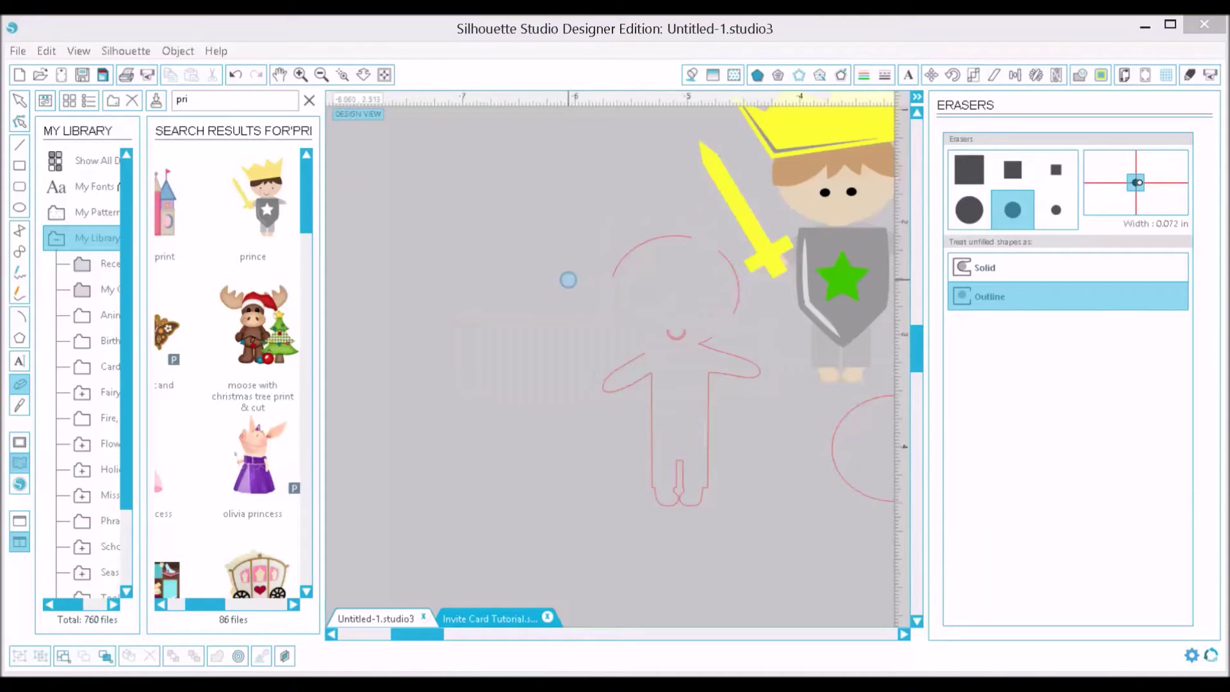
click(19, 101)
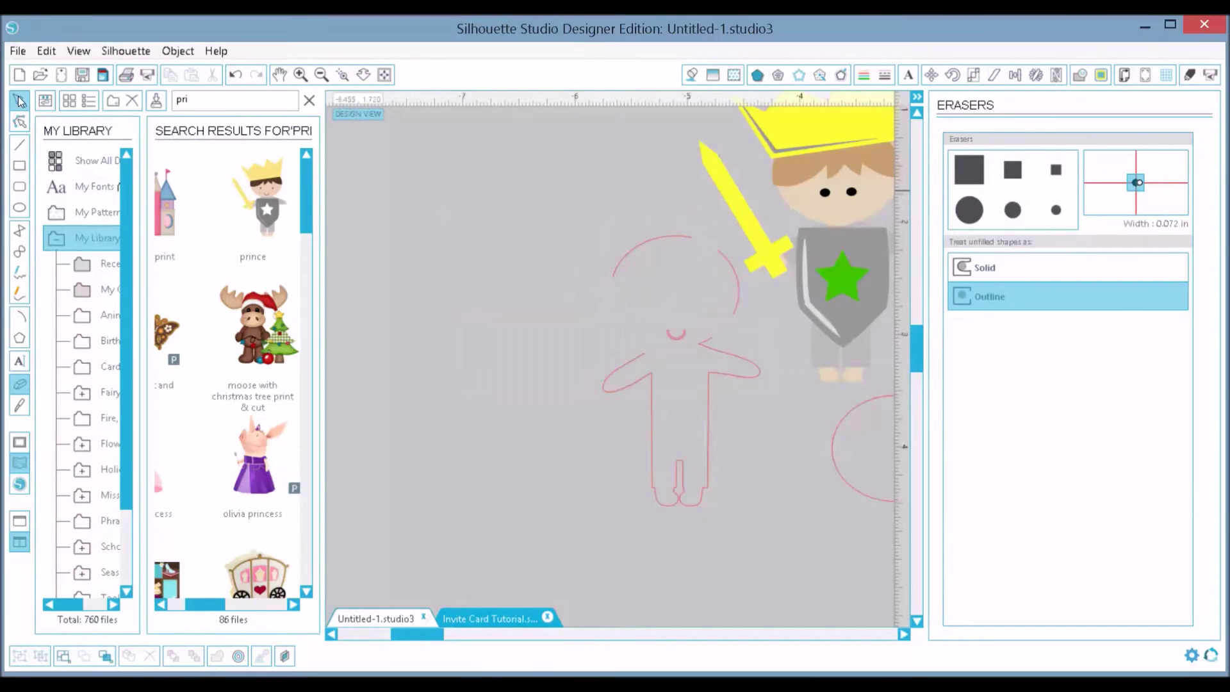
- Delete the leftover body and head outline fragments, keeping only the smile
click(722, 359)
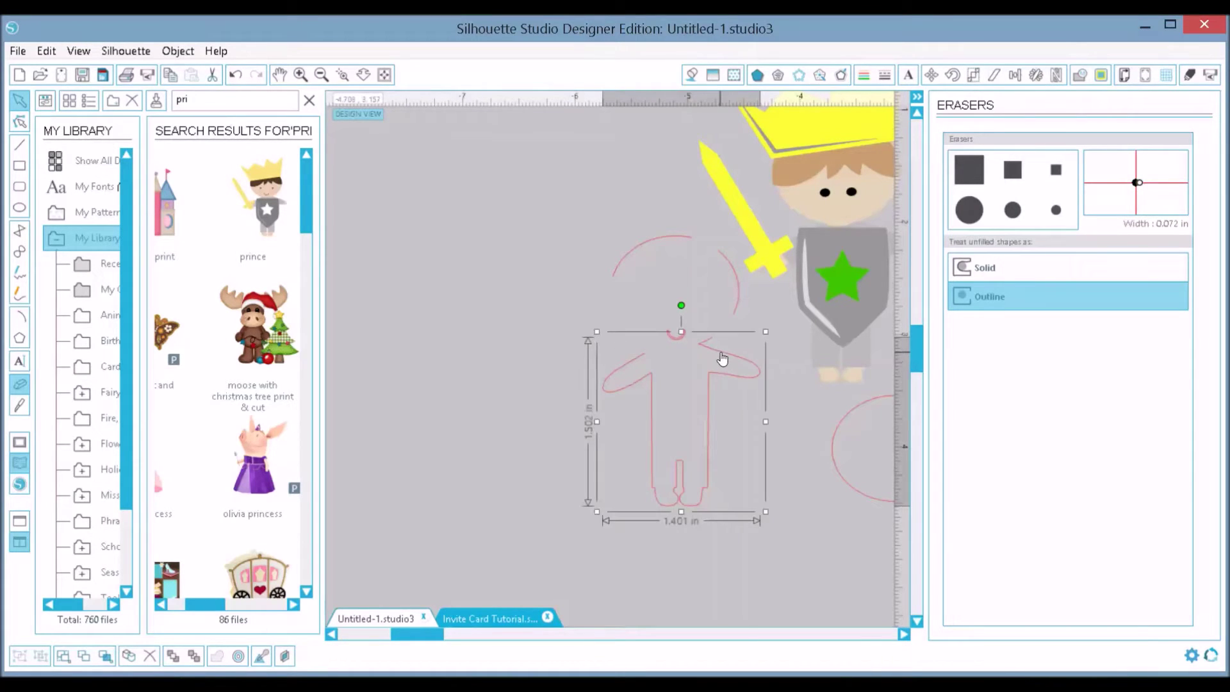
key(Delete)
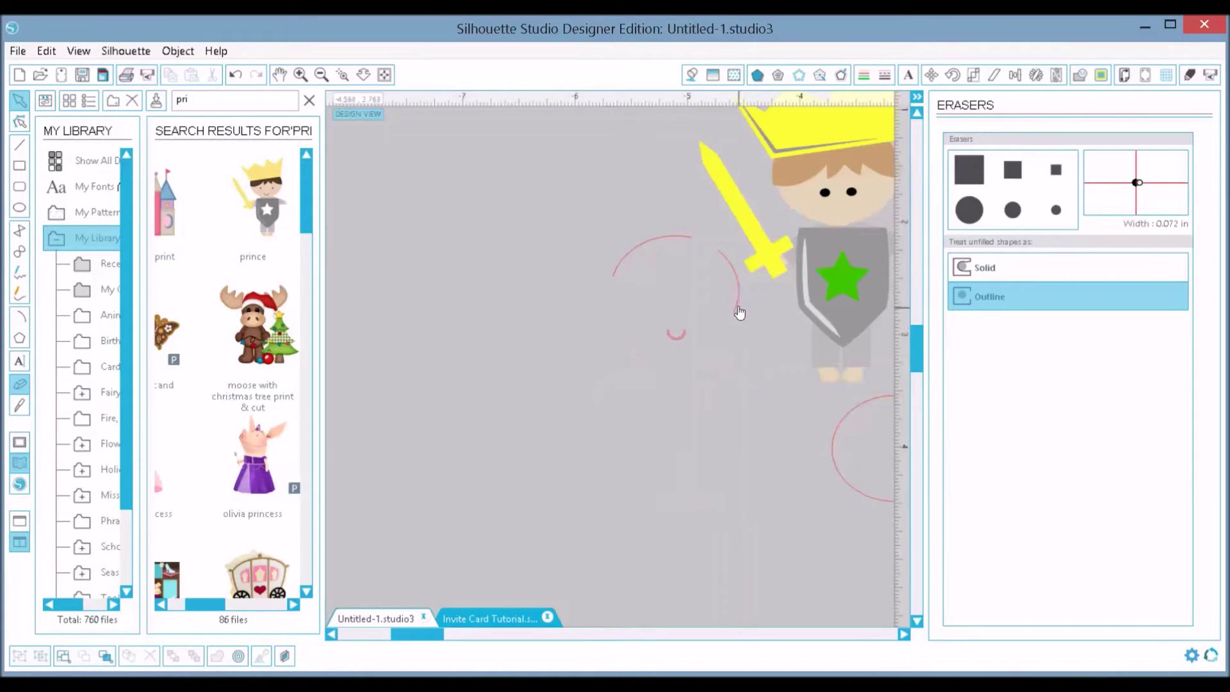
click(739, 308)
key(Delete)
click(651, 249)
key(Delete)
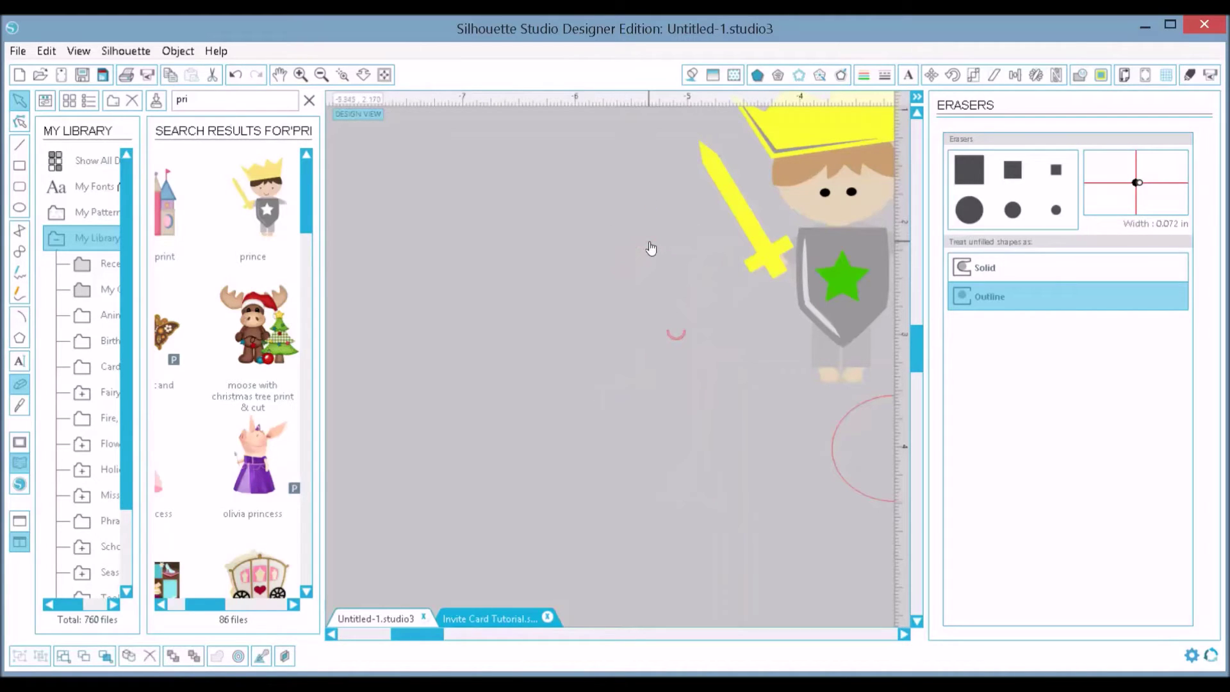
- Set the smile's fill and line color to coral red FF6060 and place it below the eyes
click(678, 335)
click(691, 75)
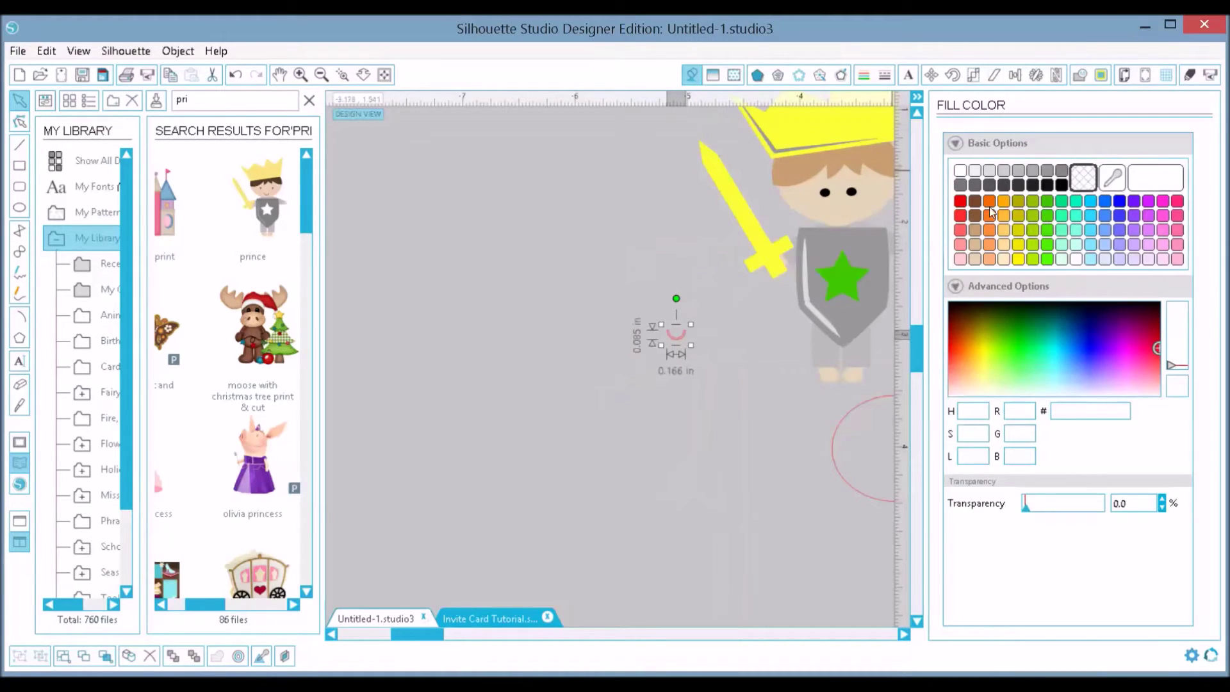
click(960, 232)
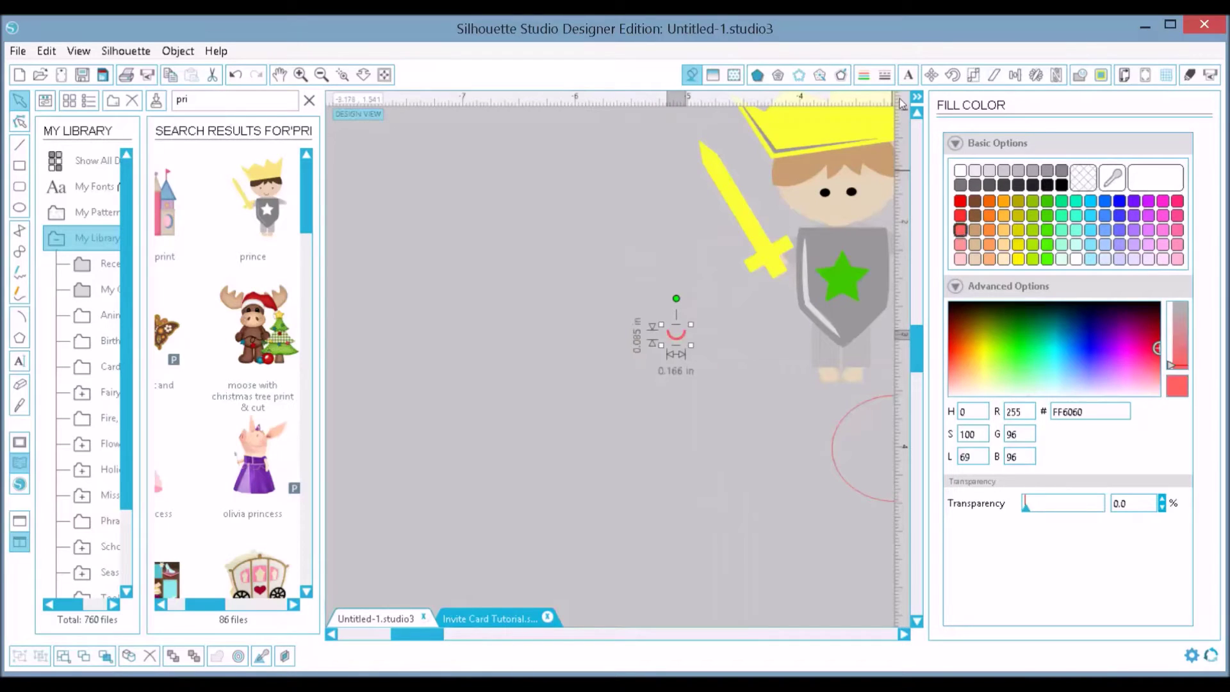
click(864, 75)
click(966, 232)
drag(677, 334, 843, 222)
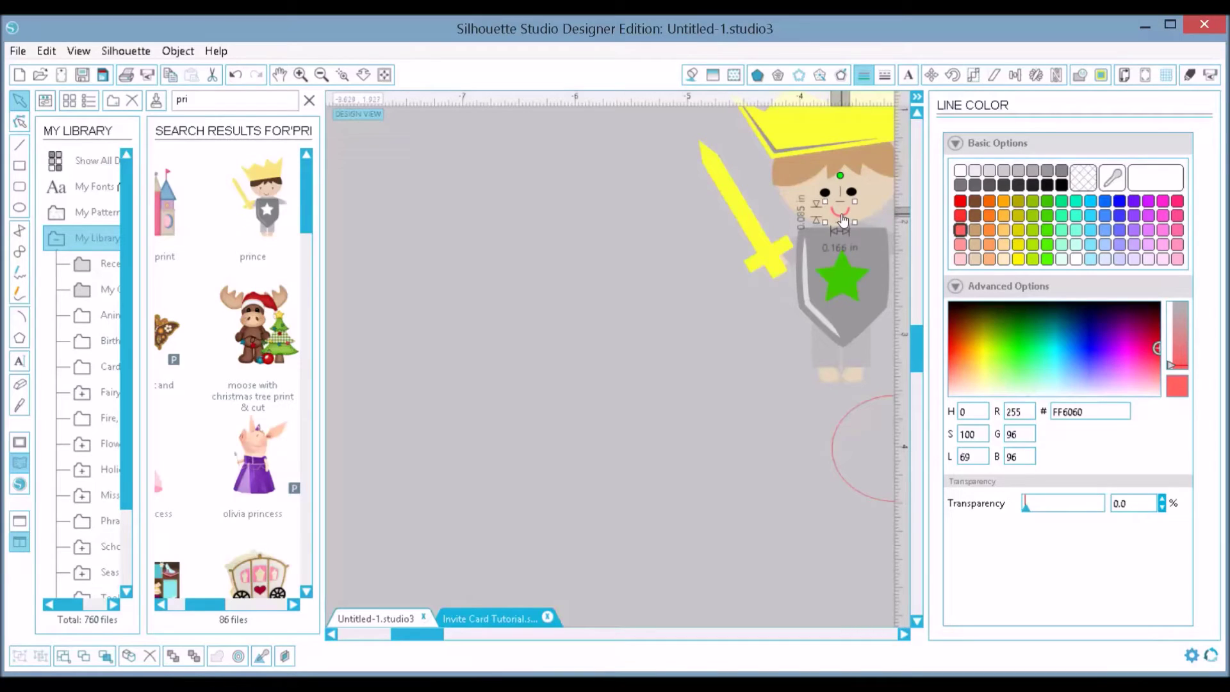
click(686, 331)
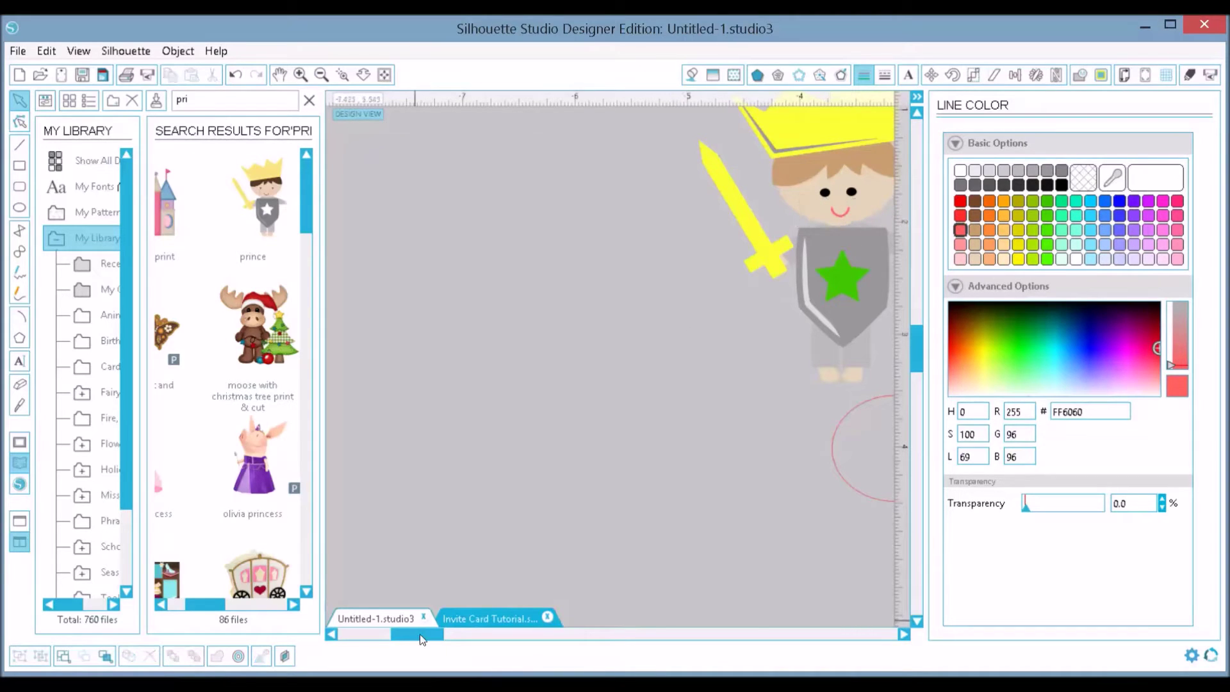
- Delete the unused red oval outline below the prince
drag(426, 629, 450, 627)
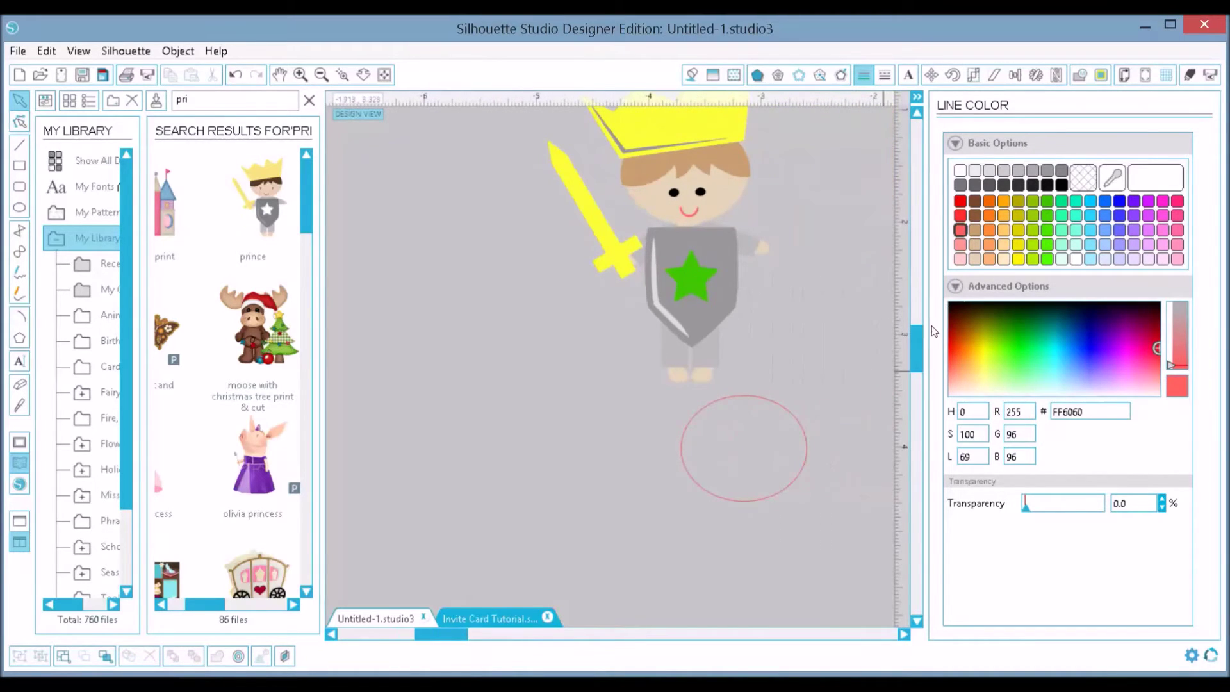
drag(912, 345, 913, 336)
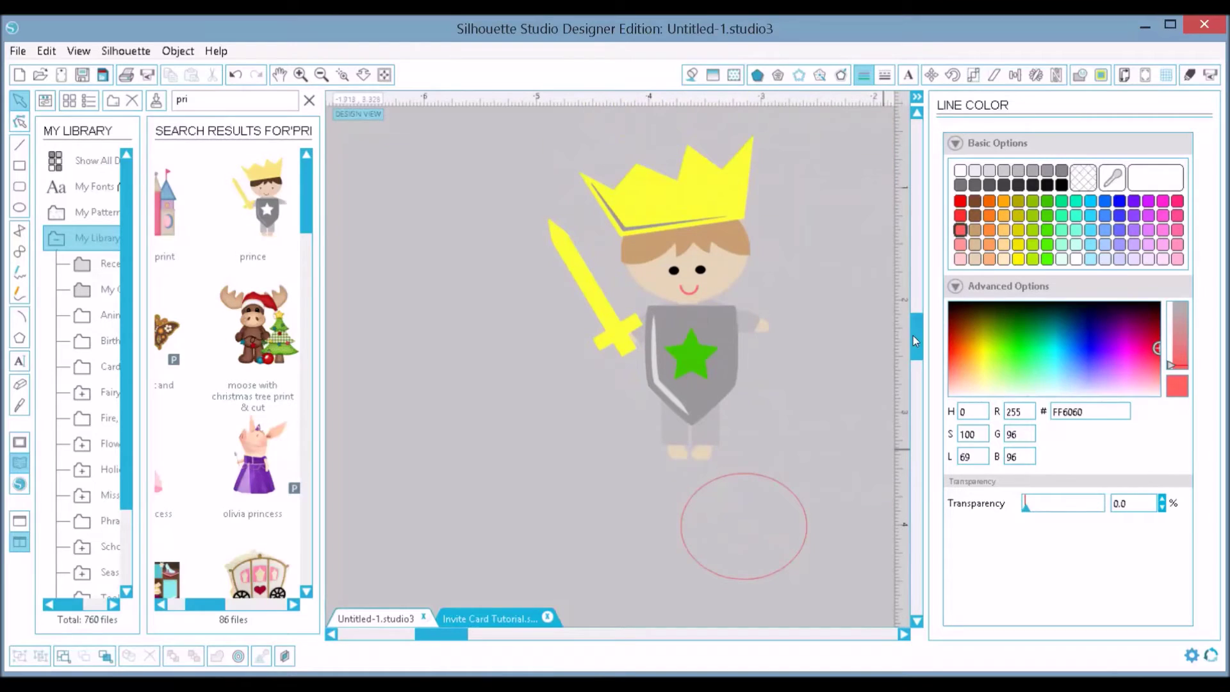
click(763, 487)
key(Delete)
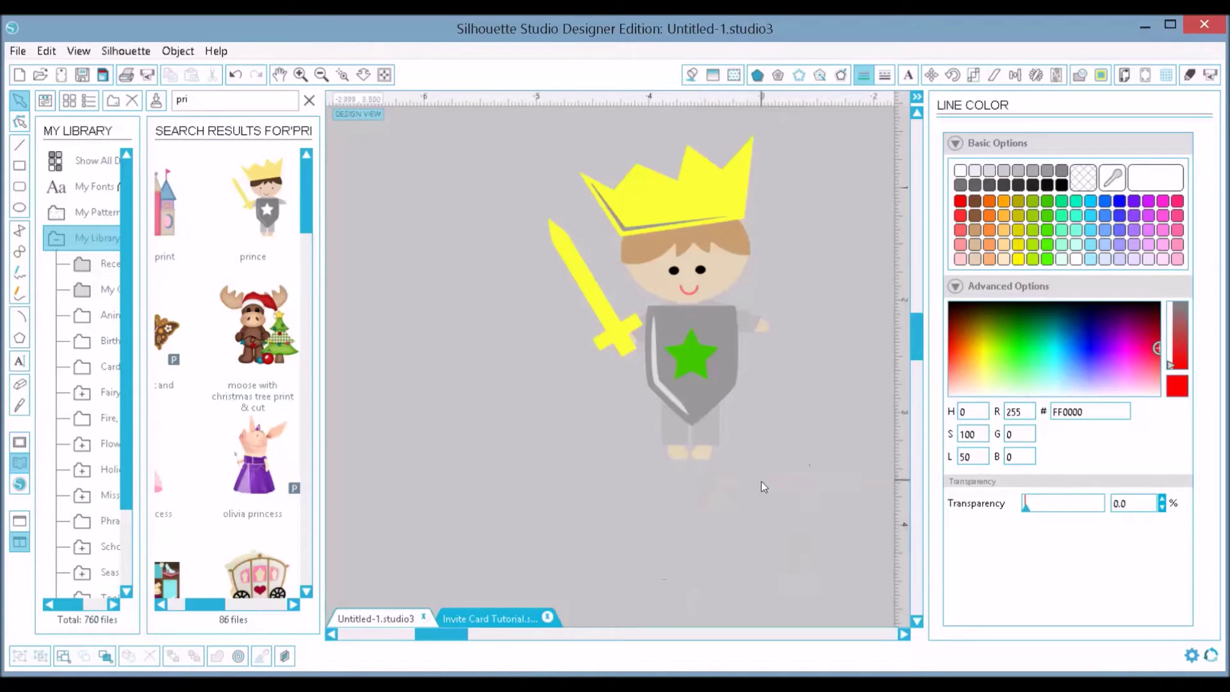
- Group all the prince pieces and scale the group down to about 0.97 in wide by 1.43 in high
click(720, 234)
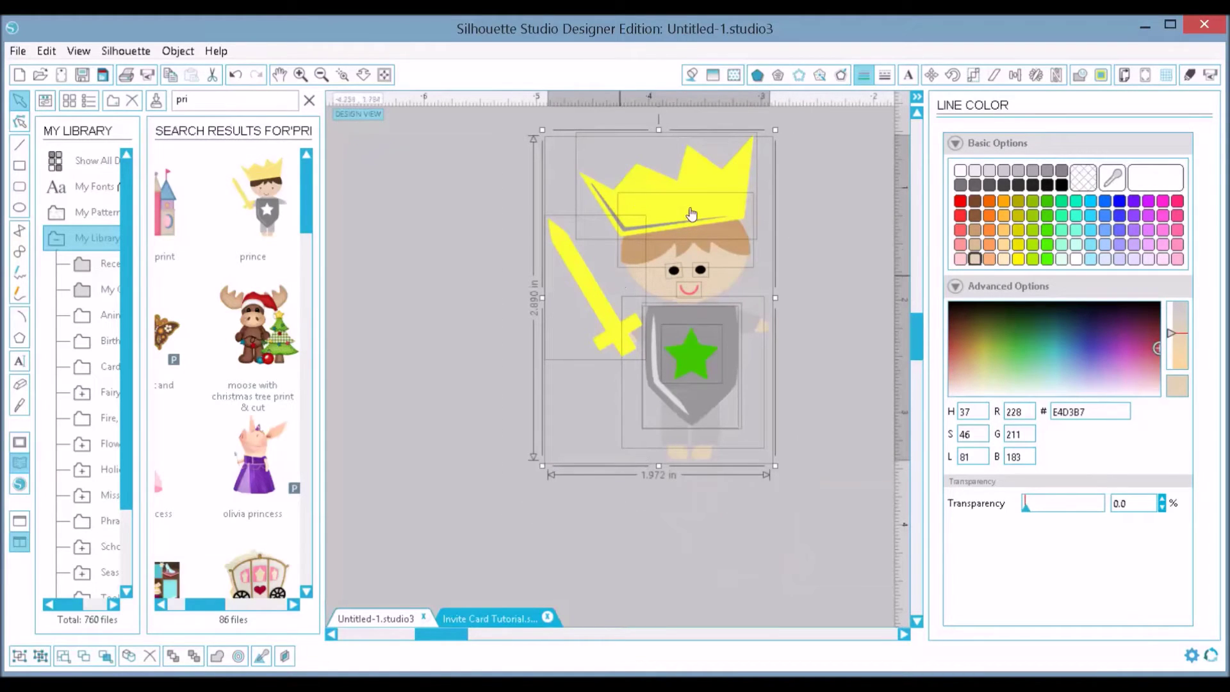
click(25, 659)
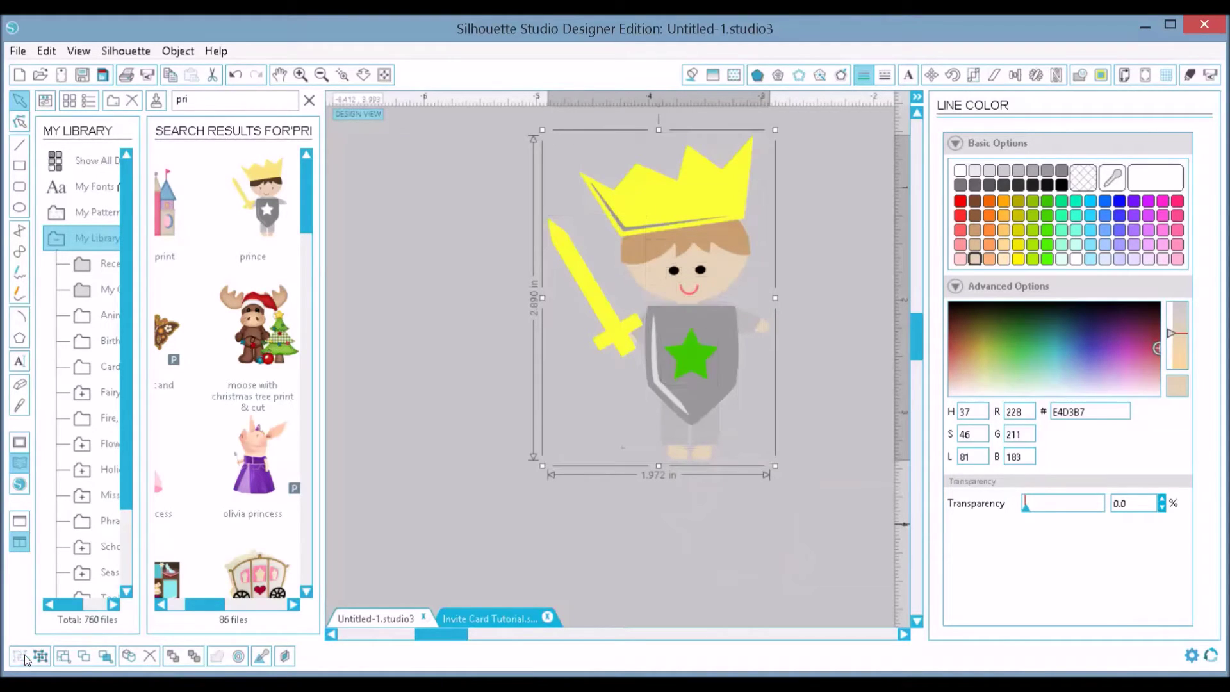
drag(714, 357, 797, 351)
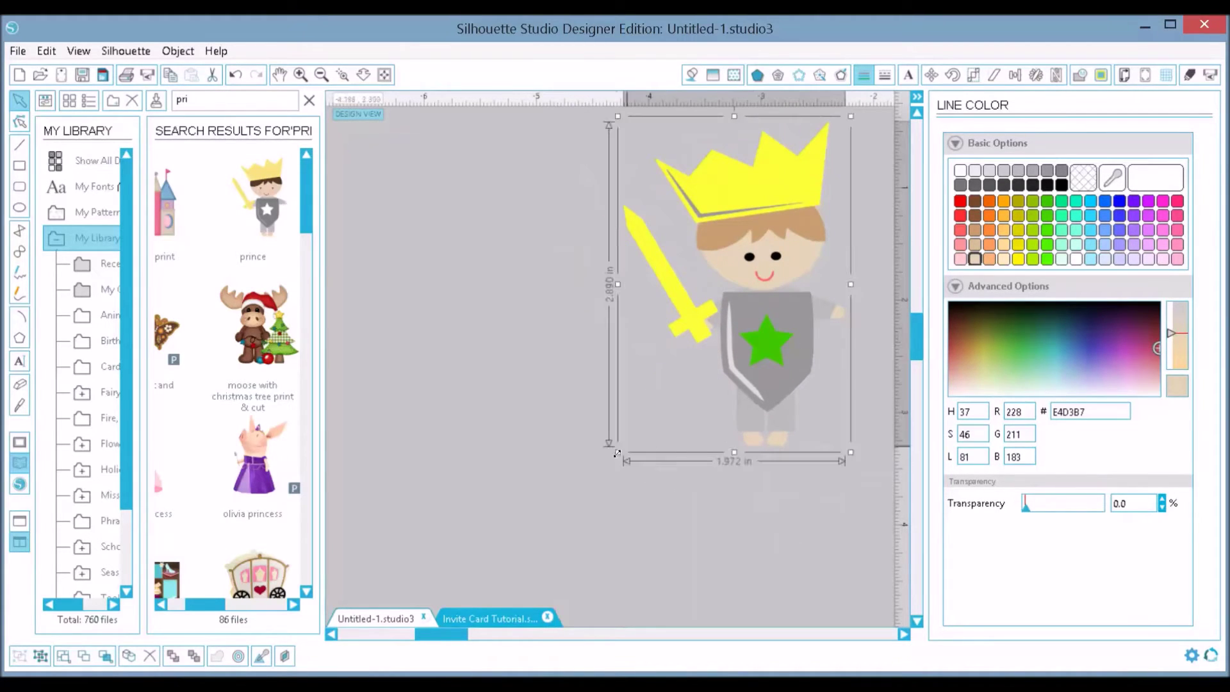
drag(697, 390, 731, 288)
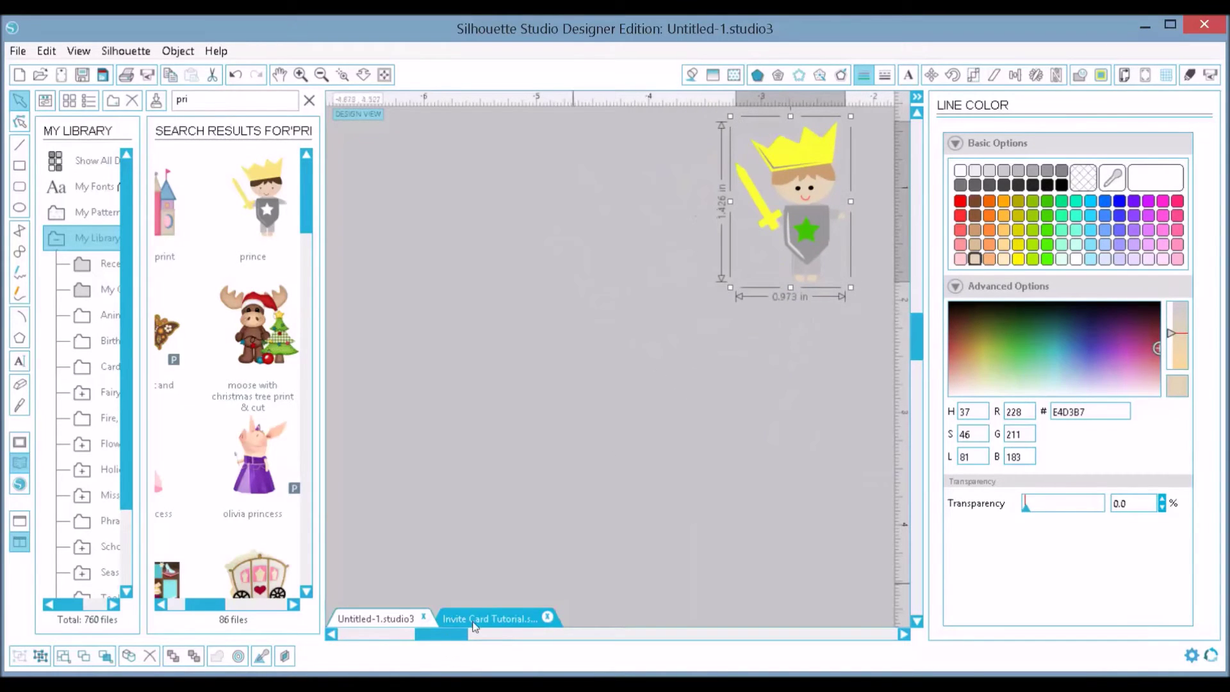
- Scale the prince group up to about 1.5 in wide by 2.2 in high against the card outline and place it beside the page
scroll(475, 626, right, 5)
drag(370, 206, 868, 329)
drag(517, 628, 571, 618)
drag(563, 346, 602, 334)
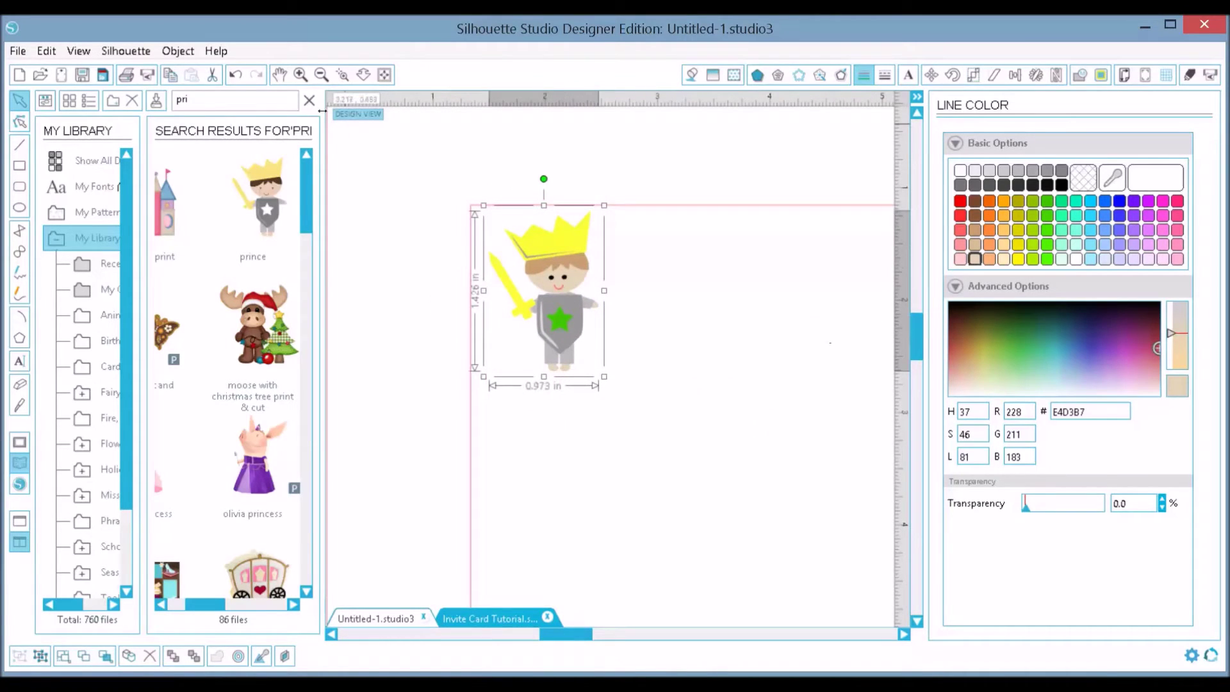
click(323, 76)
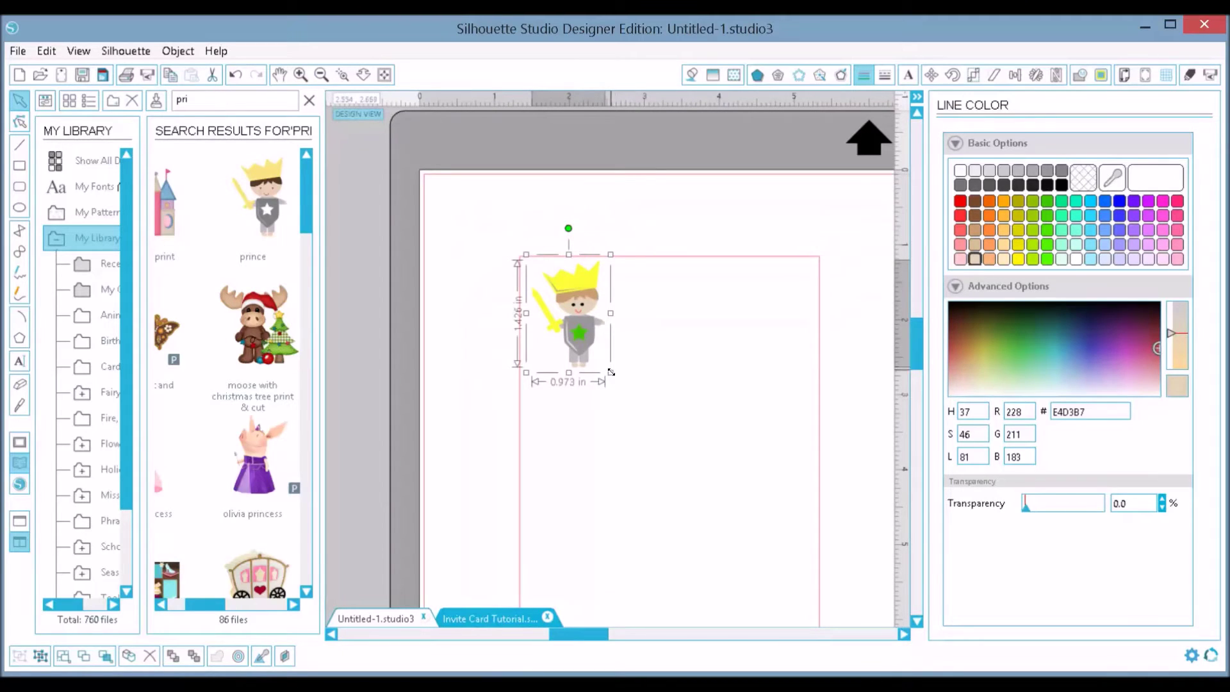
drag(610, 371, 646, 425)
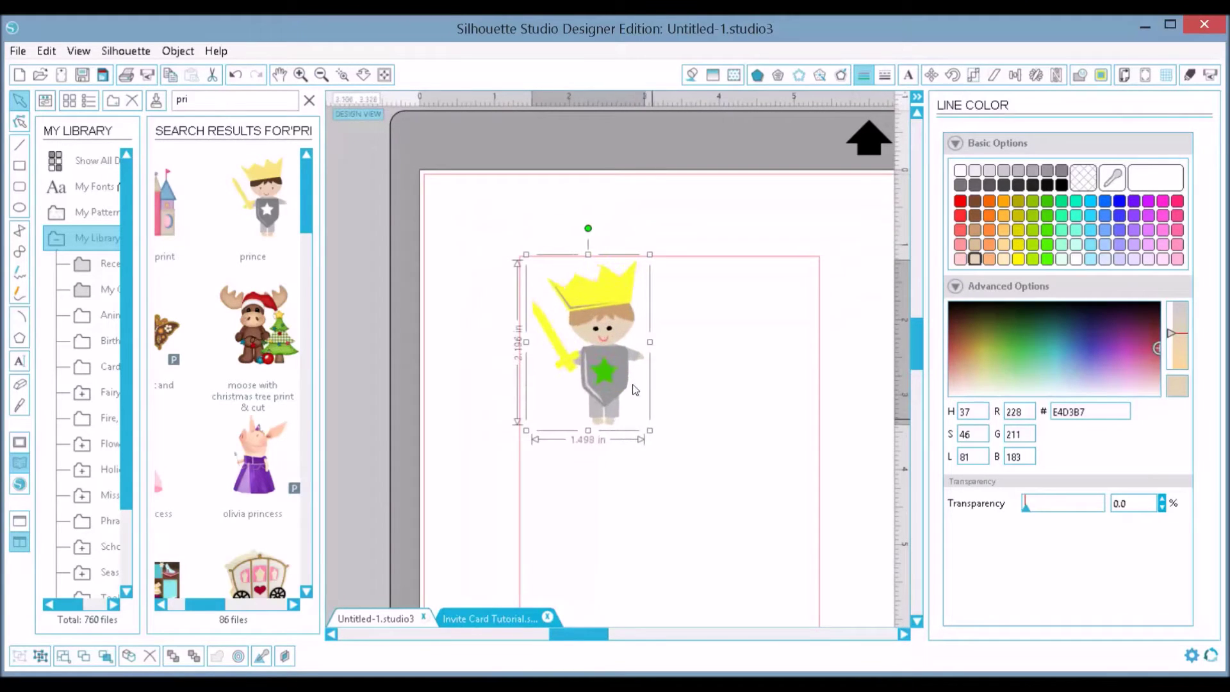
drag(619, 376, 345, 288)
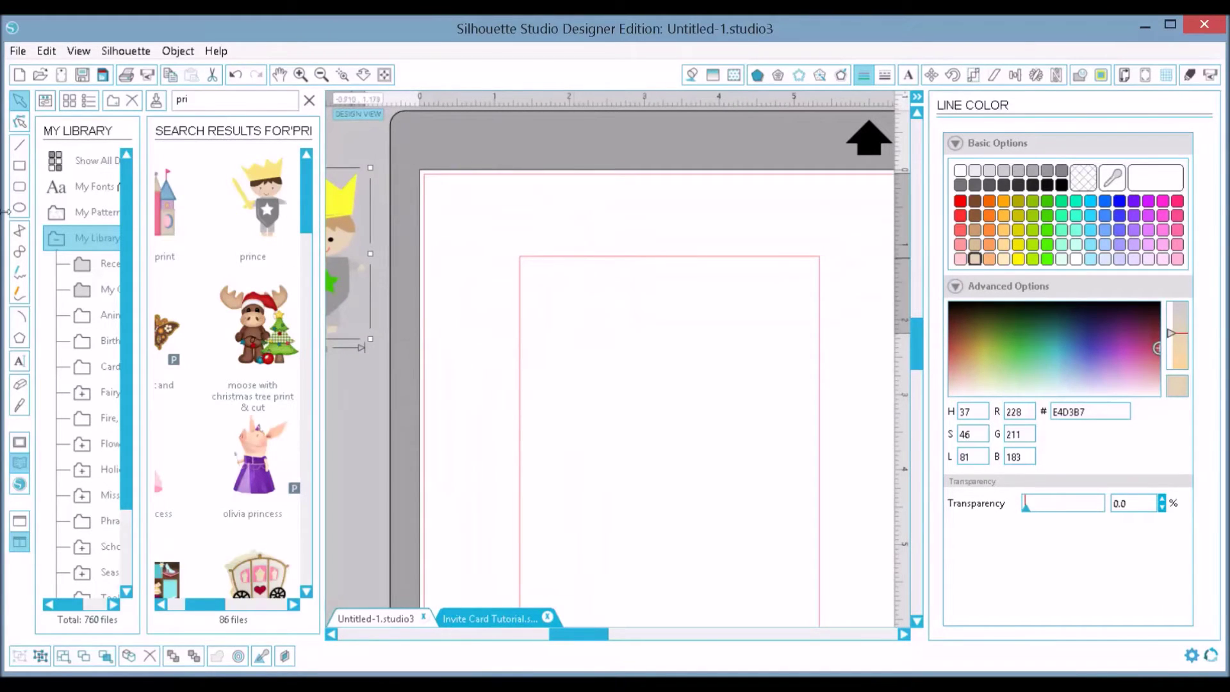
- Hide the library and draw a rectangle about 3.98 in wide by 1.79 in high across the card's upper part
click(19, 168)
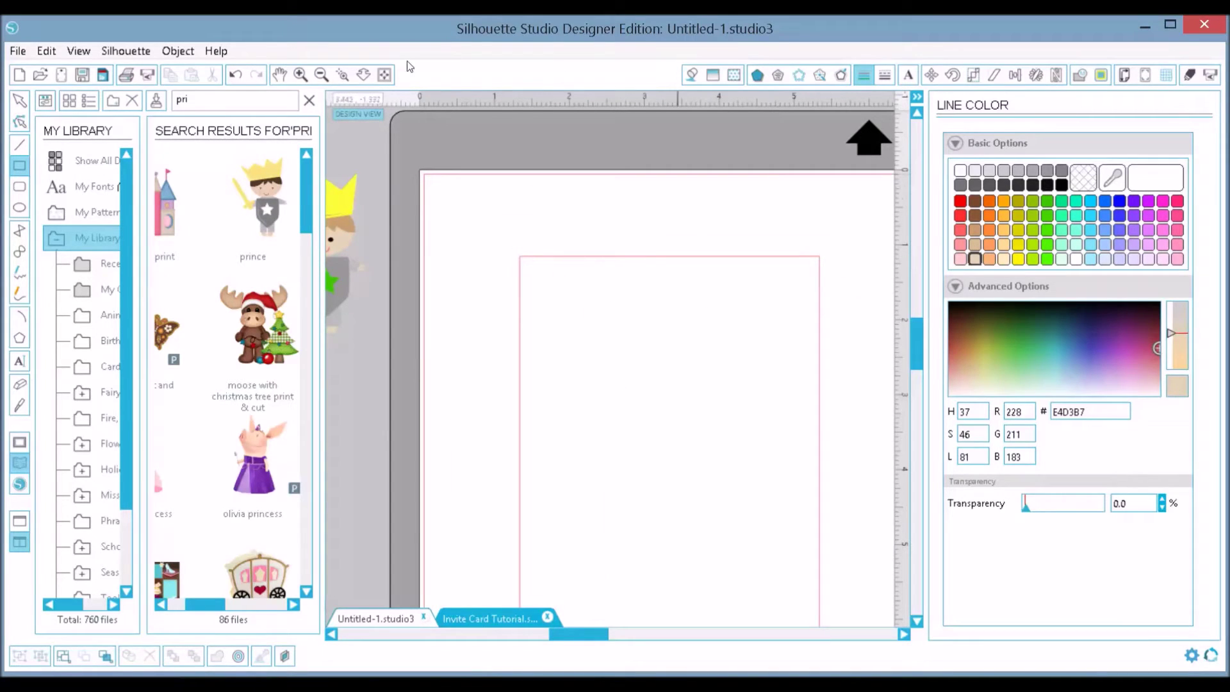
click(309, 100)
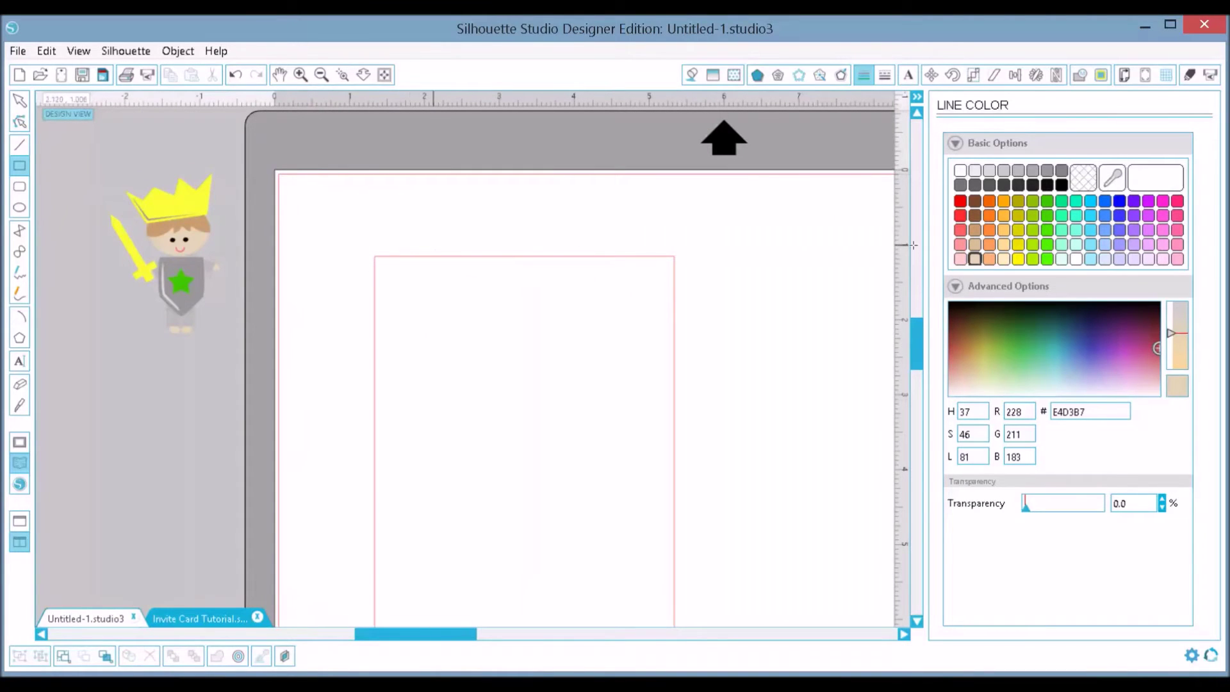
drag(916, 330, 911, 348)
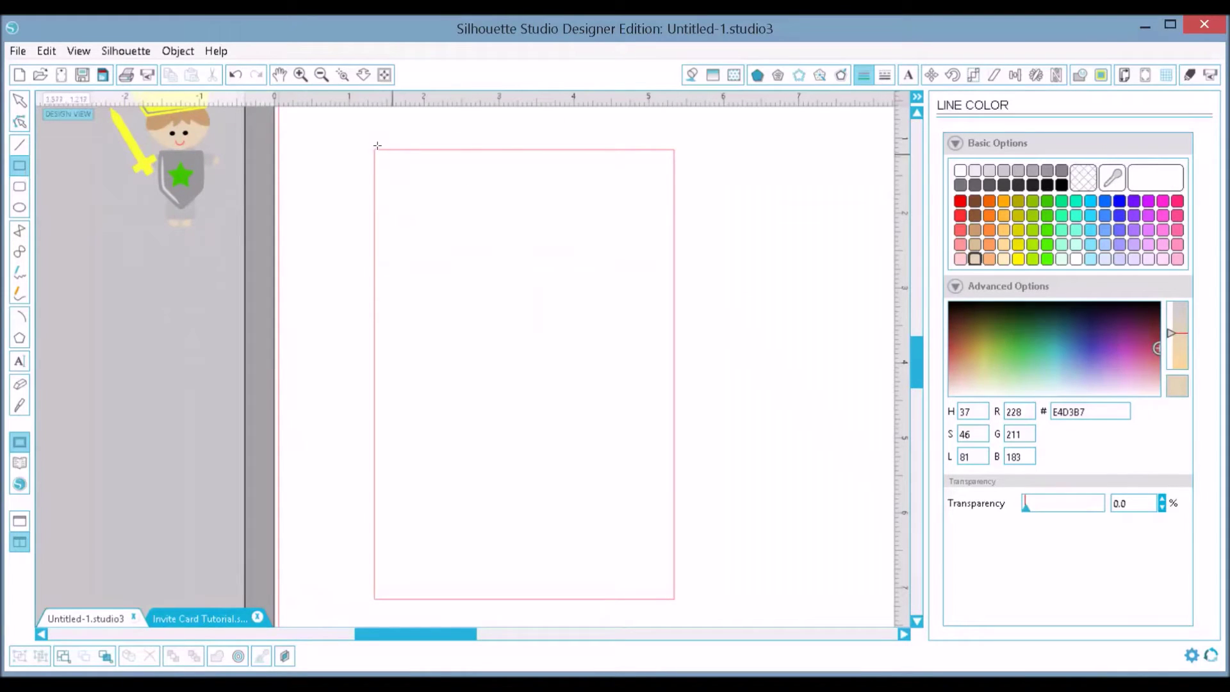
mouse_move(382, 155)
mouse_down()
mouse_move(549, 274)
mouse_move(657, 294)
mouse_move(673, 284)
mouse_up()
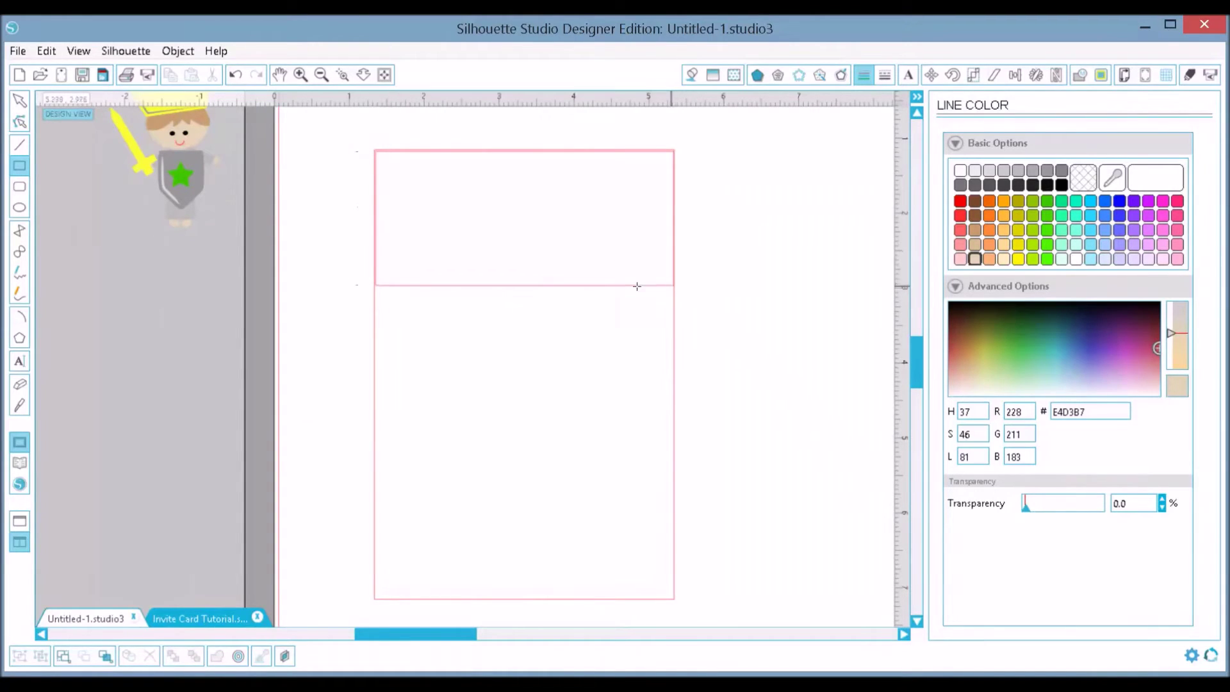
click(23, 96)
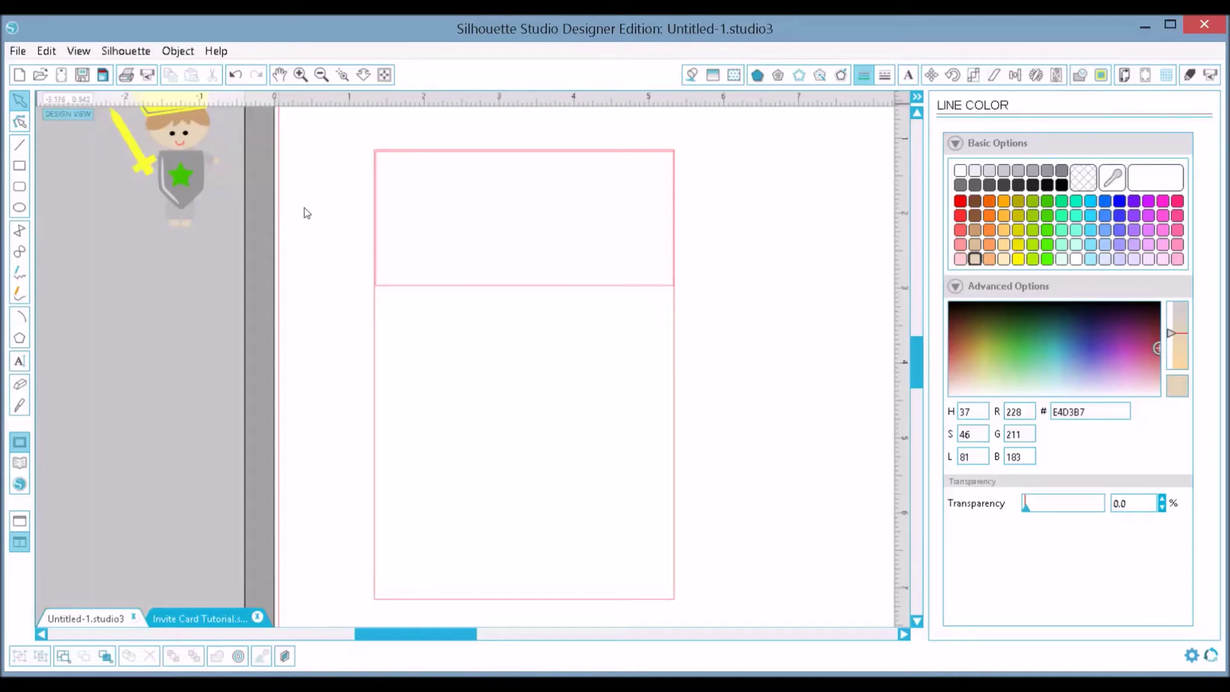
- Duplicate the upper rectangle directly below itself with the Replicate options
click(470, 283)
right_click(470, 280)
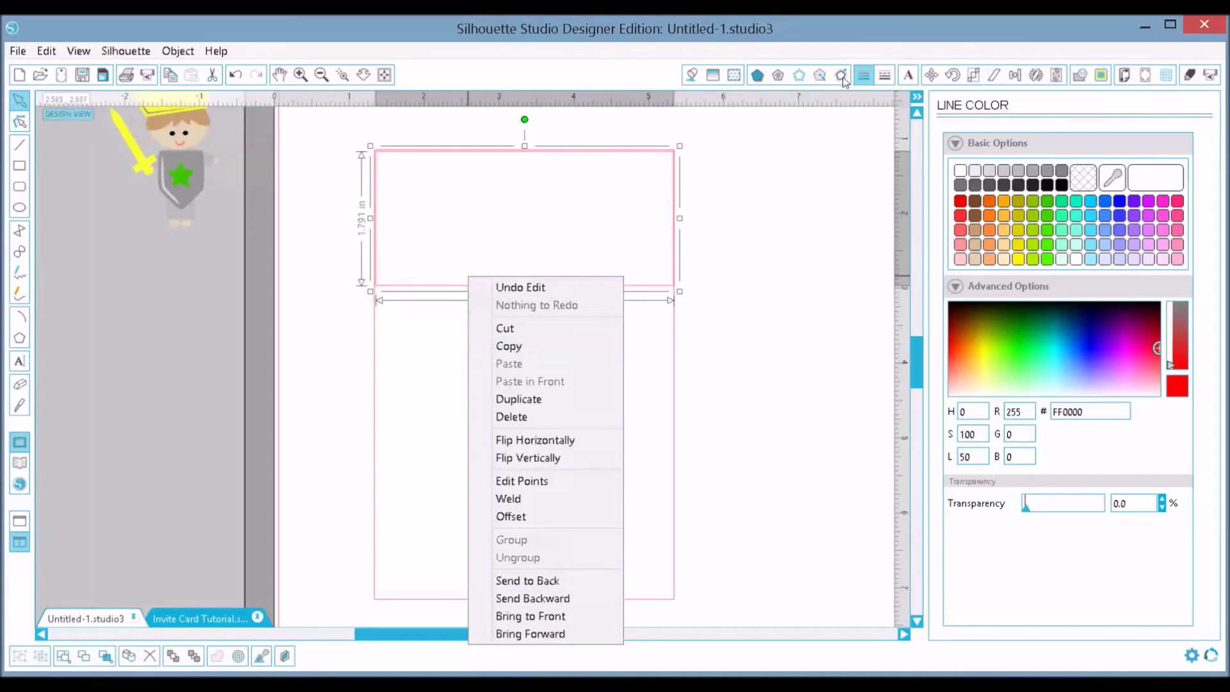
click(1036, 76)
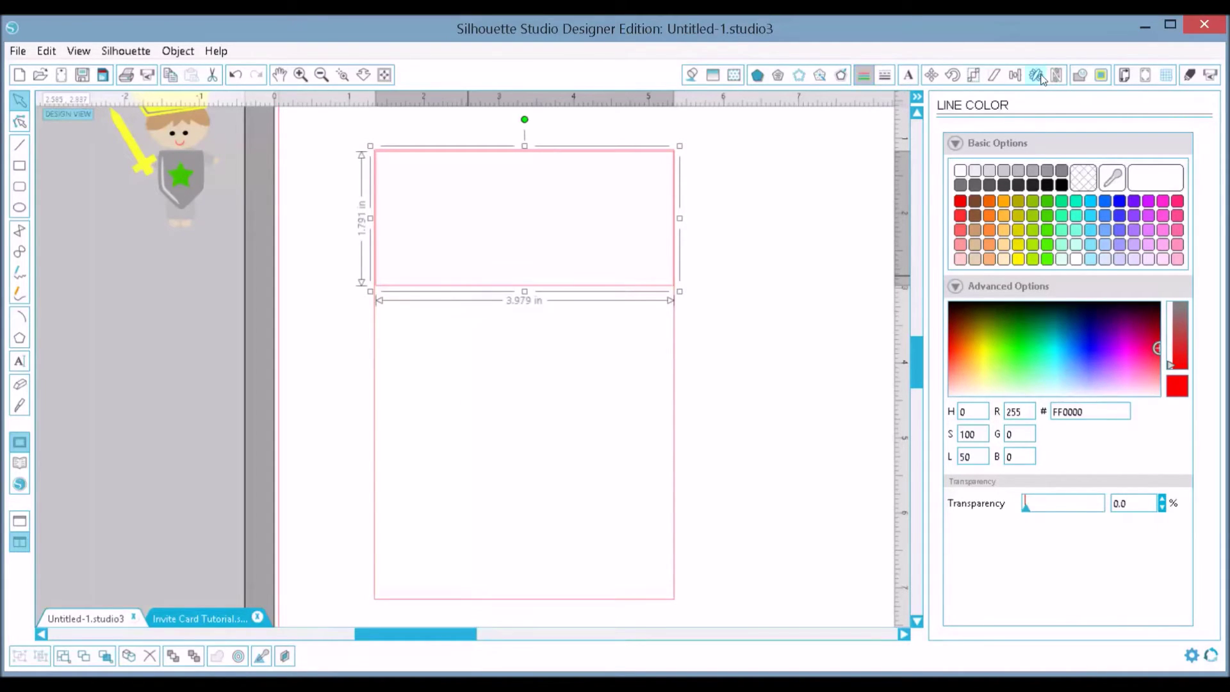
click(1037, 76)
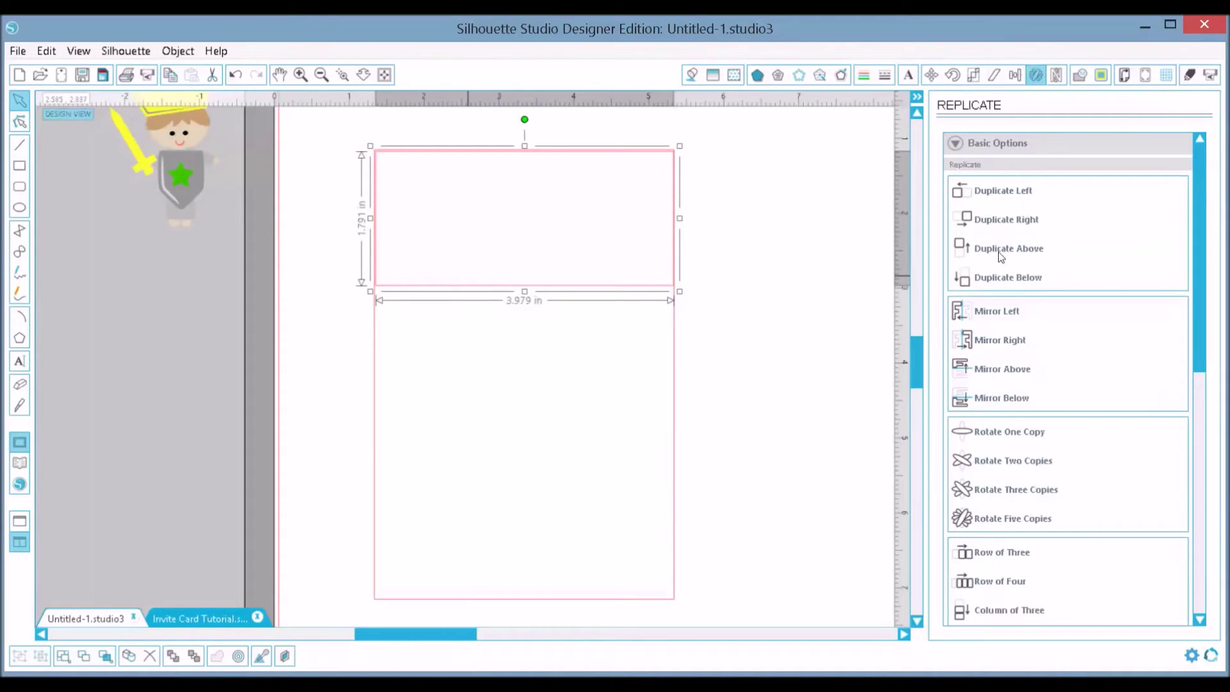
click(1023, 280)
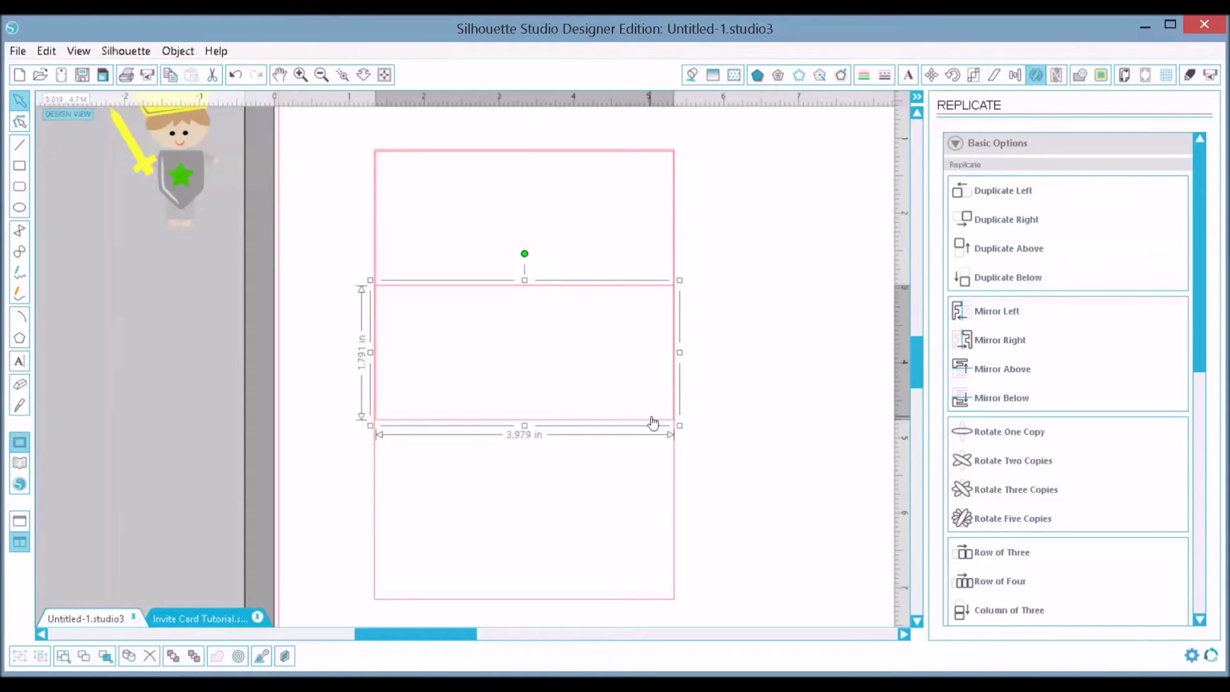
- Nudge the duplicated rectangle down to leave a narrow gap beneath the upper rectangle
key(Down)
key(Down)
key(Down)
key(Down)
key(Down)
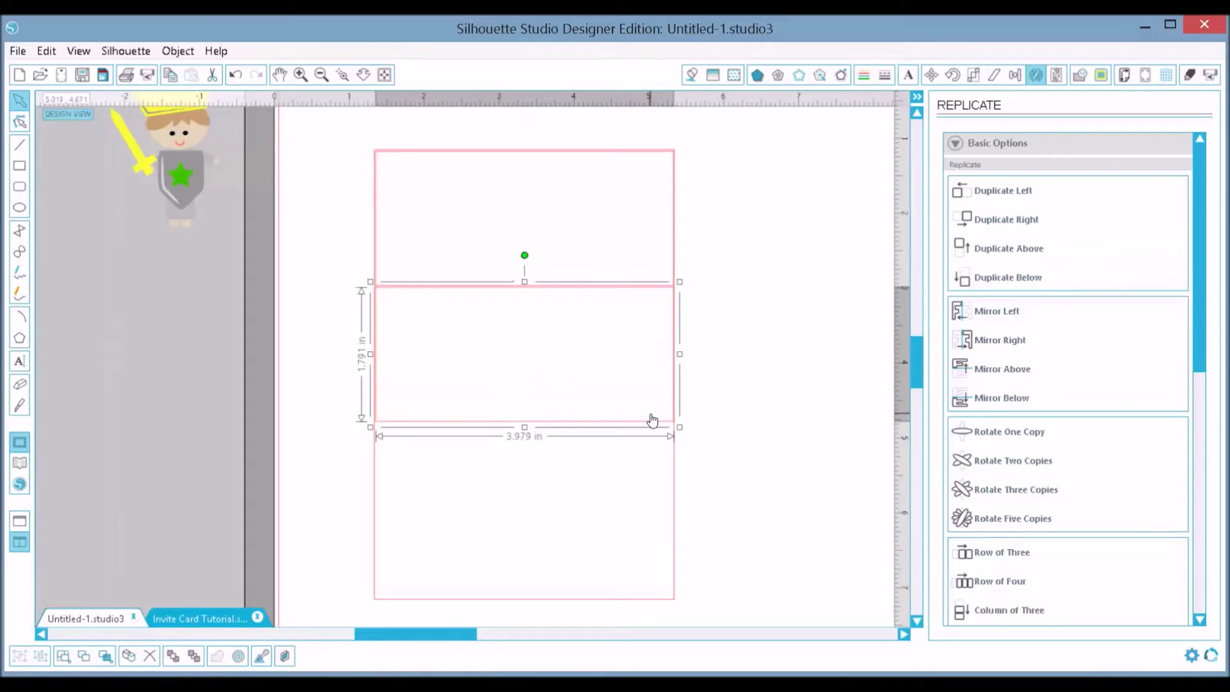
key(Down)
key(Down)
key(Down)
key(Down)
key(Down)
key(Down)
key(Down)
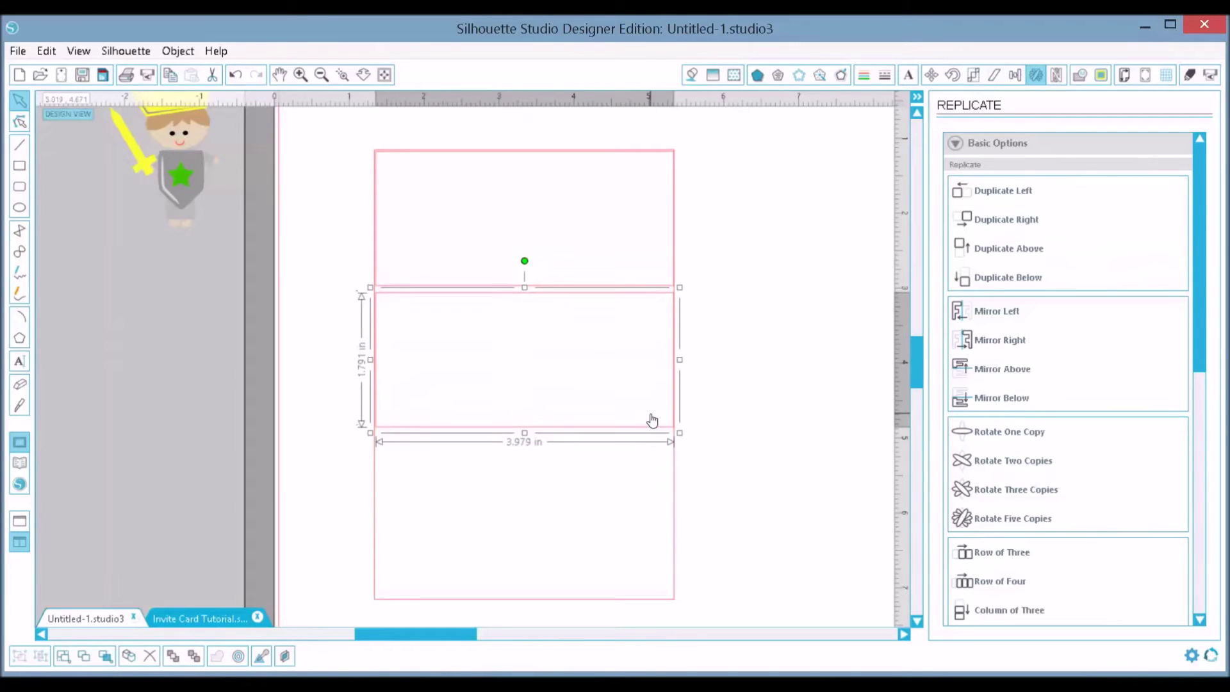
key(Down)
key(Down)
key(Down)
key(Down)
key(Down)
key(Down)
key(Down)
key(Down)
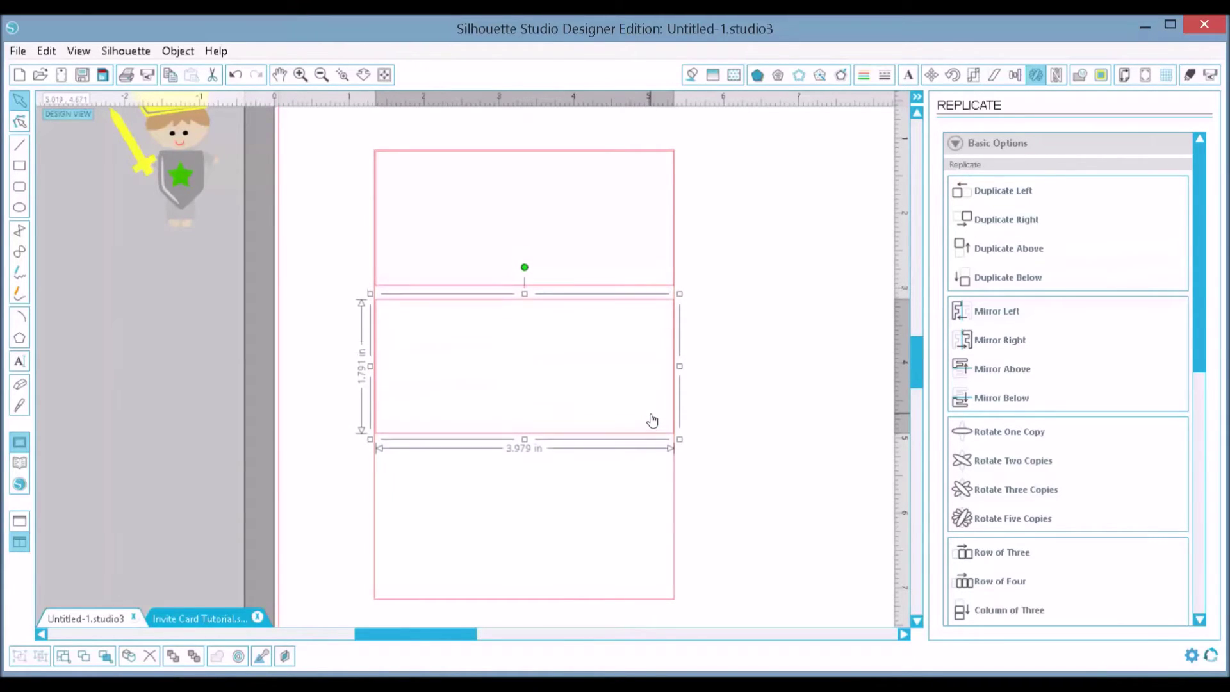
key(Down)
key(Down)
key(Down)
key(Down)
key(Down)
key(Down)
key(Down)
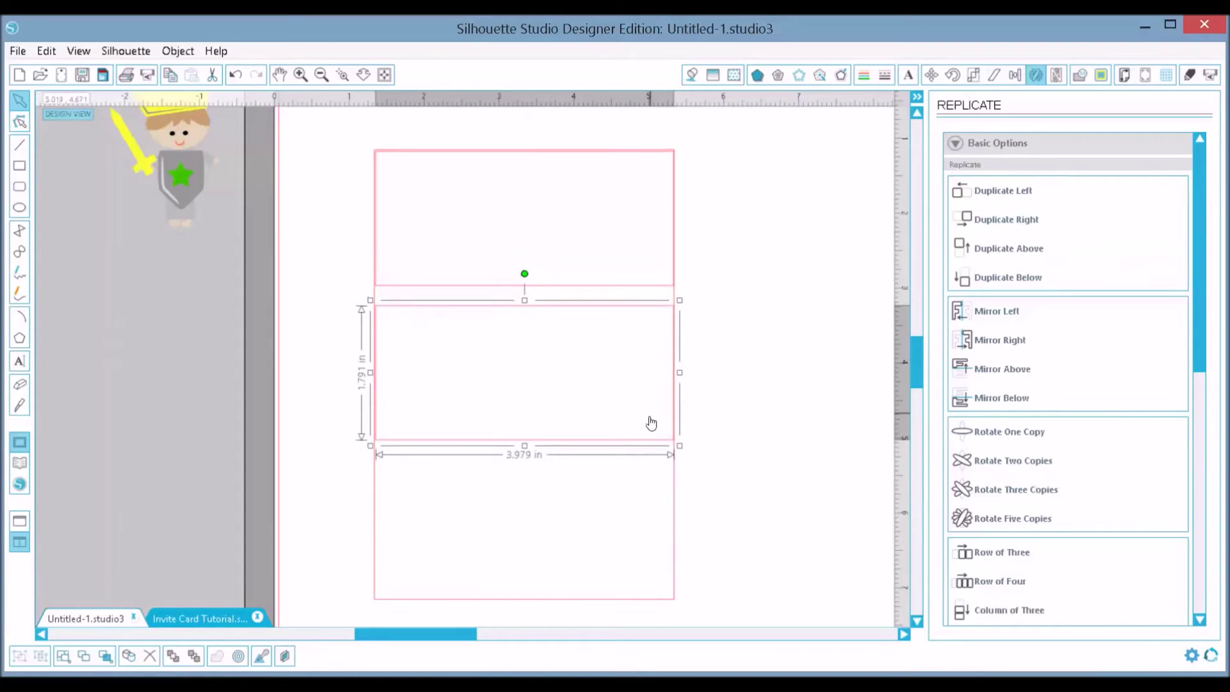
key(Up)
key(Up)
key(Up)
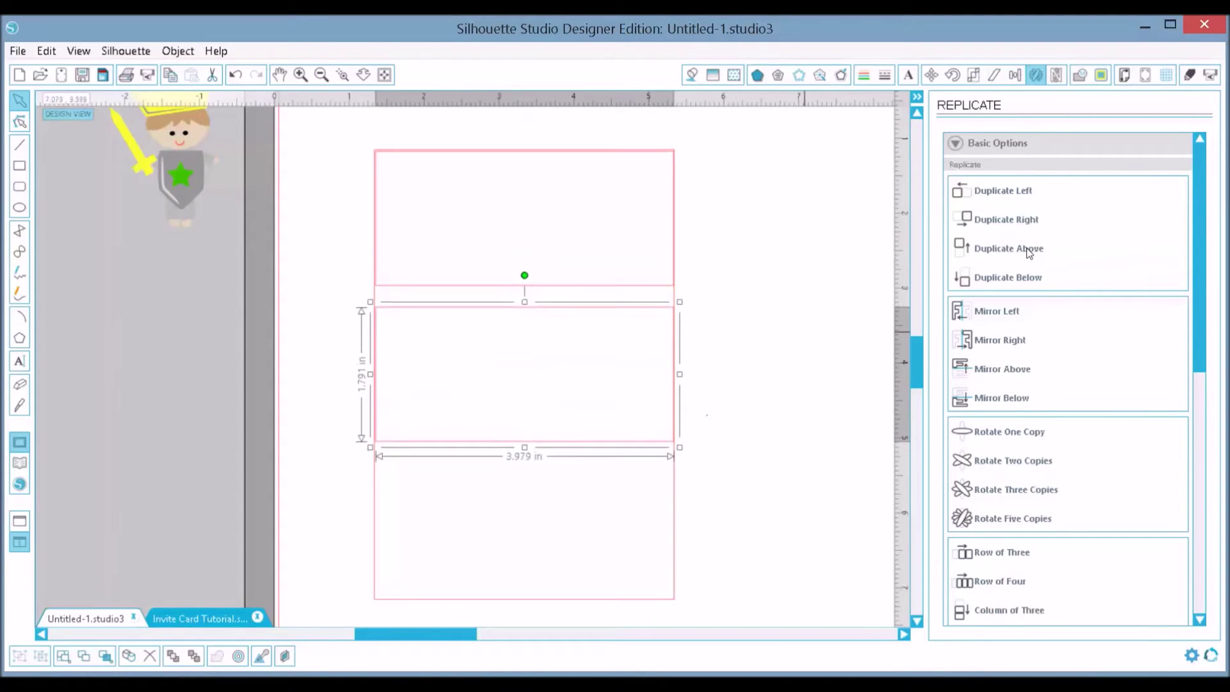
- Duplicate the middle rectangle below itself and delete the middle one
click(1014, 278)
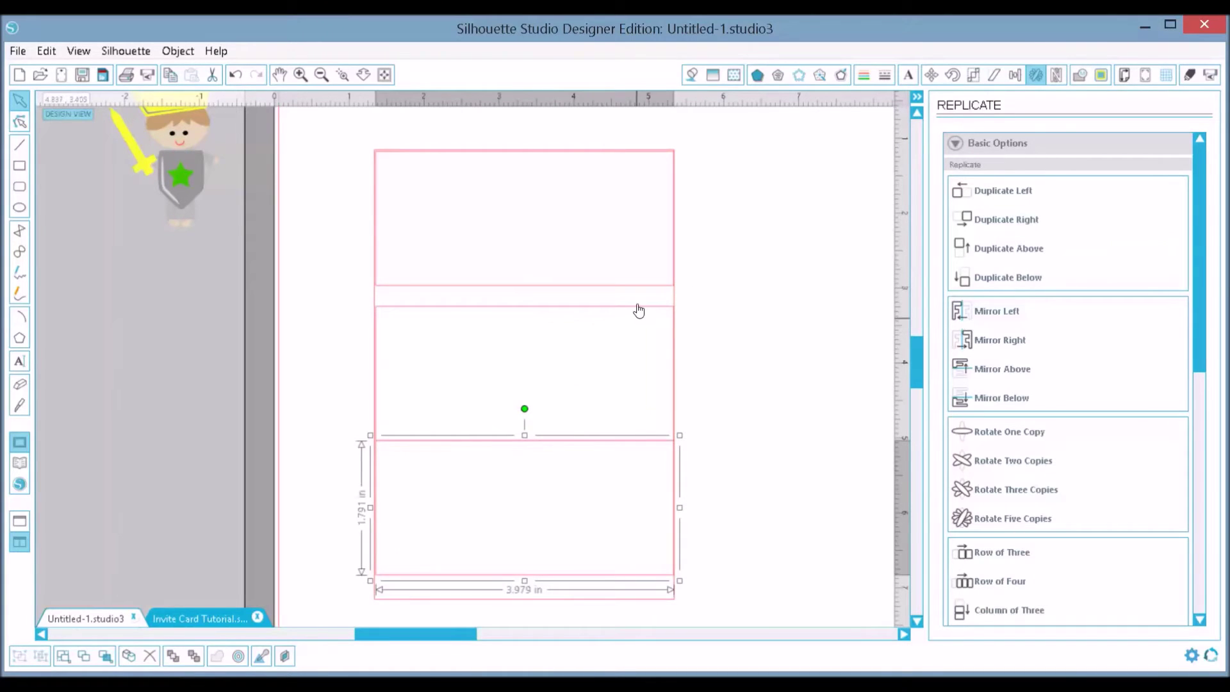
key(ctrl+a)
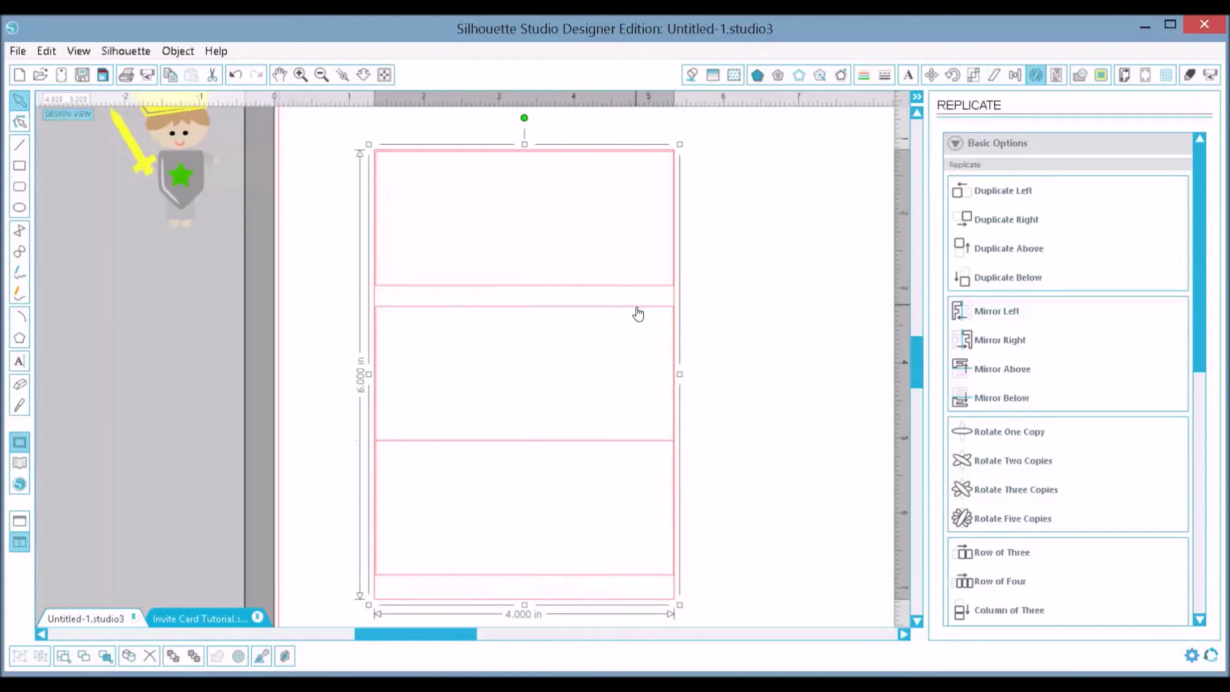
click(639, 313)
key(Delete)
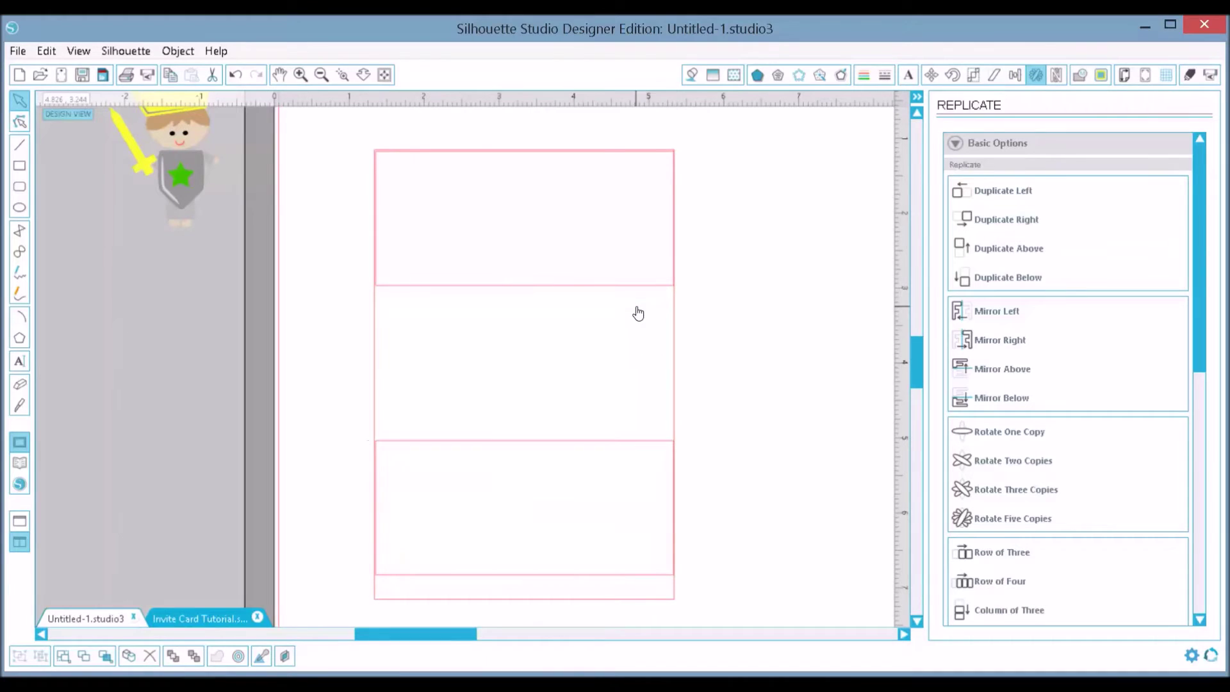
- Nudge the remaining lower rectangle down until its bottom edge lines up with the card's bottom edge
click(607, 448)
key(Down)
key(Down)
key(Down)
key(Down)
key(Down)
key(Down)
key(Down)
key(Down)
key(Down)
key(Down)
key(Down)
key(Down)
key(Down)
key(Down)
key(Down)
key(Down)
key(Down)
key(Down)
key(Down)
key(Down)
key(Down)
key(Down)
key(Down)
key(Down)
key(Down)
key(Down)
key(Down)
key(Down)
key(Down)
key(Down)
key(Down)
key(Down)
key(Down)
key(Down)
key(Down)
key(Down)
key(Up)
key(Up)
key(Up)
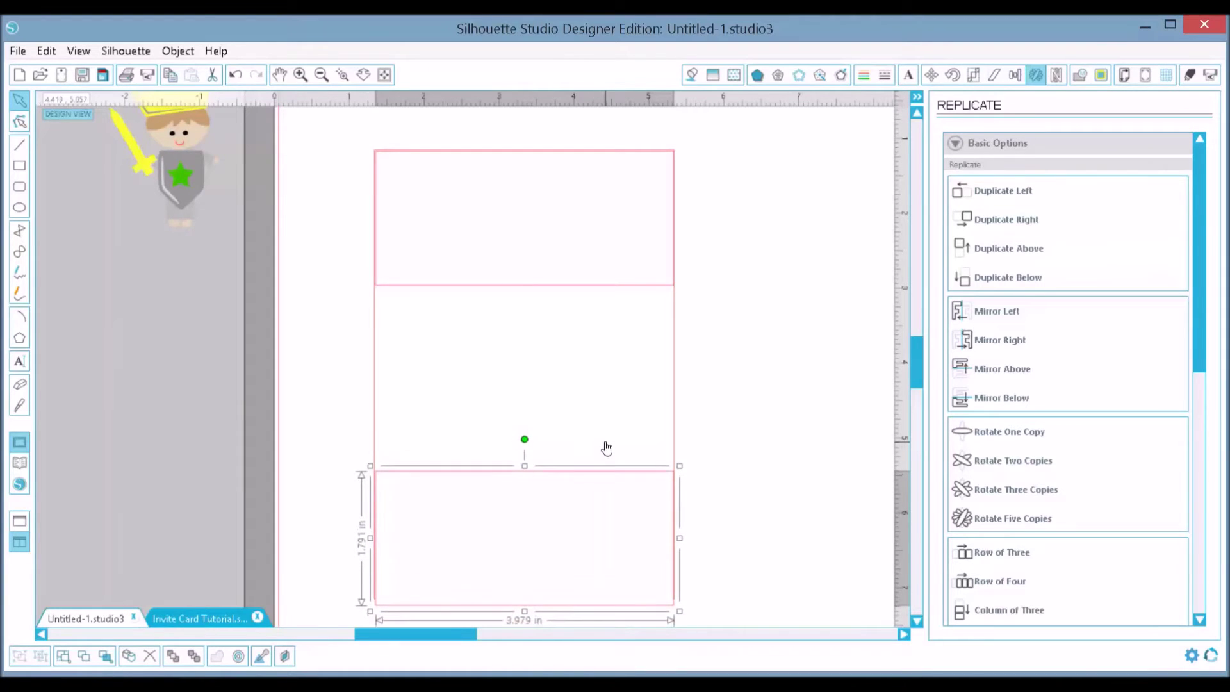
key(Up)
key(Up)
key(Up)
key(Up)
key(Up)
key(Up)
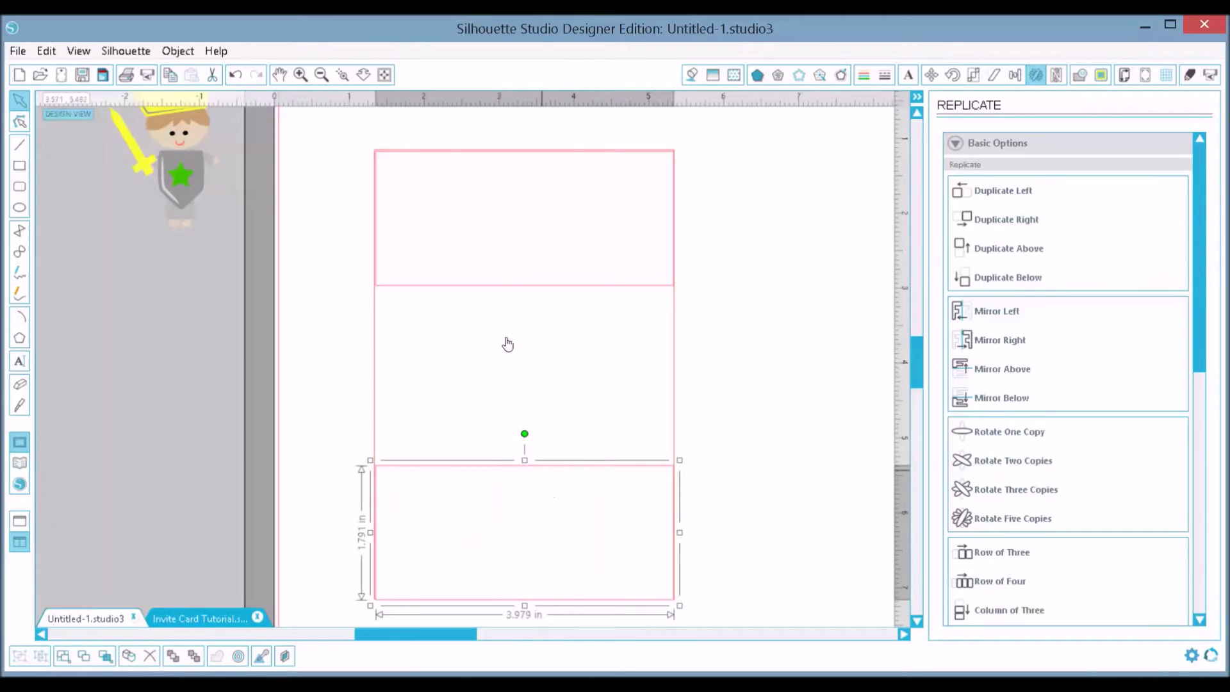
- Stretch the upper rectangle down to about 1.96 in high and the lower one up to about 2.39 in high
click(501, 286)
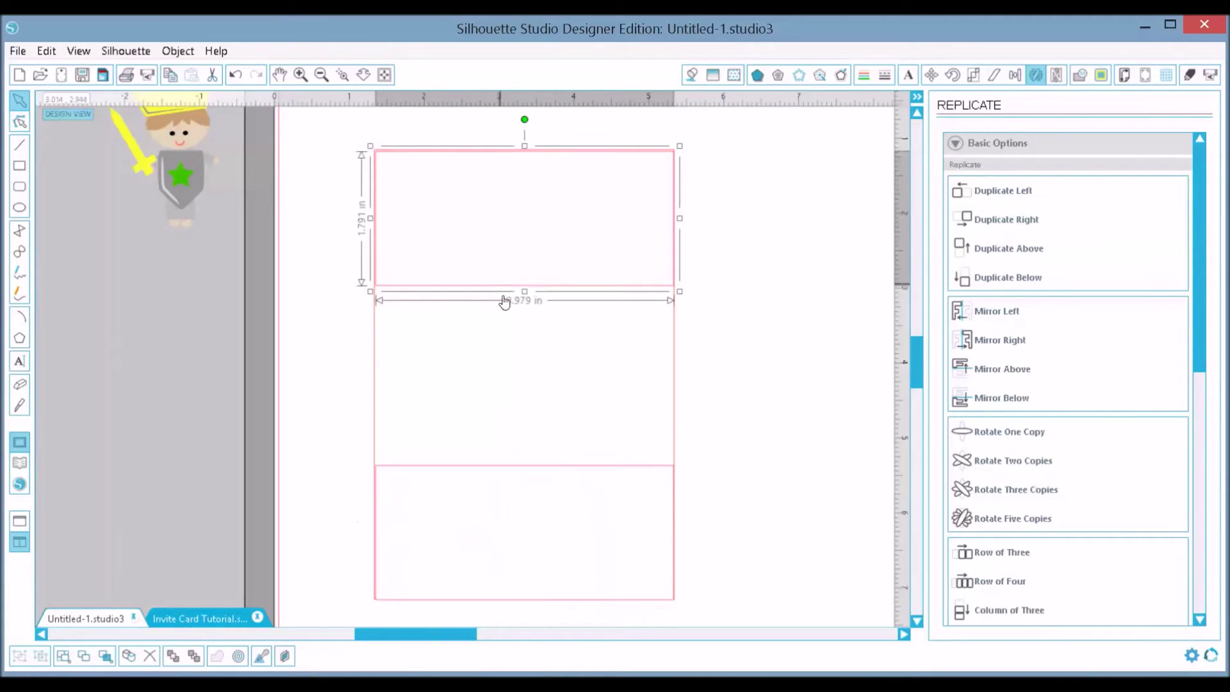
drag(521, 297, 520, 310)
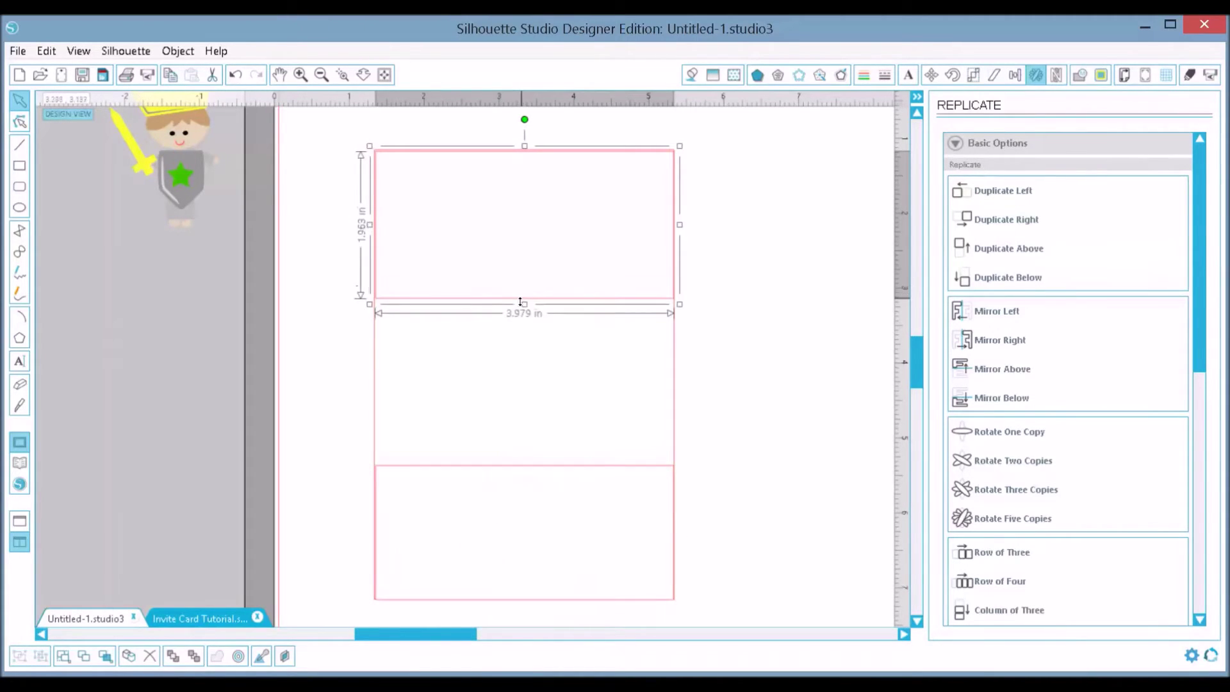
click(515, 472)
drag(524, 460, 524, 410)
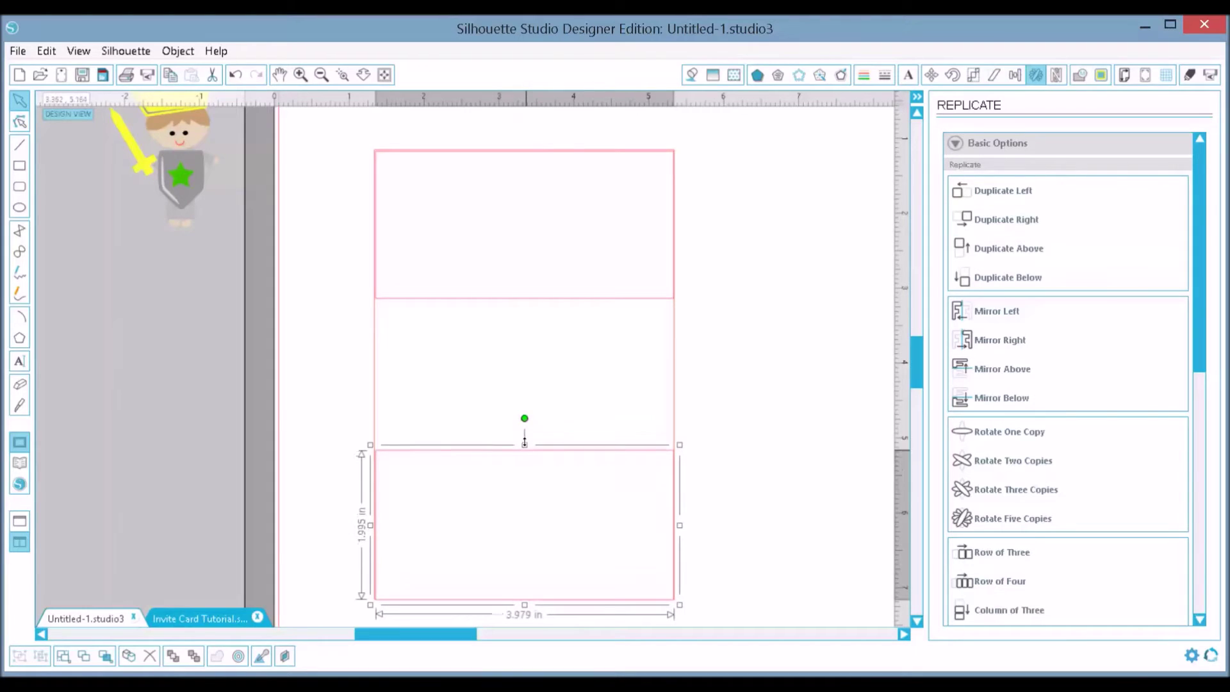
click(554, 302)
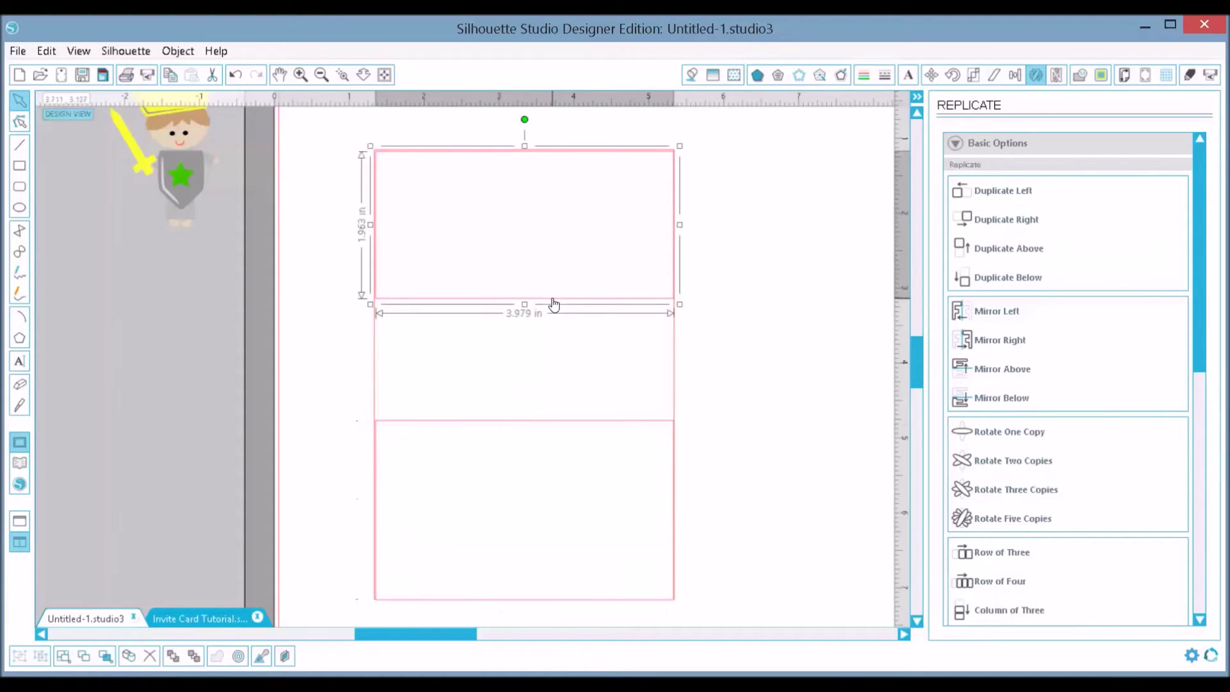
click(541, 424)
key(ctrl+a)
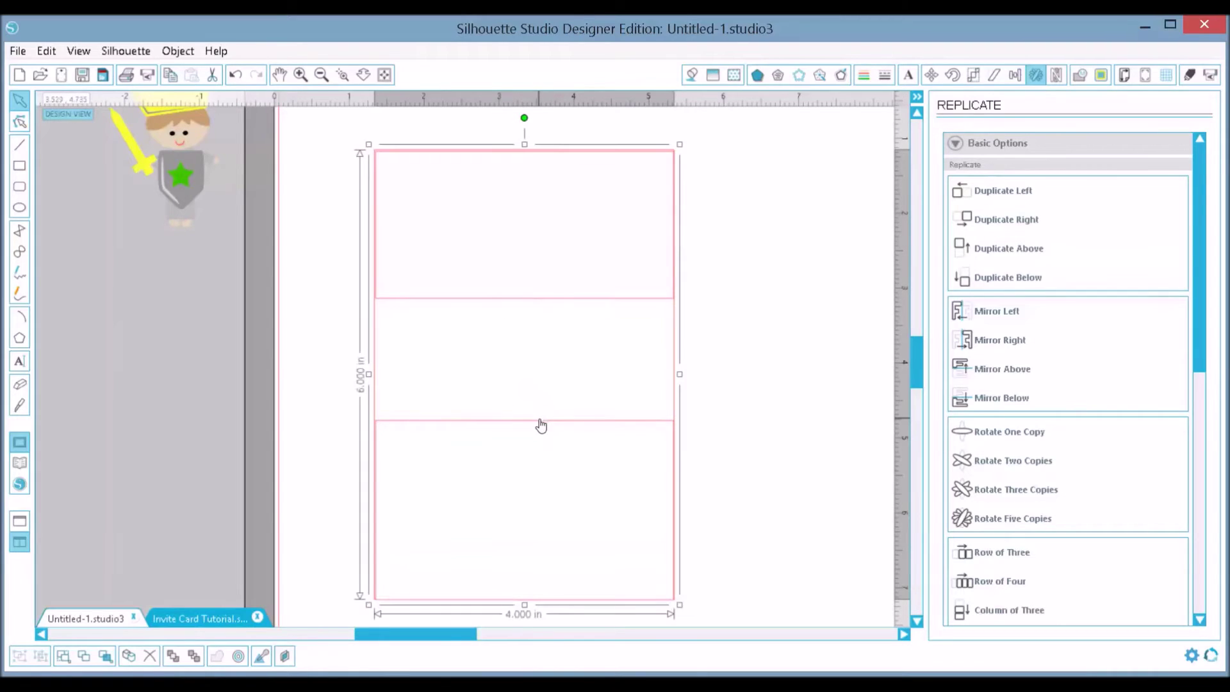
click(540, 426)
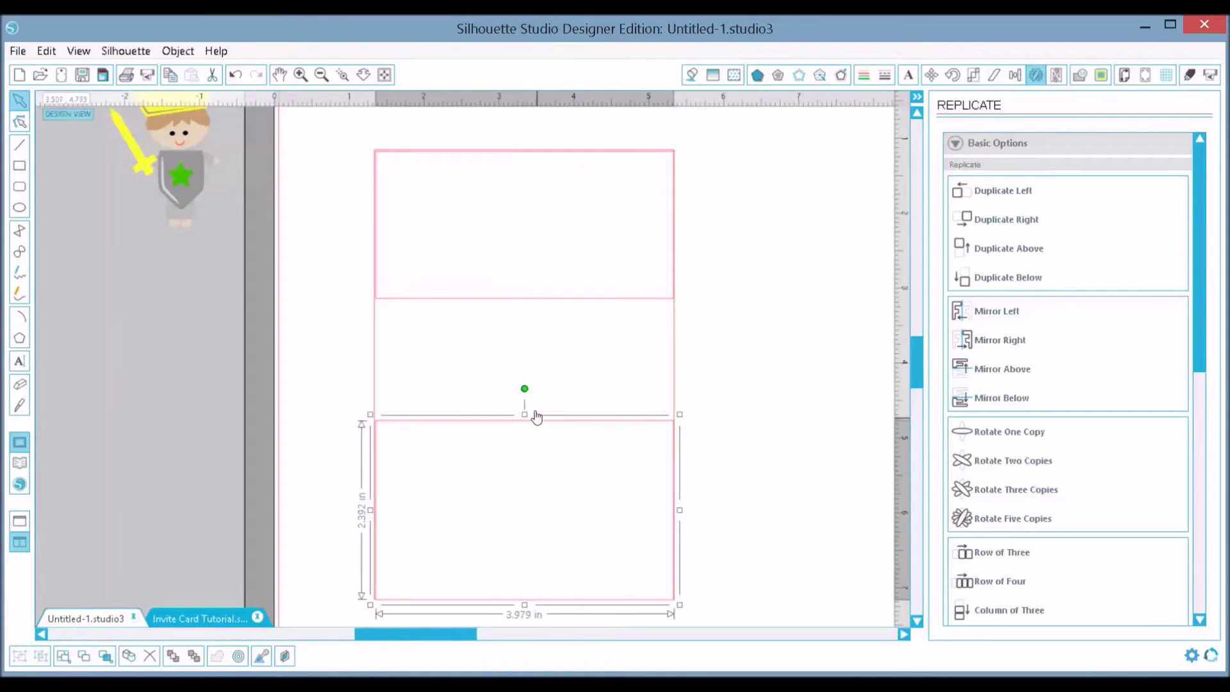
drag(524, 425, 523, 447)
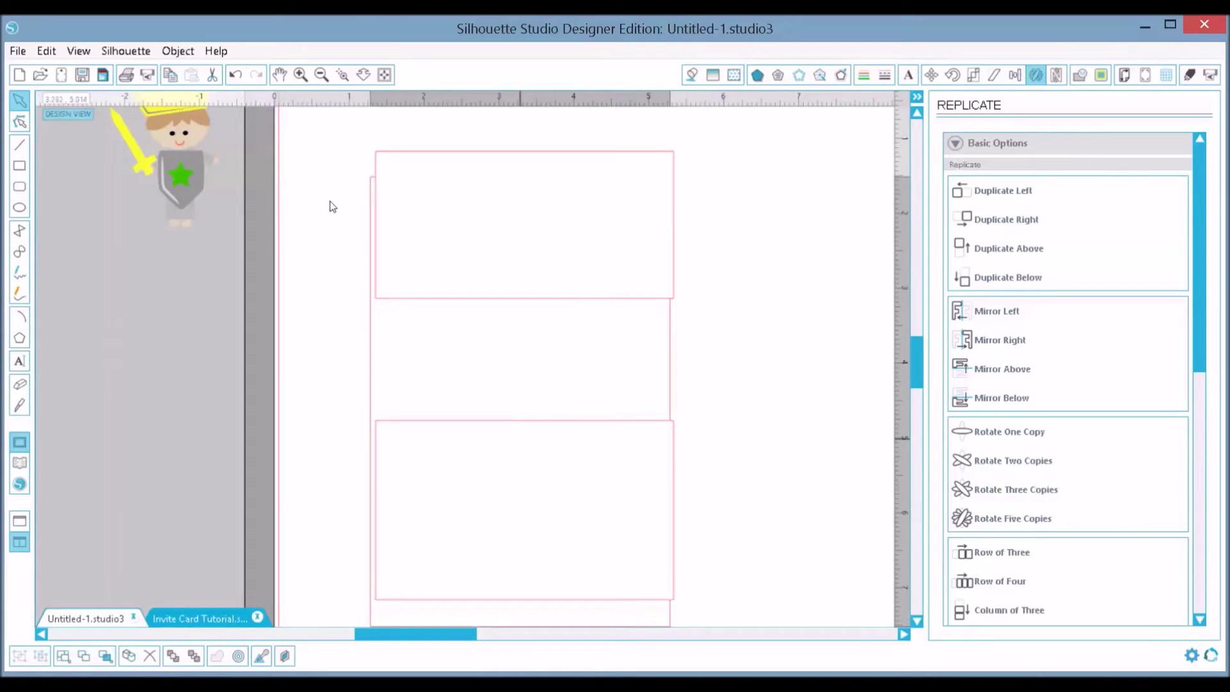
click(308, 147)
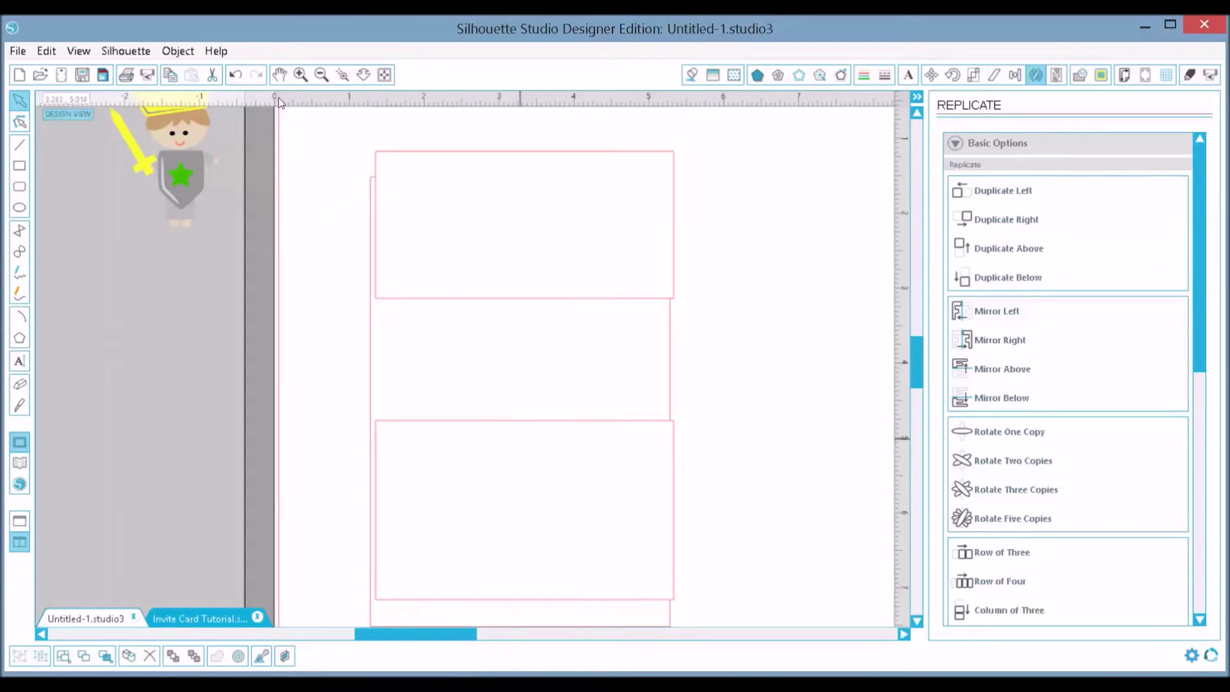
click(236, 75)
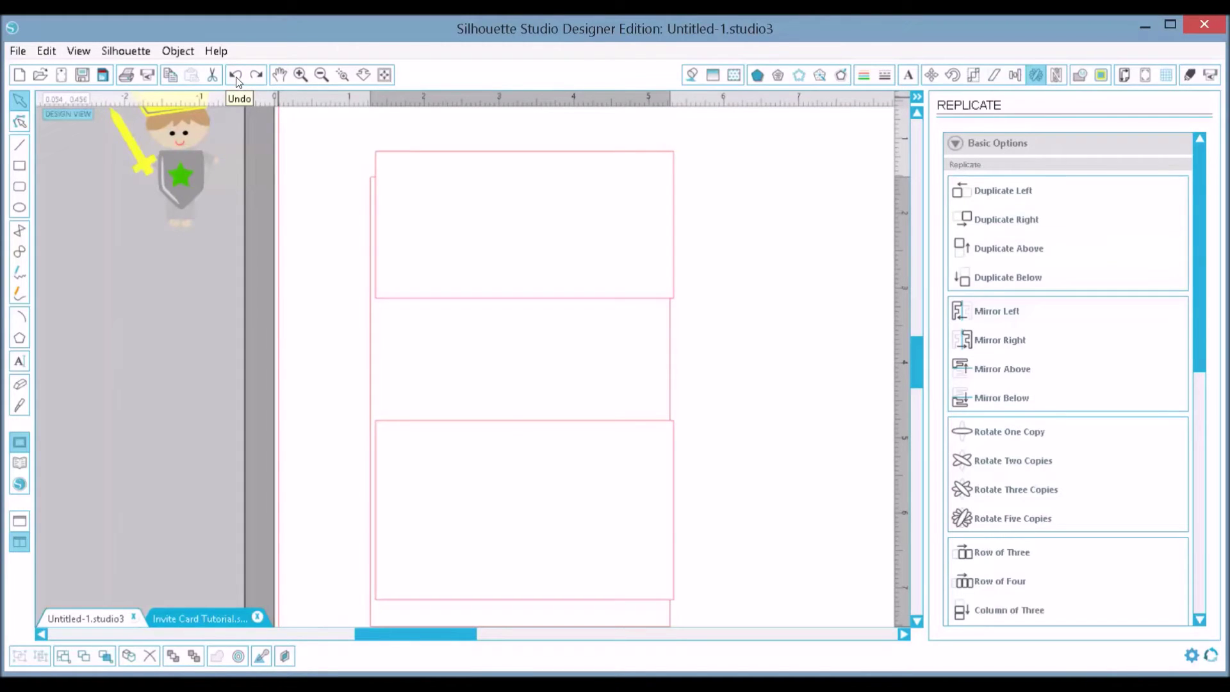
click(236, 75)
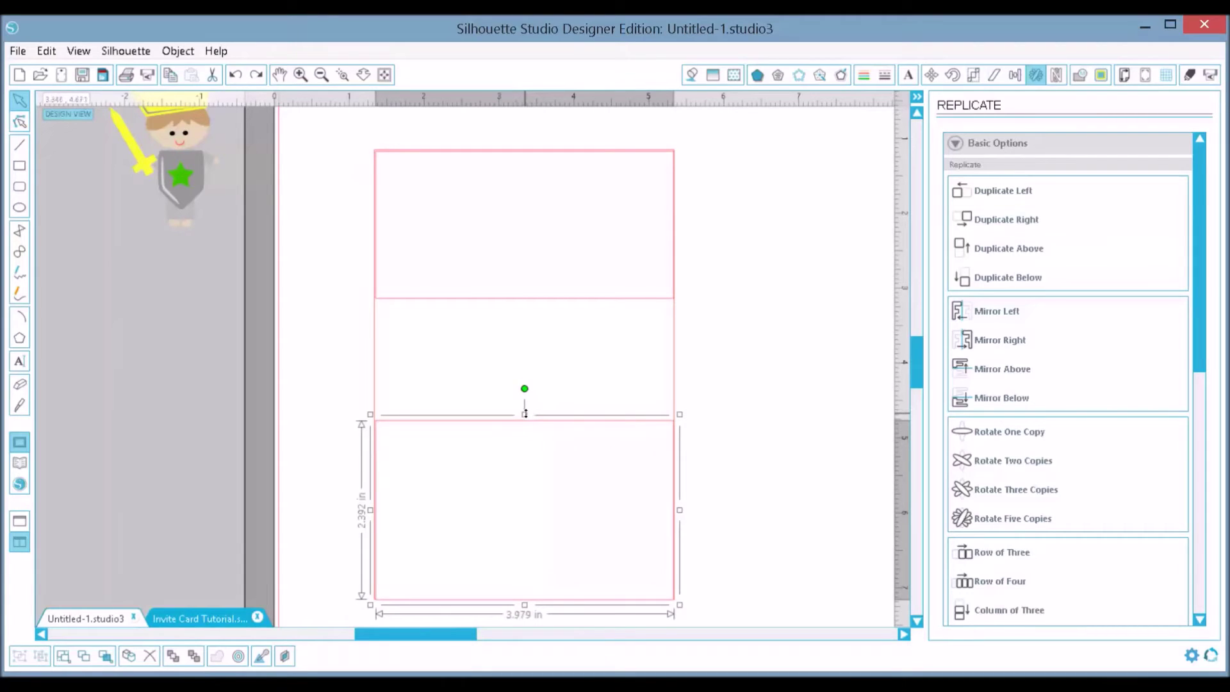
- Lower the bottom rectangle's upper edge to make the rectangle about 1.95 in high, and deselect it
drag(524, 413, 498, 447)
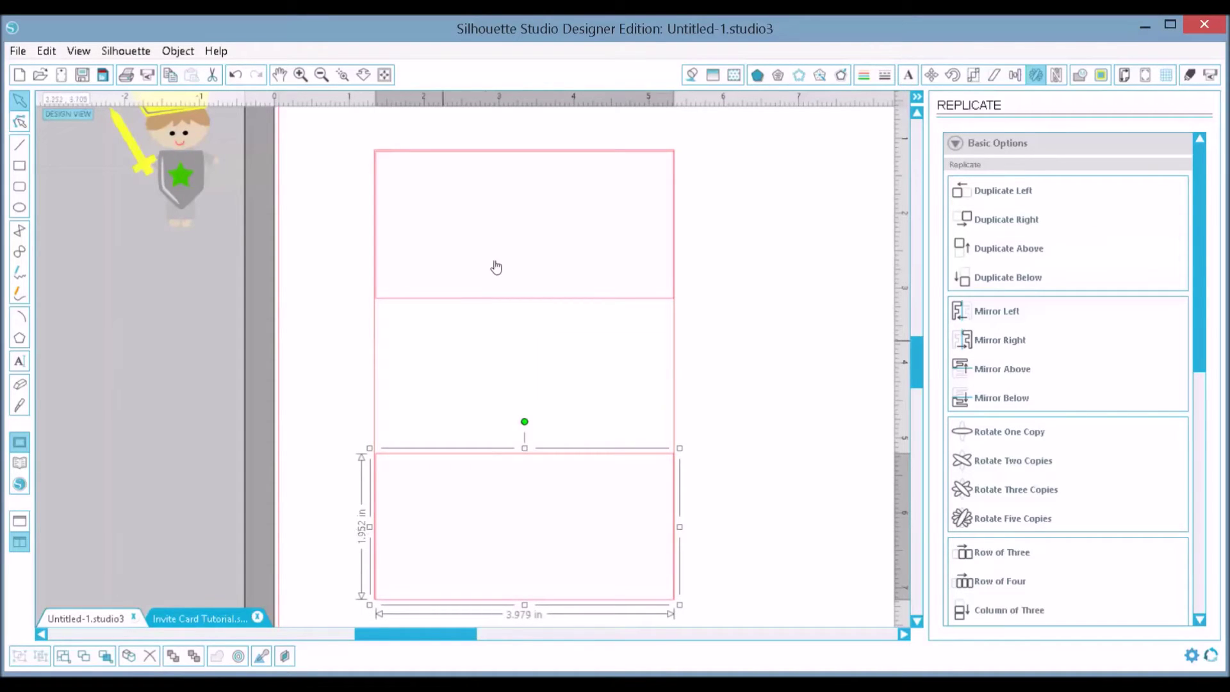
click(750, 312)
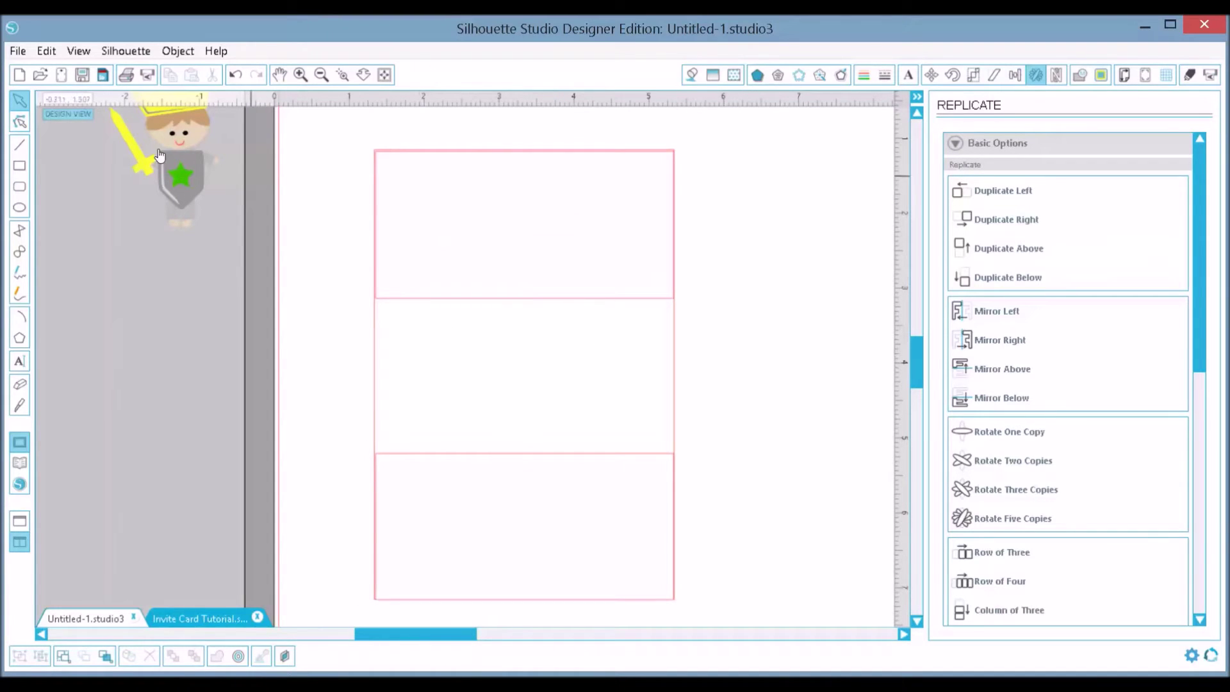
- Draw a narrow vertical strip about 0.14 in wide and 1.96 in high near the upper panel's left end
click(20, 167)
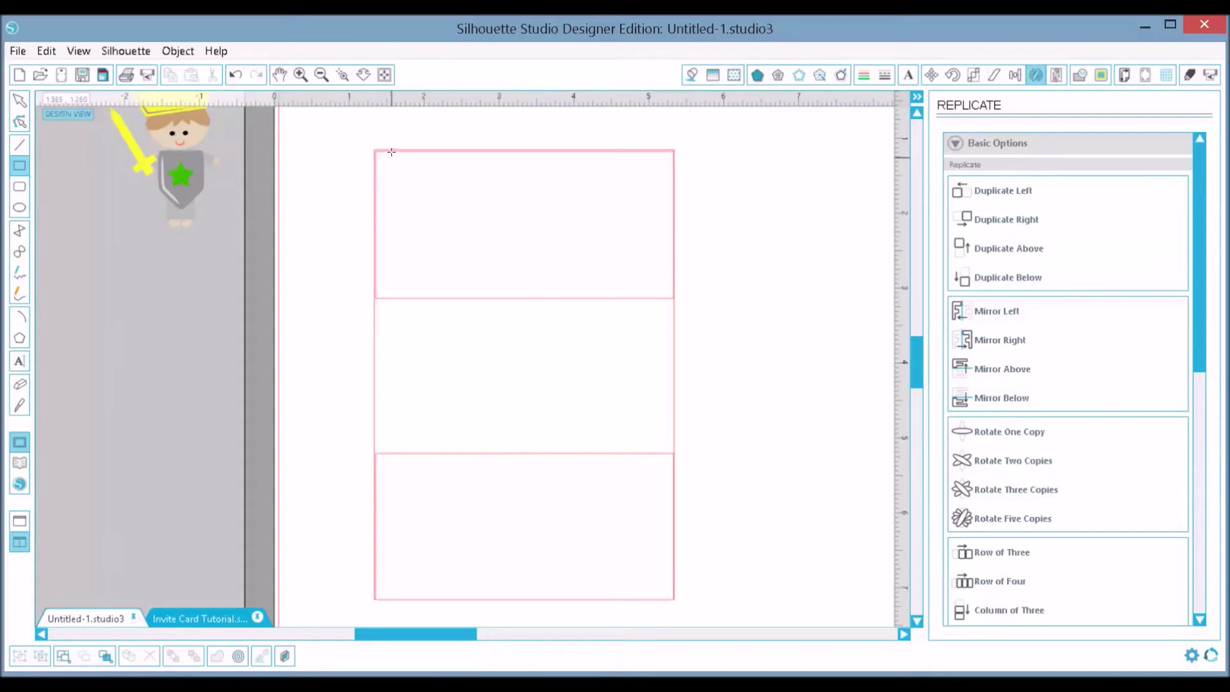
drag(389, 160, 396, 296)
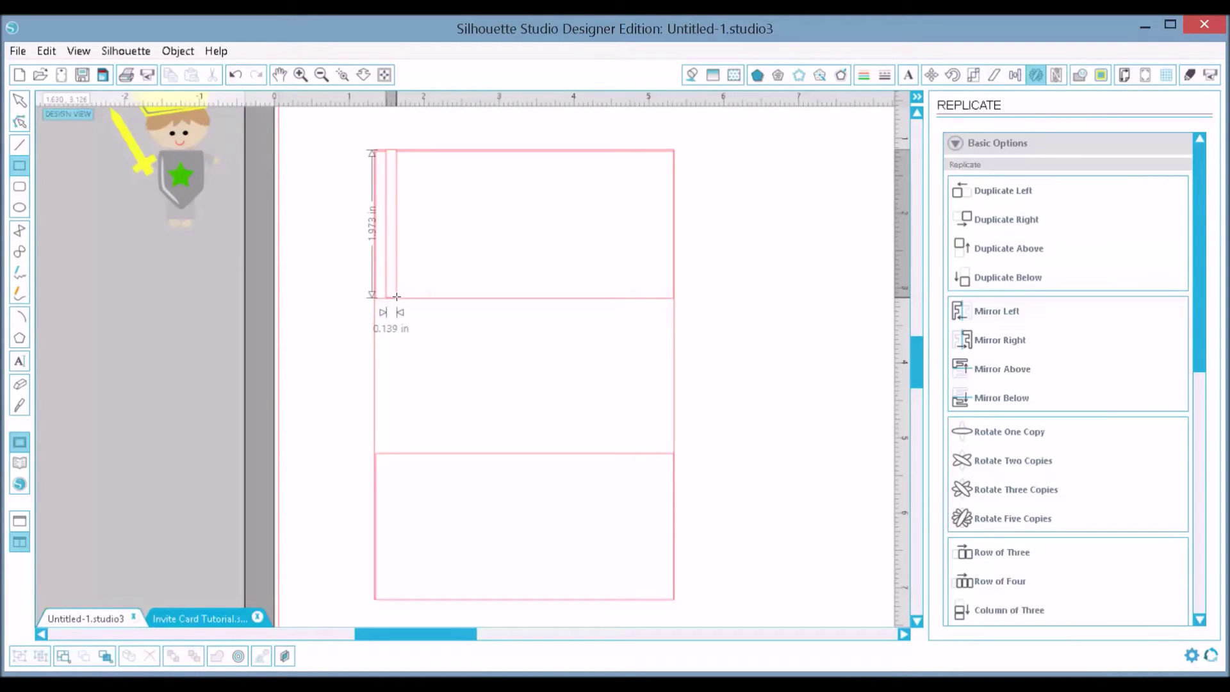
drag(396, 297, 397, 296)
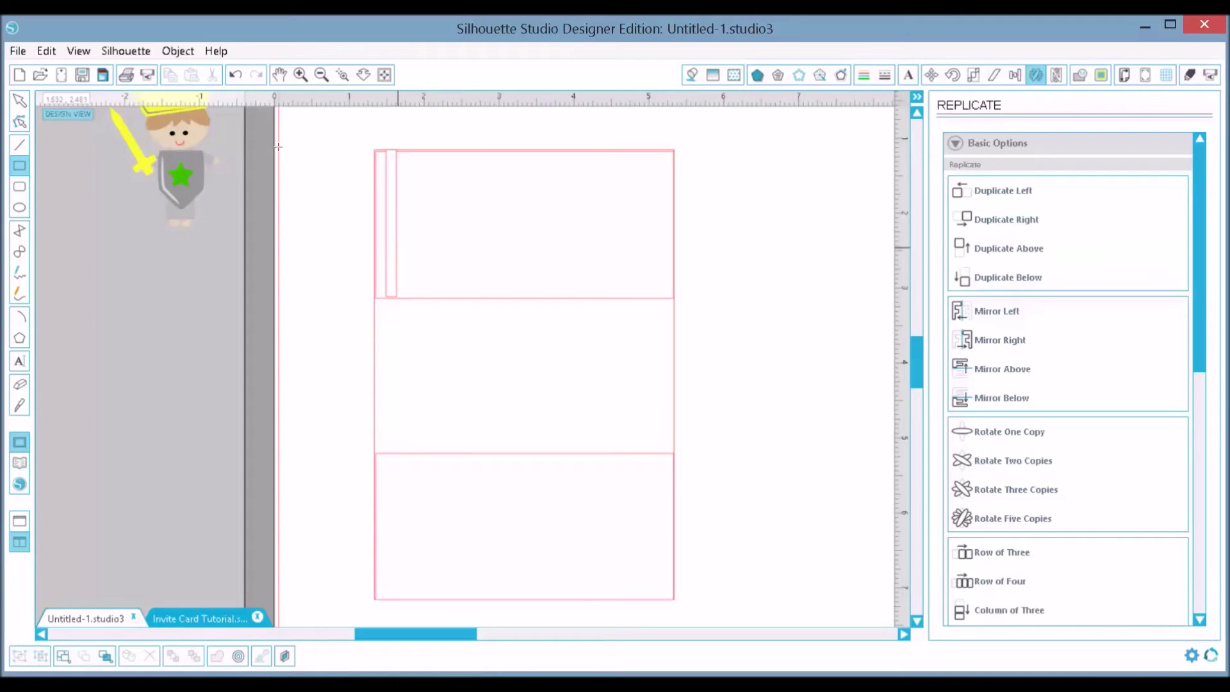
- Duplicate the narrow strip to its right and deselect the copy
click(20, 101)
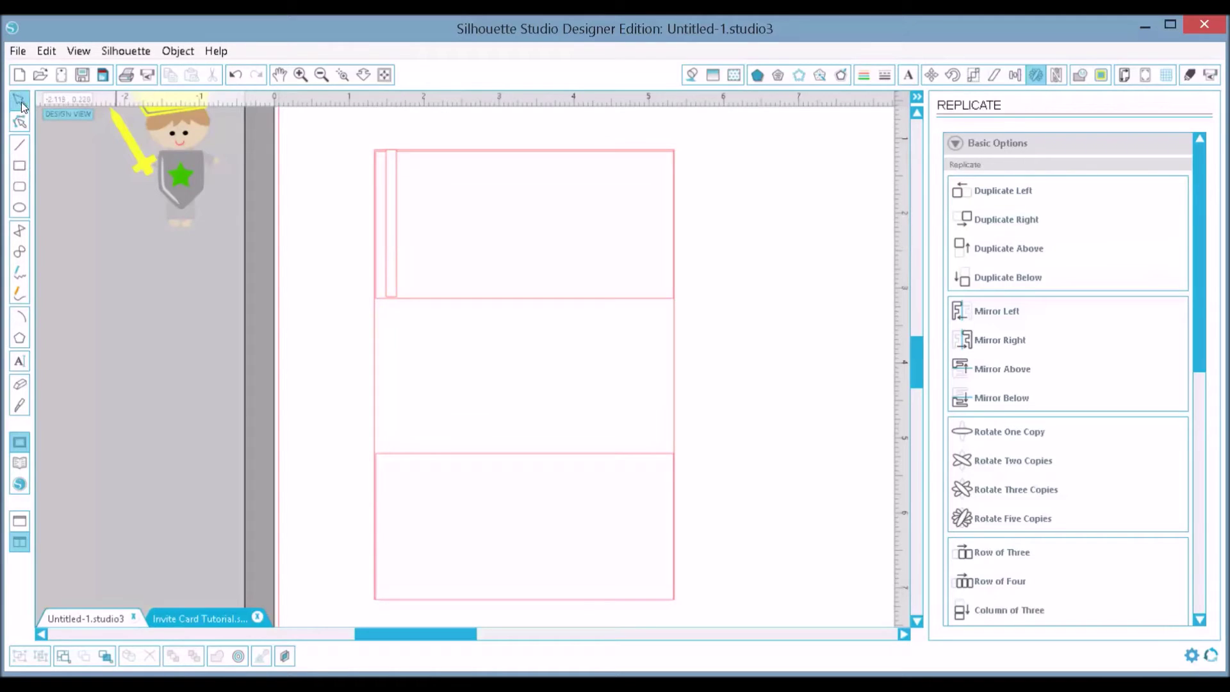
click(398, 255)
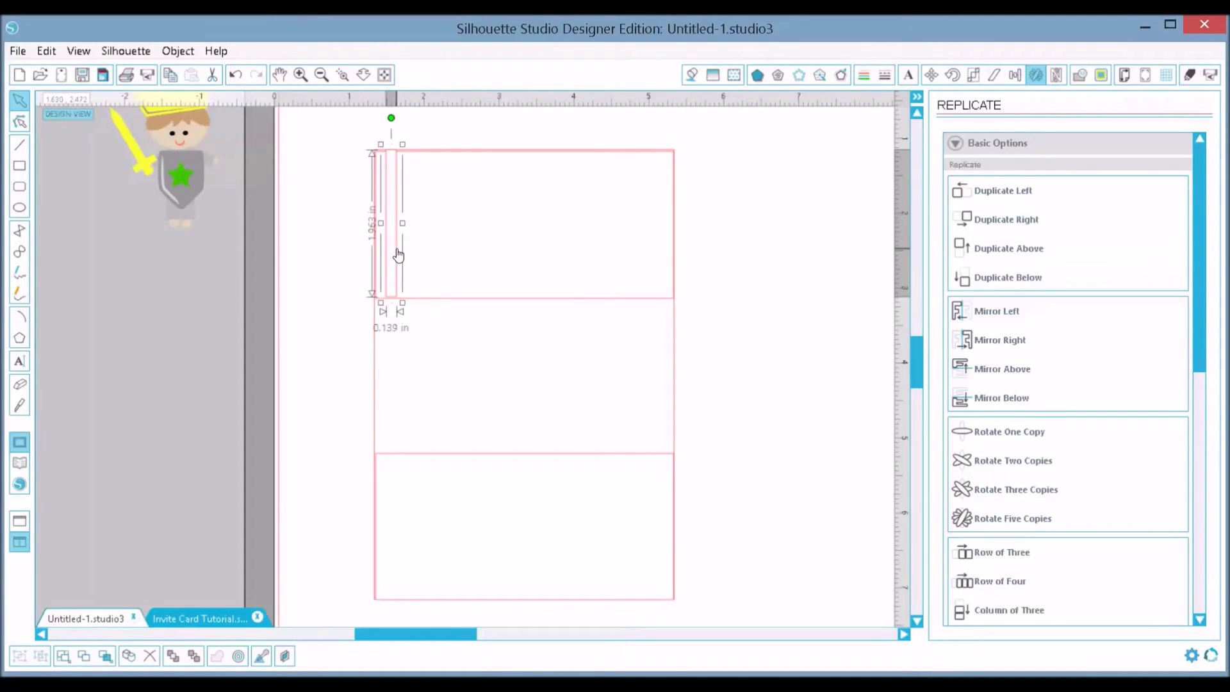
click(1016, 221)
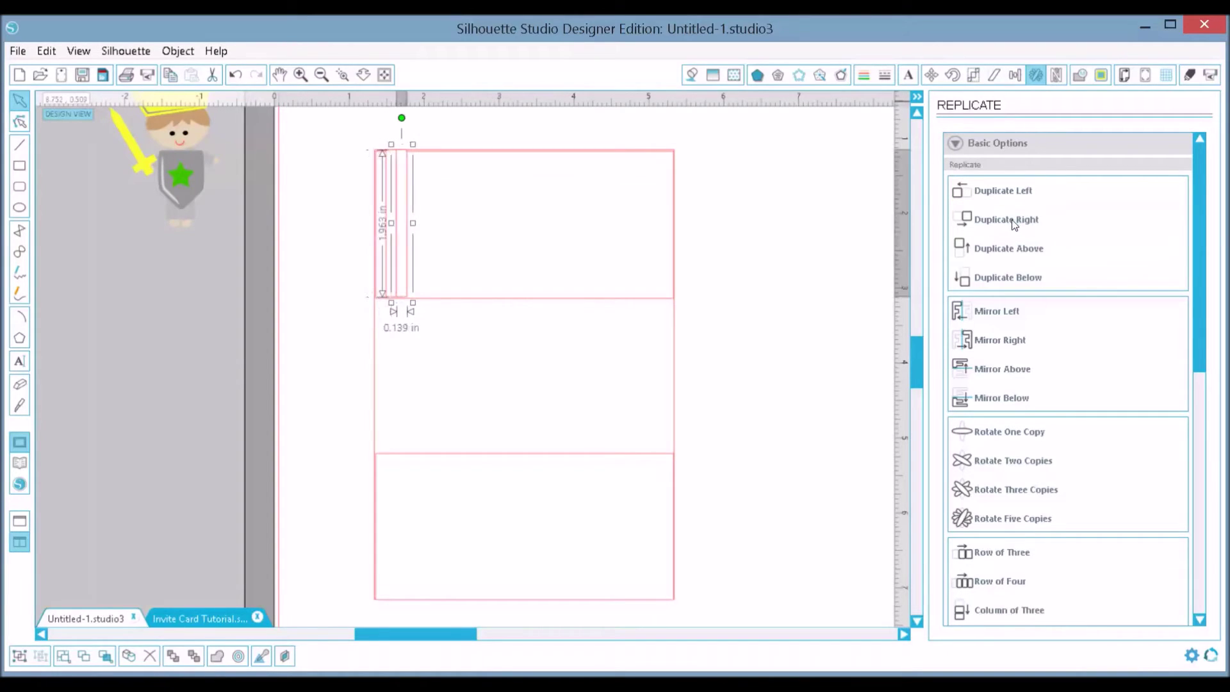
click(324, 269)
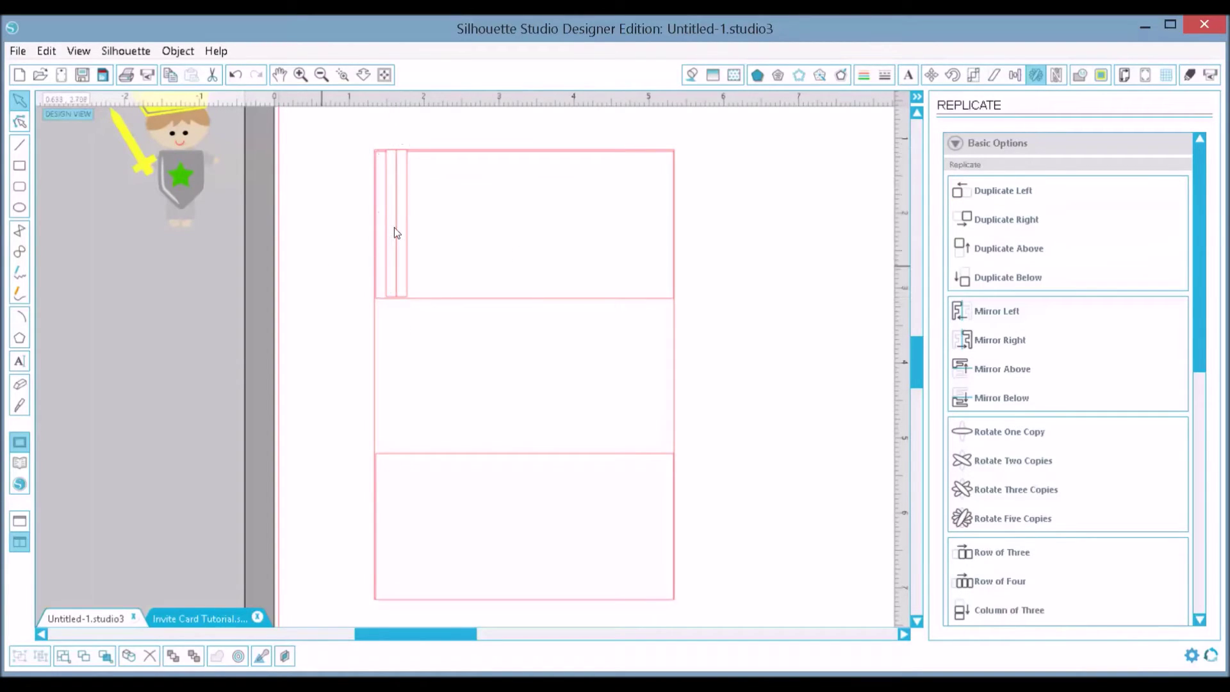
- Fill the first strip with the green of the prince's shield star and set its fill transparency to 50%
click(389, 237)
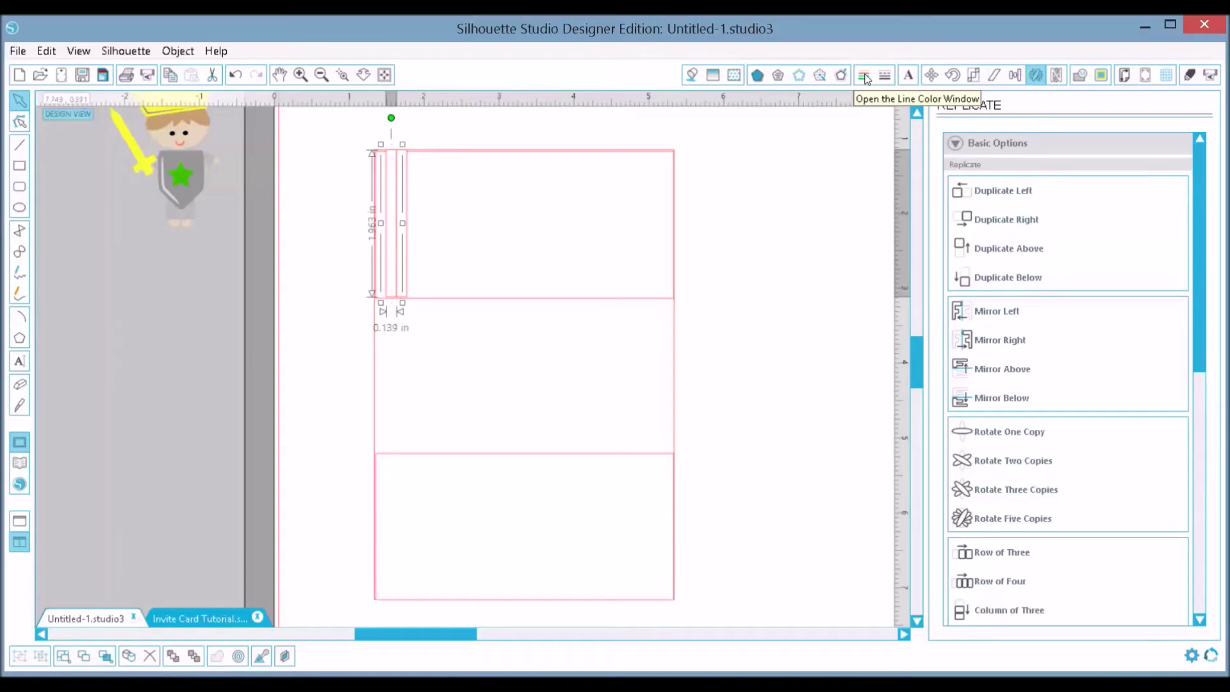
click(688, 78)
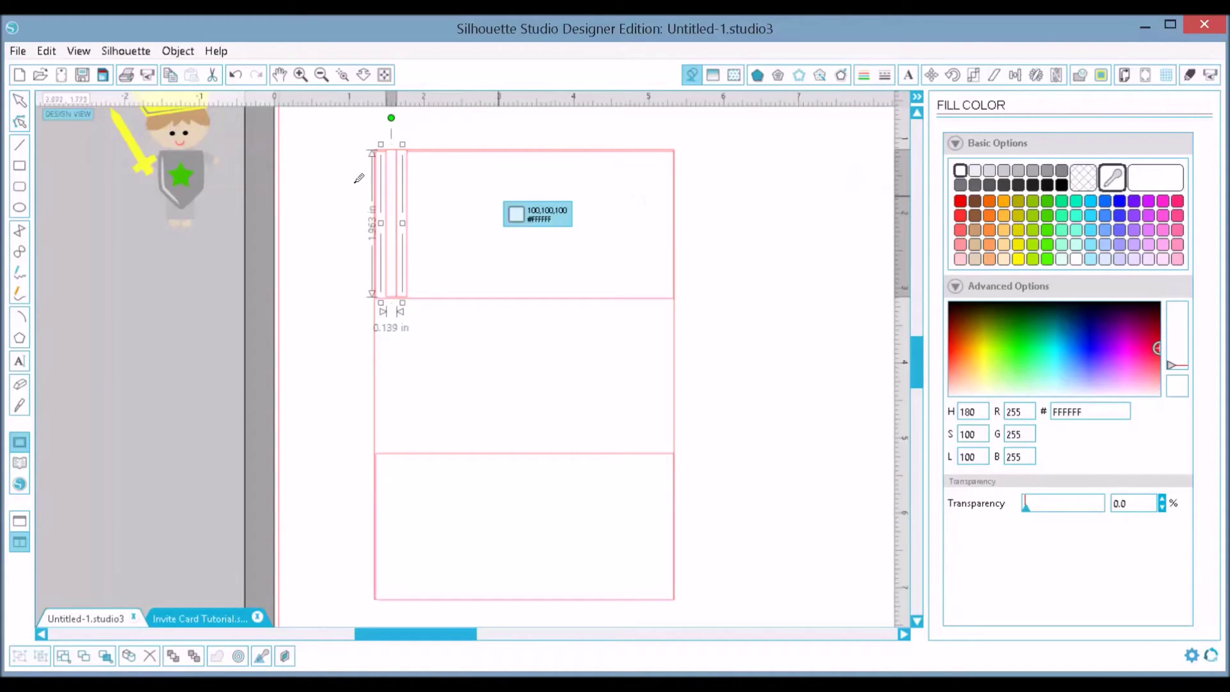
click(186, 166)
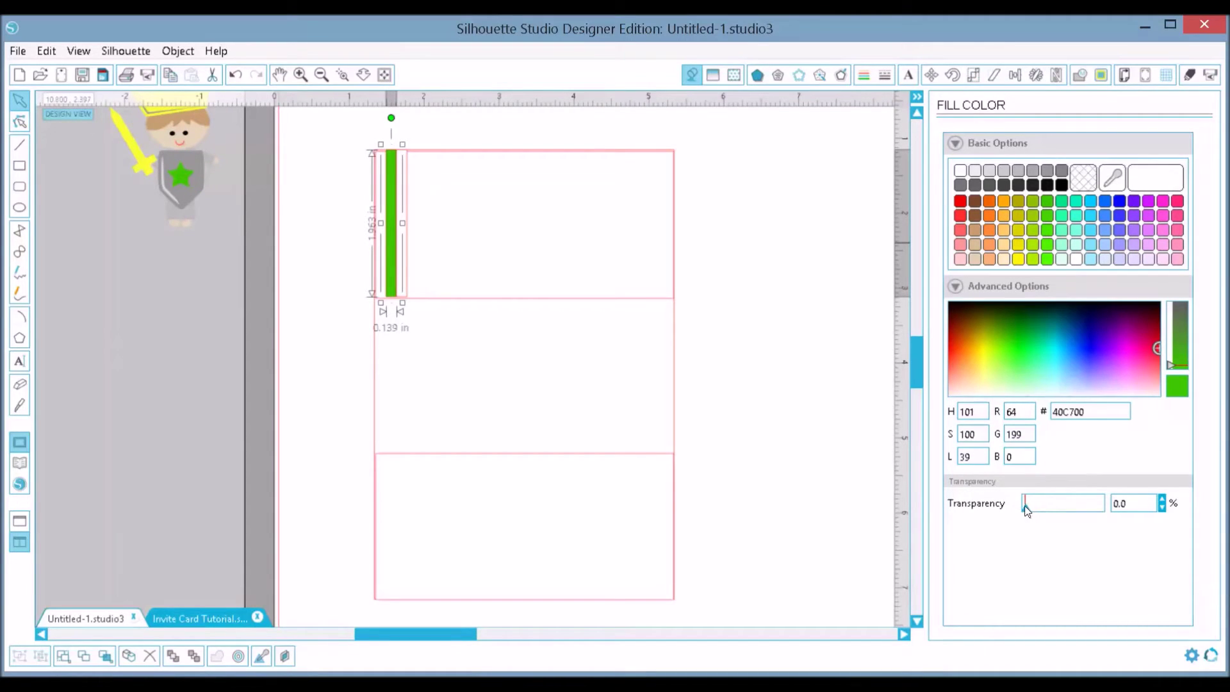
drag(1041, 508, 1051, 511)
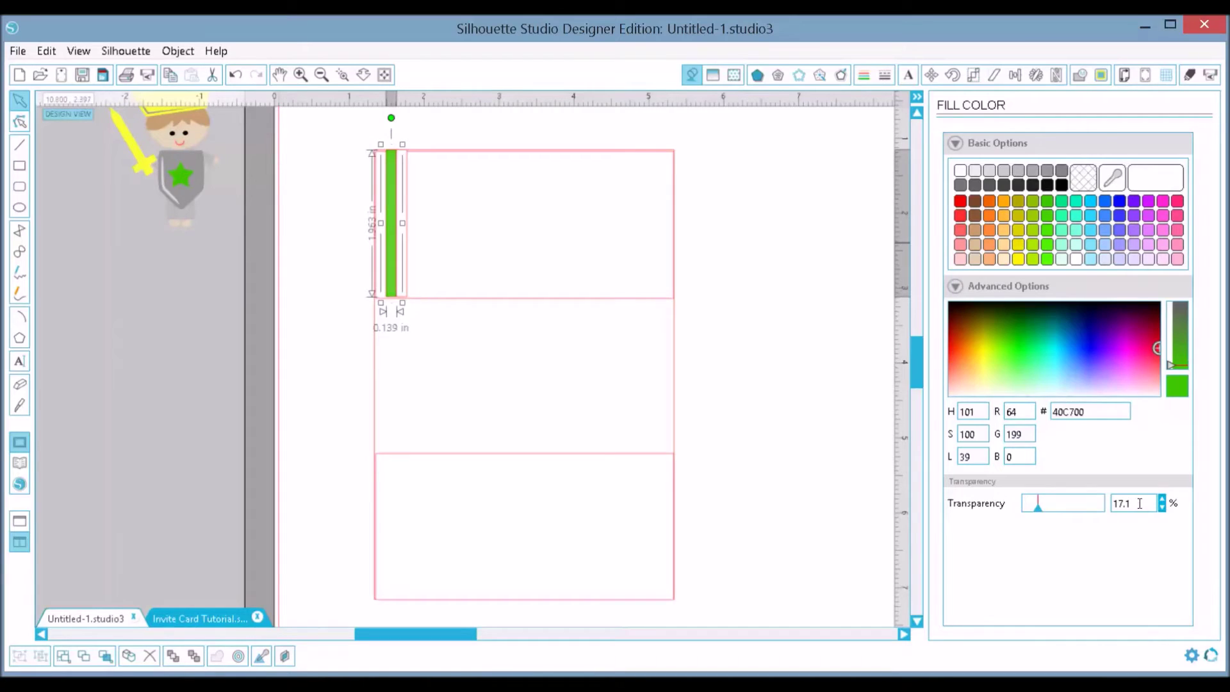
key(Return)
text(50)
key(Return)
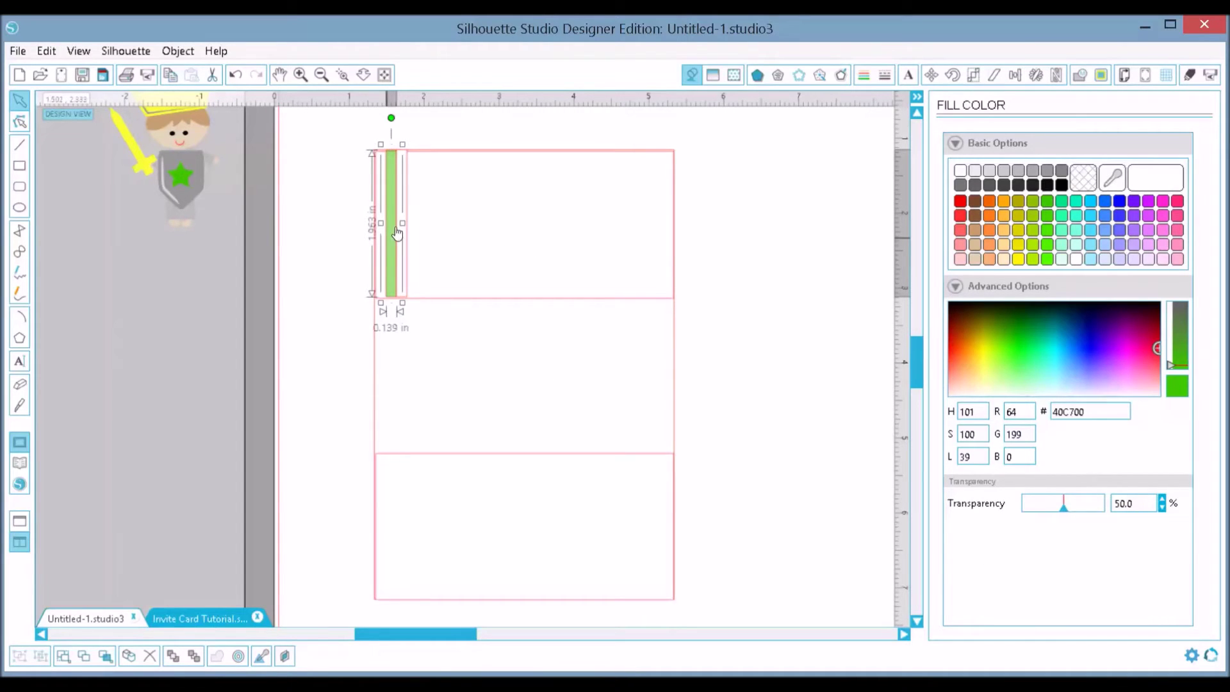
- Give the second strip the same green (40C700) for fill and outline, both at 50% transparency
drag(387, 245, 397, 245)
click(864, 75)
text(50)
key(Return)
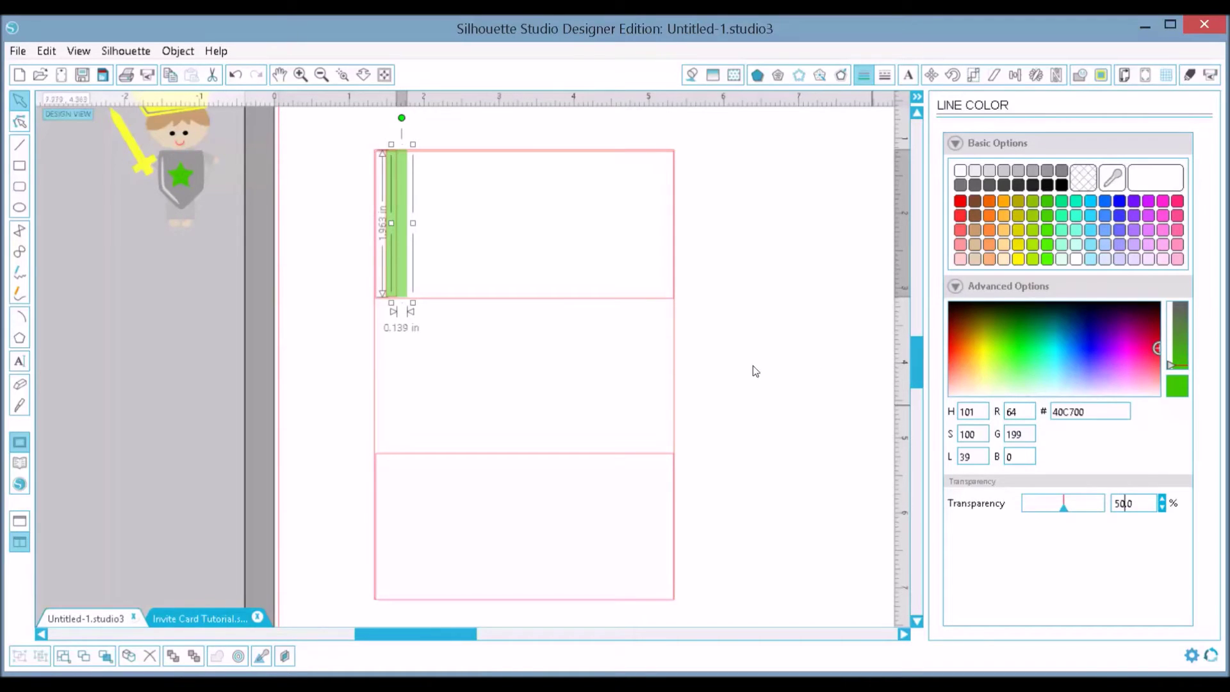
- Color the first strip's outline with the shield star's green, set the outline transparency to 50%, and deselect the strip
click(395, 265)
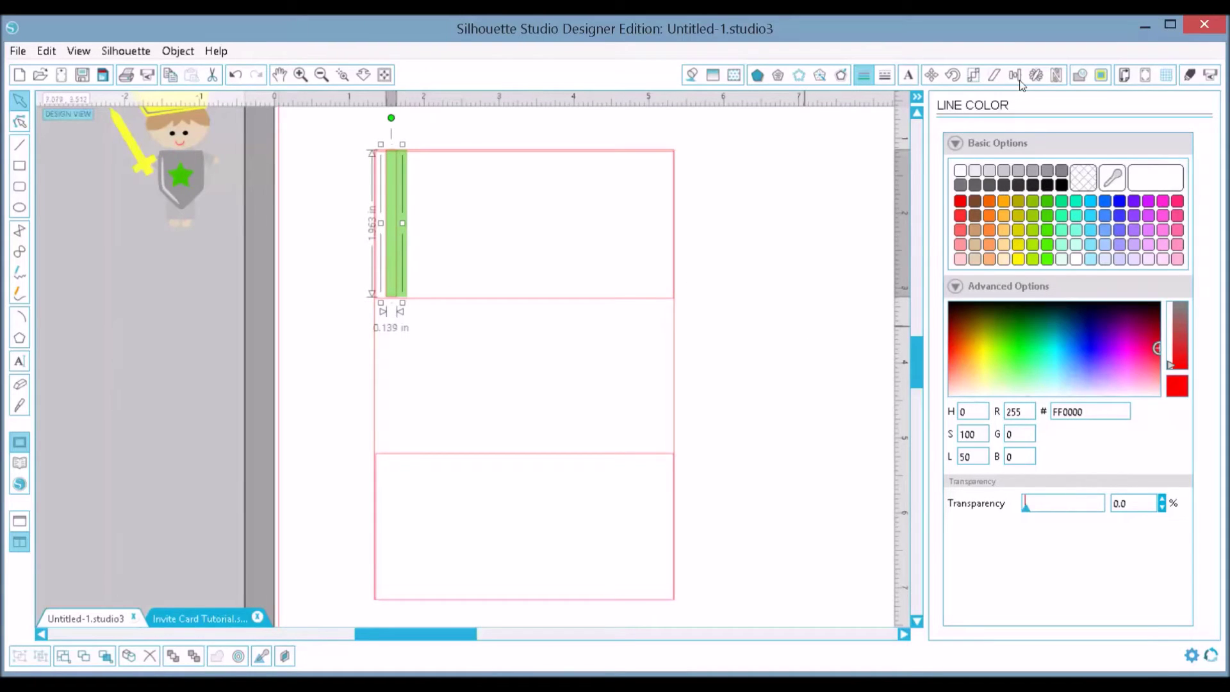
click(1118, 181)
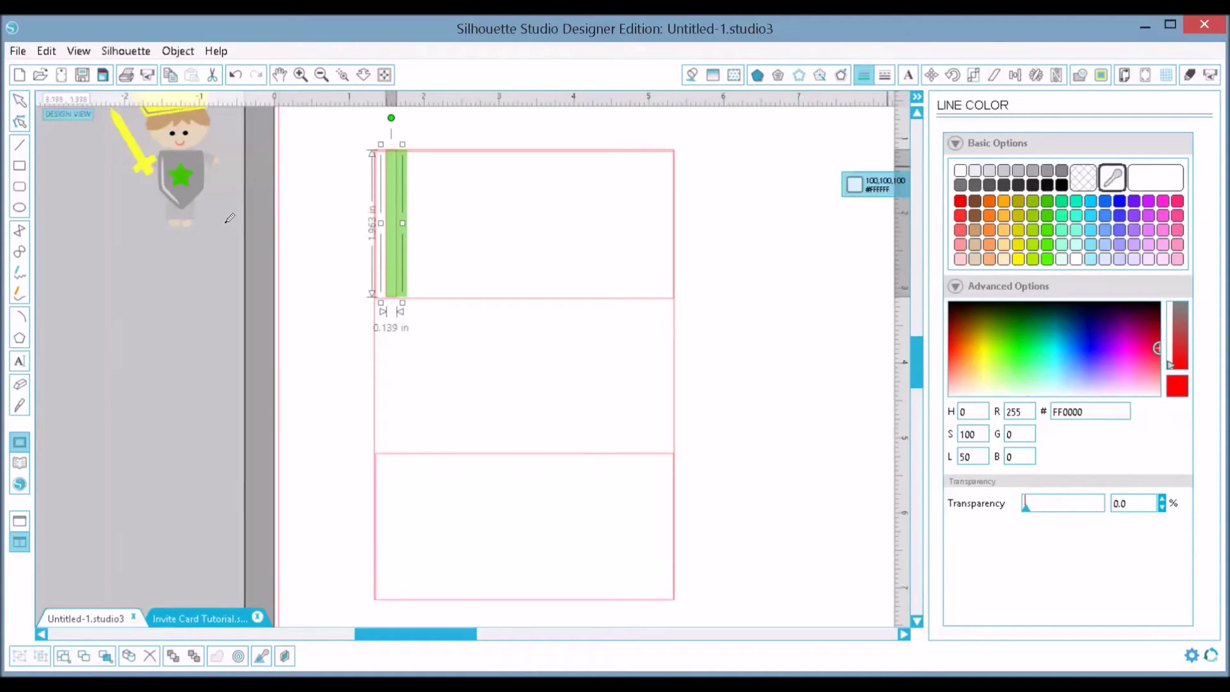
click(186, 171)
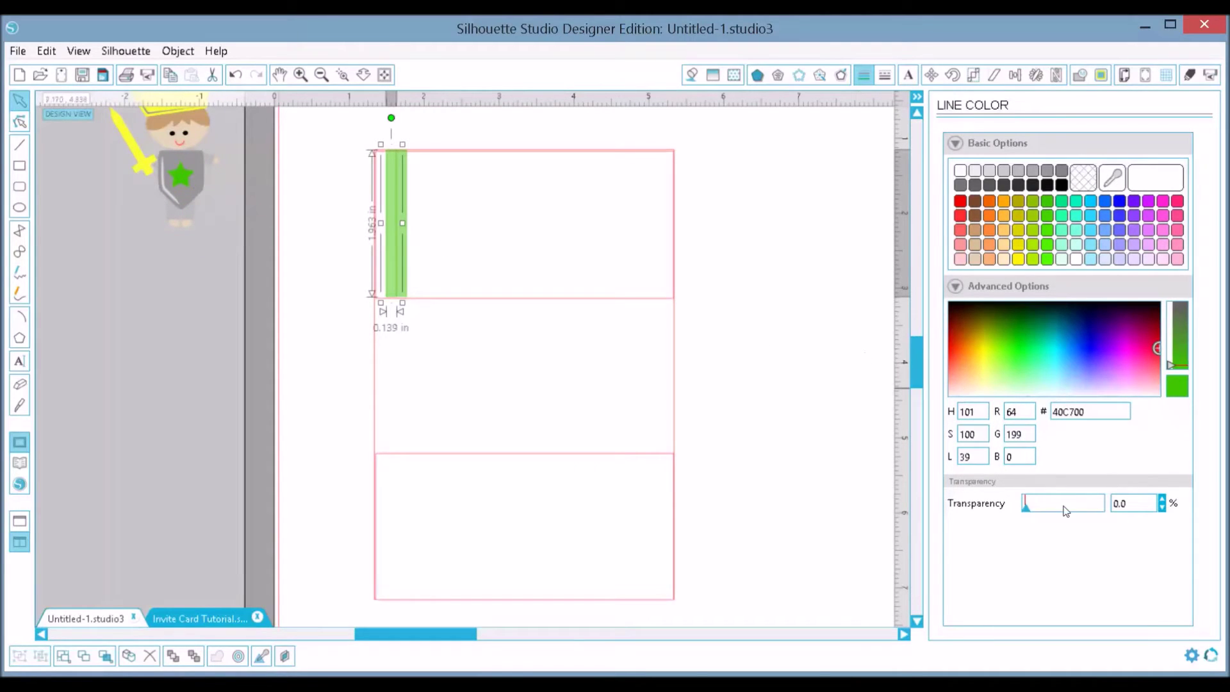
drag(1154, 499, 1081, 507)
click(411, 238)
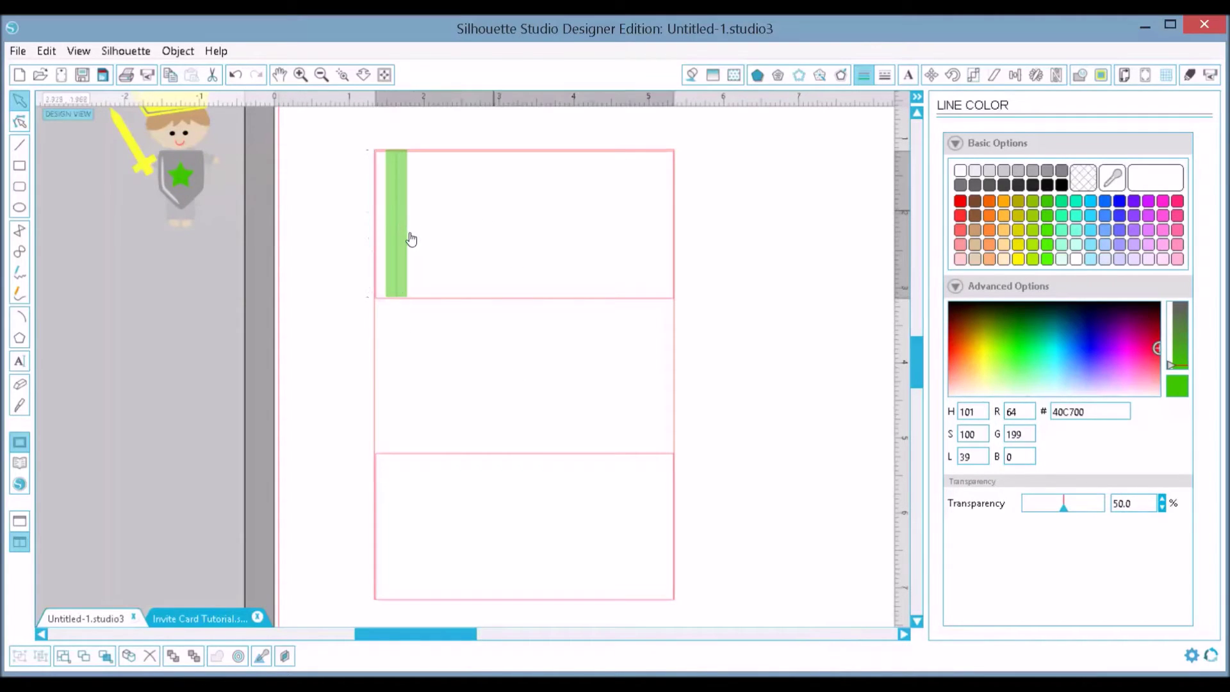
- Sample the first strip's pale green for the second strip's outline and intensify it to 94FF64
click(406, 240)
click(403, 237)
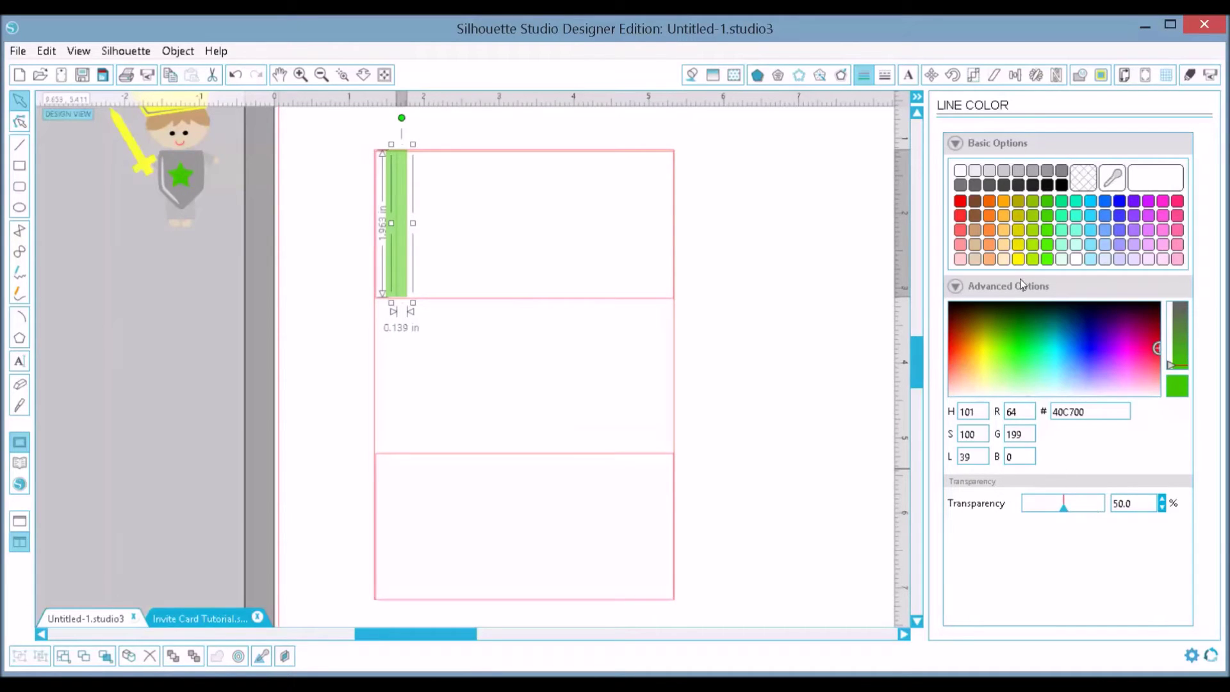
click(1111, 178)
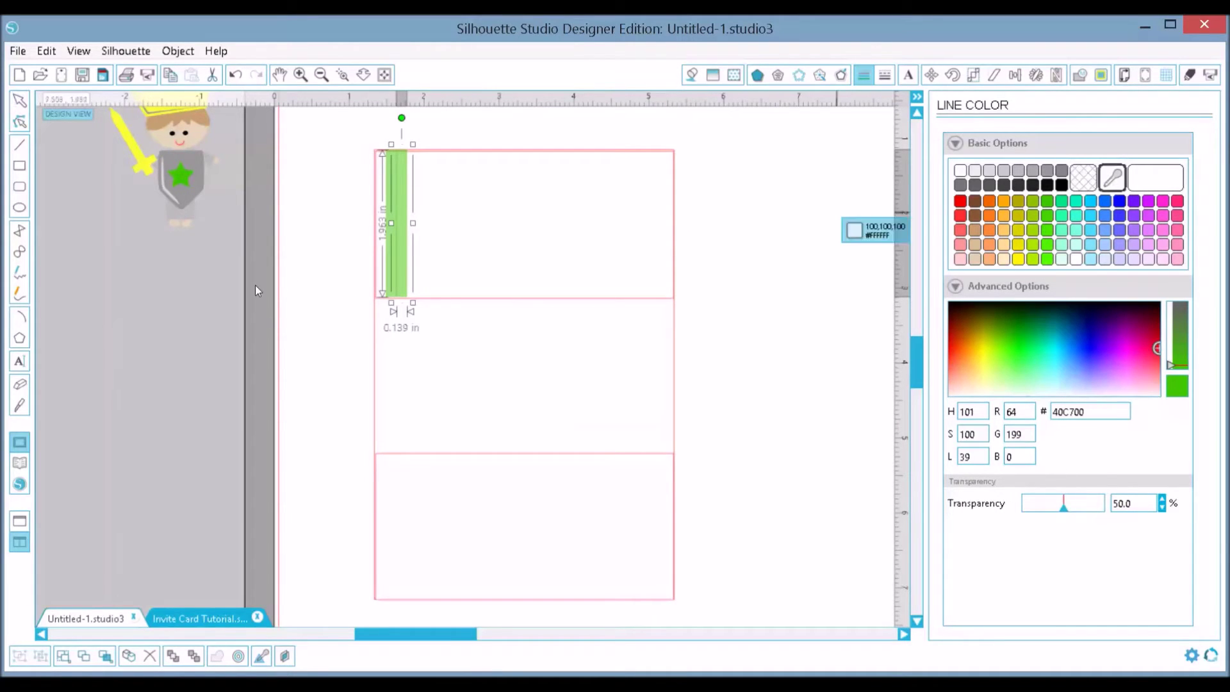
click(390, 189)
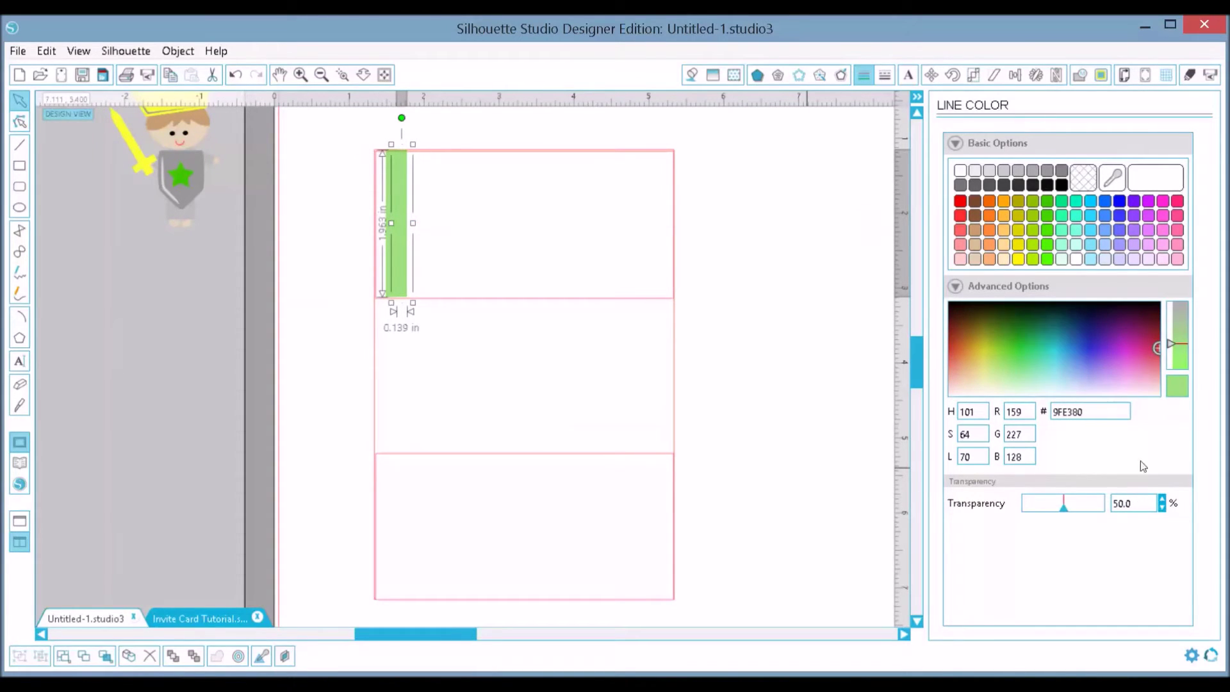
click(1169, 344)
click(1168, 340)
drag(1168, 336, 1169, 315)
click(1170, 353)
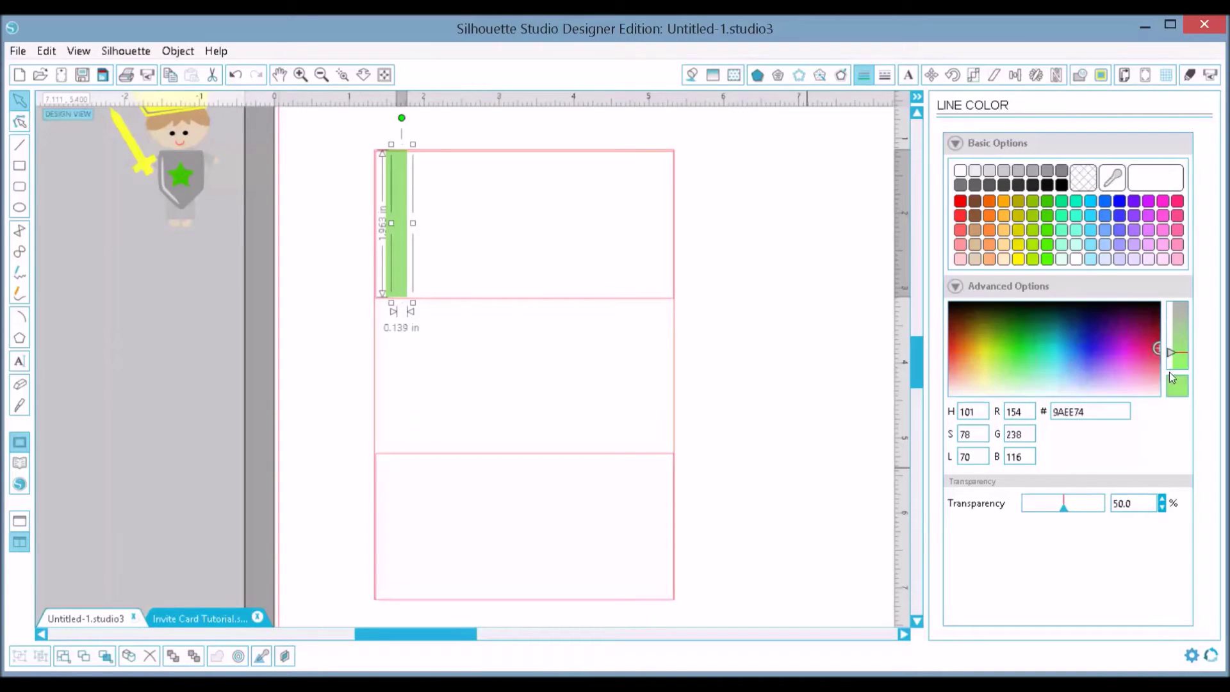
click(1167, 393)
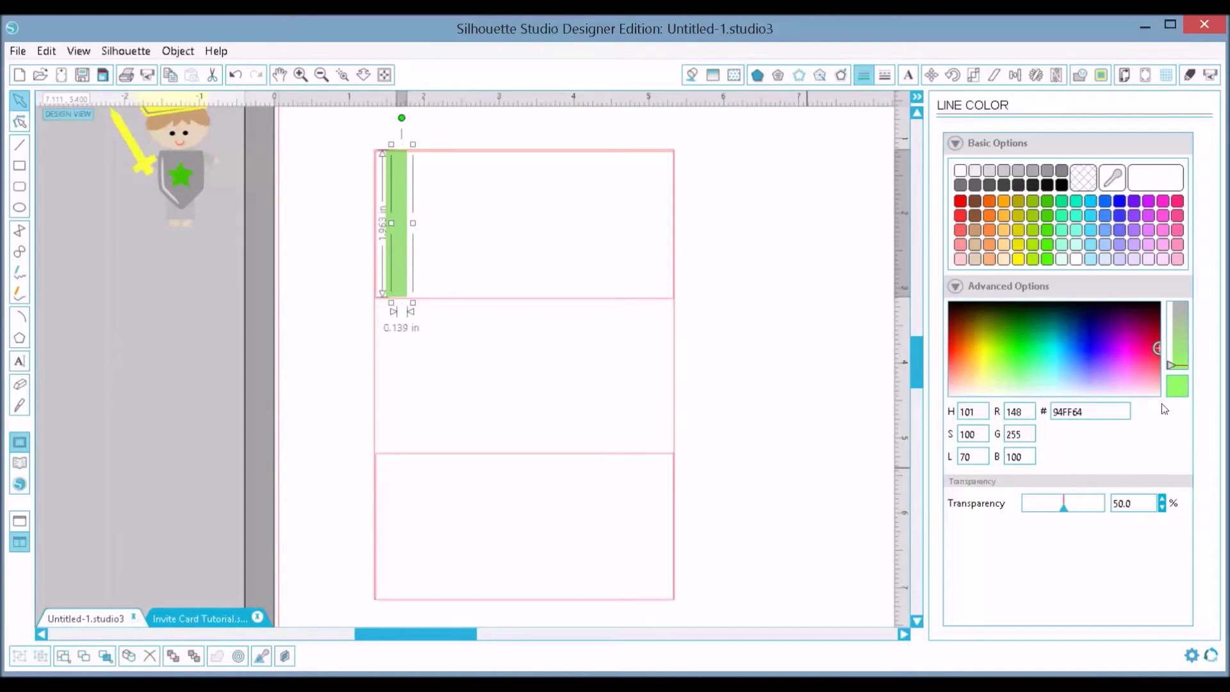
- Set the second strip's outline transparency to 75% and deselect the strip
key(Tab)
text(75)
key(Return)
click(337, 234)
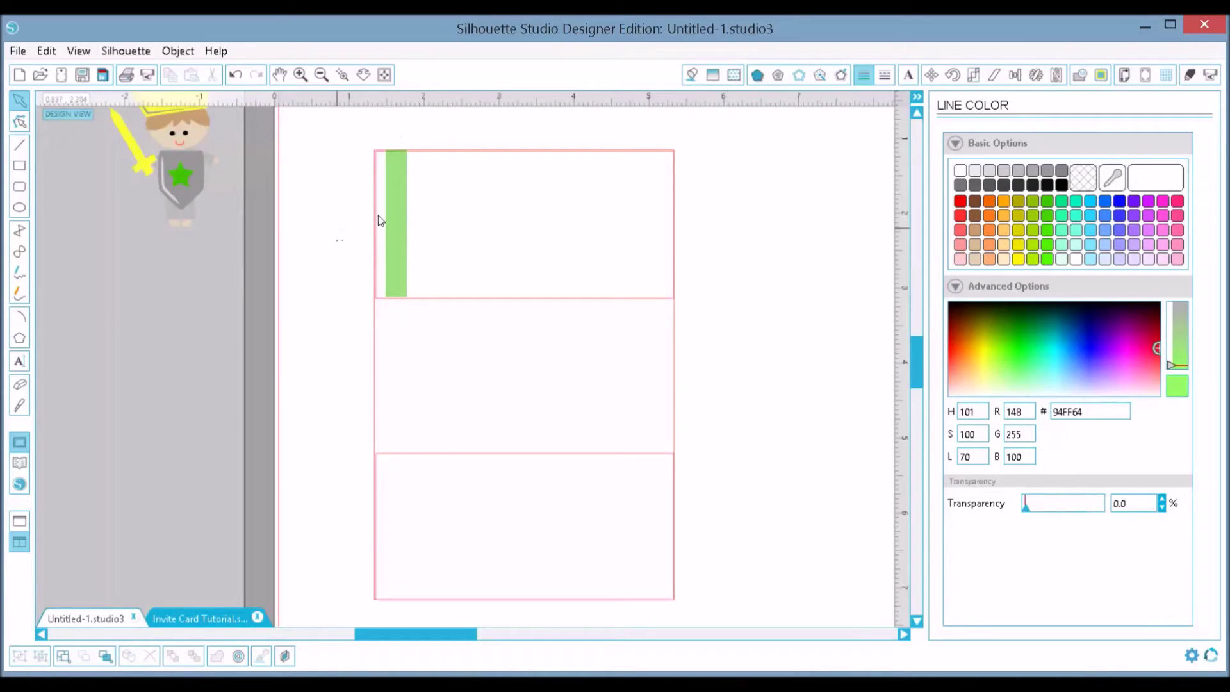
- Change the second strip's outline color to the lighter green 98FE94
click(403, 207)
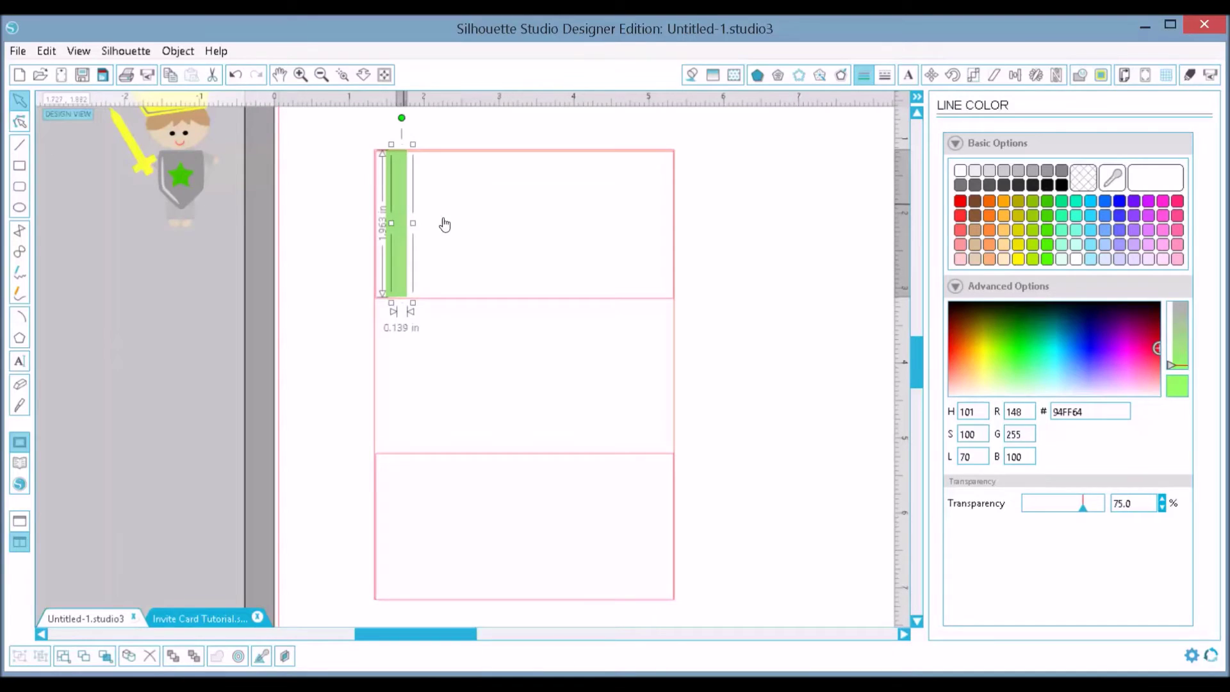
click(1021, 378)
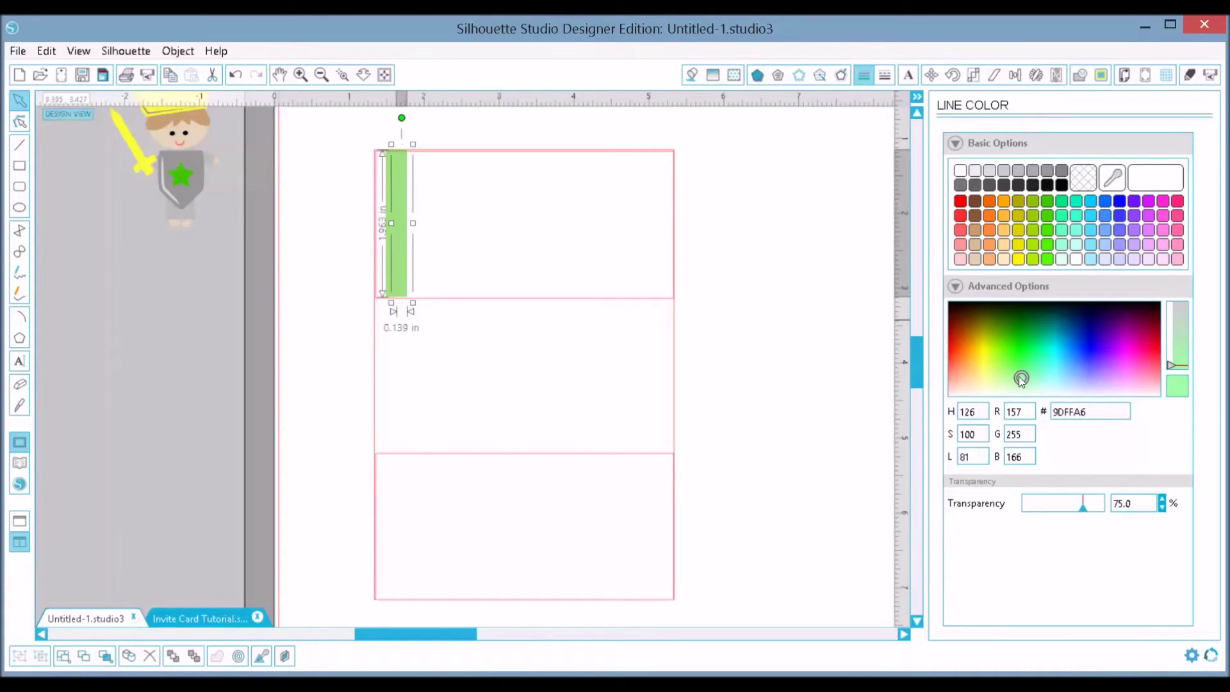
click(1018, 379)
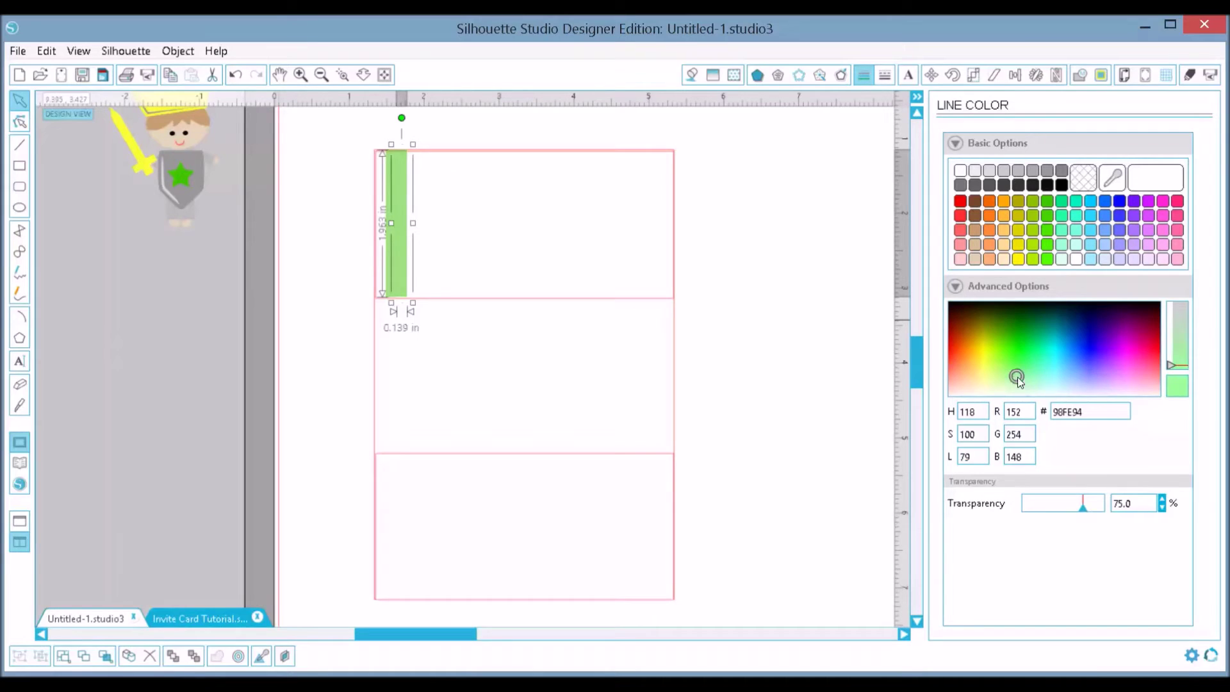
- Set the second strip's fill transparency to 75% and deselect the strip
click(692, 75)
click(1041, 342)
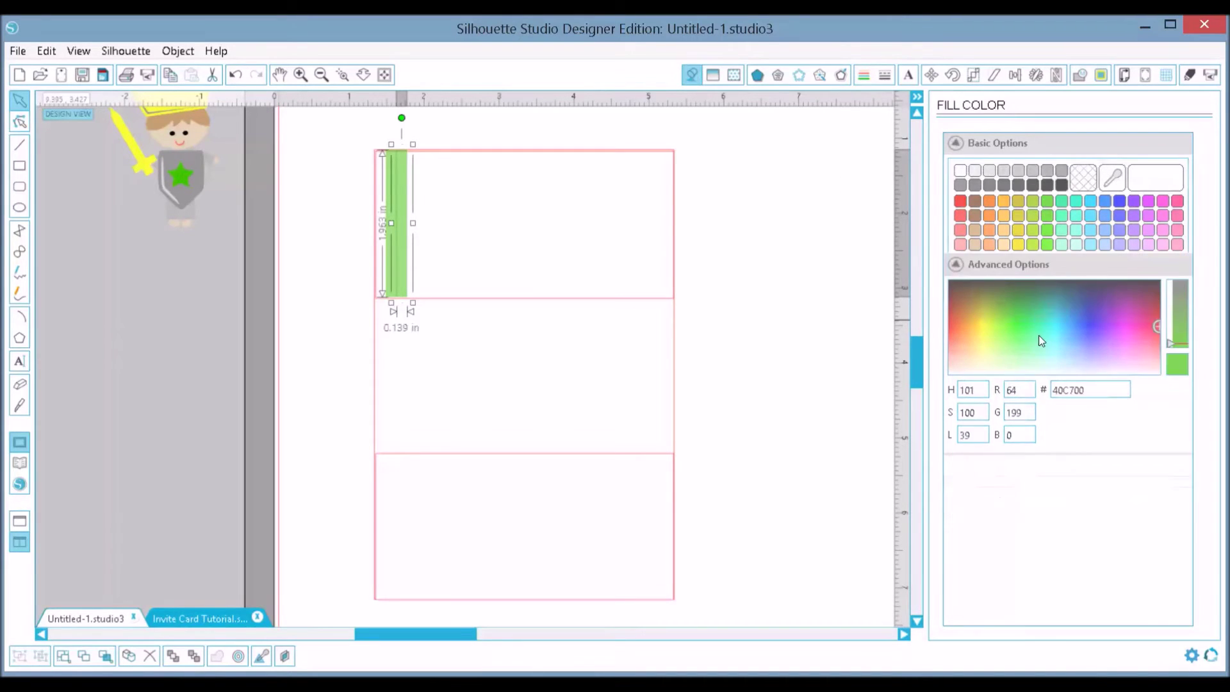
double_click(1103, 517)
text(75)
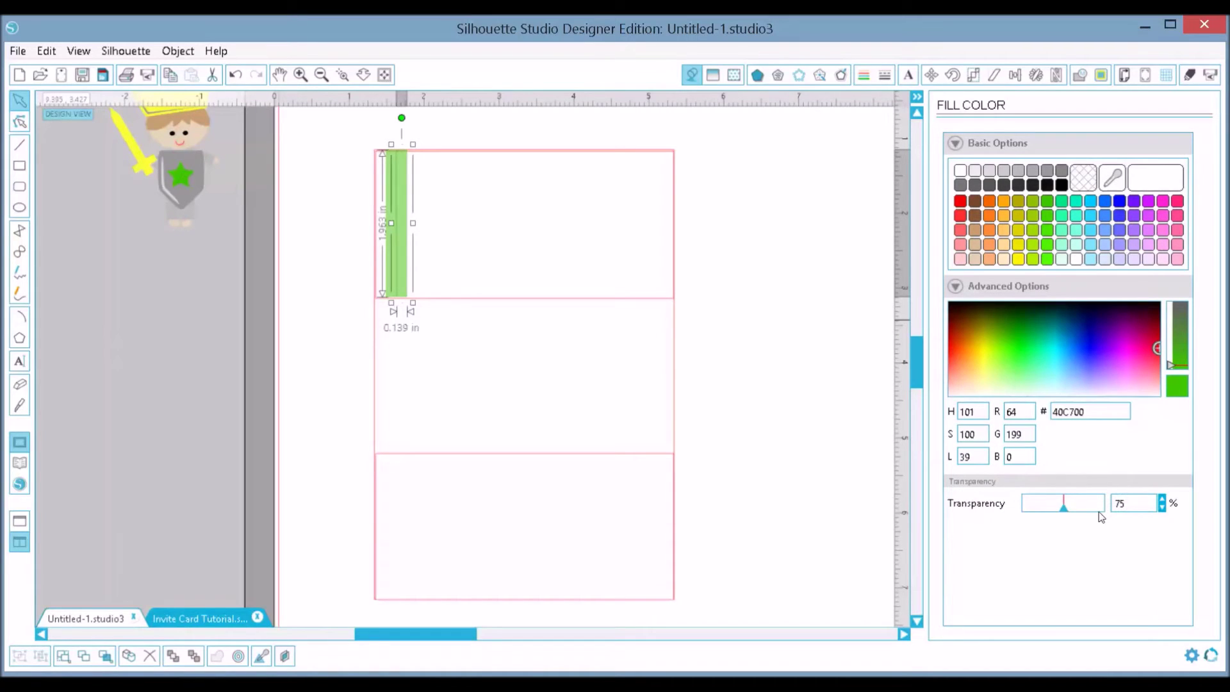
text(.)
key(Return)
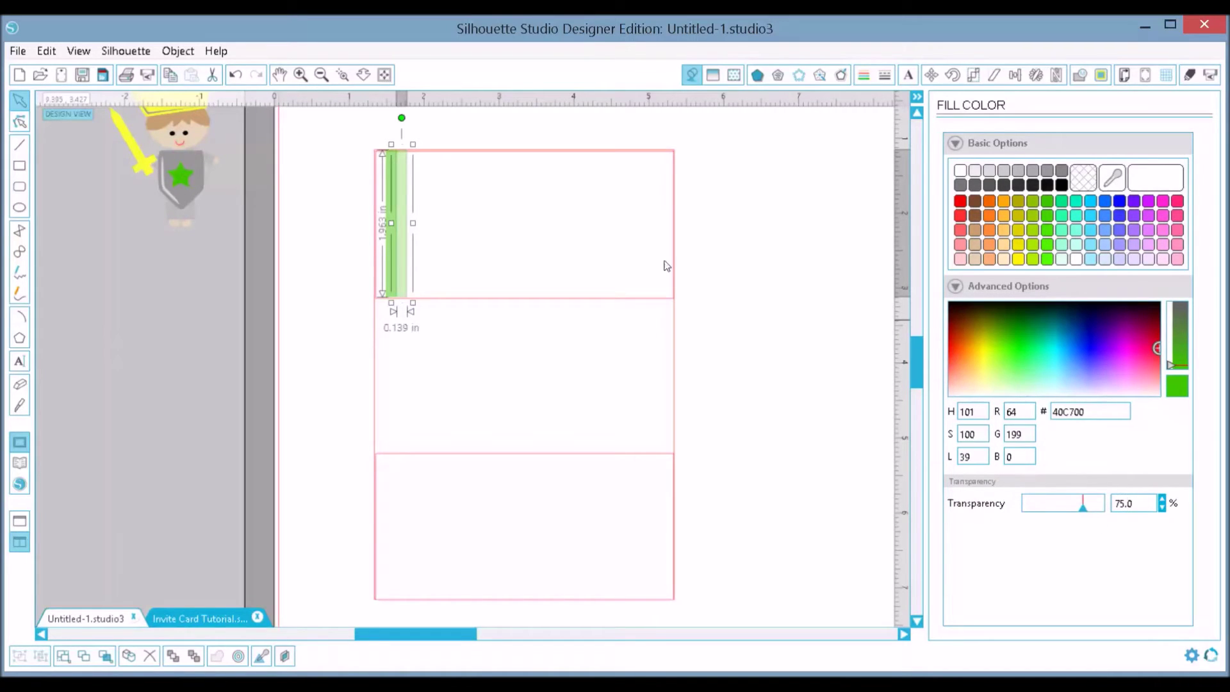
click(290, 263)
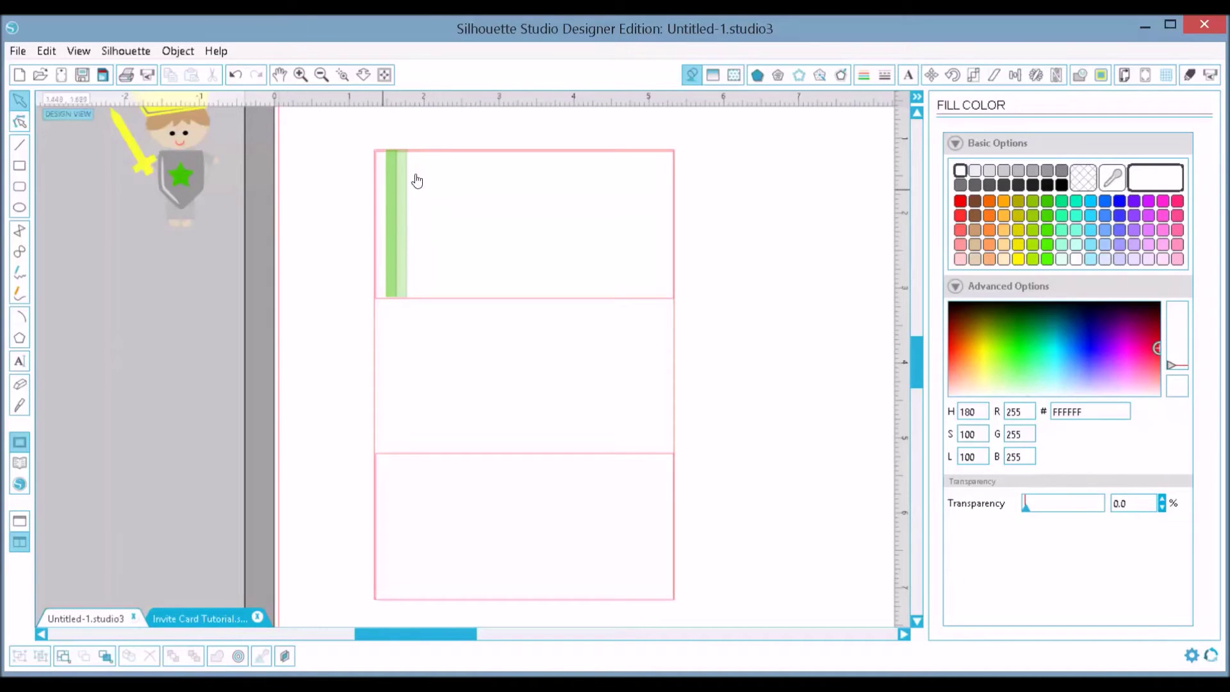
- Select the two green strips as a pair and replicate them four times with Row of Four across the top panel
click(393, 213)
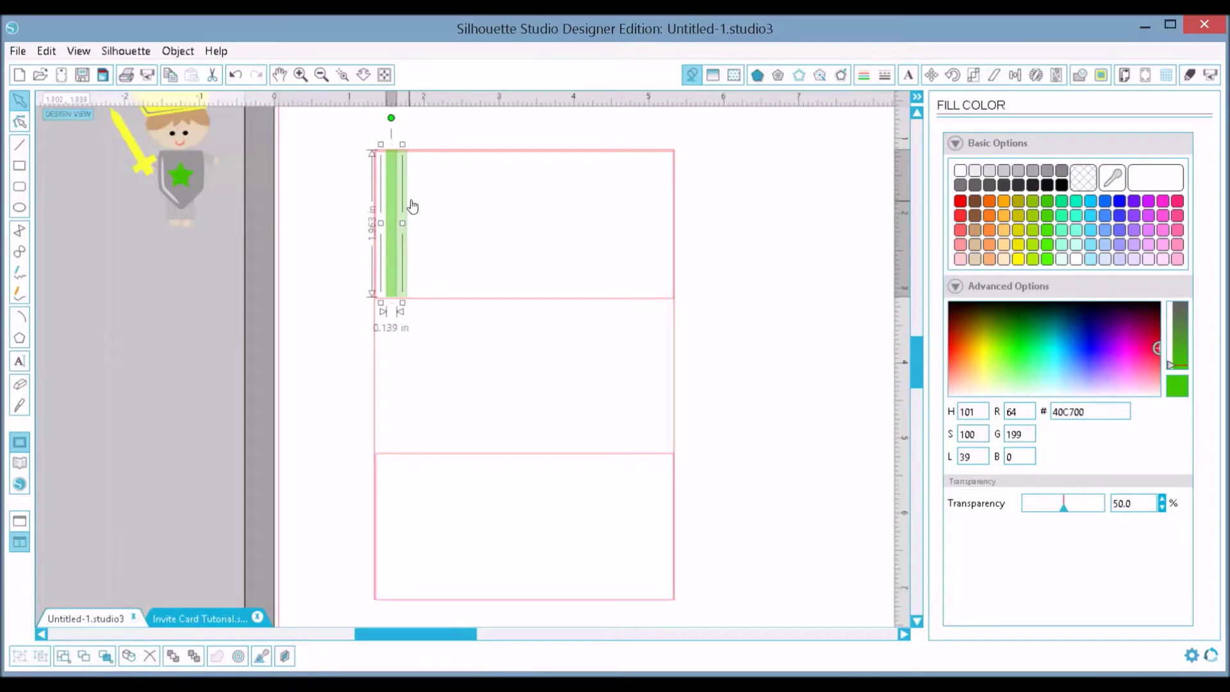
key(ctrl+d)
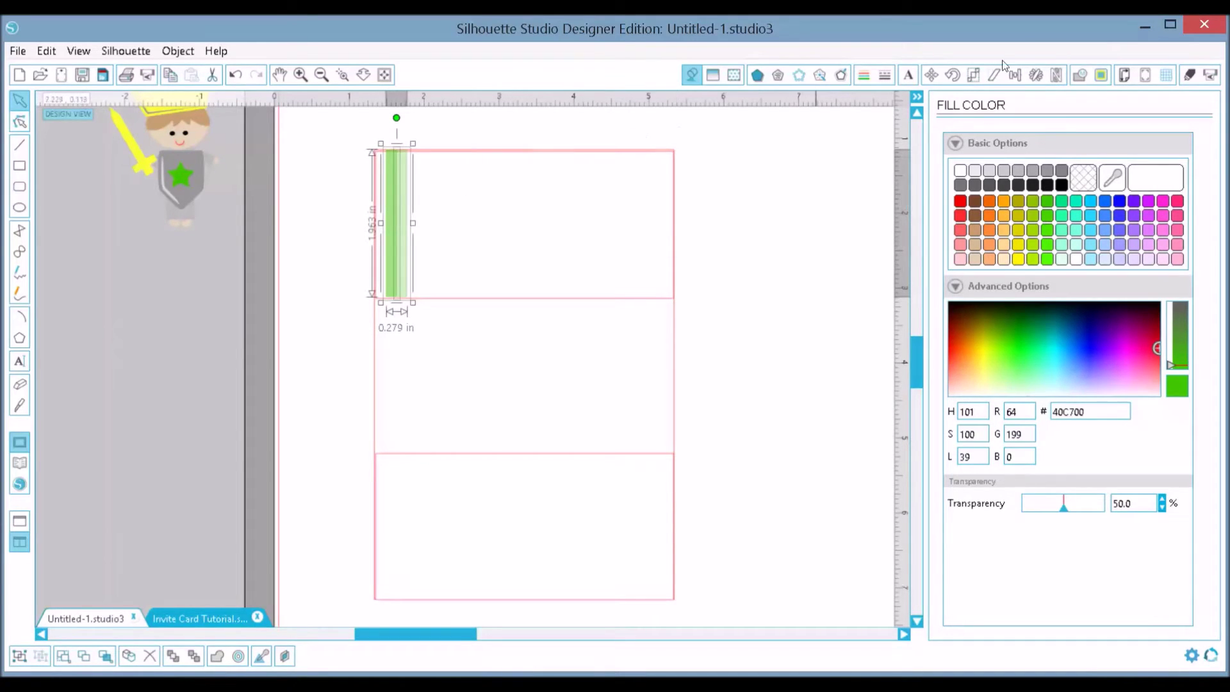
click(1038, 77)
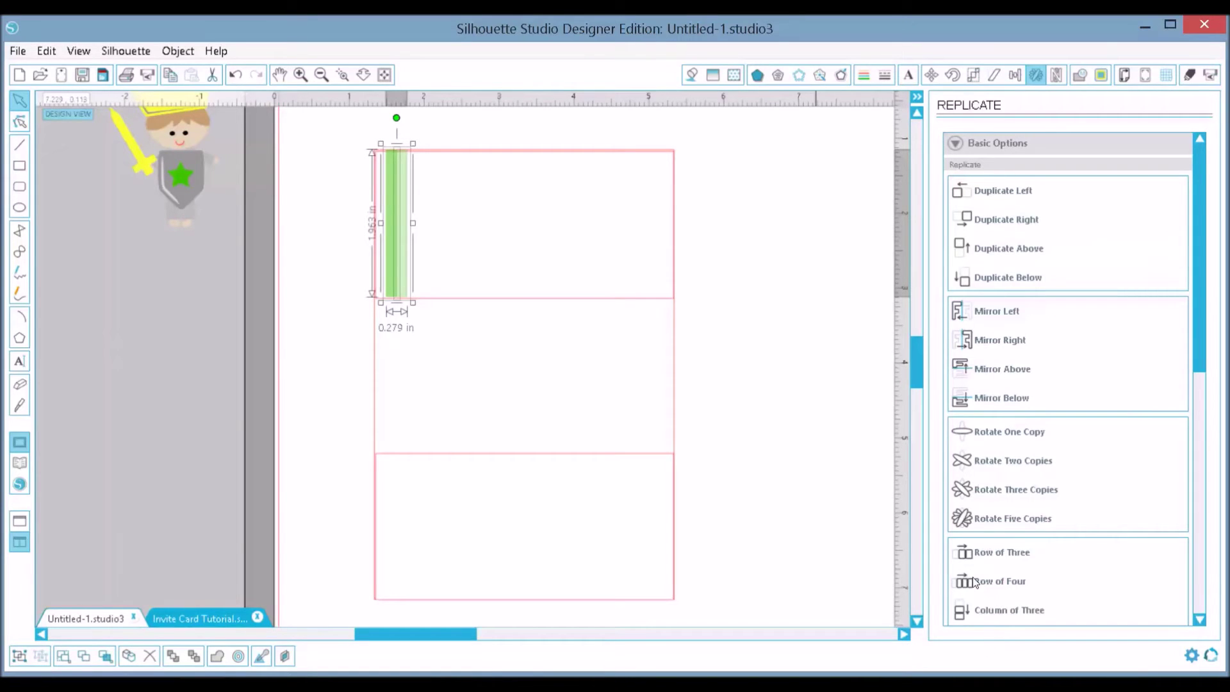
click(1001, 581)
click(999, 579)
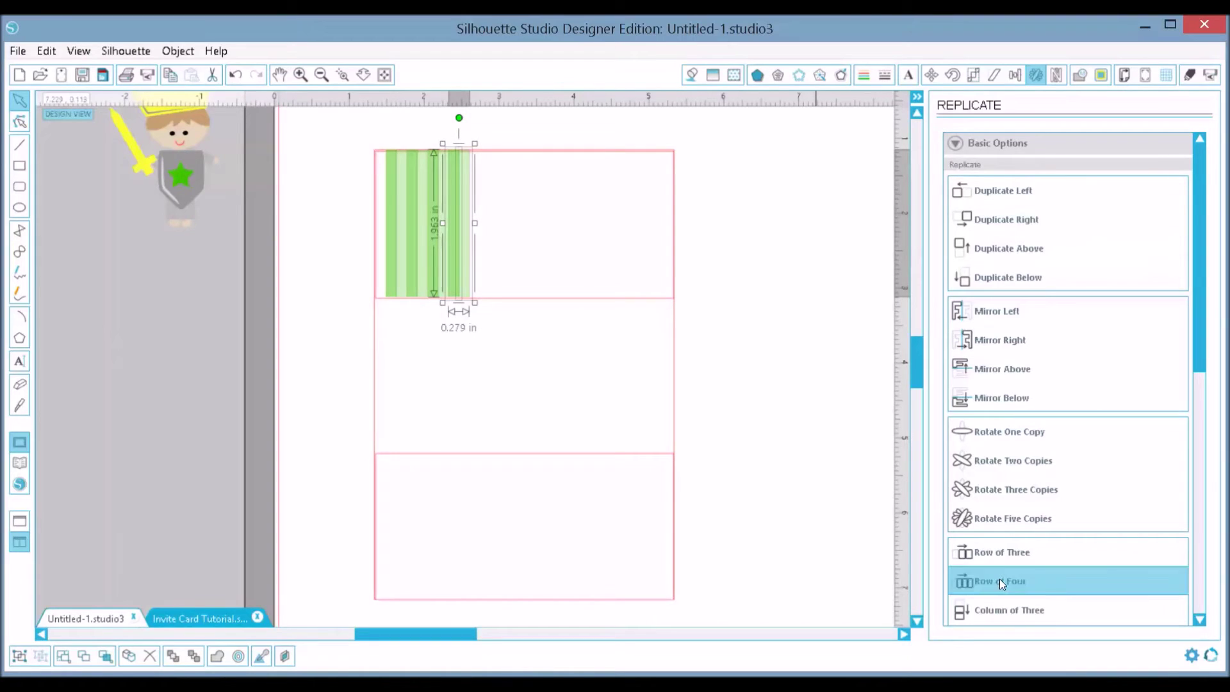
click(999, 578)
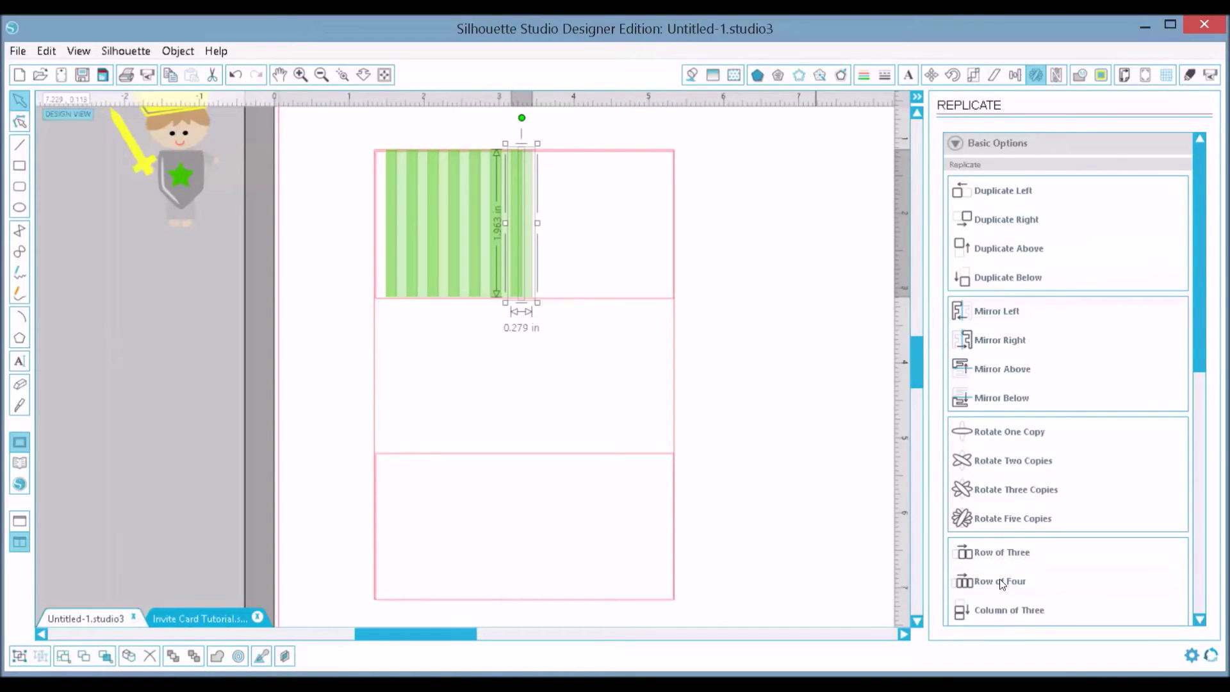
click(1000, 579)
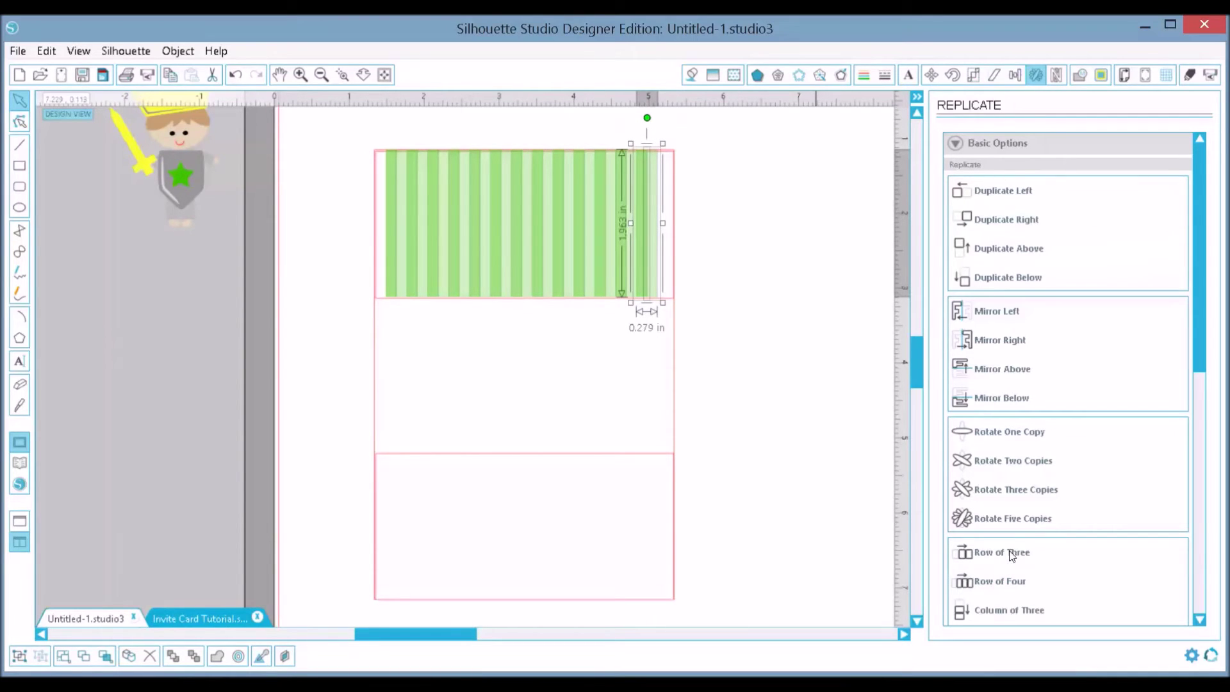
- Duplicate the last strip pair to the right twice so the stripes cover the panel's full width, and deselect
click(1025, 224)
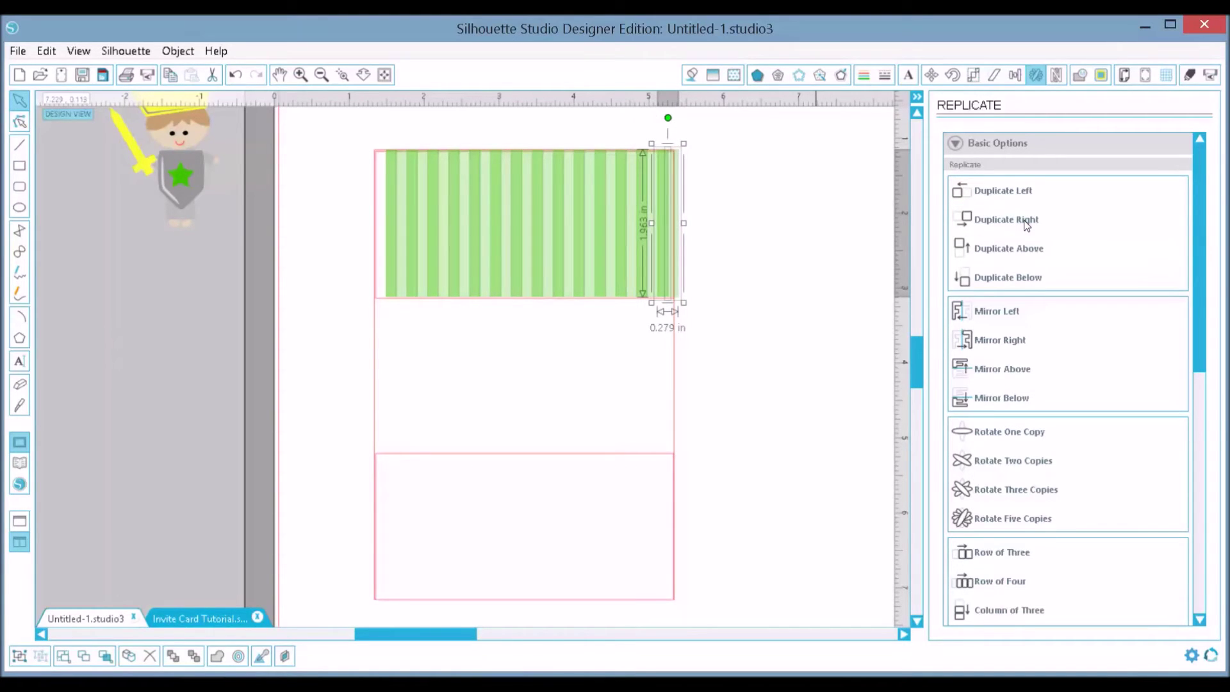
click(1025, 221)
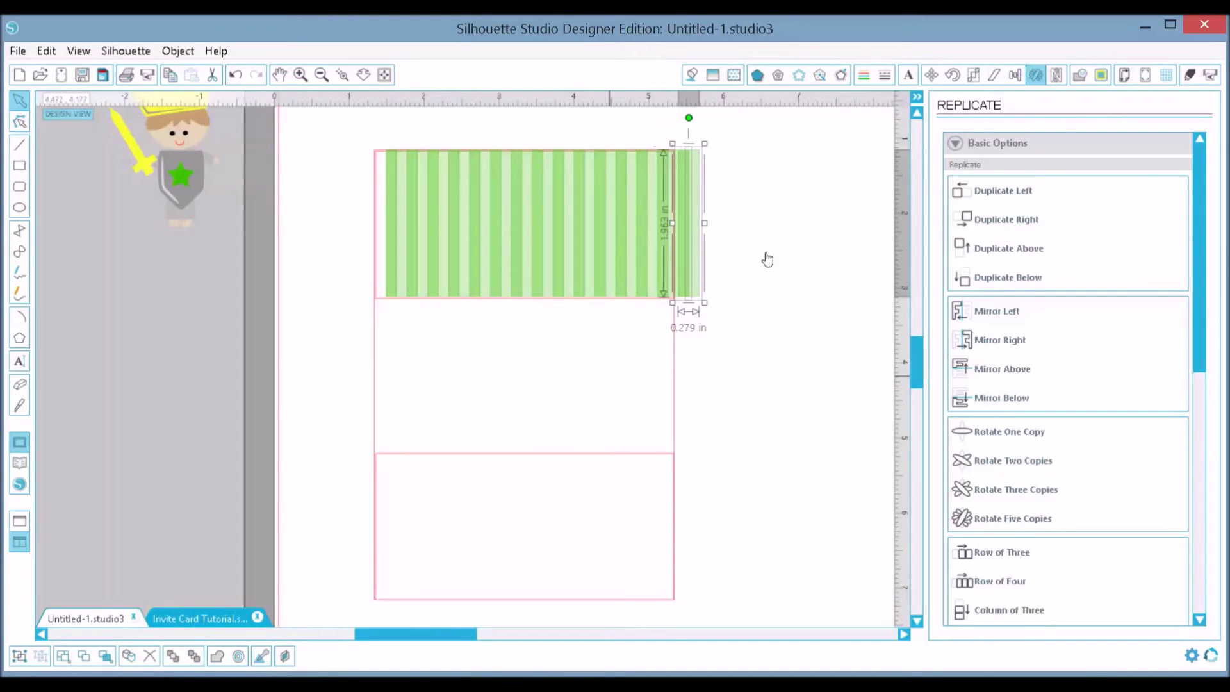
click(792, 254)
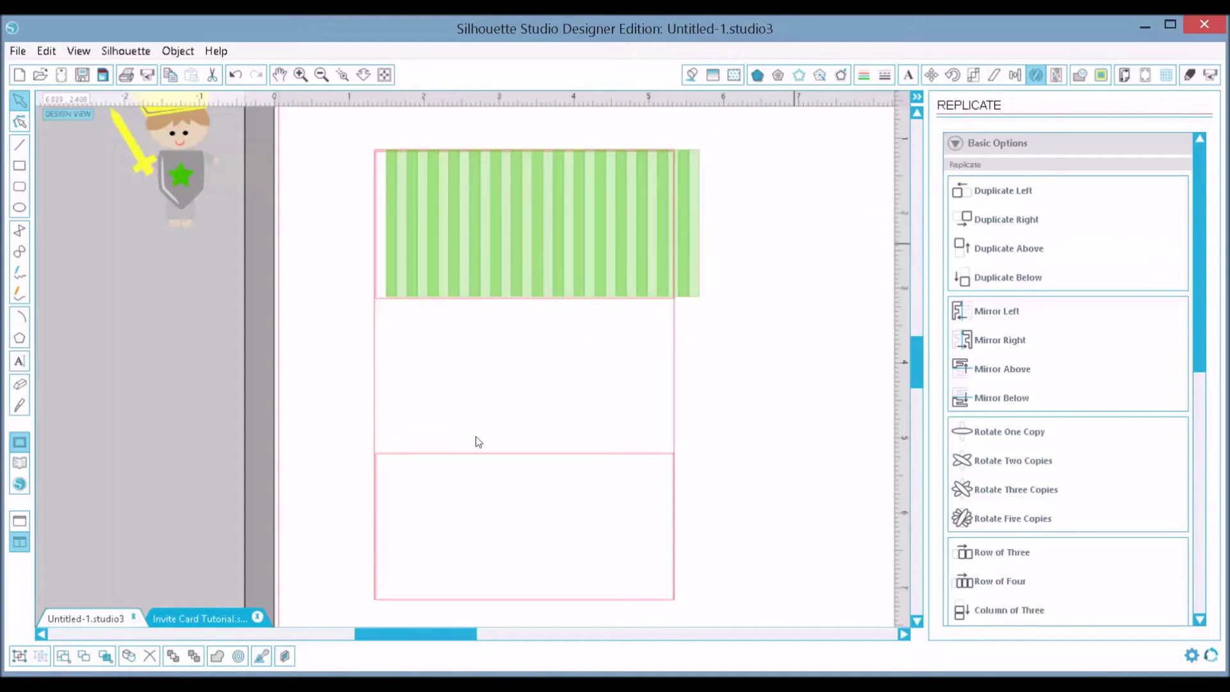
- Delete the top panel's rectangle behind the stripes, keeping the card outline
click(388, 299)
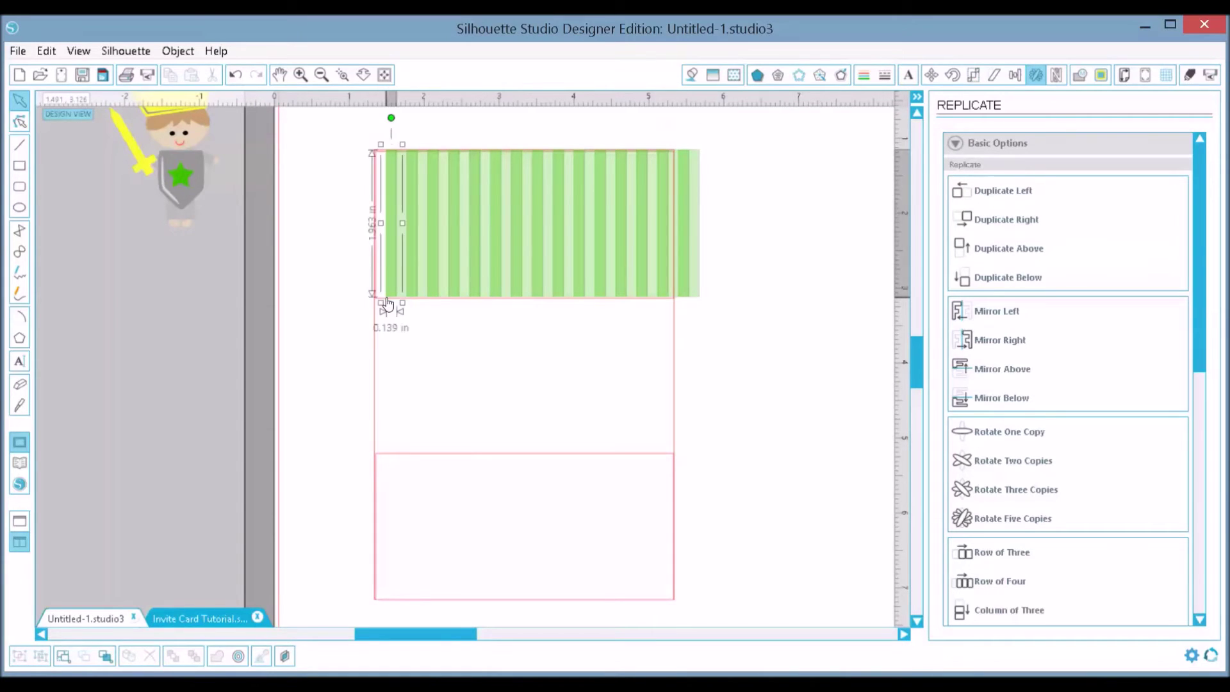
click(439, 305)
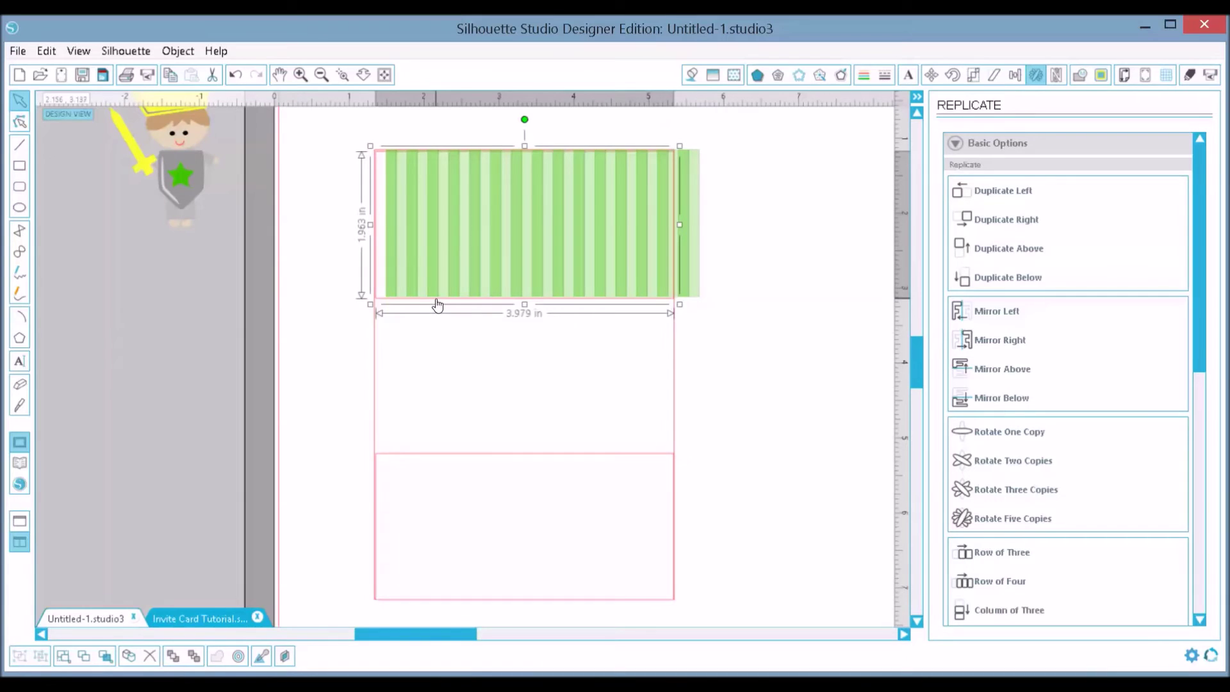
click(438, 306)
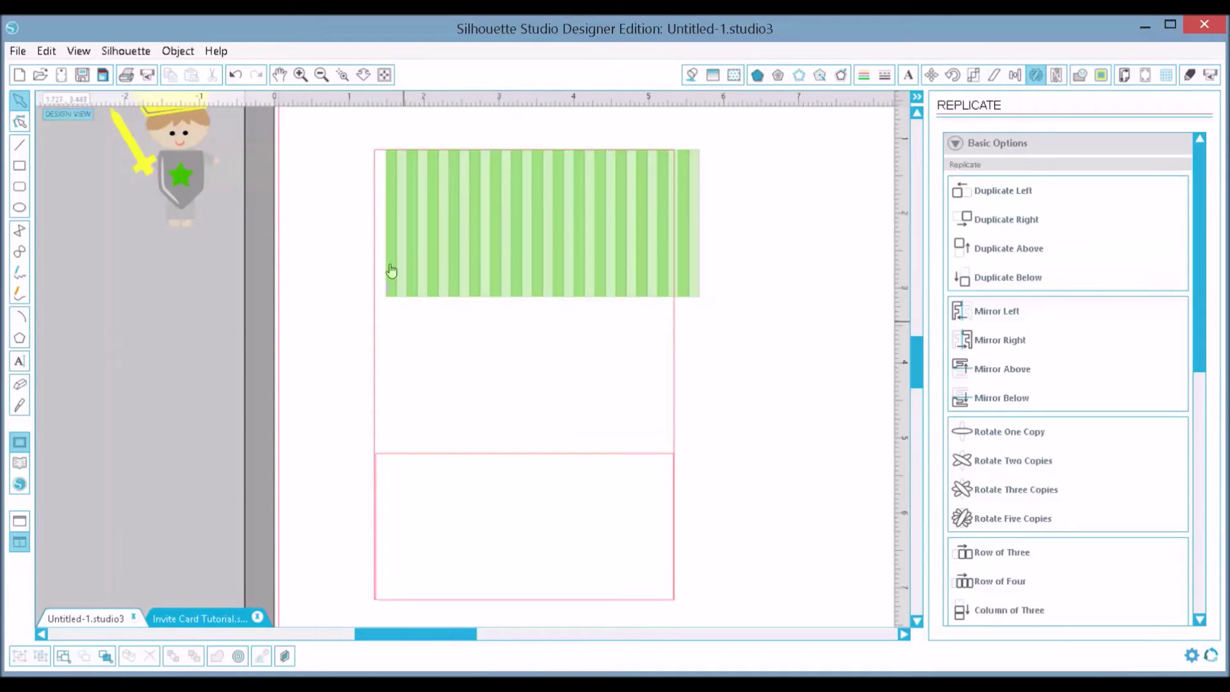
- Move the card outline down and left off the stripes and group all the green stripes
drag(380, 318, 306, 494)
click(256, 175)
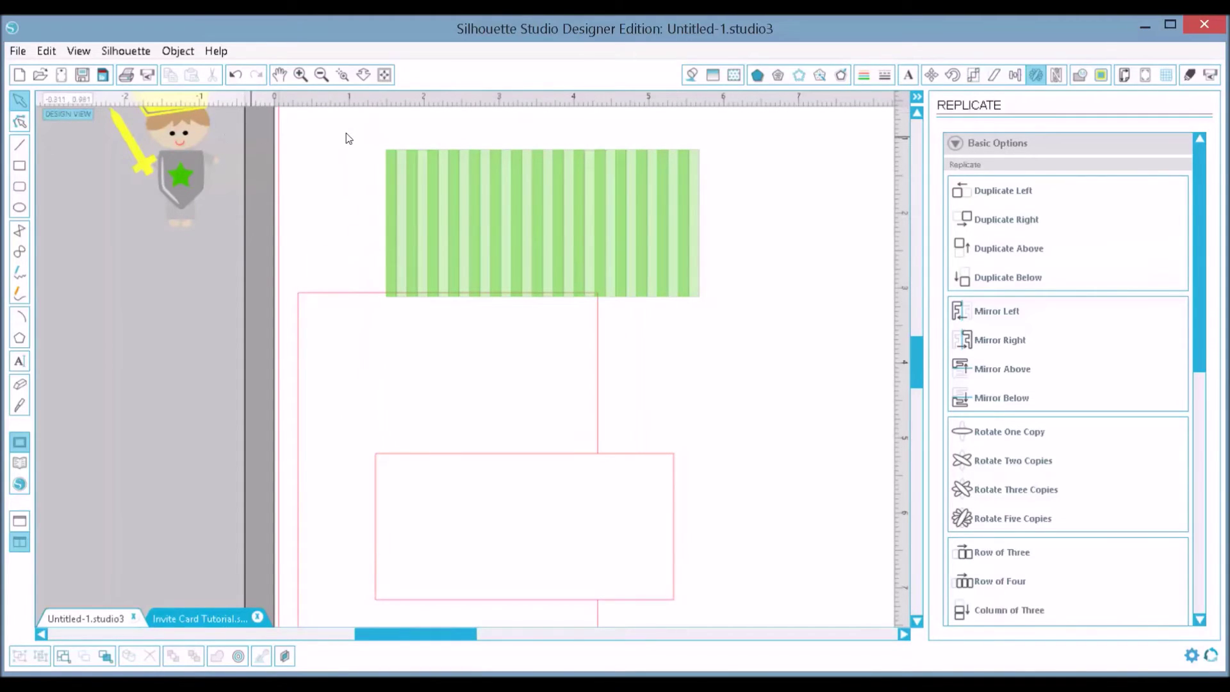
drag(758, 214, 794, 268)
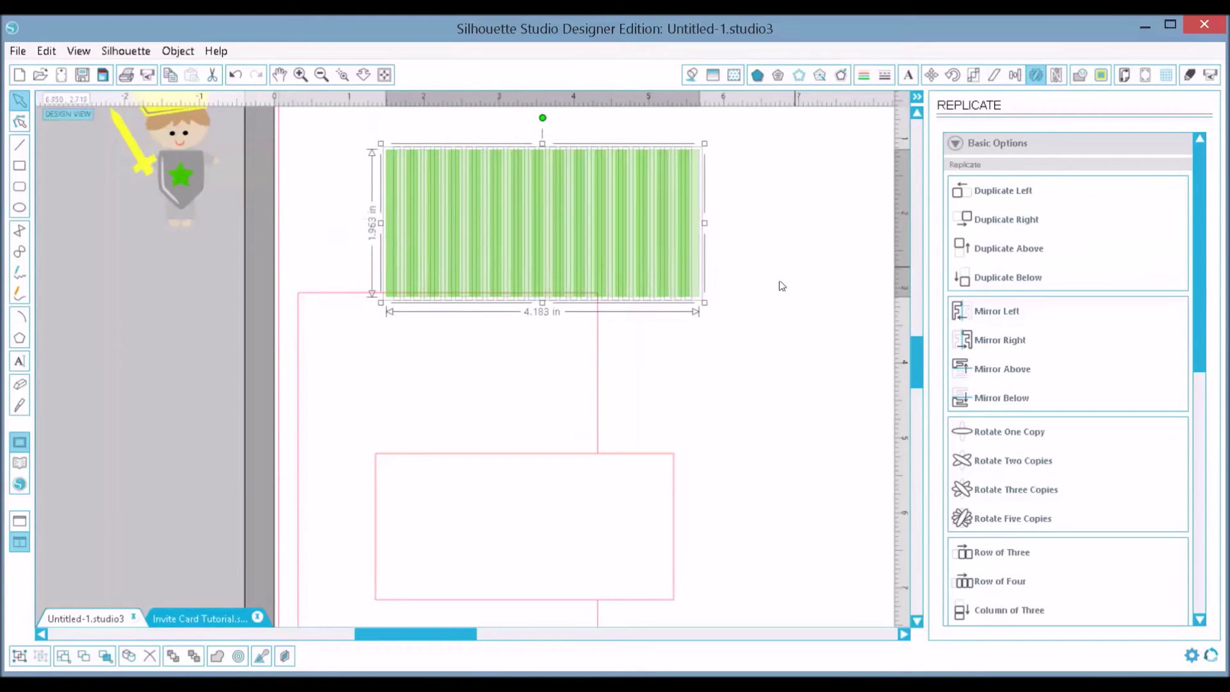
click(20, 655)
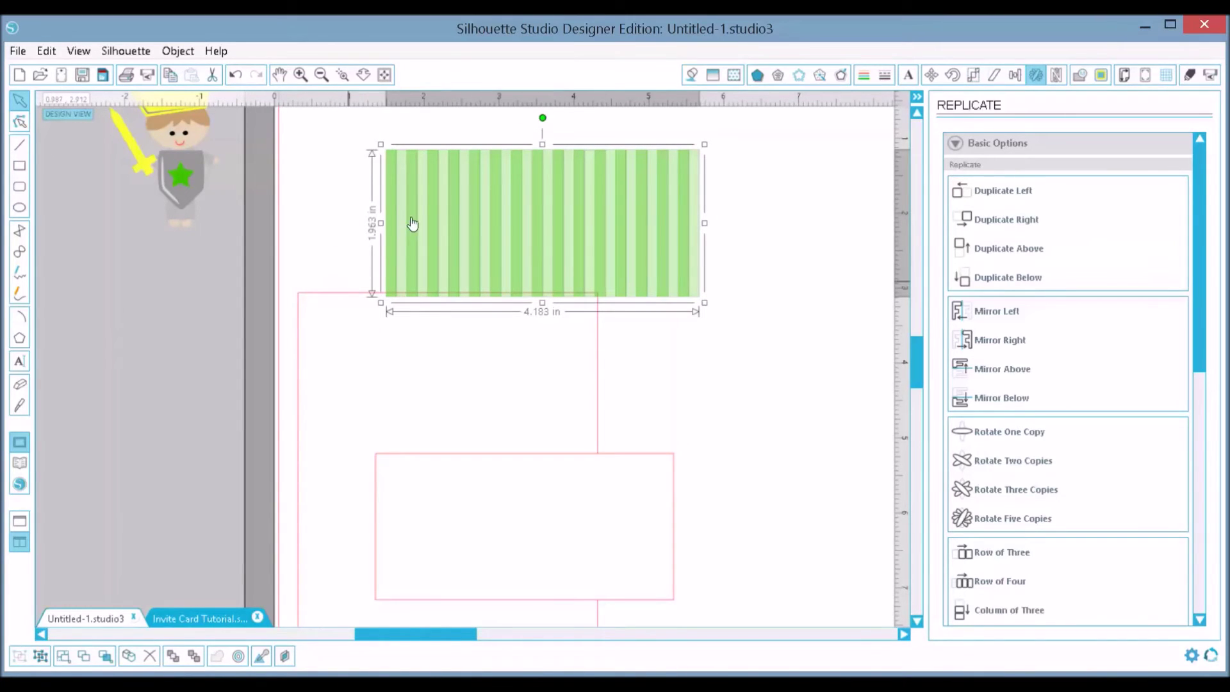
- Try the card outline against the grouped stripes to compare widths, and move it down off them again
click(489, 157)
drag(490, 157, 429, 161)
click(711, 159)
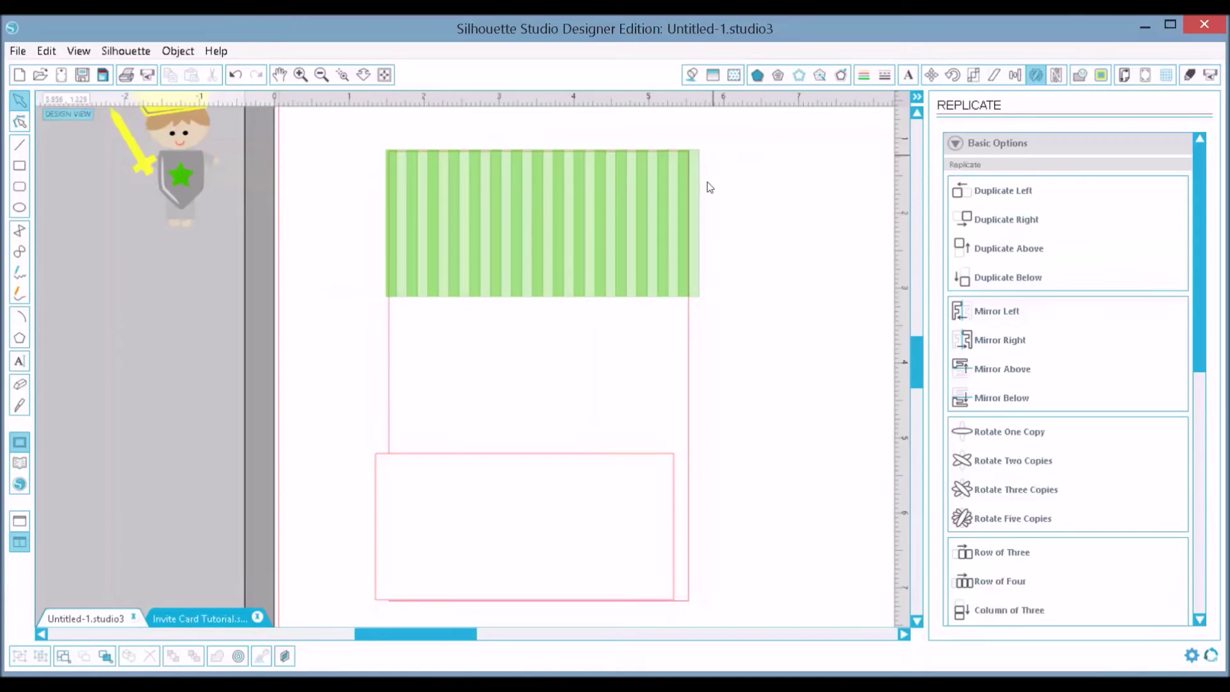
drag(683, 338, 647, 448)
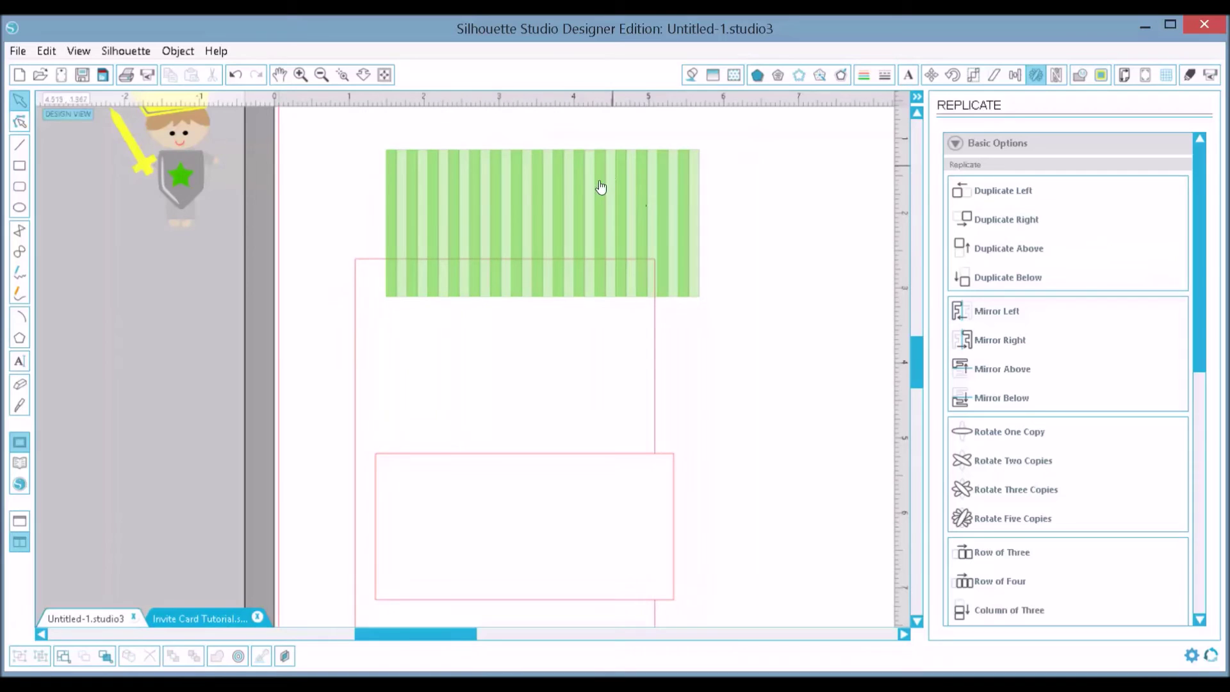
- Ungroup the stripes to delete the extra pale strip at the right end, and group the remaining stripes
click(29, 664)
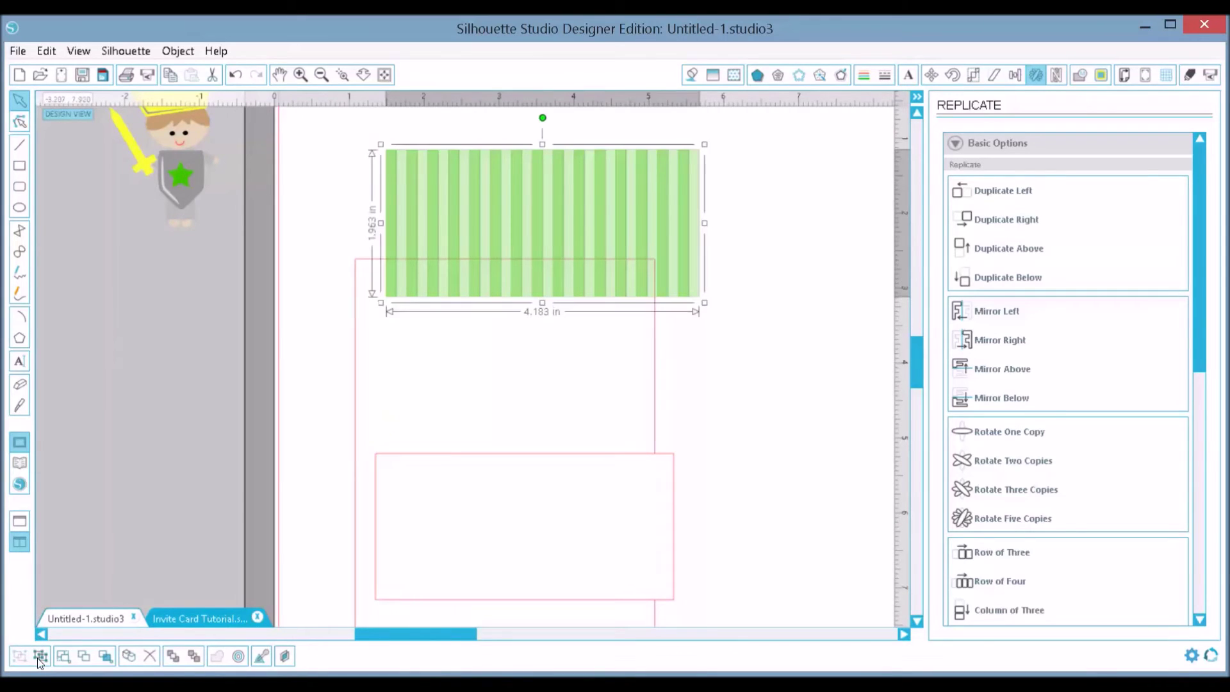
click(38, 657)
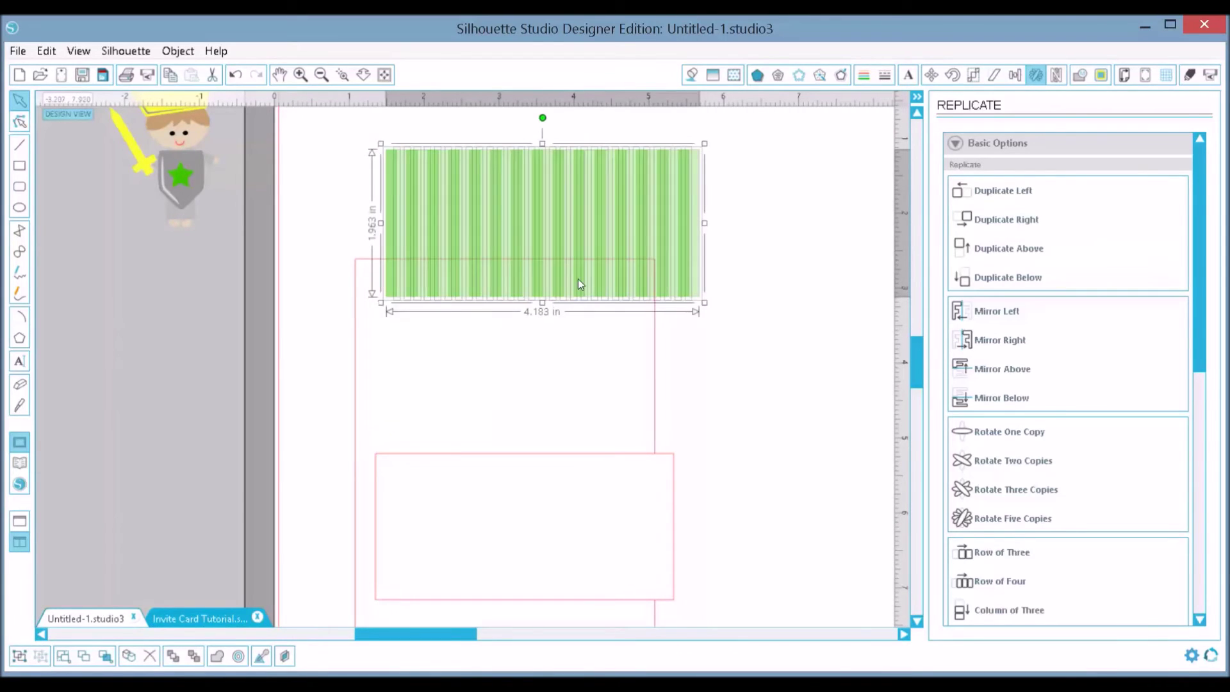
click(706, 221)
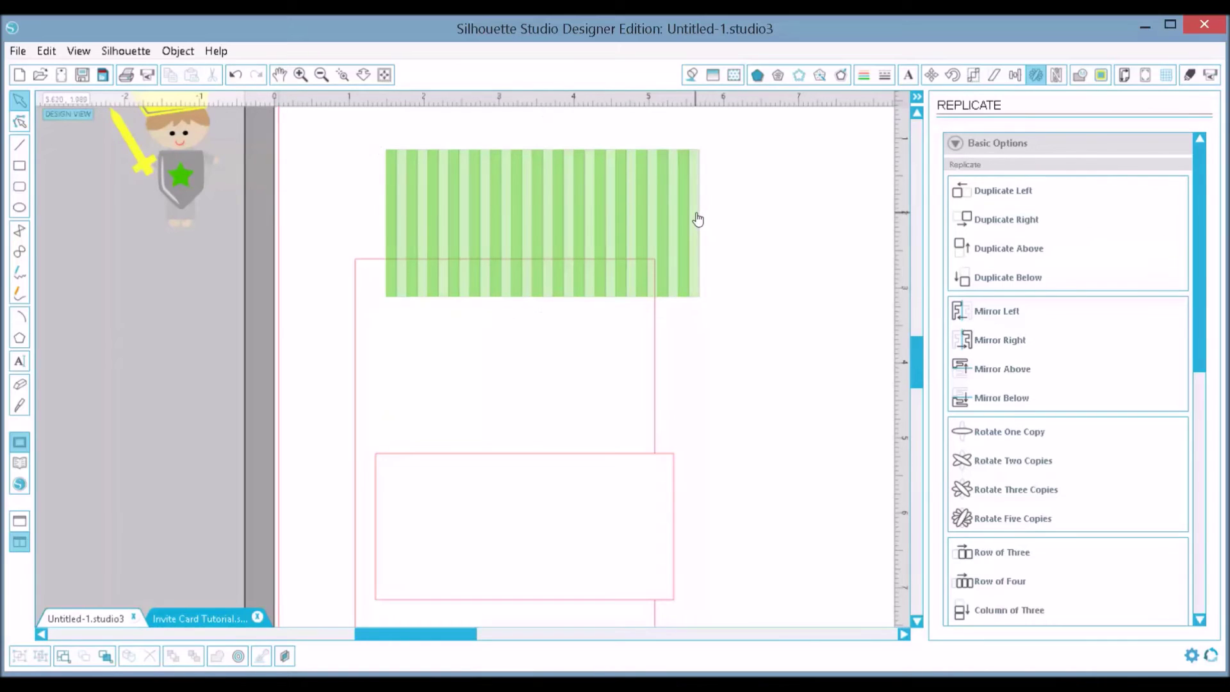
click(698, 219)
key(Delete)
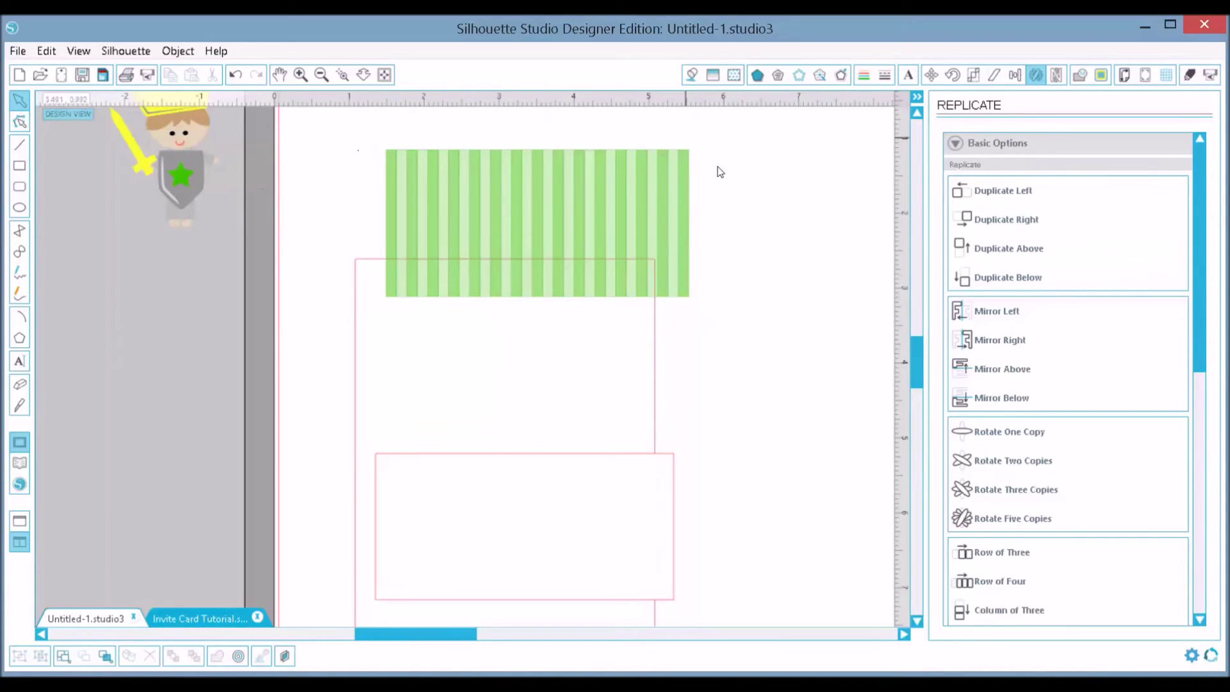
key(ctrl+a)
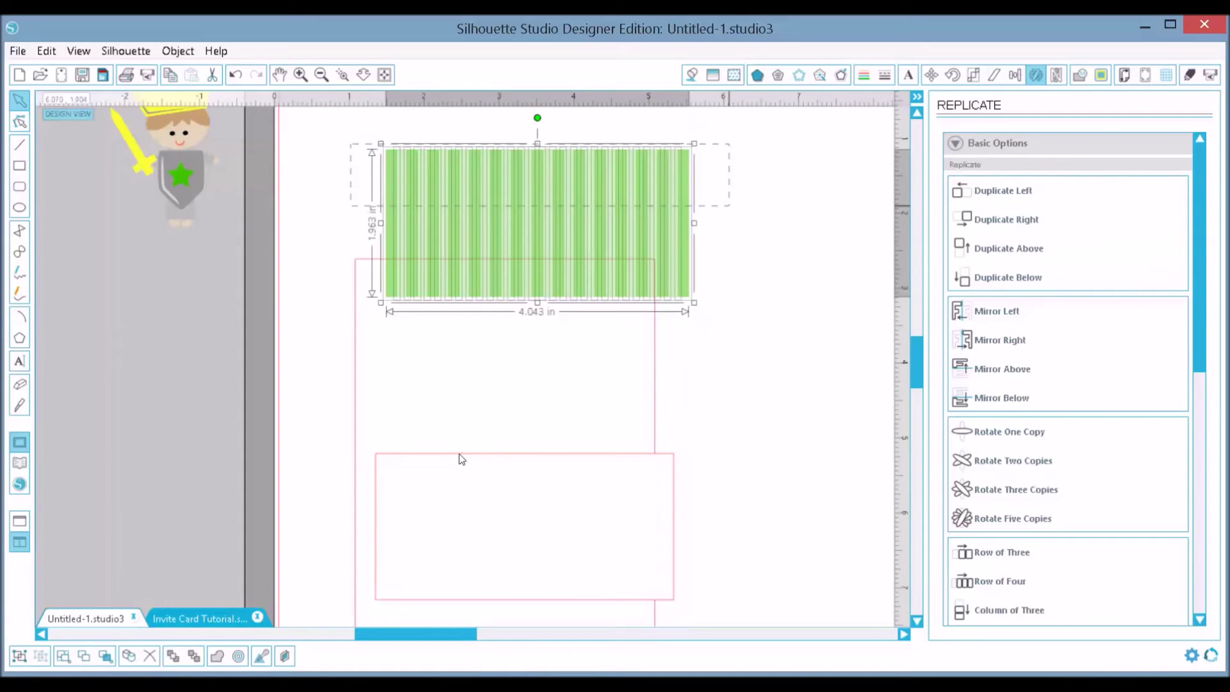
click(17, 658)
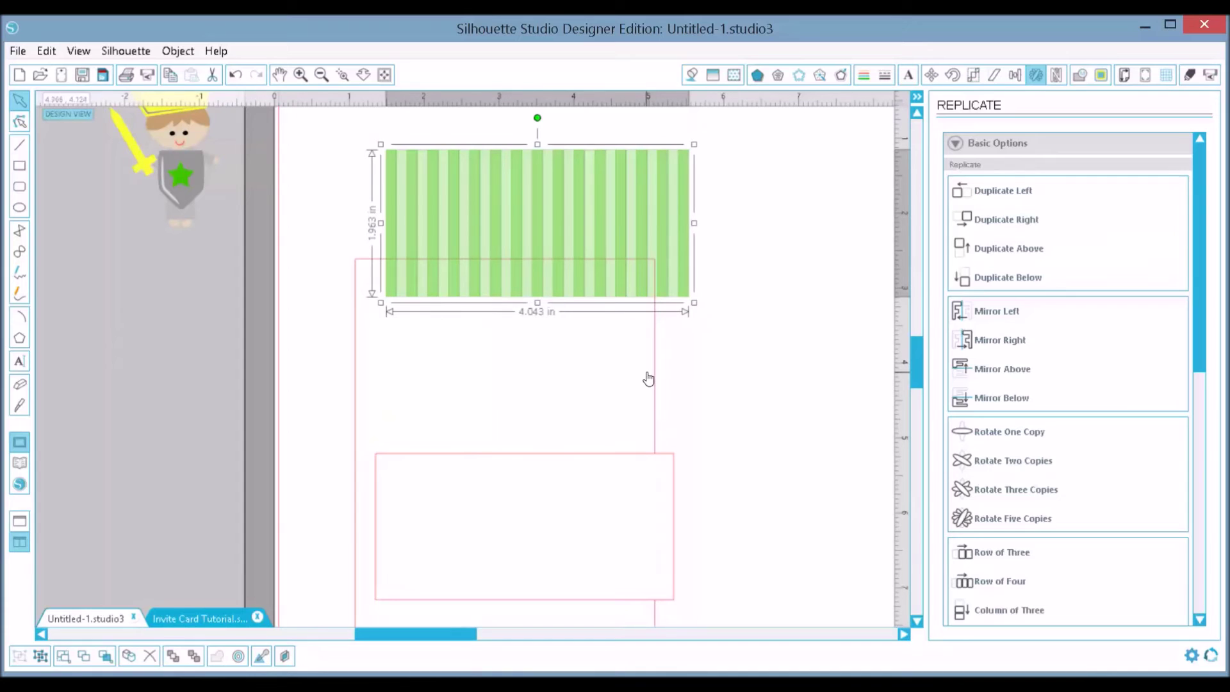
- Move the card outline back over the stripes and nudge it left until the striped block spans its width
drag(641, 359, 692, 262)
click(678, 321)
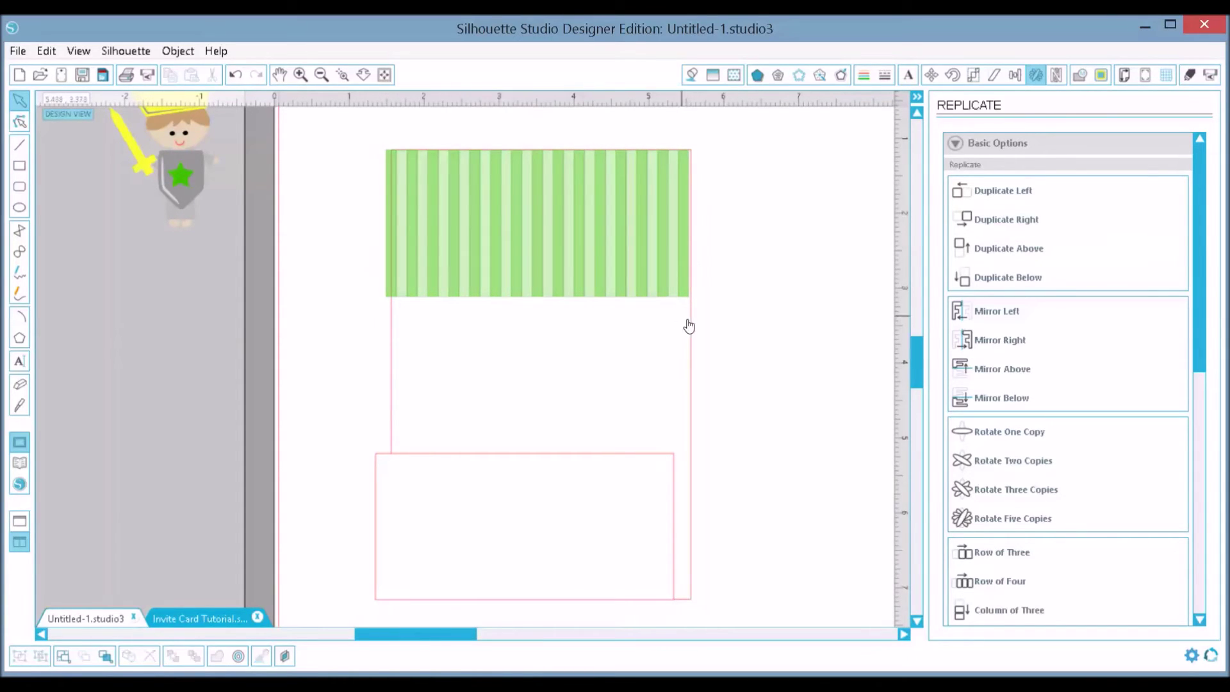
click(689, 324)
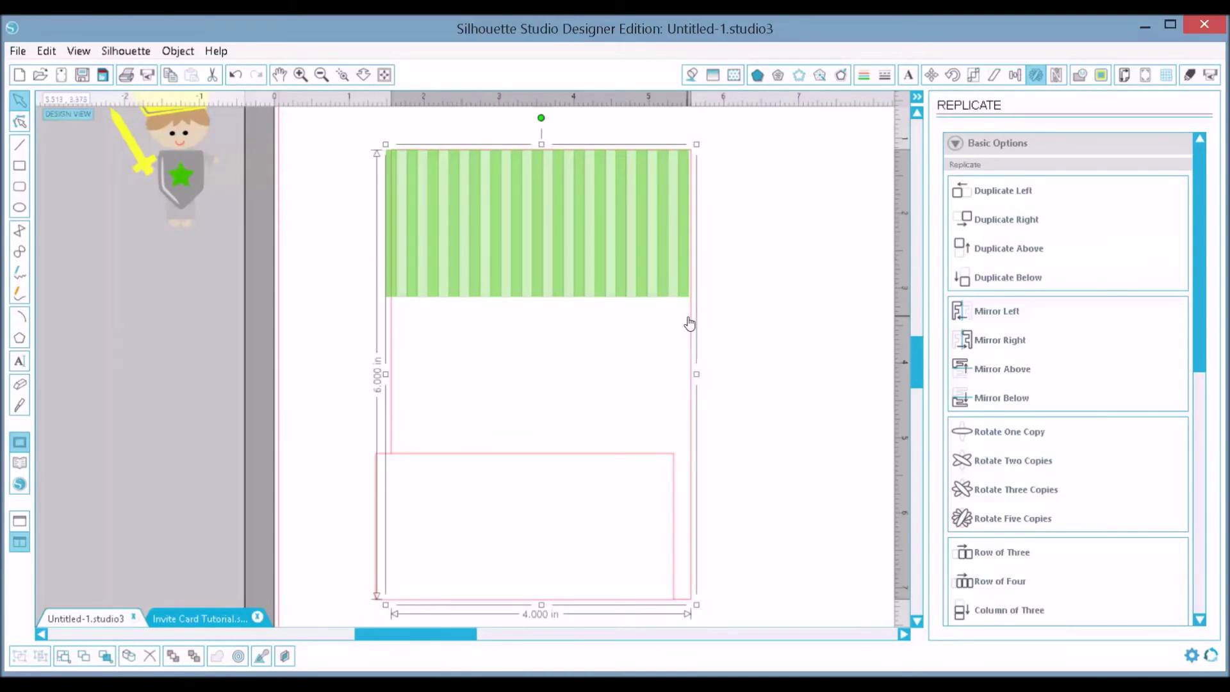
key(Left)
key(Left)
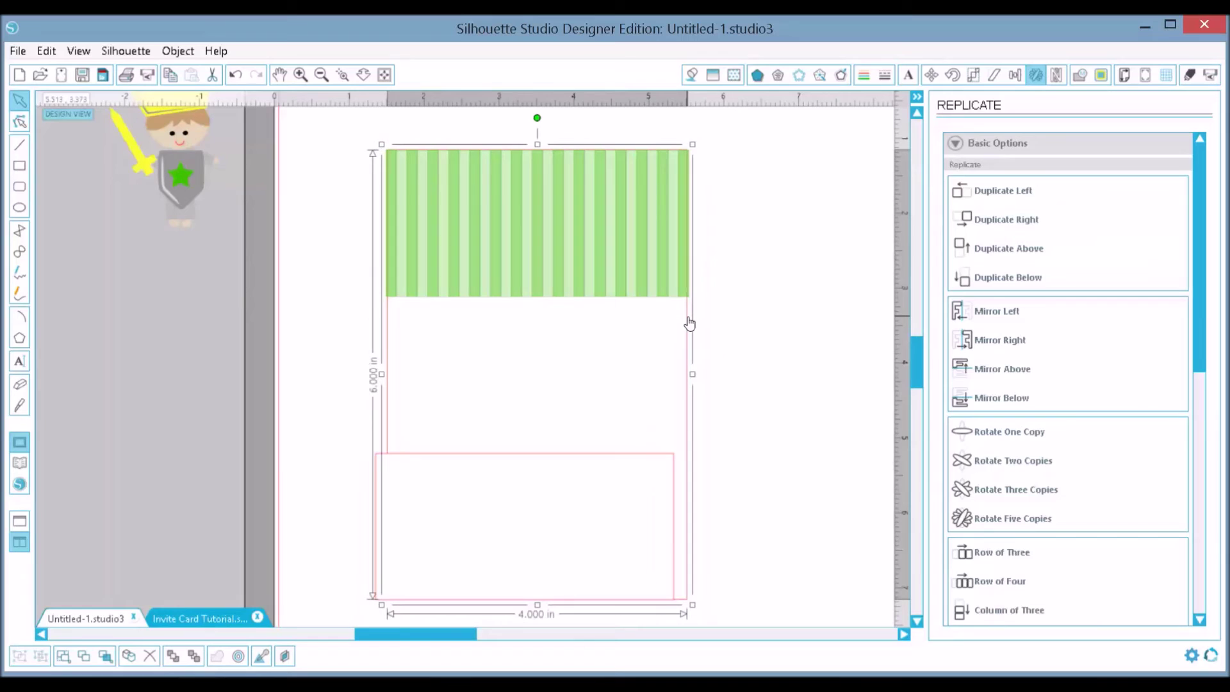
click(543, 455)
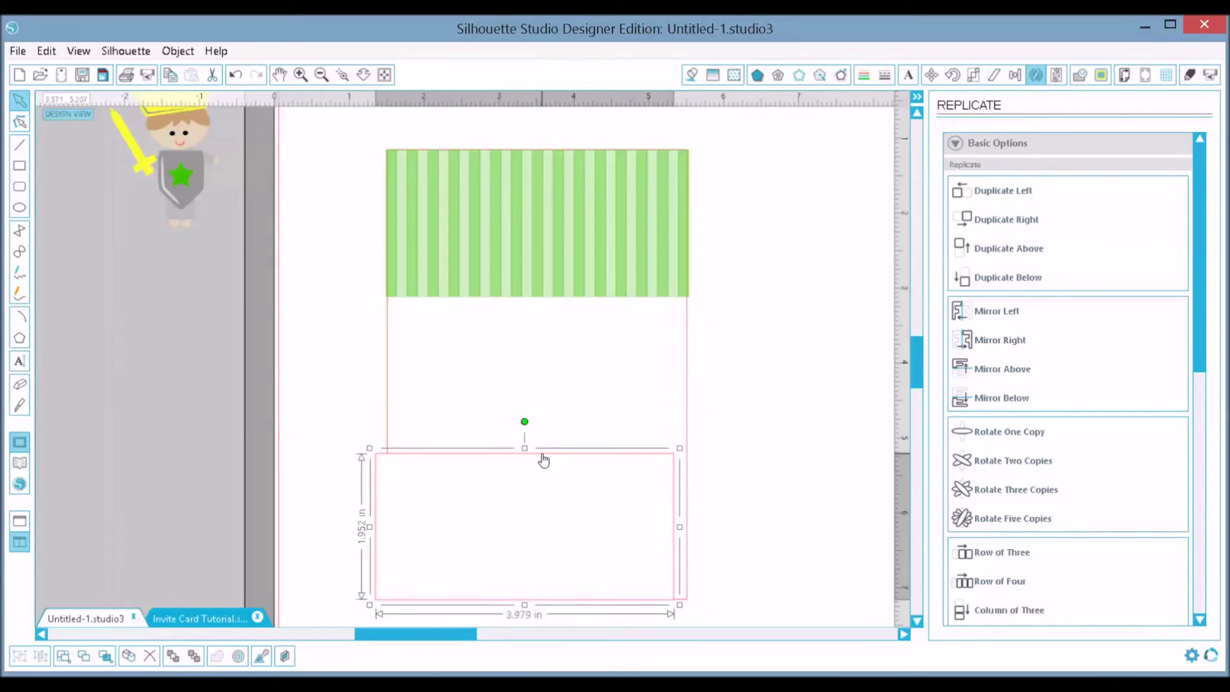
drag(543, 458, 633, 482)
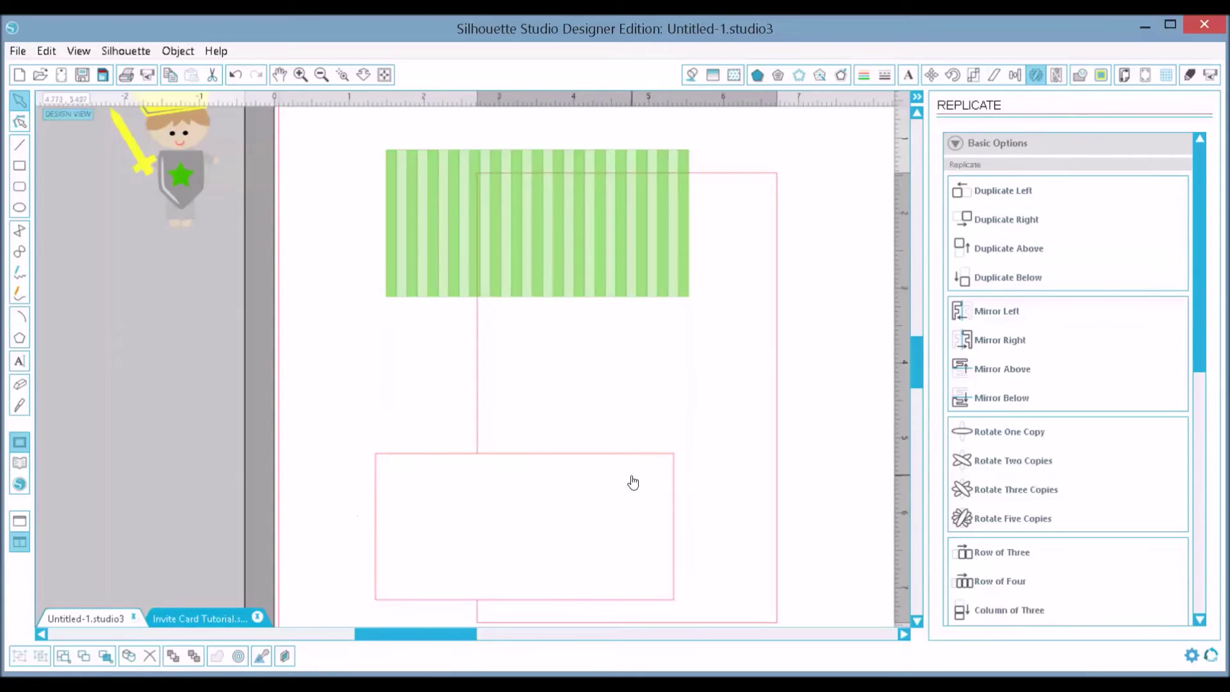
drag(567, 425, 489, 356)
click(236, 74)
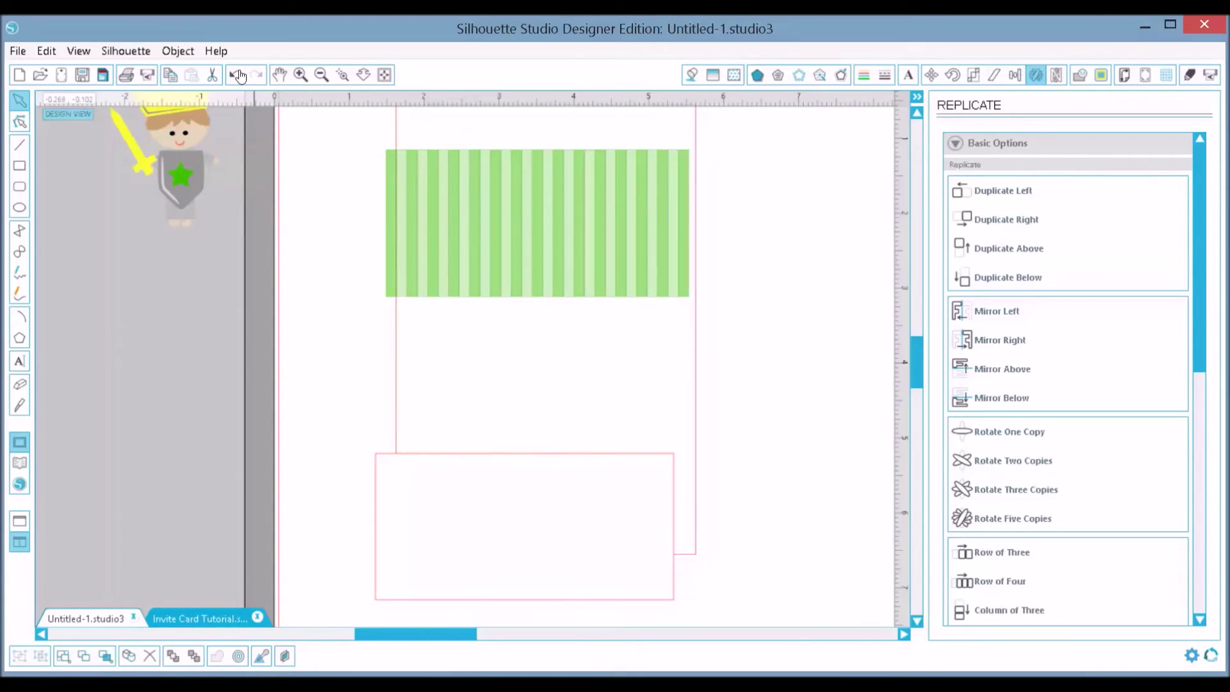
click(237, 74)
- Bring the prince onto the page beside the card and realign the card outline with the striped block
drag(203, 167, 313, 198)
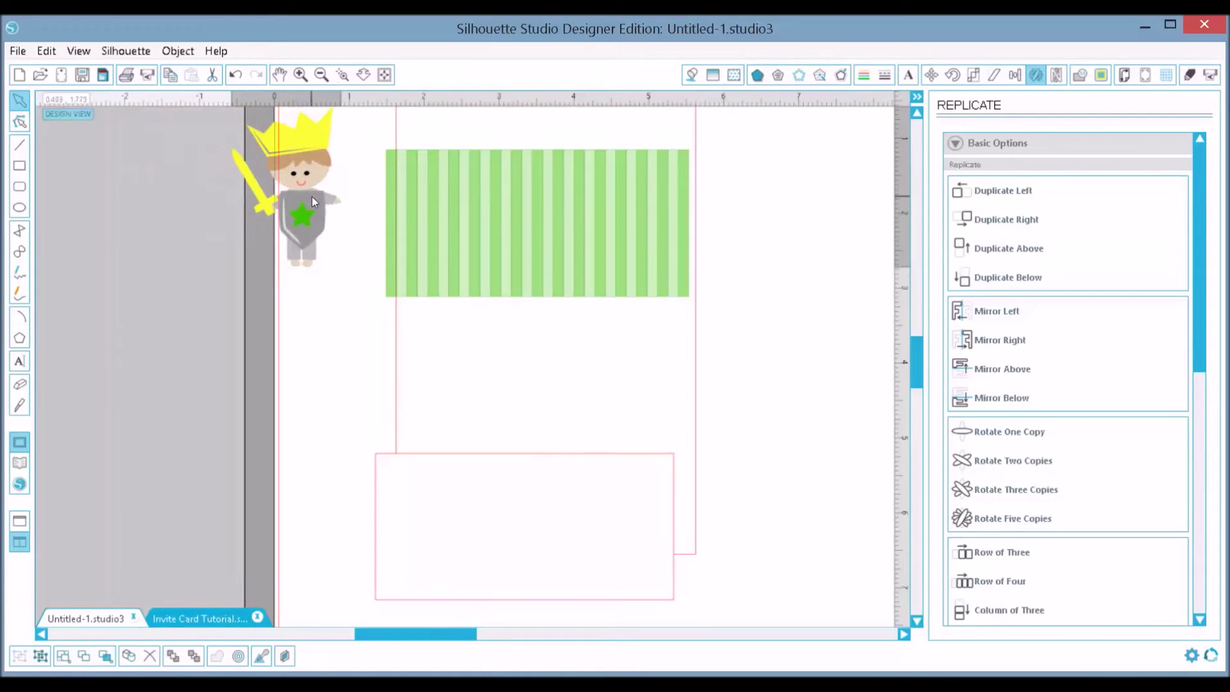
click(401, 304)
drag(399, 338, 382, 378)
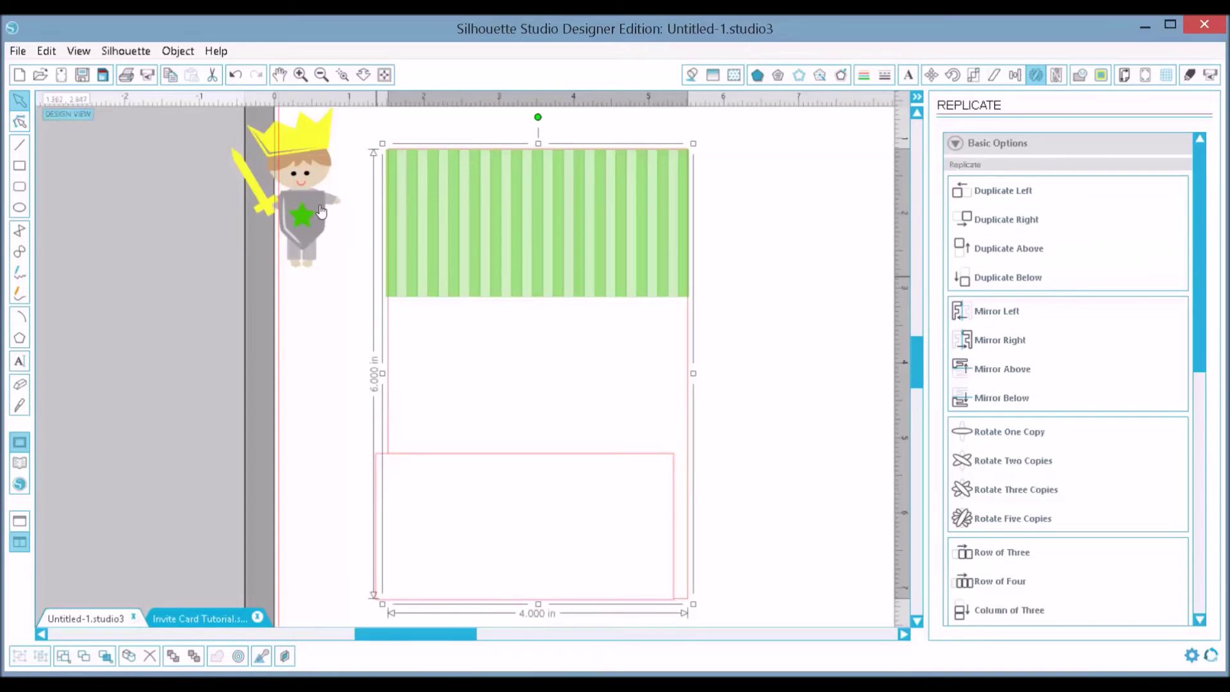
- Place the prince over the left part of the striped top area and select the figure
mouse_move(348, 221)
mouse_down()
mouse_move(426, 259)
mouse_move(469, 253)
mouse_move(488, 265)
mouse_up()
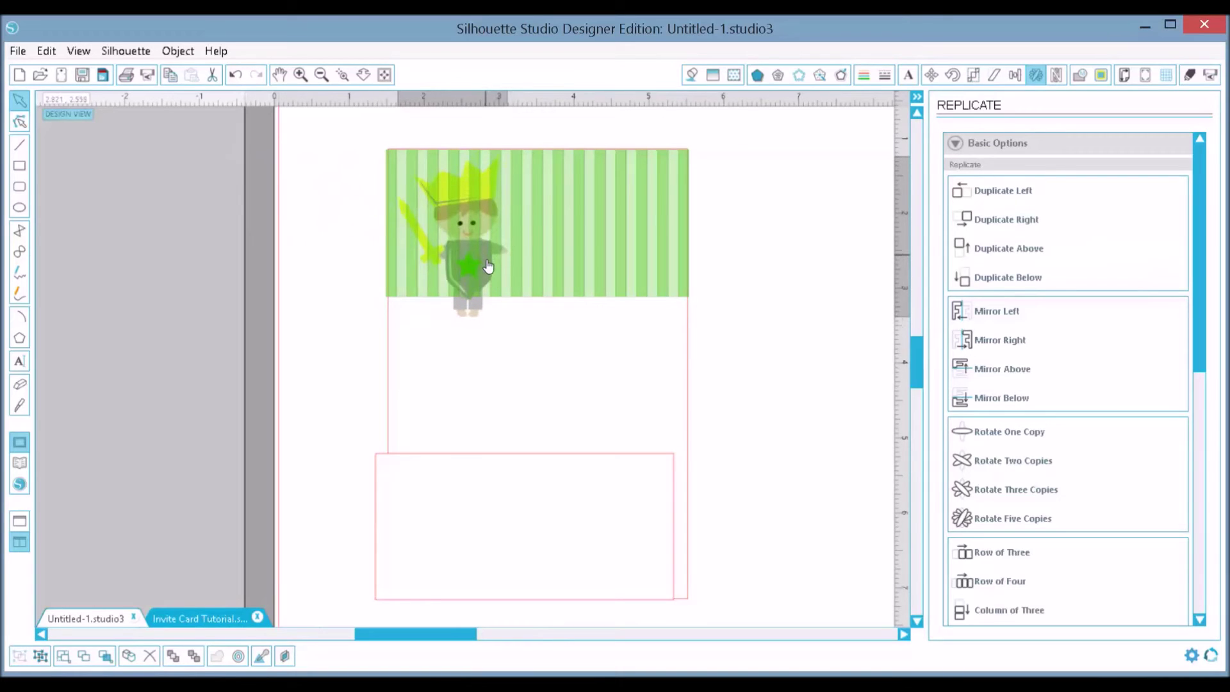
click(426, 384)
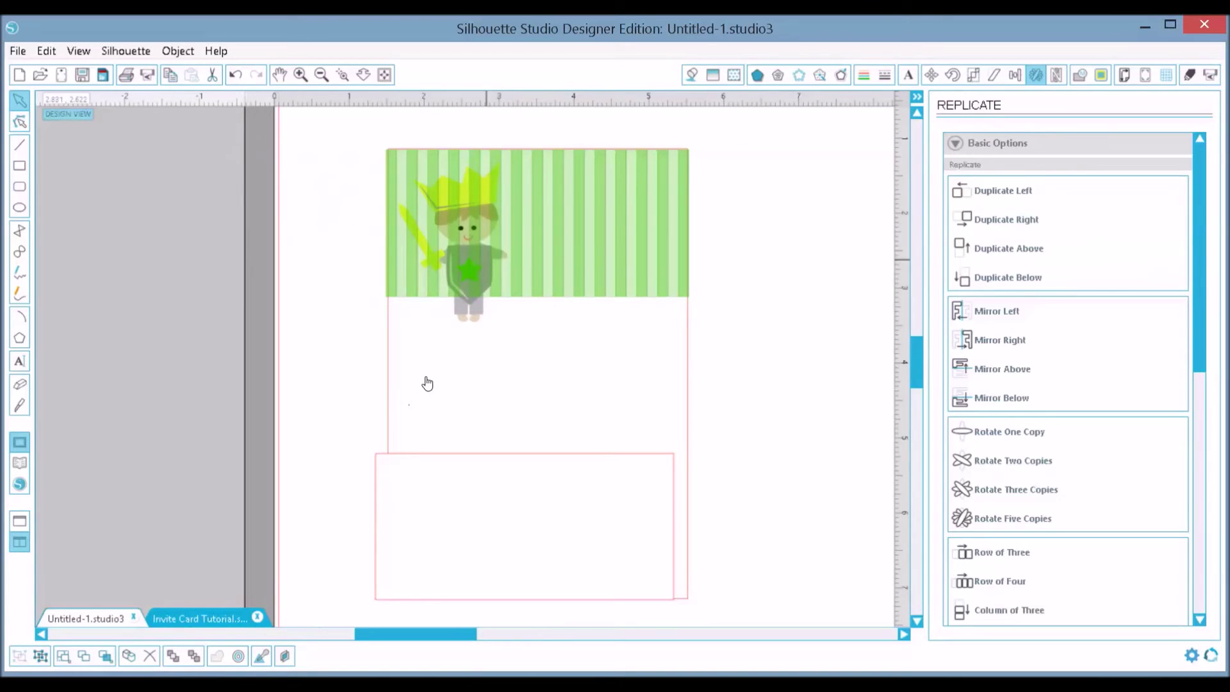
click(470, 316)
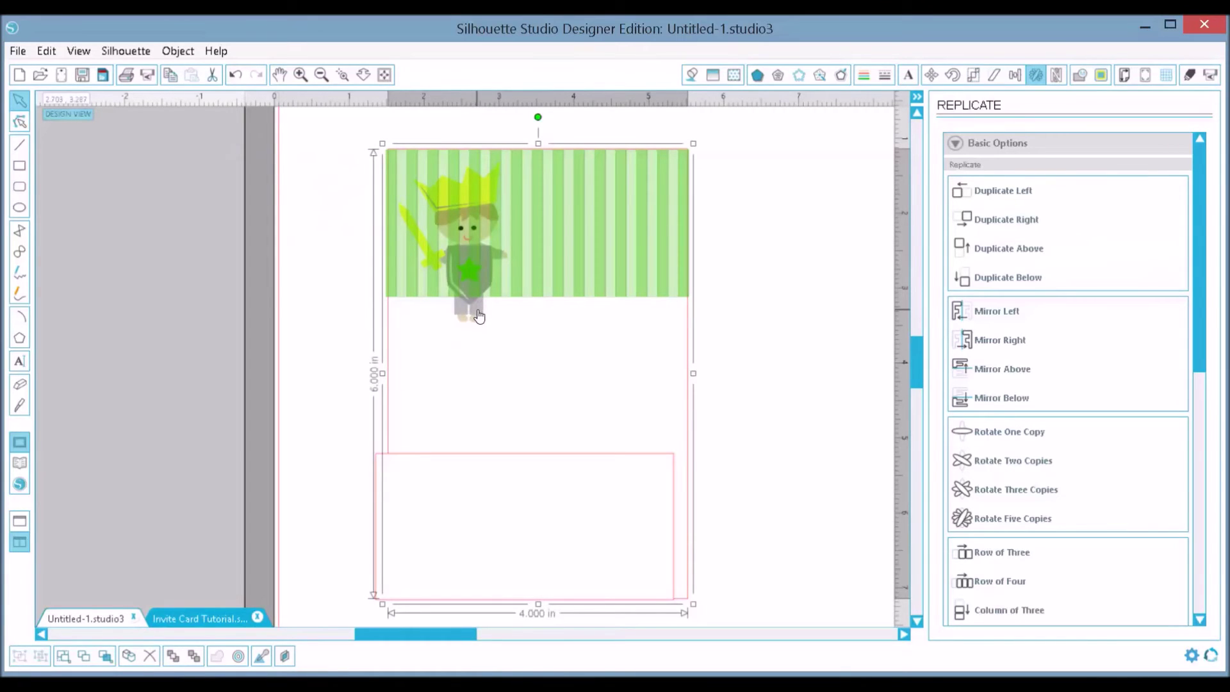
click(479, 315)
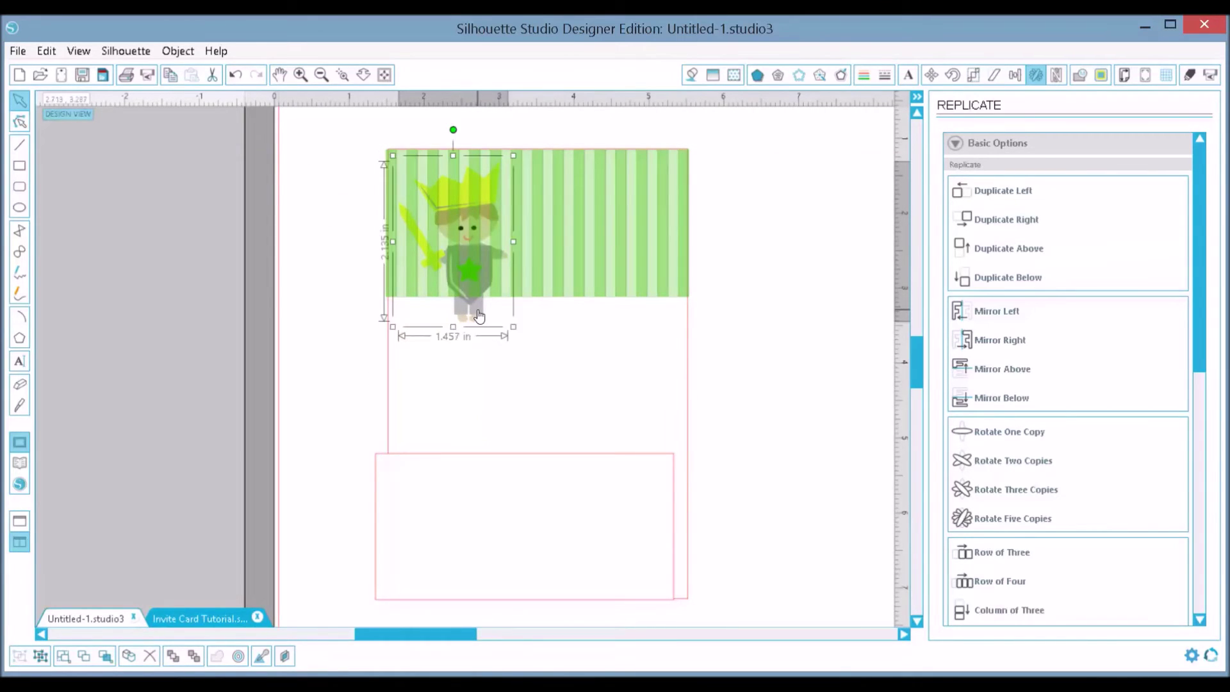
- Bring the prince figure to the front of the striped area and deselect it
right_click(478, 315)
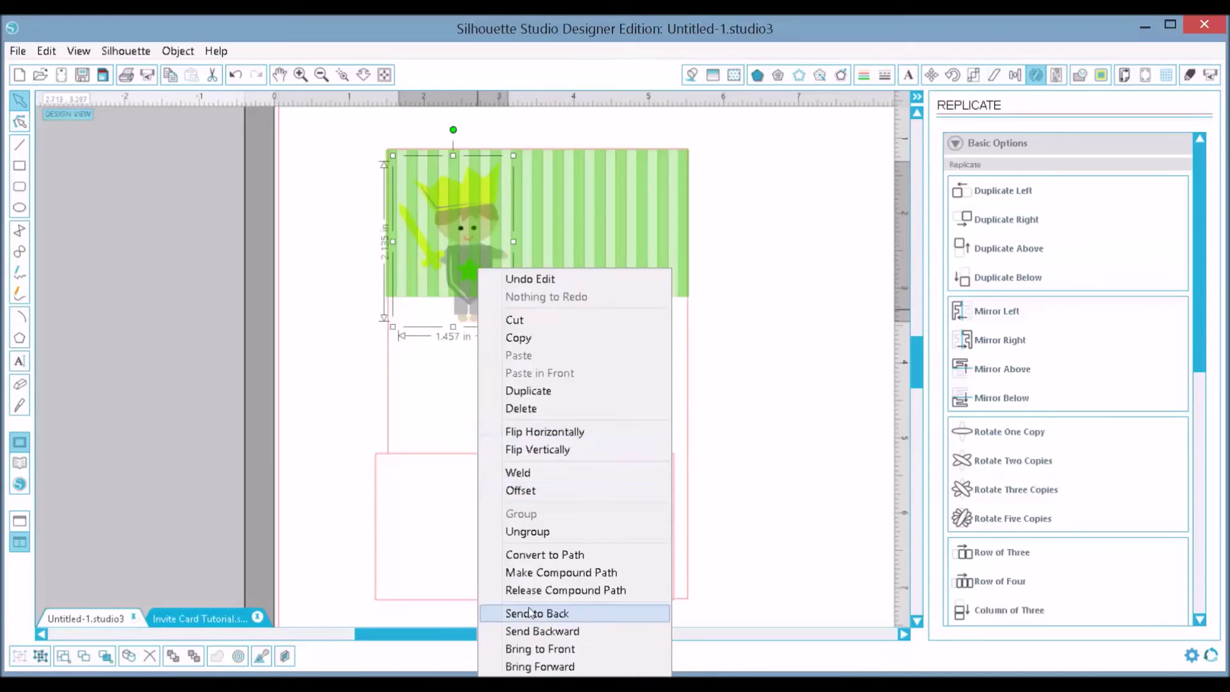
click(582, 654)
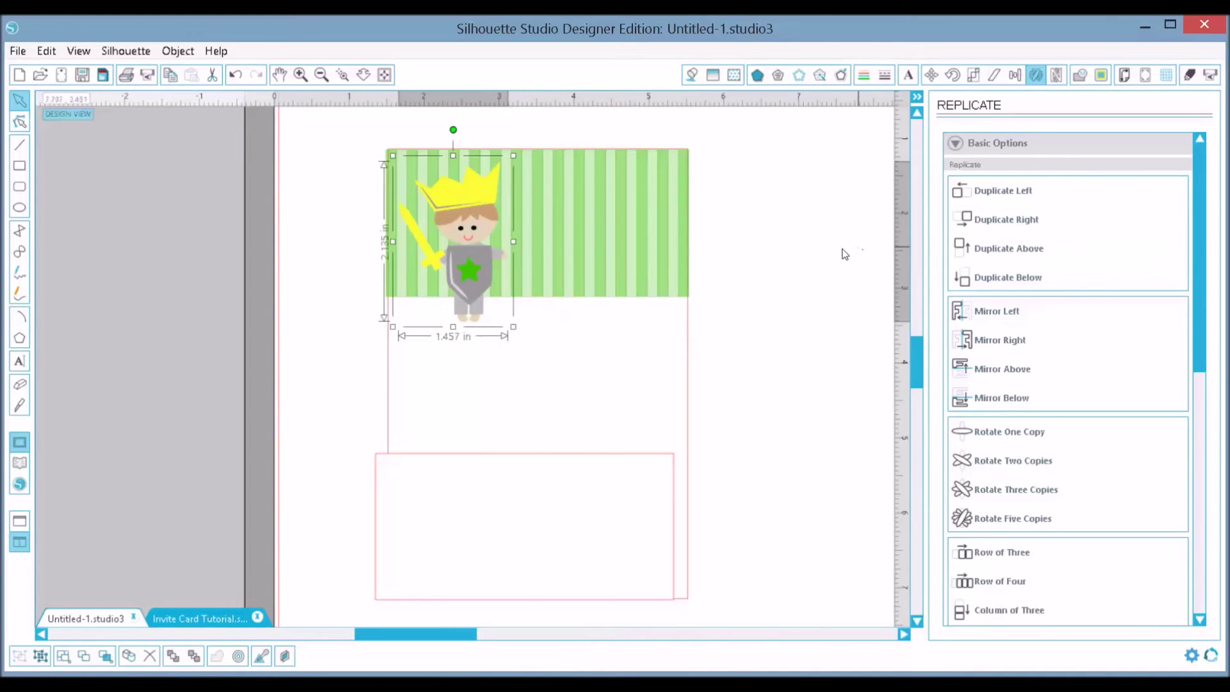
click(760, 313)
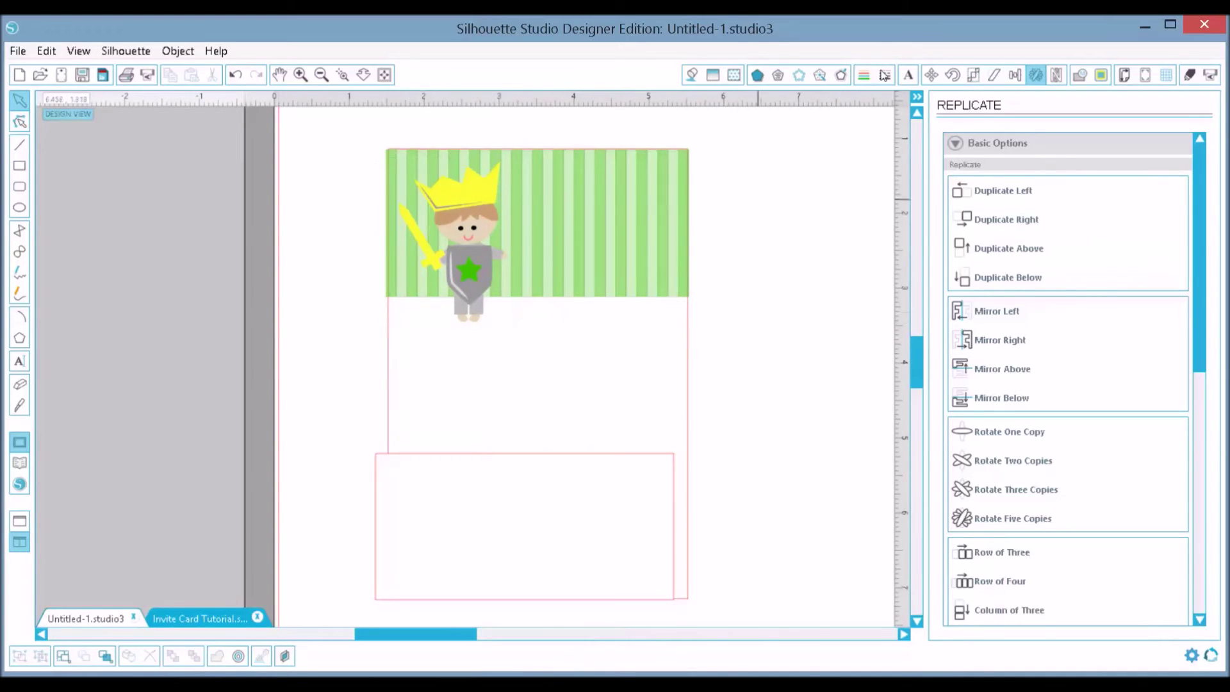
- Add a text line beside the prince's crown with the child's first name followed by "is"
click(27, 360)
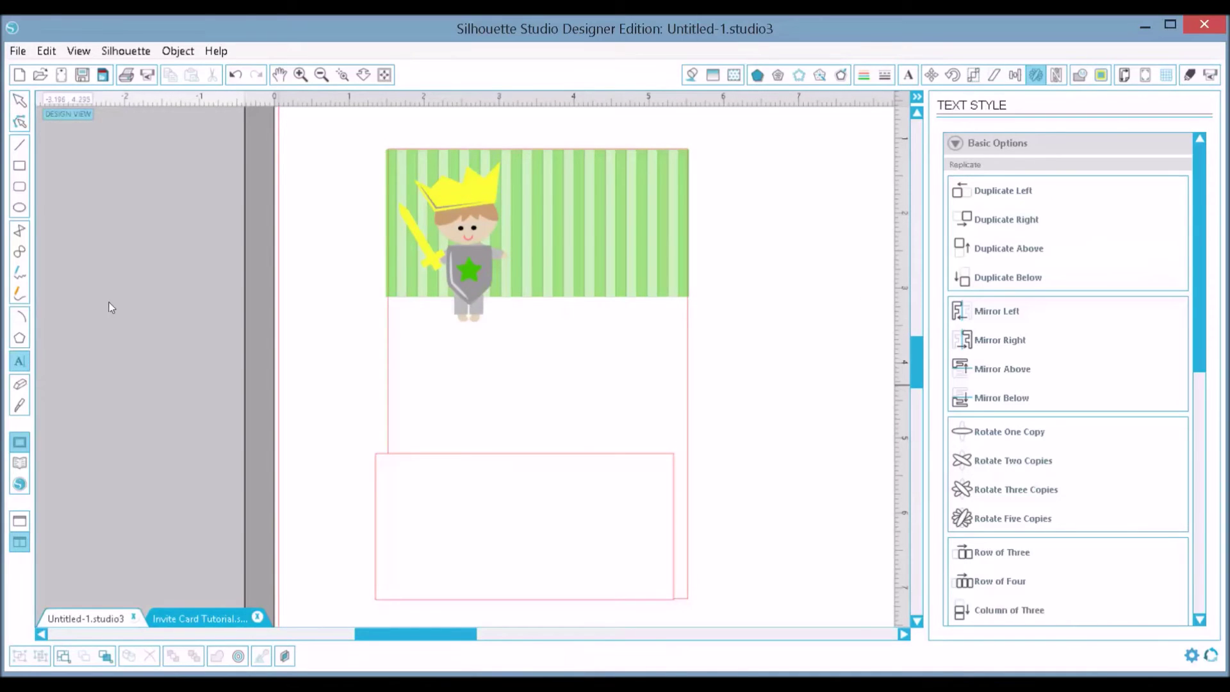
click(514, 191)
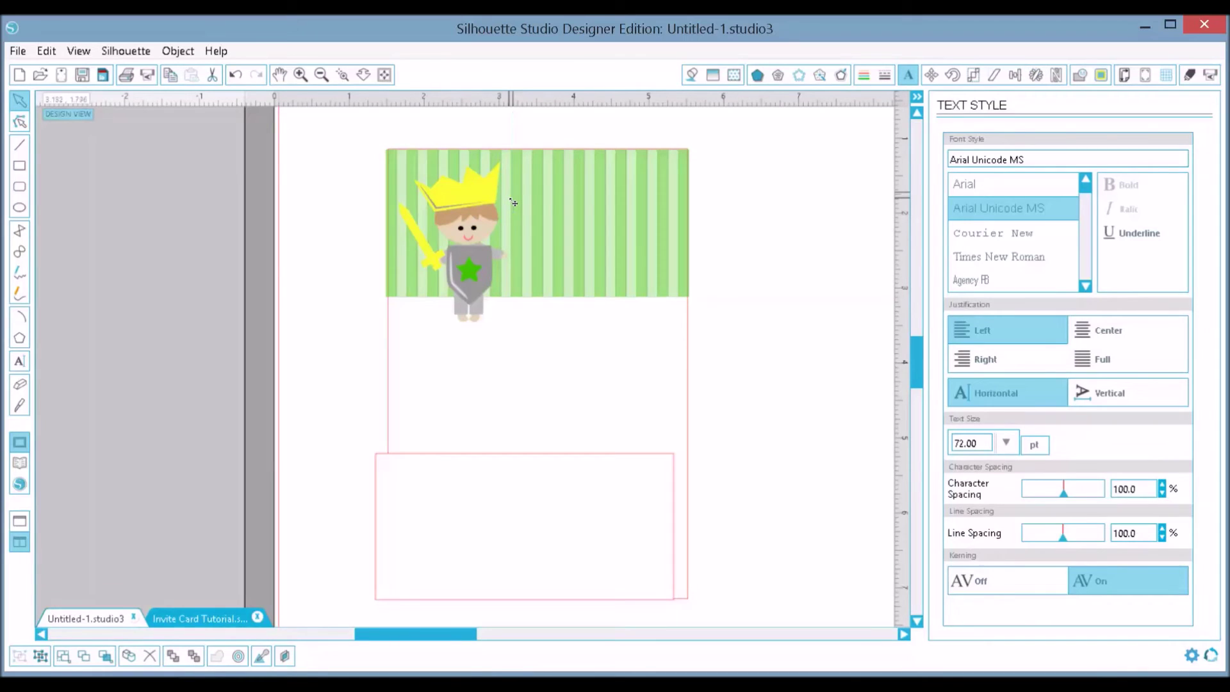
text(Xa)
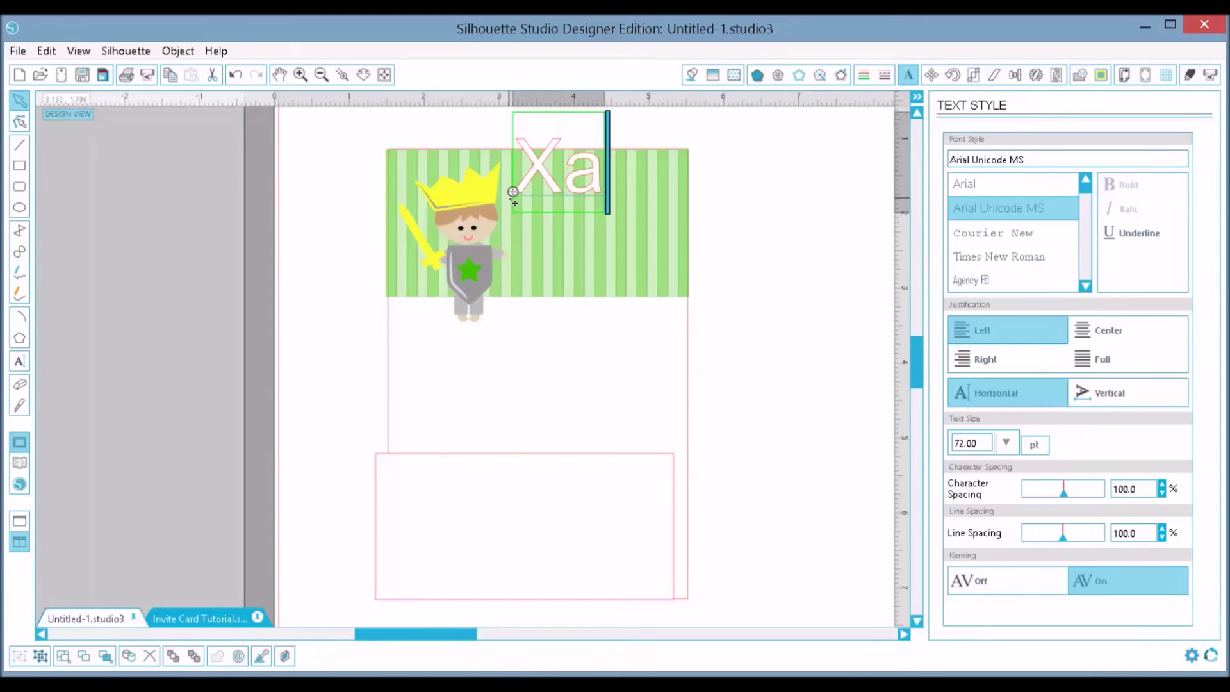
text(vier )
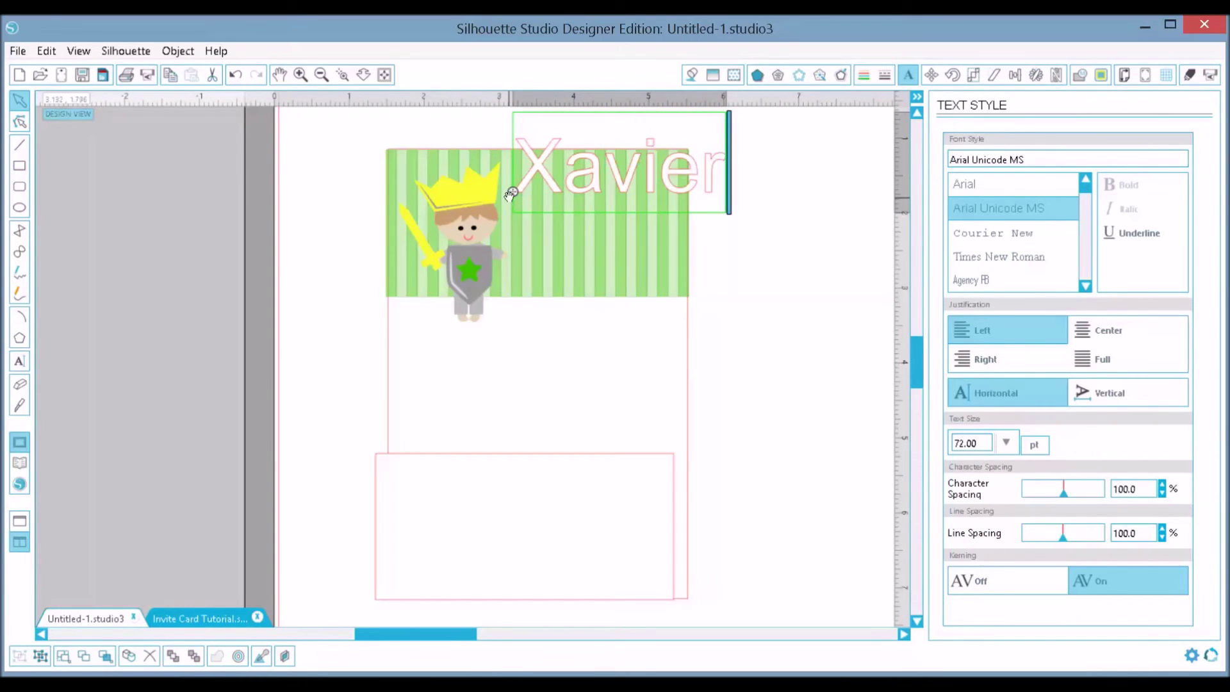
text(is)
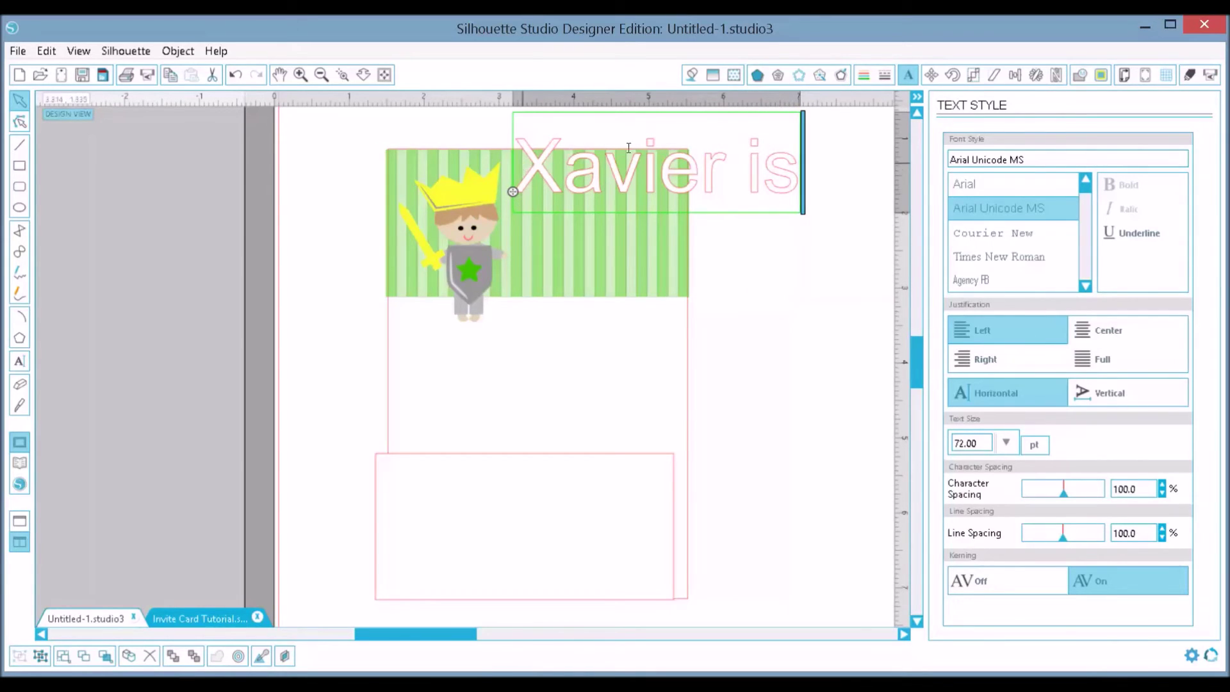
- Try Courier New, Algerian and Andalus as the font for the new text line
key(ctrl+a)
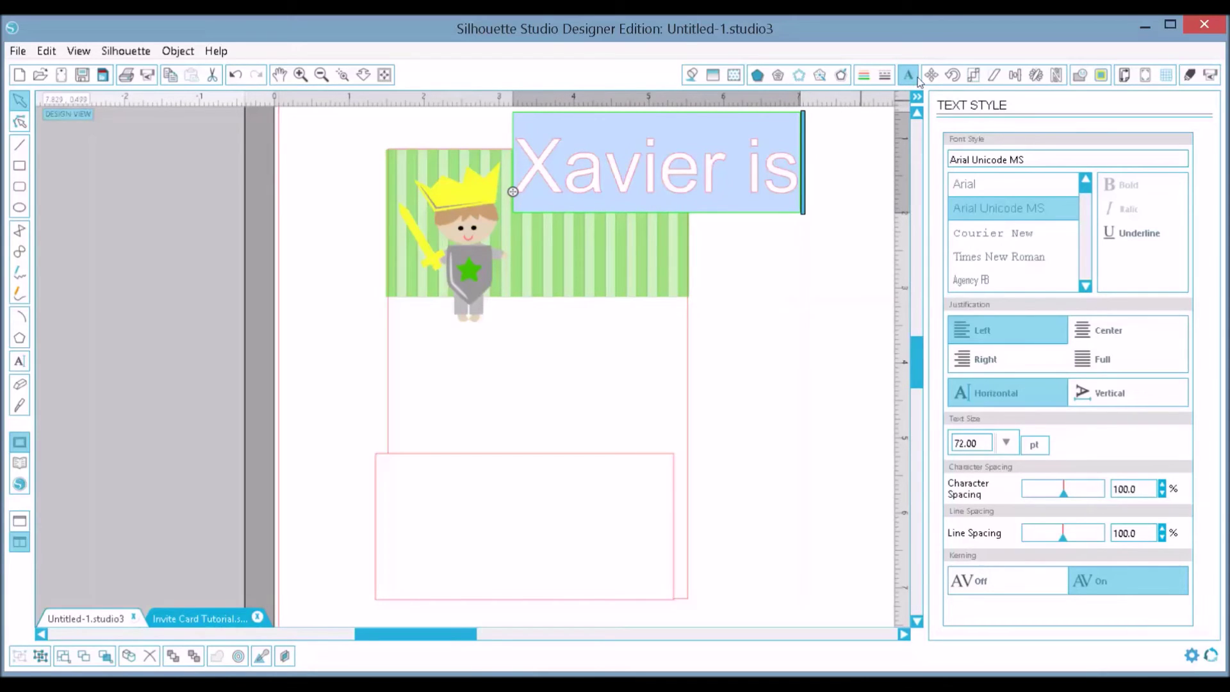
click(1028, 235)
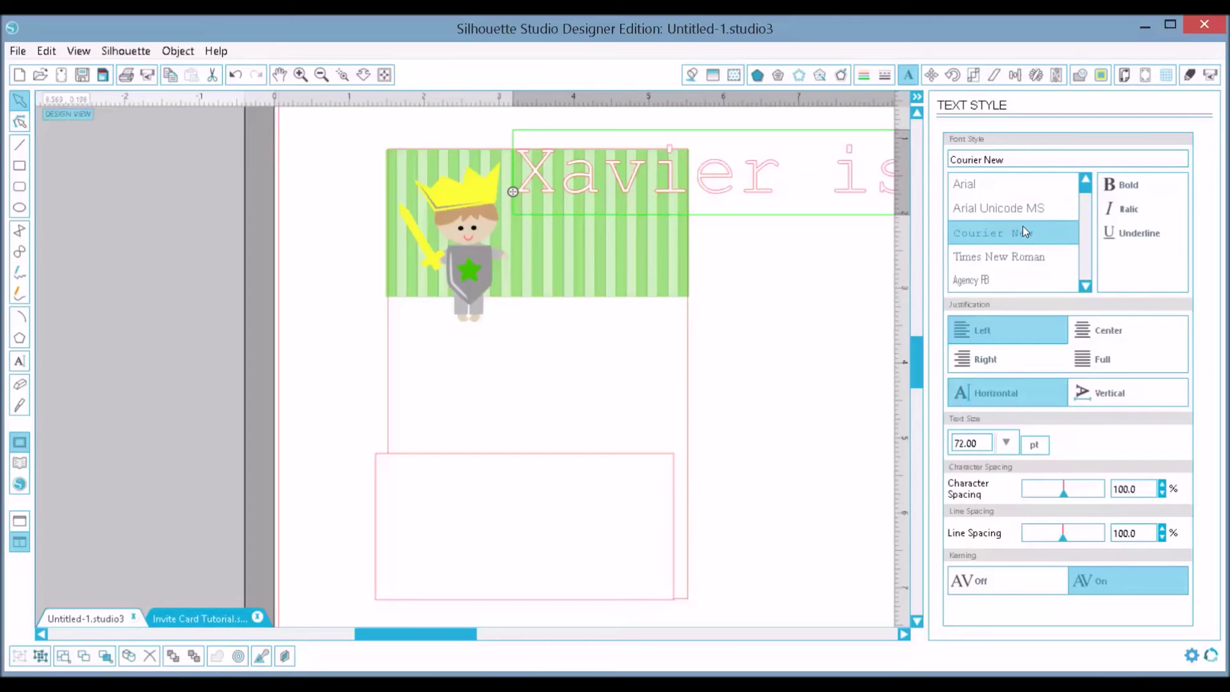
click(1086, 286)
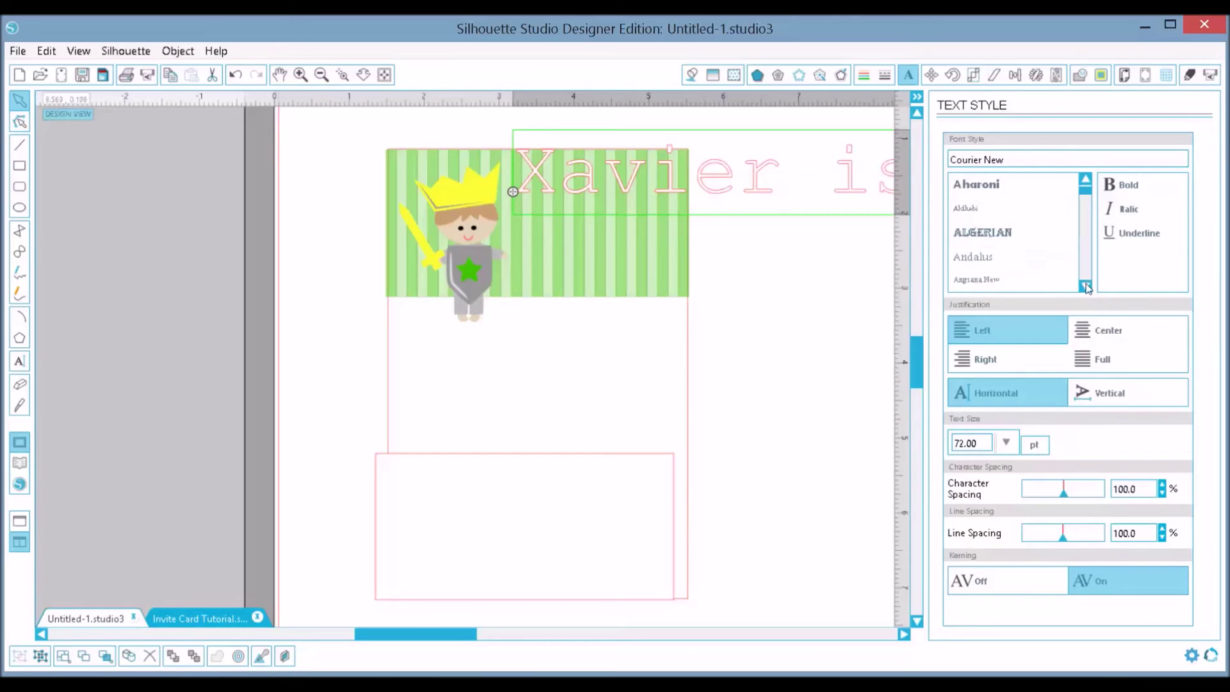
click(1003, 240)
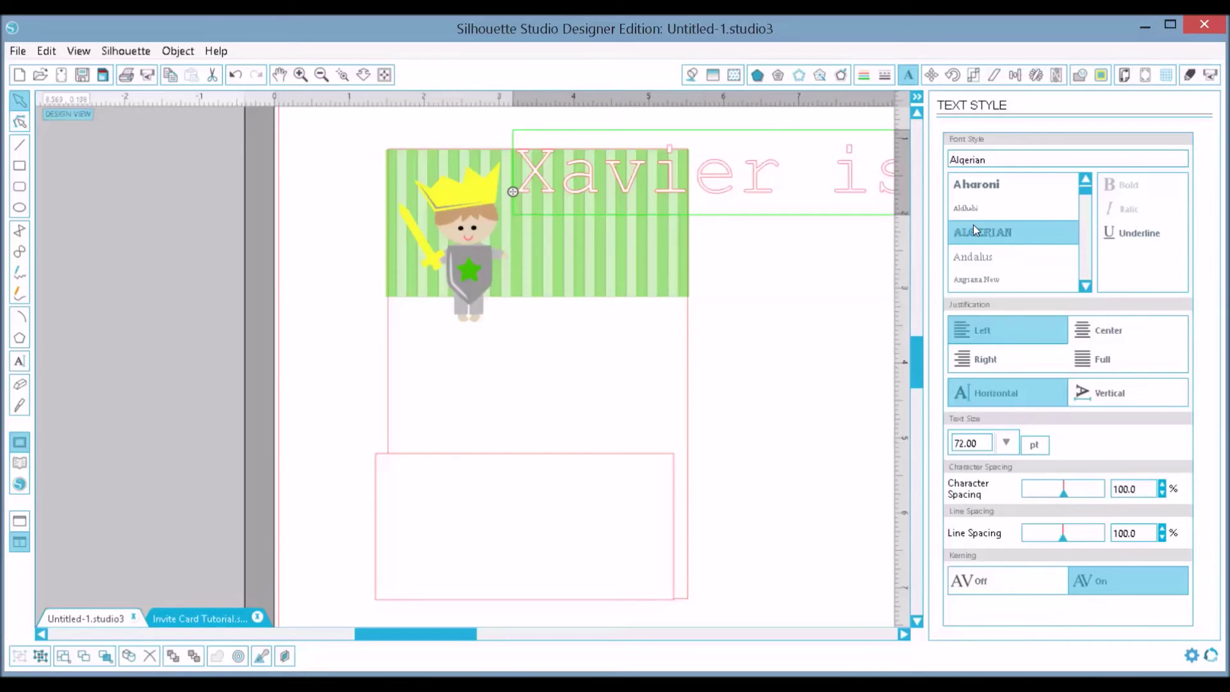
click(984, 257)
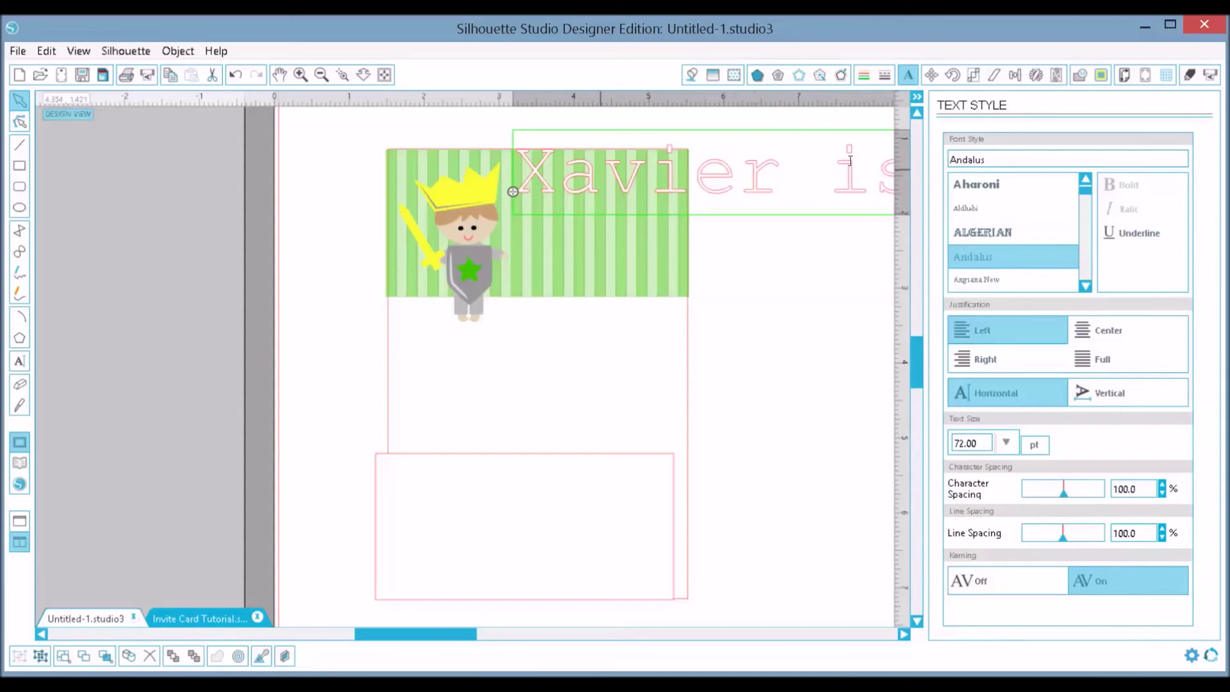
- Select the whole text line, try Aharoni and set its font to Aldhabi
key(ctrl+a)
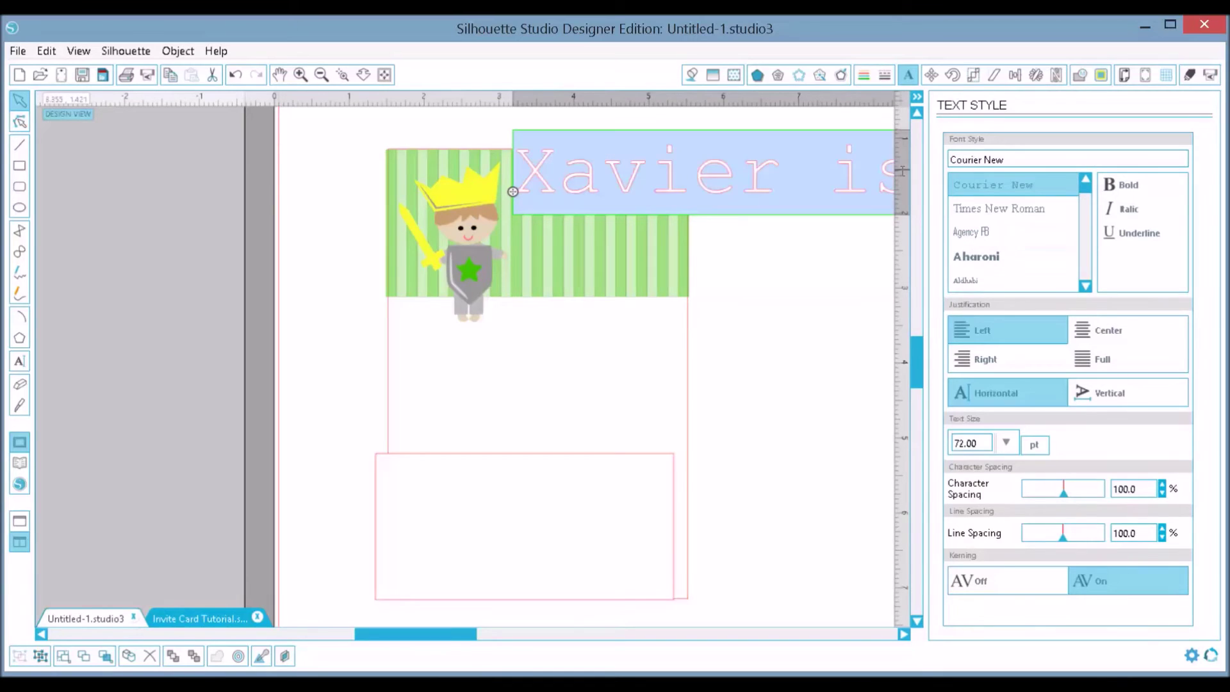
click(992, 257)
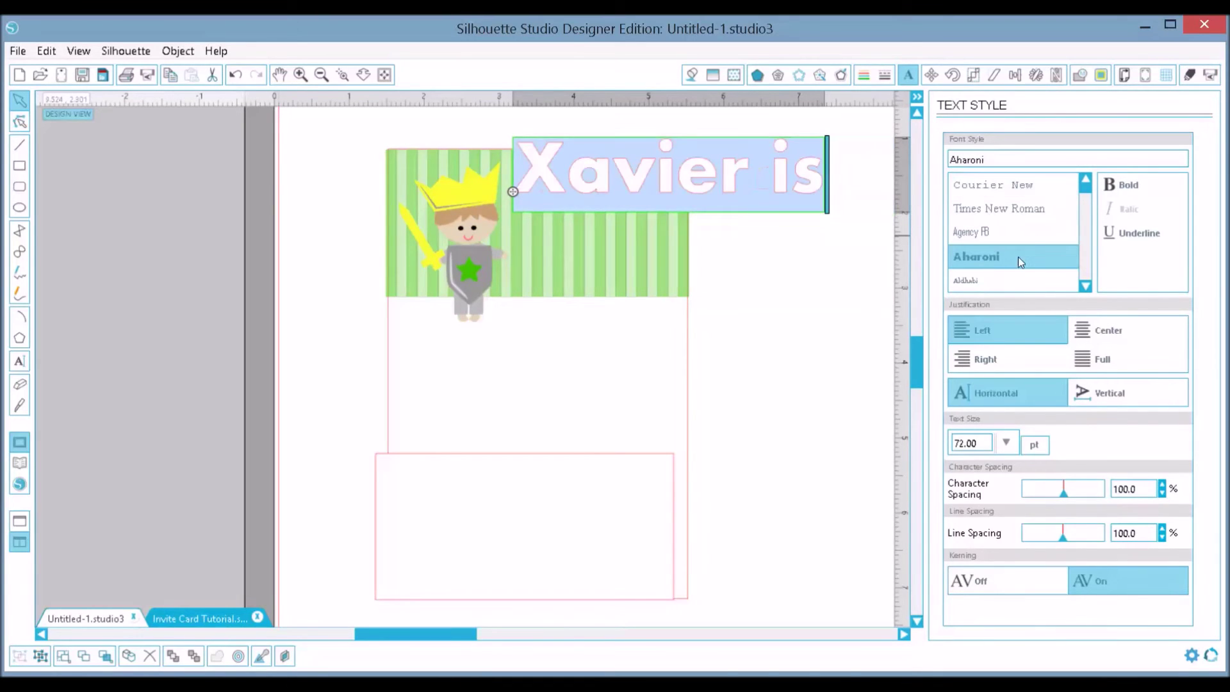
click(1085, 286)
click(978, 264)
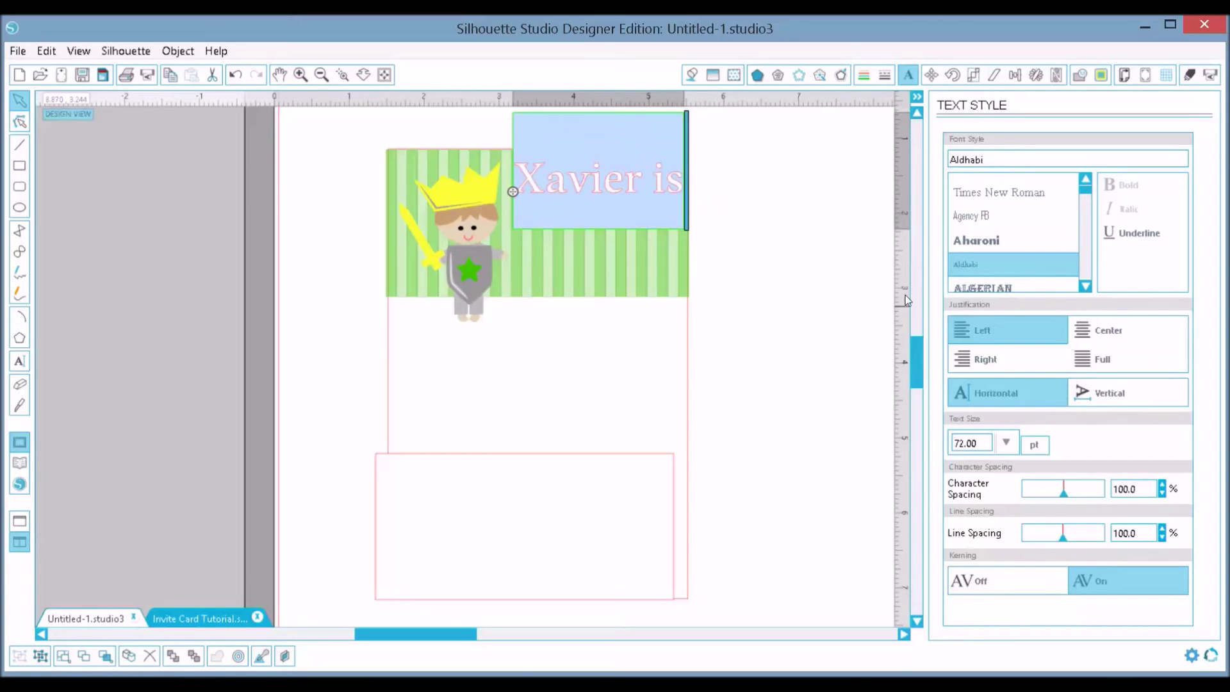
- Give the text line a 2.0 pt outline in black and finish editing it
click(885, 75)
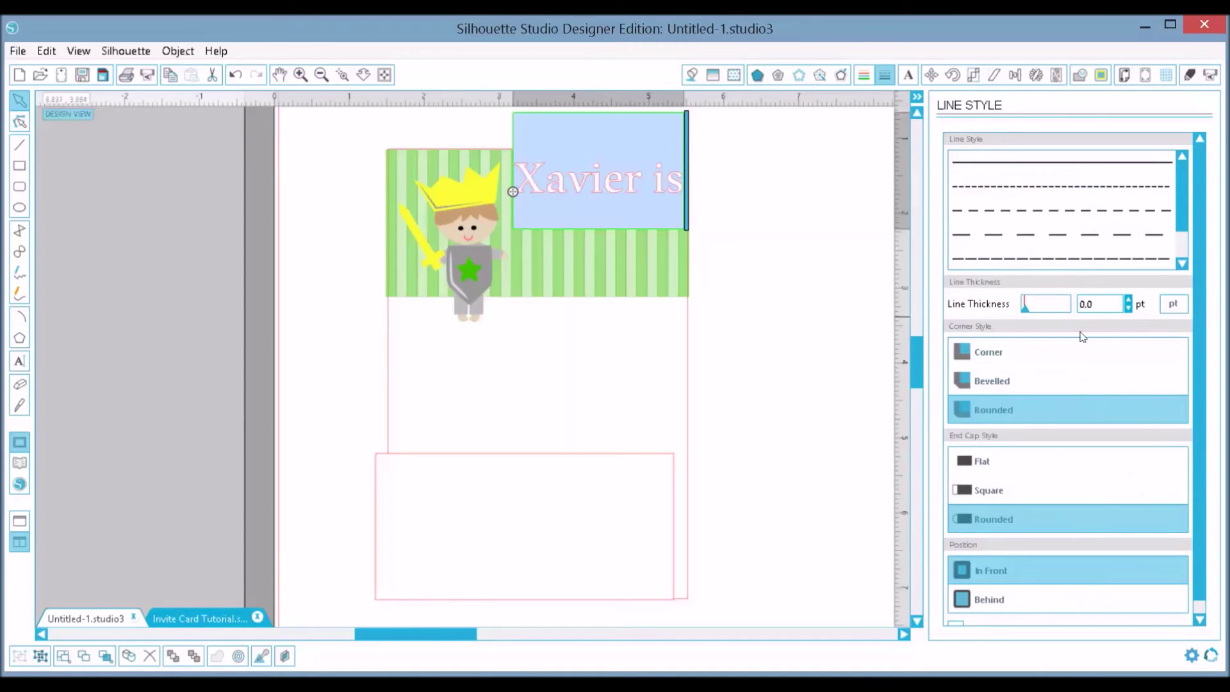
double_click(1106, 306)
text(2.0)
key(Return)
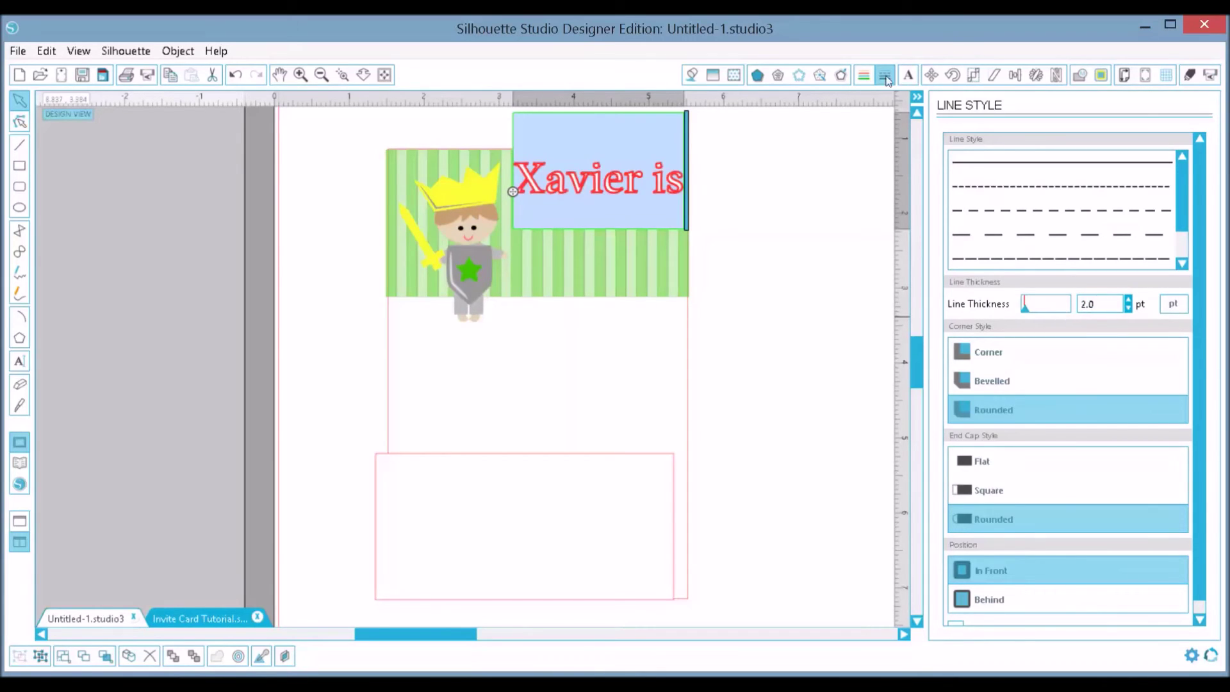
click(864, 77)
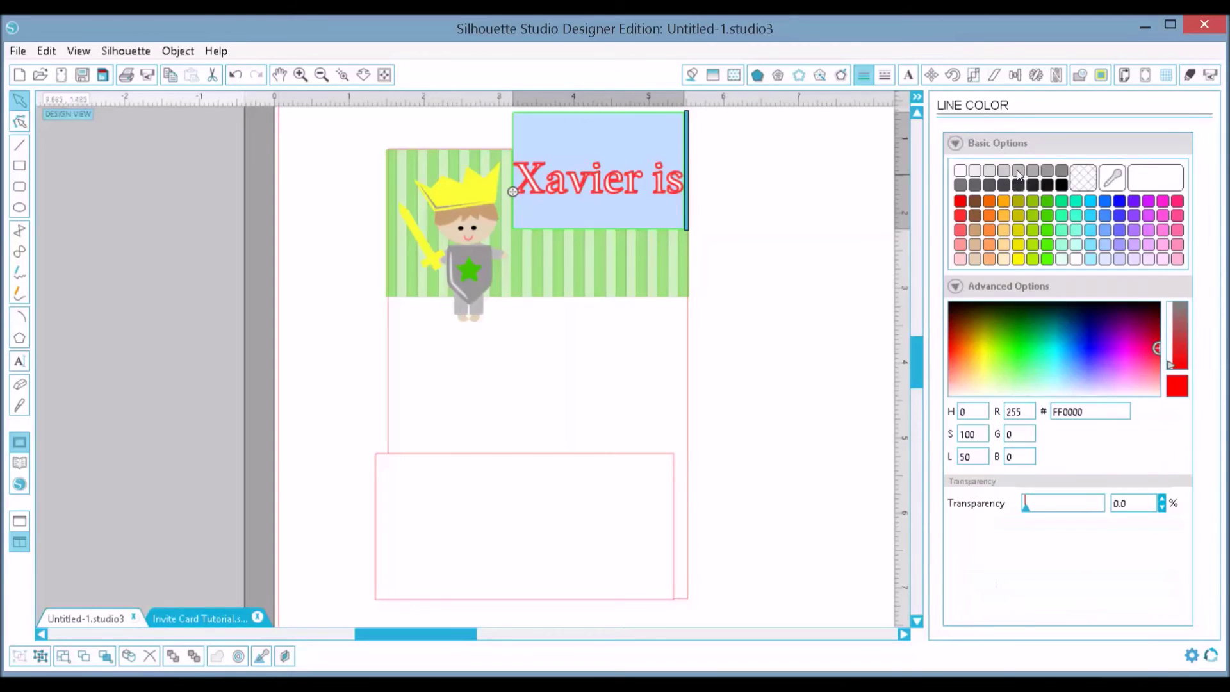
click(1060, 185)
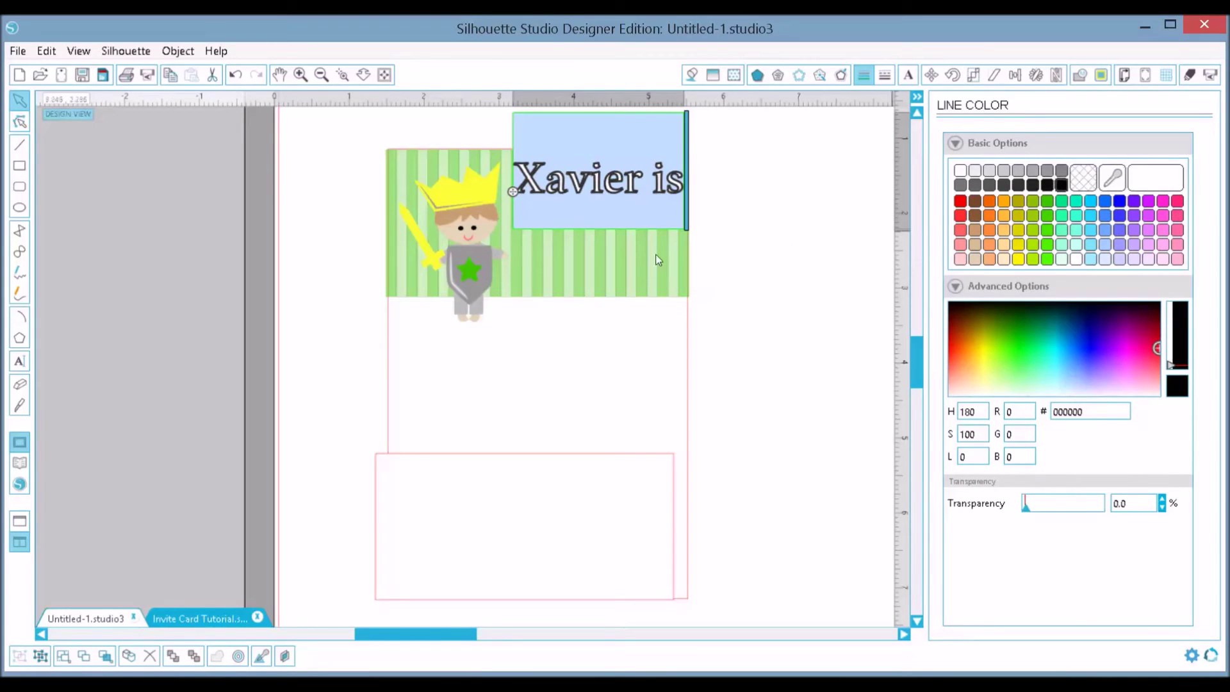
click(779, 225)
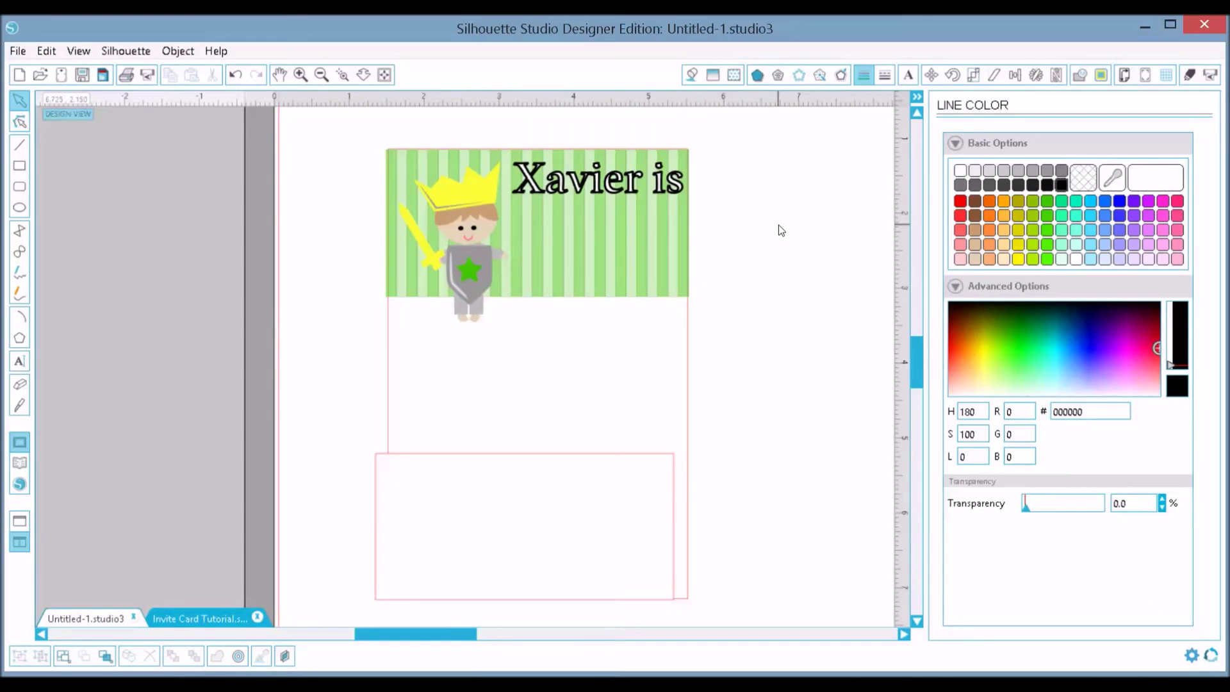
- Copy and paste the text line, and move the copy below the original, partly beyond the card's right edge
click(633, 194)
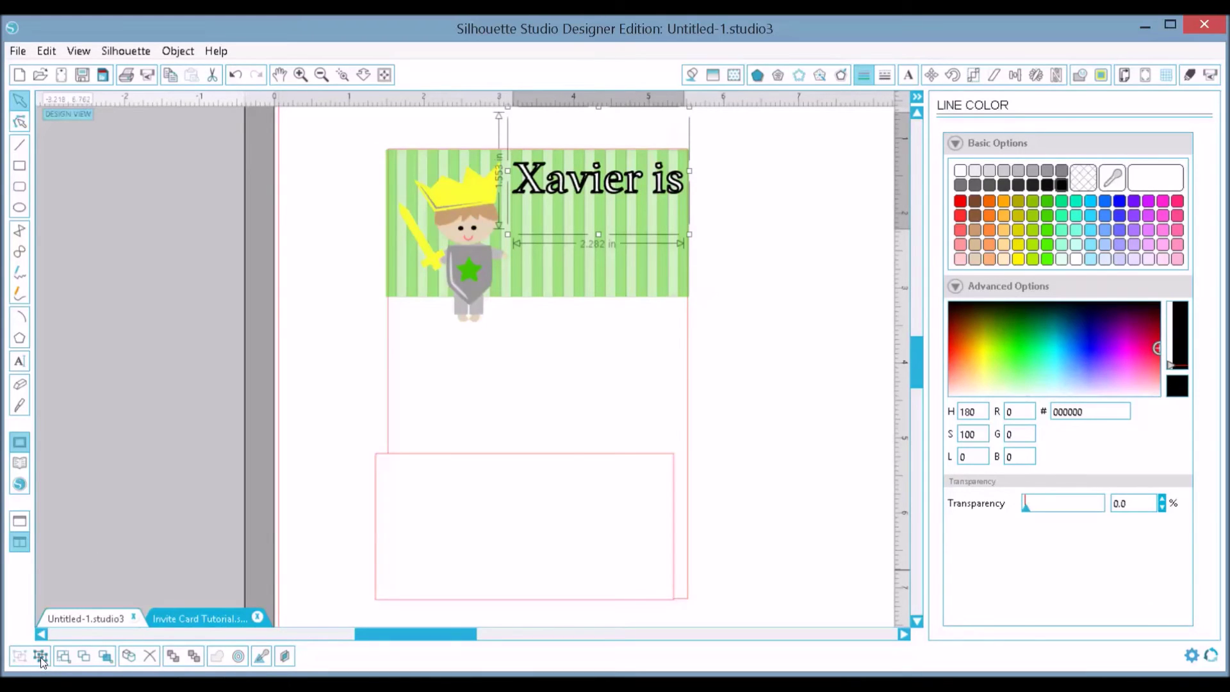
right_click(627, 174)
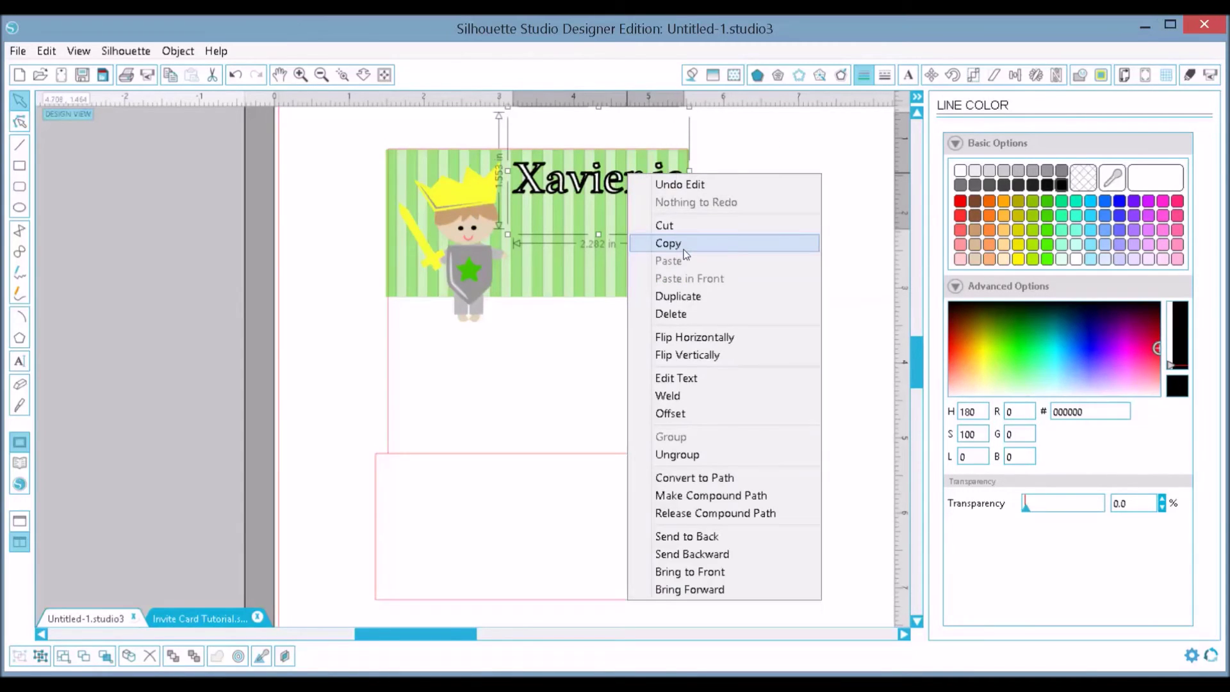
click(684, 252)
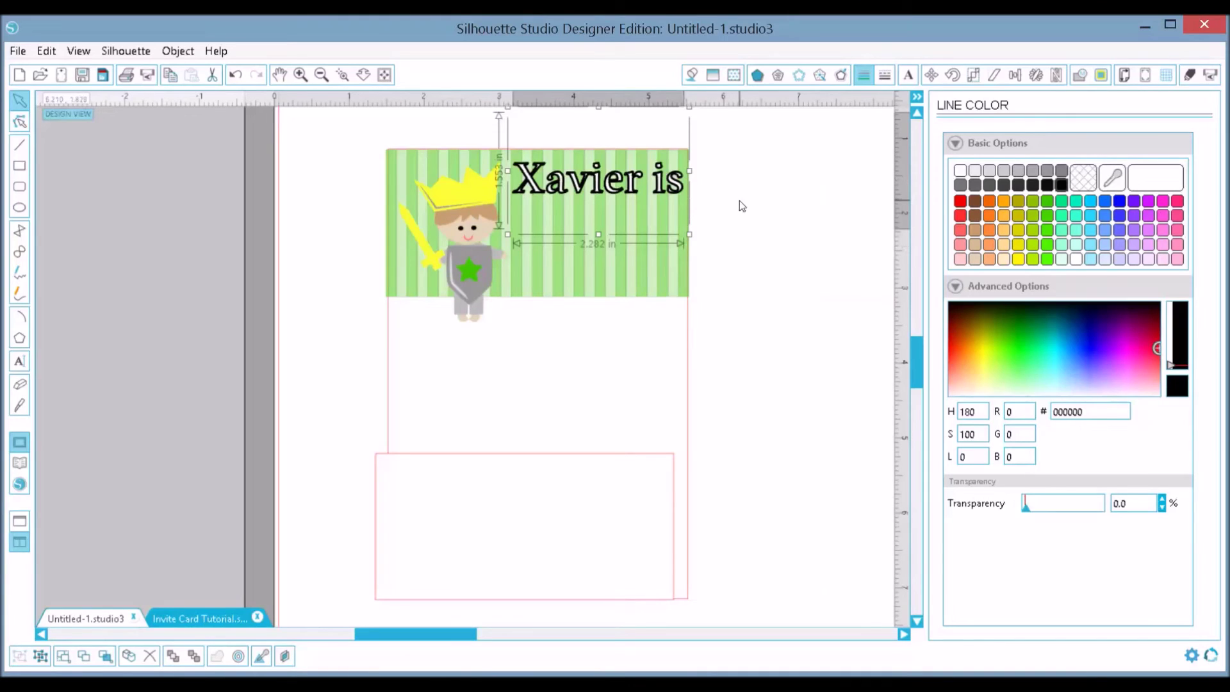
click(739, 201)
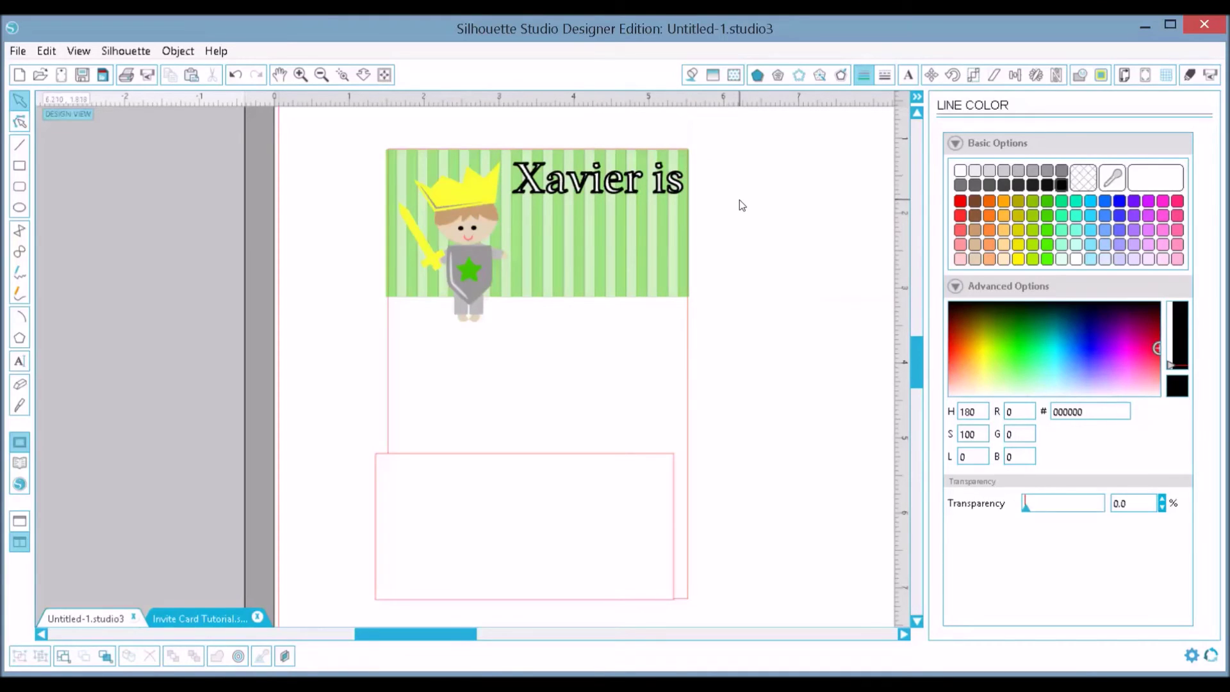
right_click(740, 202)
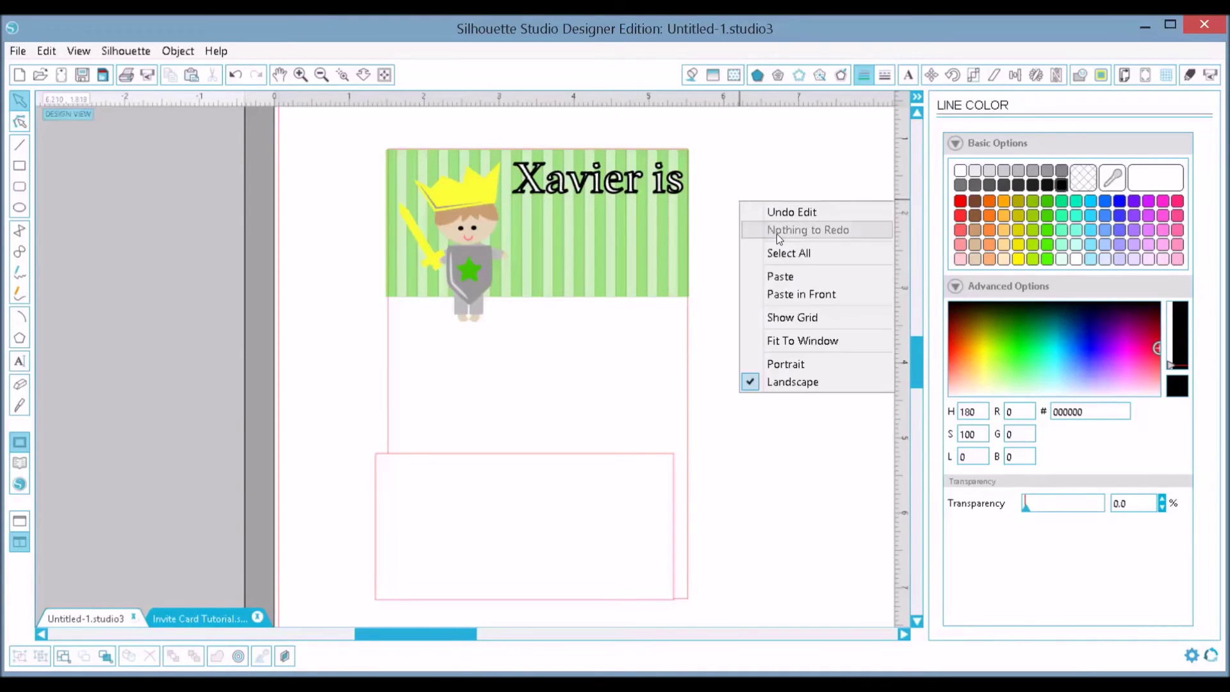
click(799, 274)
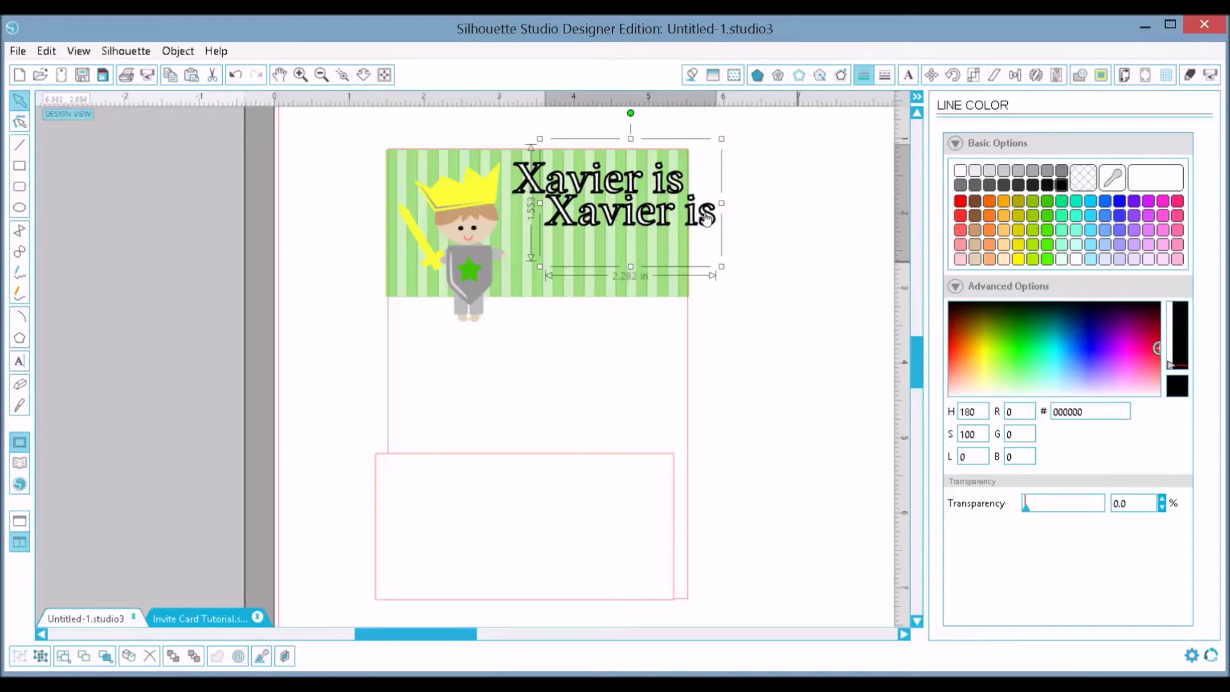
drag(759, 260, 801, 264)
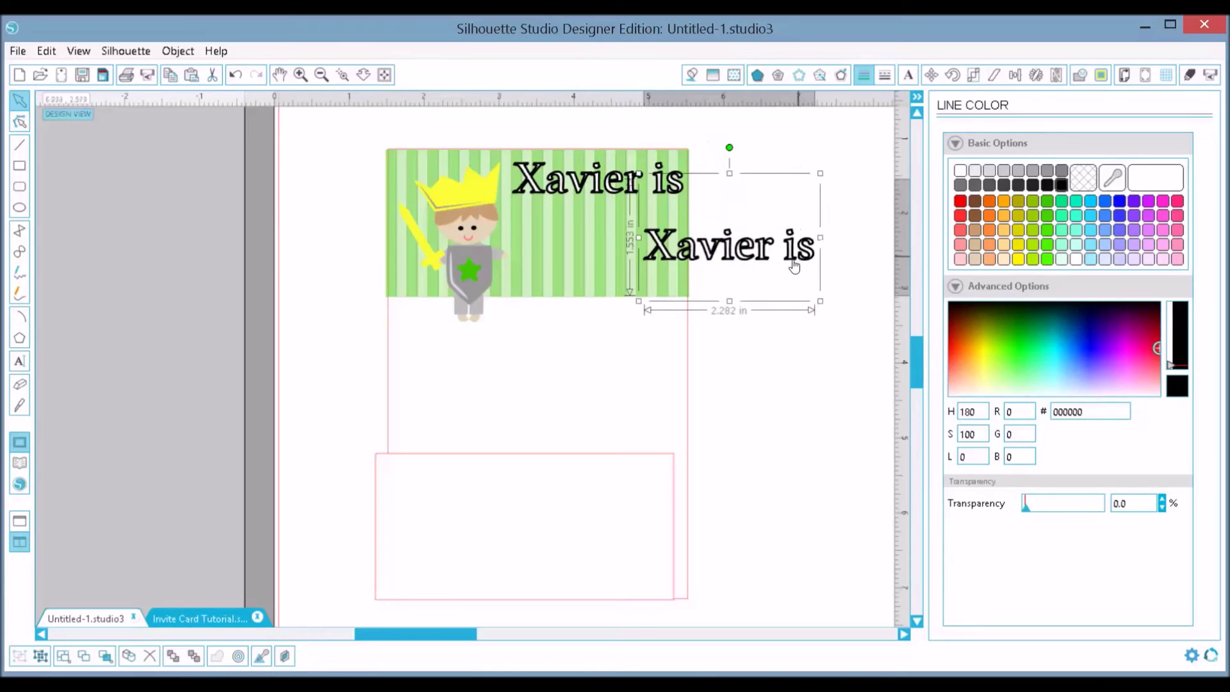
- Remove the word "is" from the copied text line so only the child's name remains
right_click(793, 260)
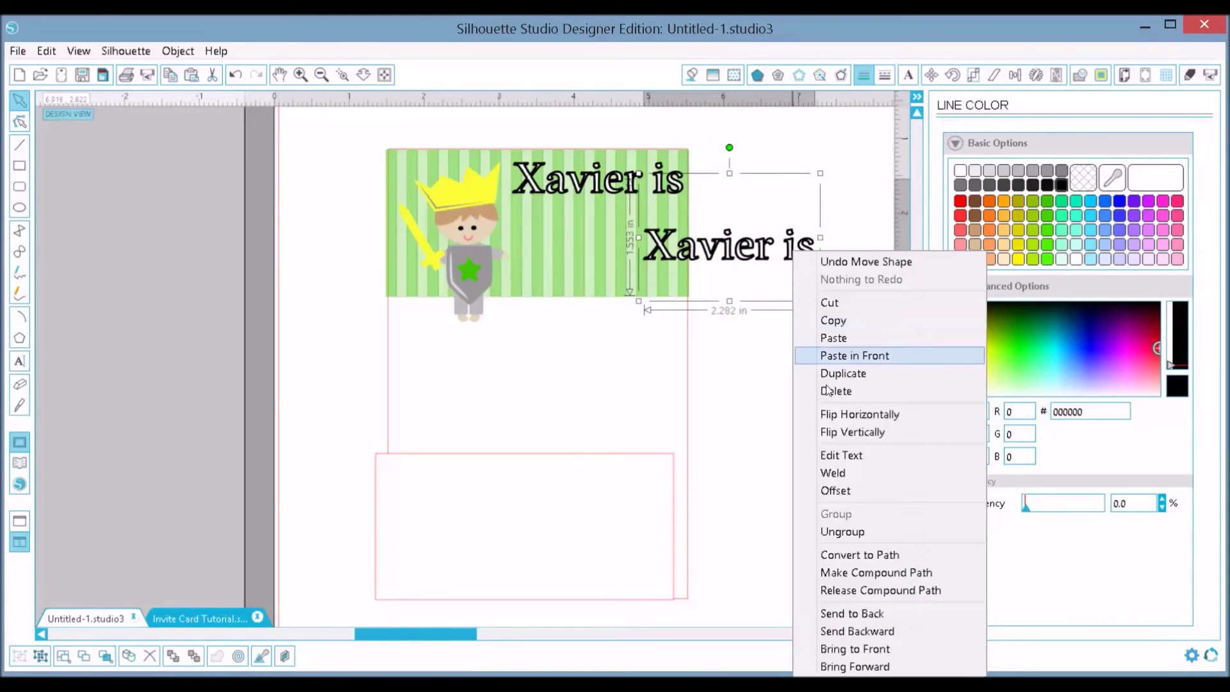
click(859, 460)
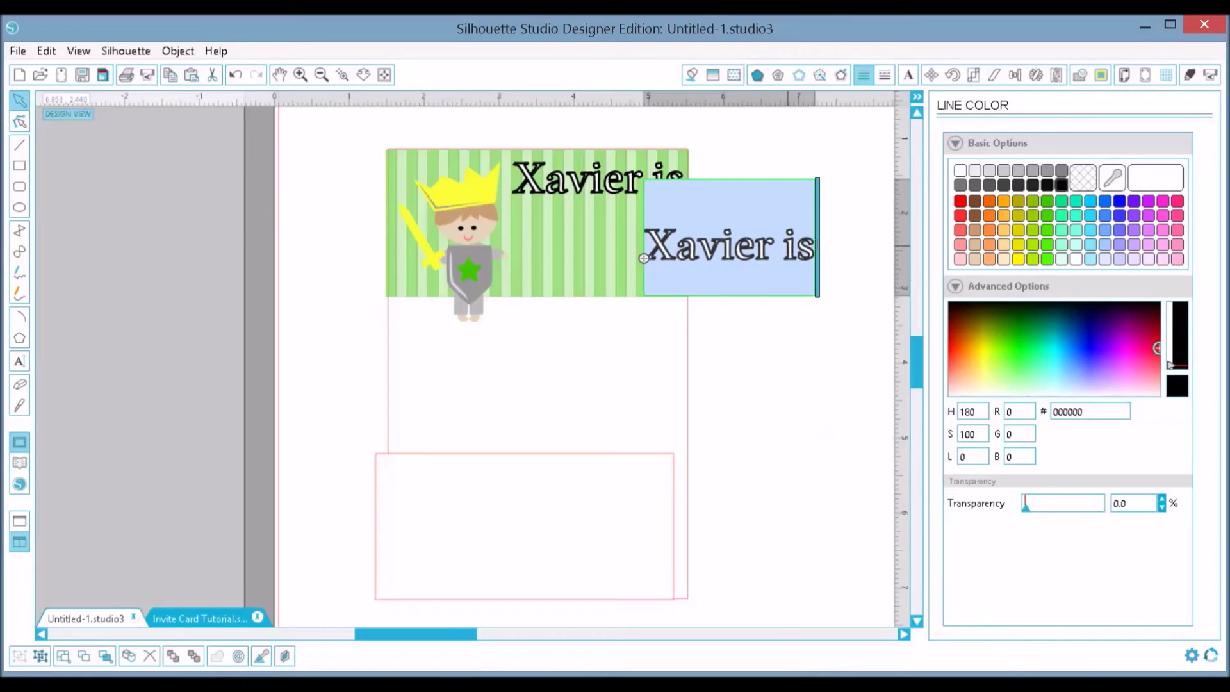
click(784, 251)
double_click(809, 255)
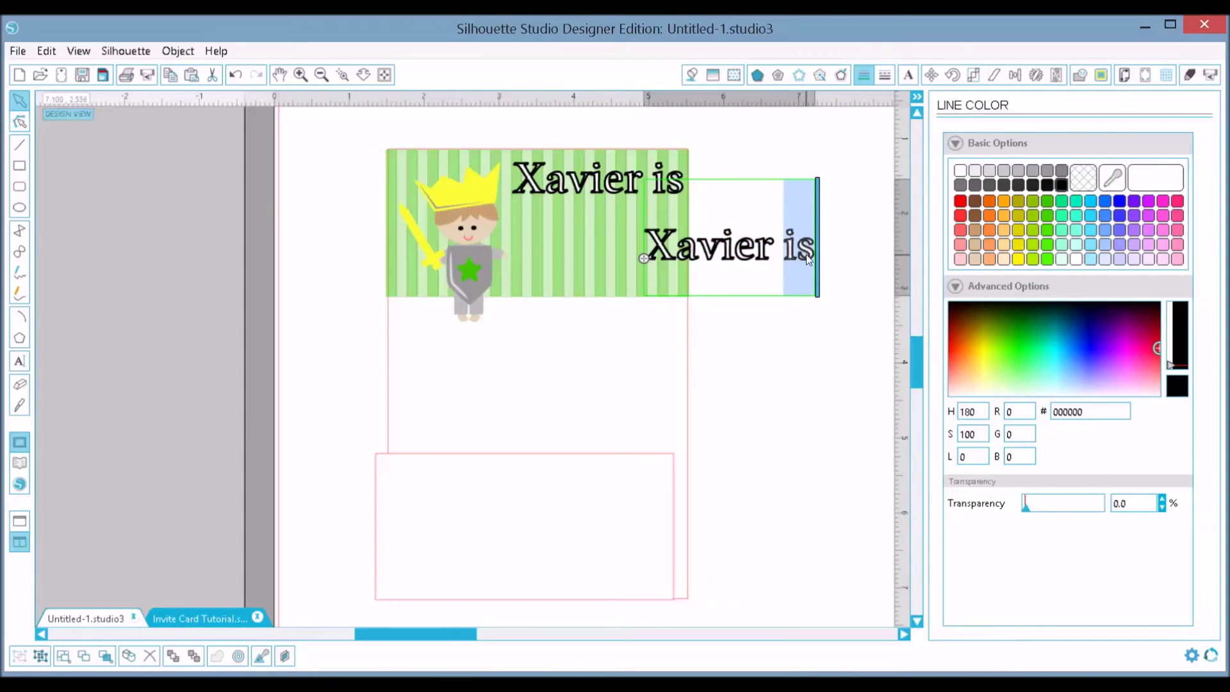
key(BackSpace)
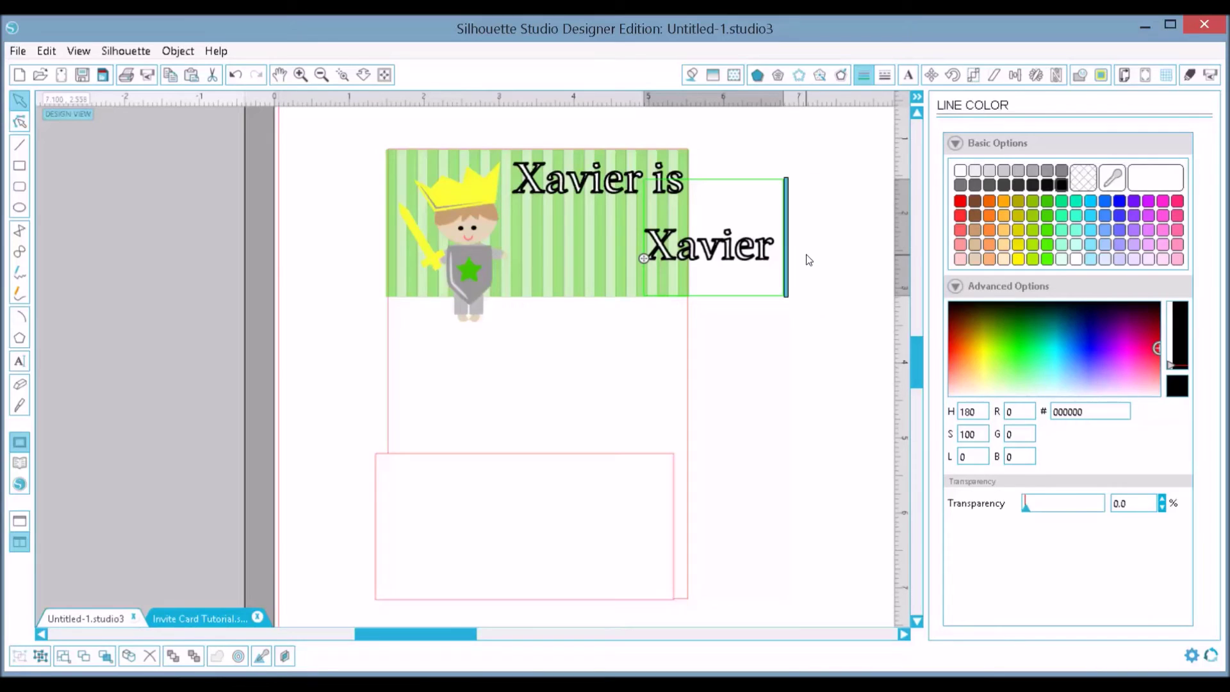
click(723, 212)
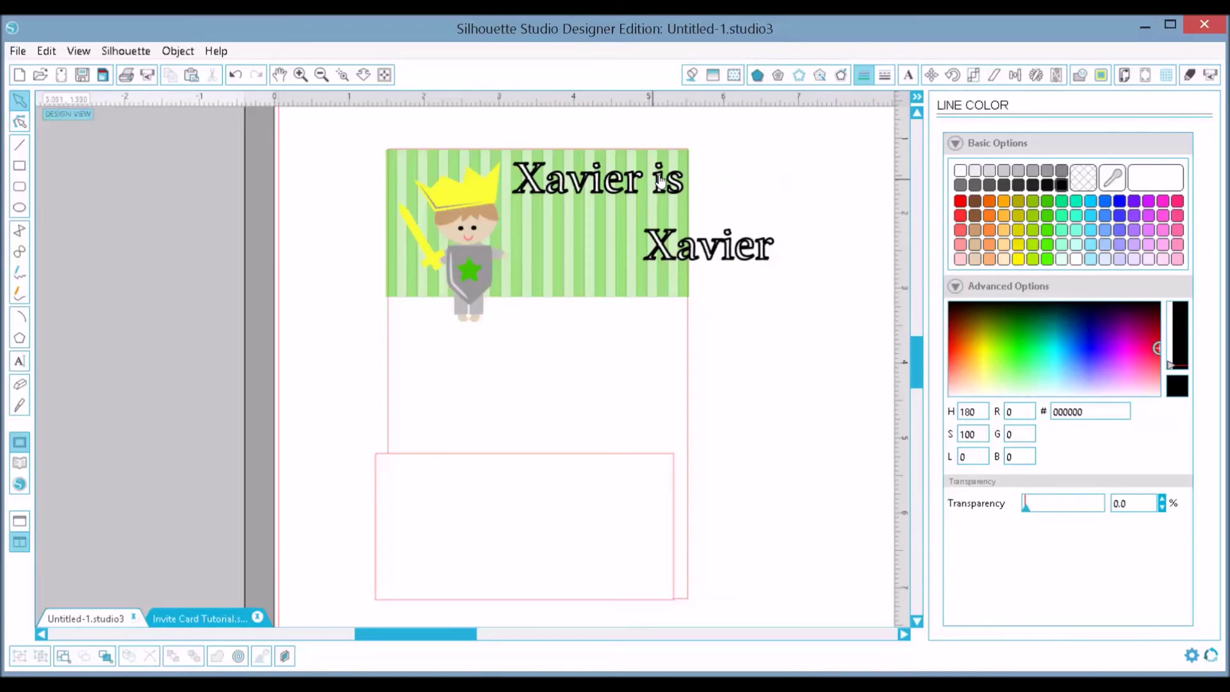
click(661, 182)
right_click(661, 182)
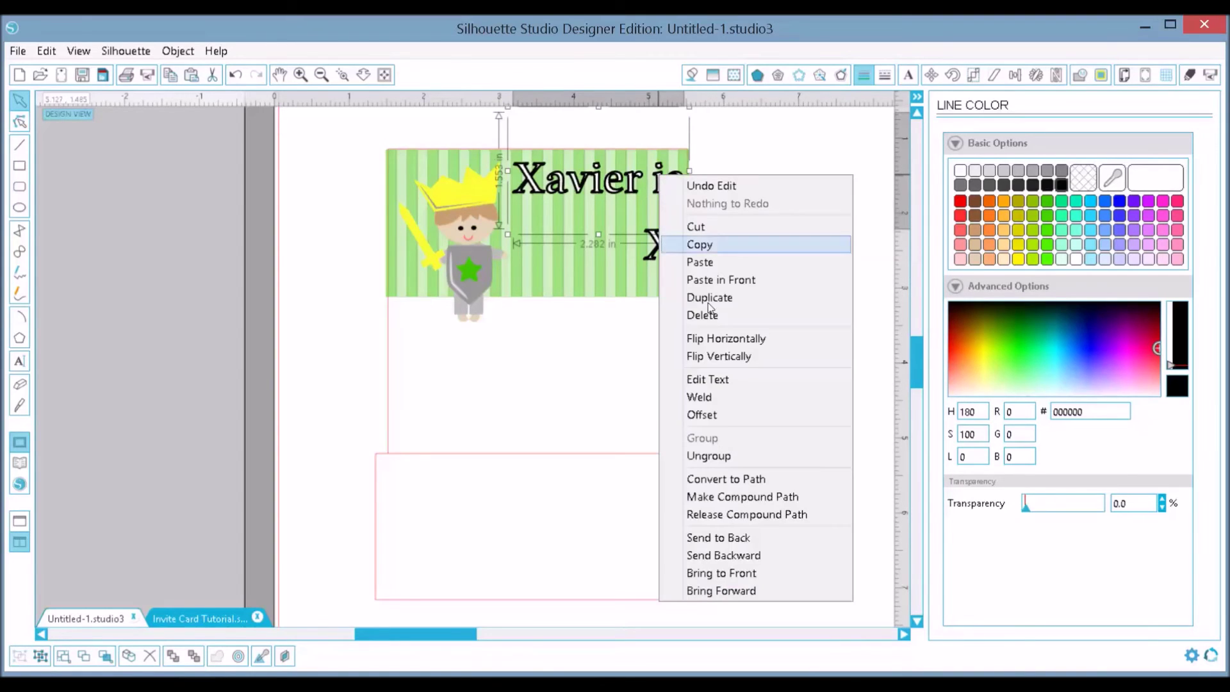
click(730, 383)
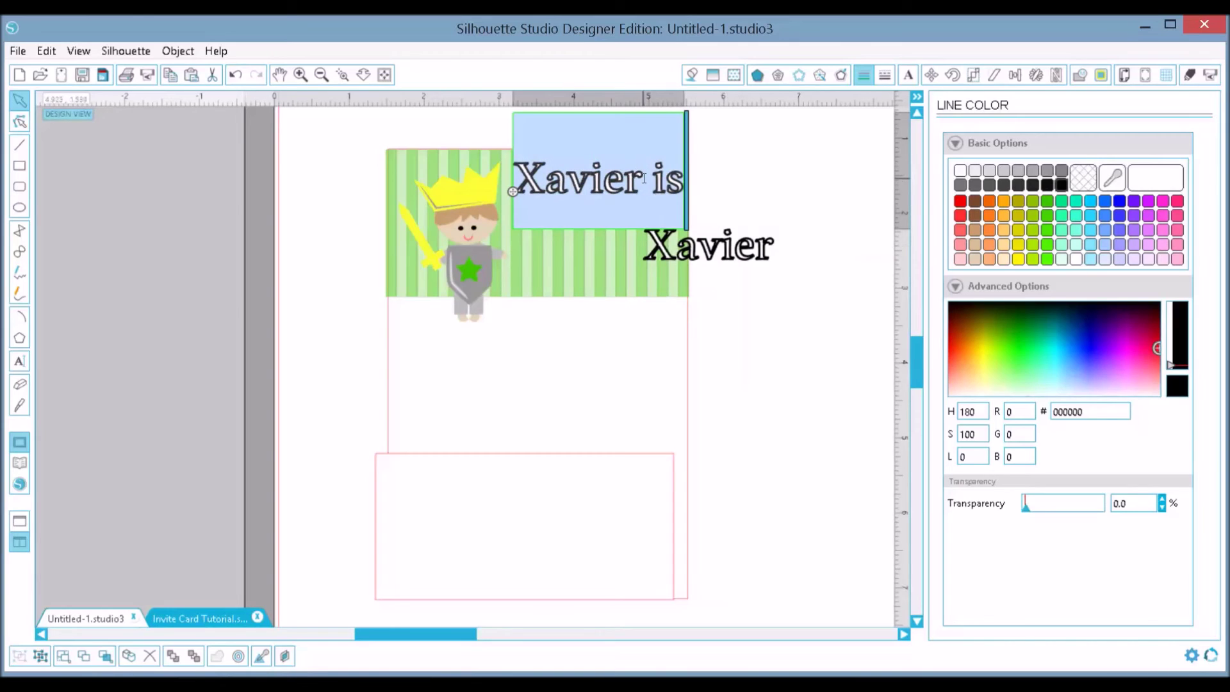
drag(643, 195, 520, 196)
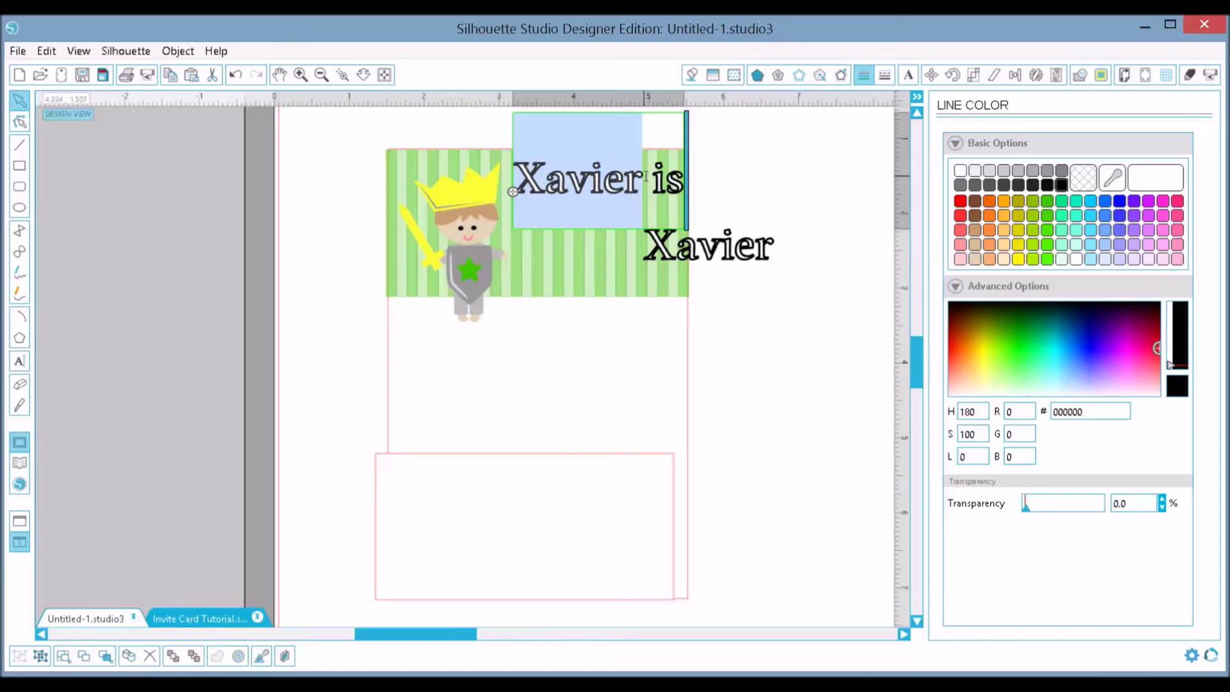
click(730, 181)
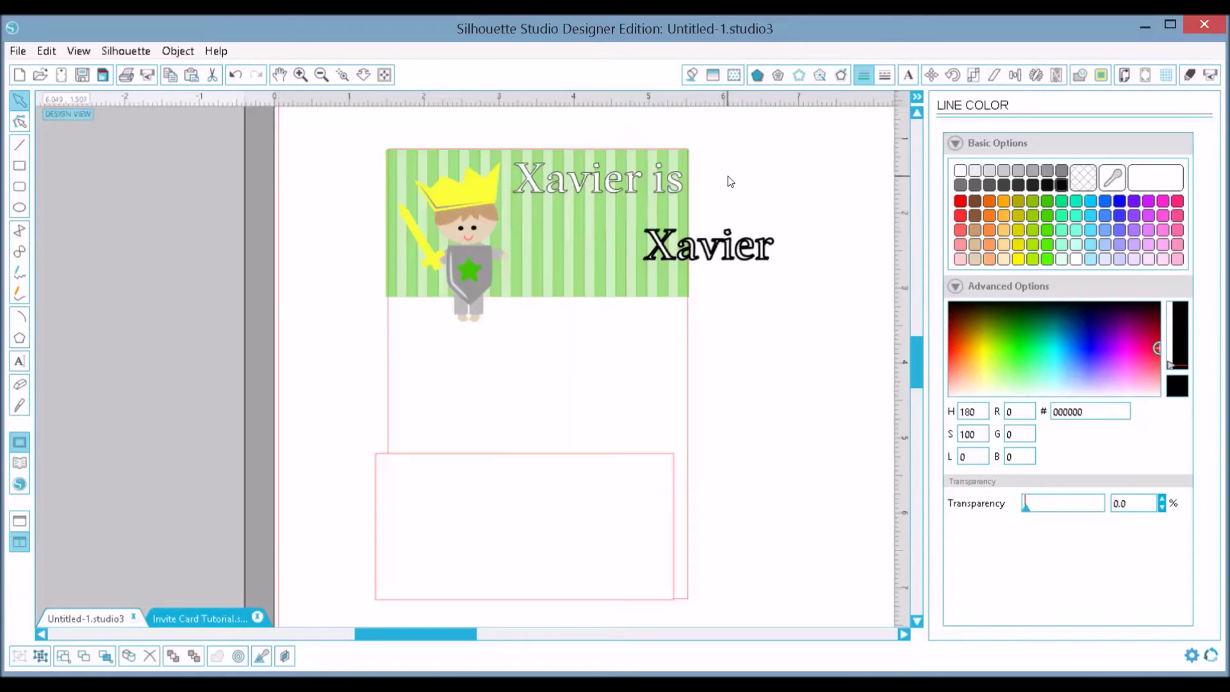
- Remove the child's name from the original text line so only "is" remains, and finish editing it
click(632, 186)
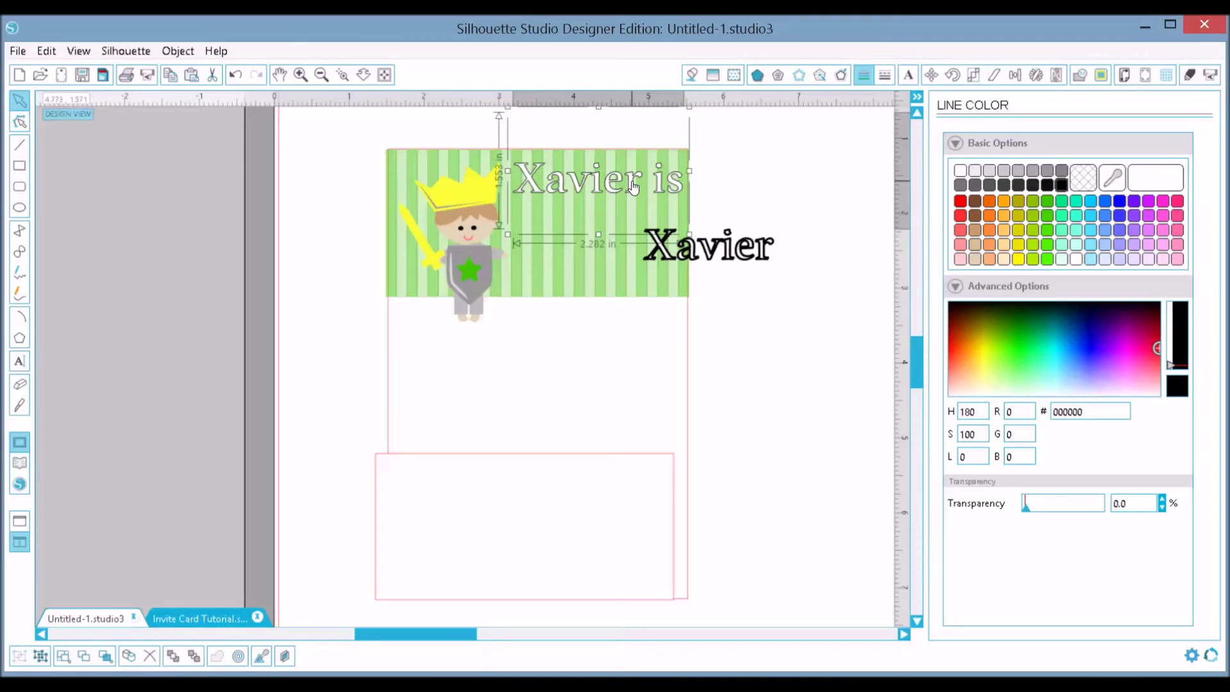
right_click(632, 186)
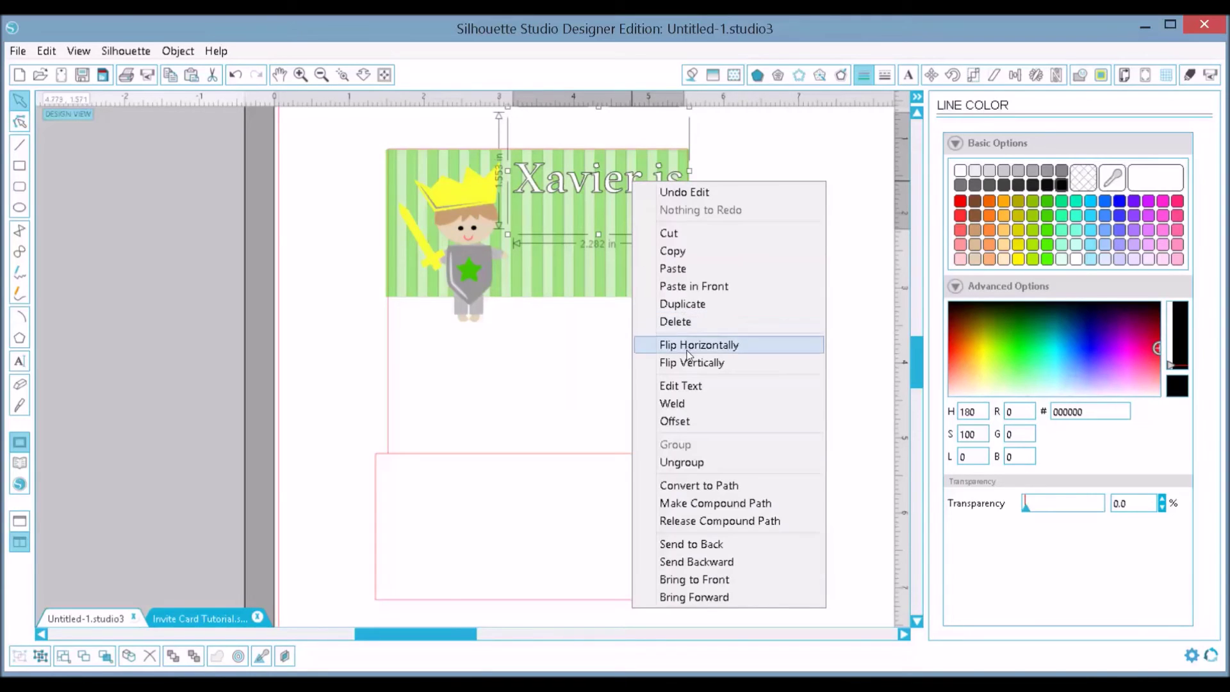
click(698, 391)
drag(514, 179, 646, 171)
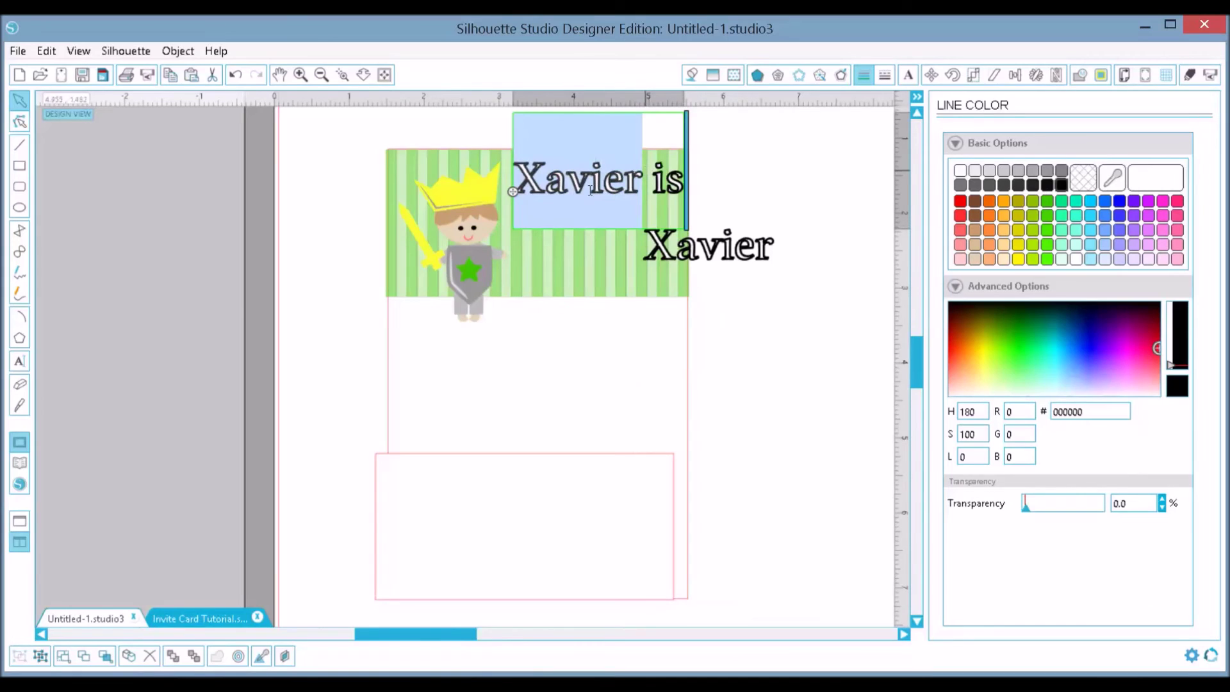
drag(644, 183, 532, 181)
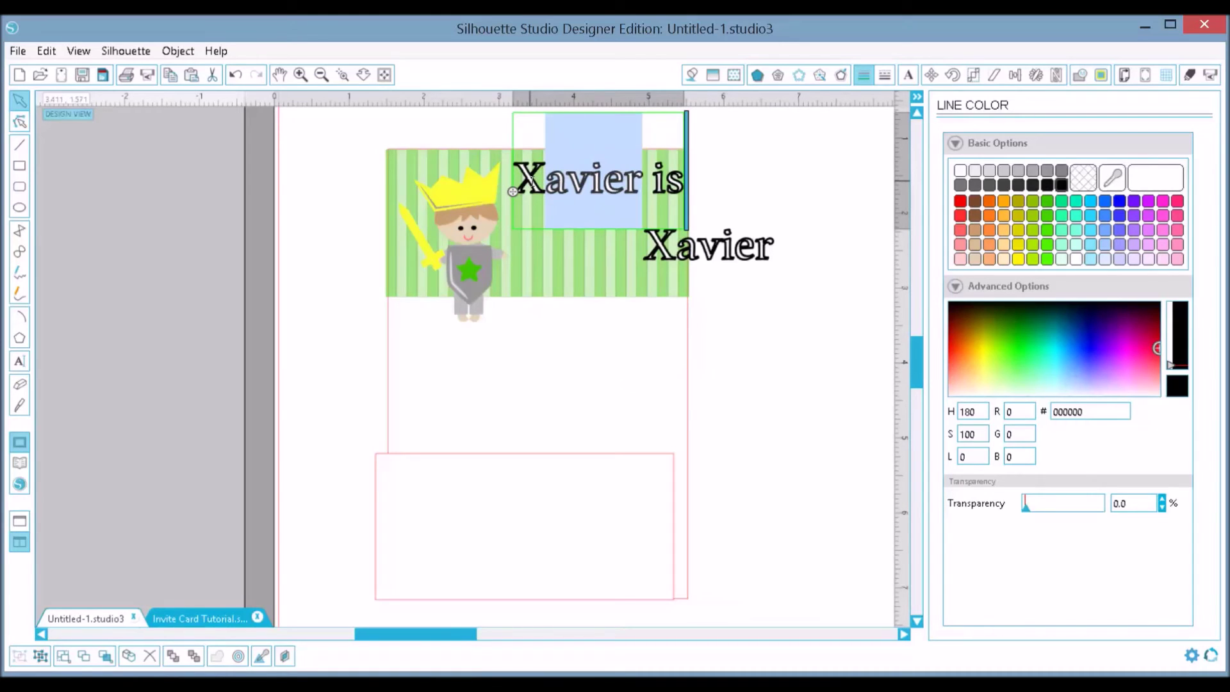
key(BackSpace)
key(BackSpace)
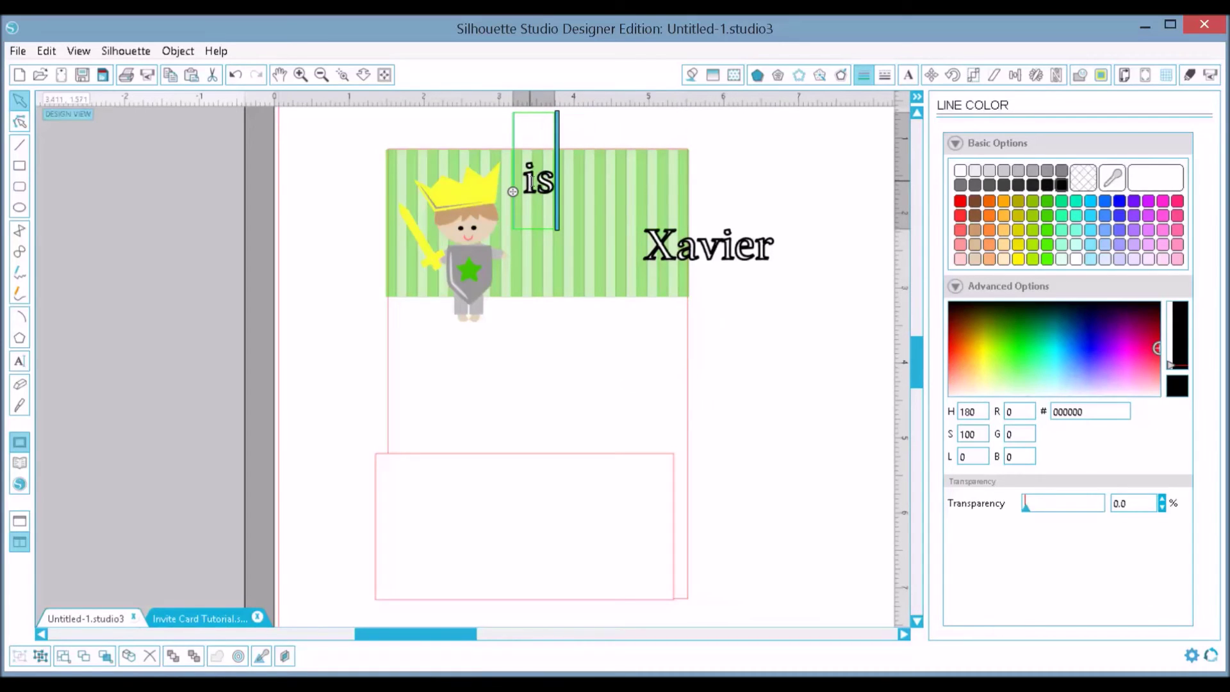
key(Delete)
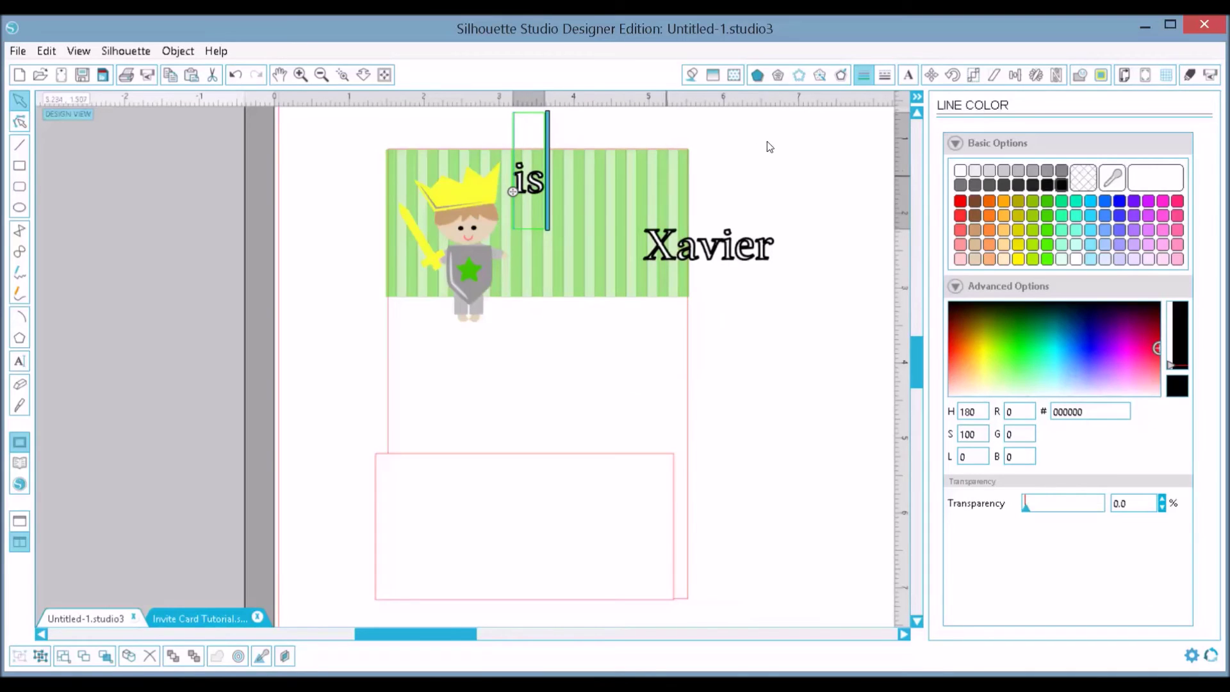
click(621, 168)
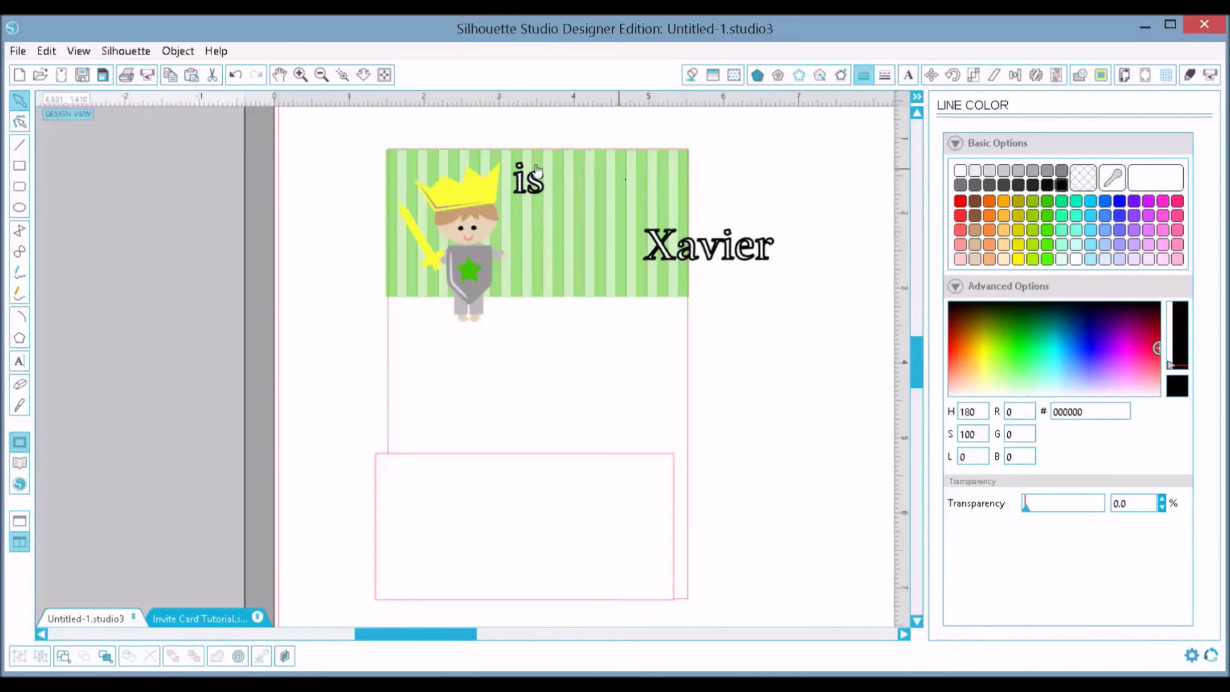
- Arrange the two text pieces on the striped area, with the child's name beside the crown and "is" centred closely beneath it
mouse_move(531, 183)
mouse_down()
mouse_move(617, 178)
mouse_move(645, 193)
mouse_move(583, 270)
mouse_move(595, 259)
mouse_up()
click(729, 251)
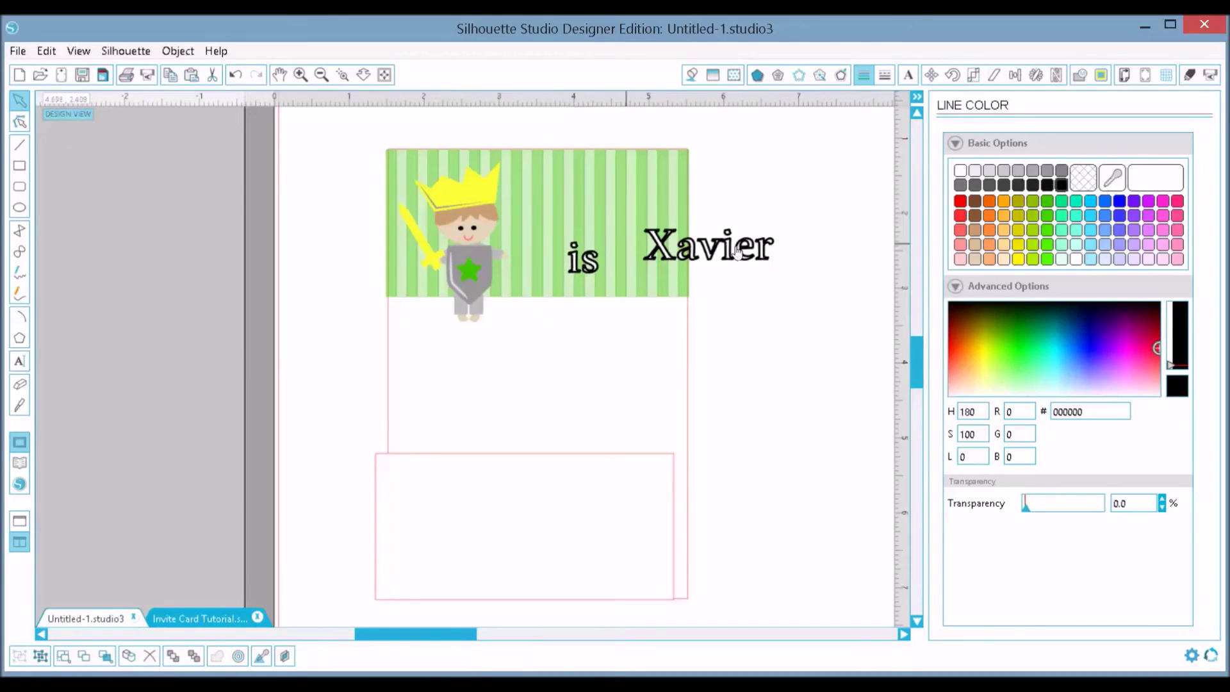
drag(624, 218, 600, 209)
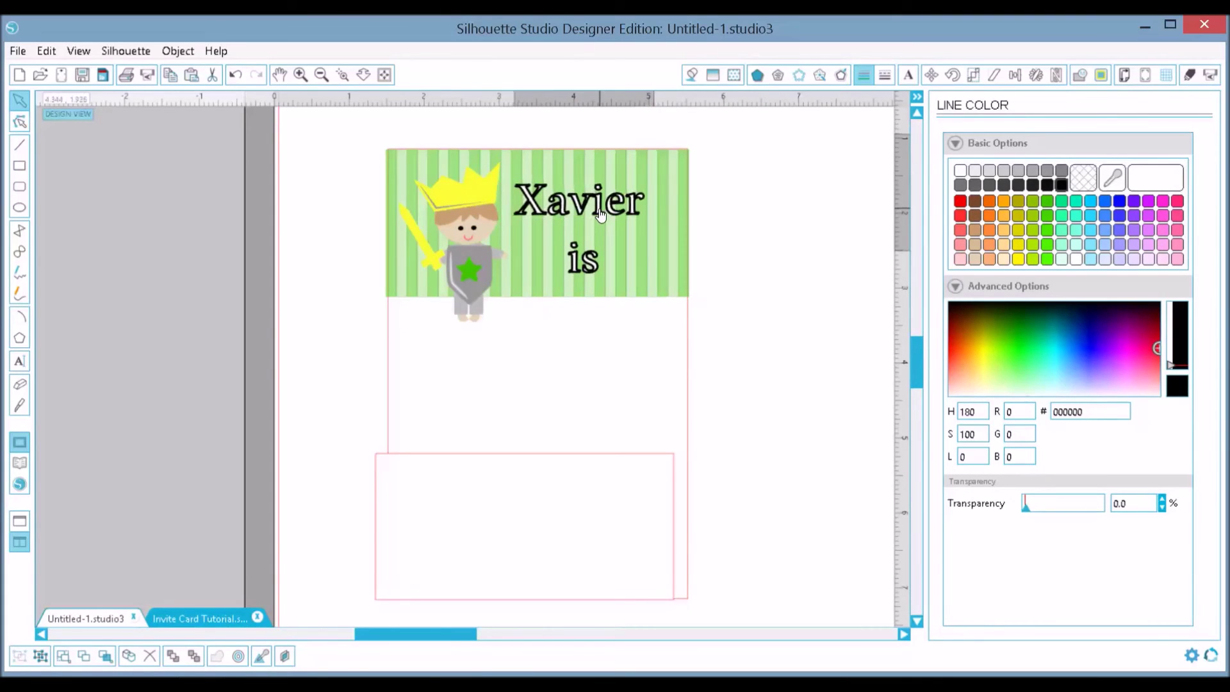
click(604, 257)
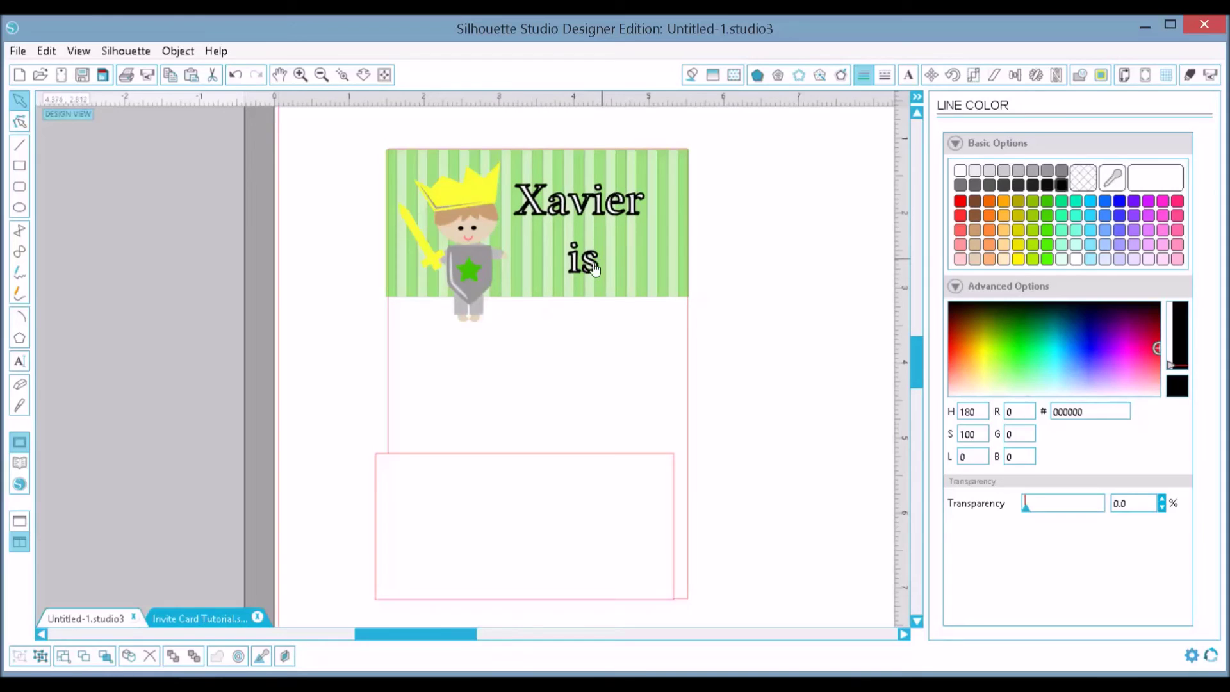
mouse_move(599, 252)
mouse_down()
mouse_move(600, 229)
mouse_move(601, 256)
mouse_up()
click(159, 411)
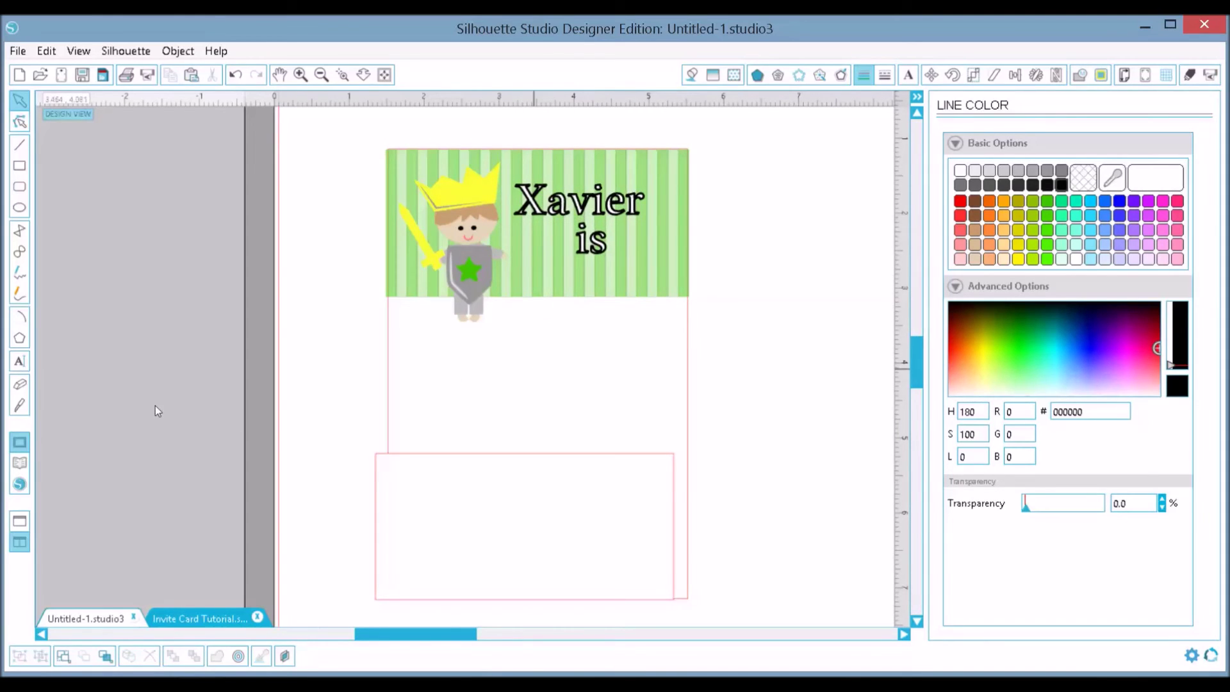
- Add a separate text object reading "6" in the blank space just right of the striped area
click(20, 362)
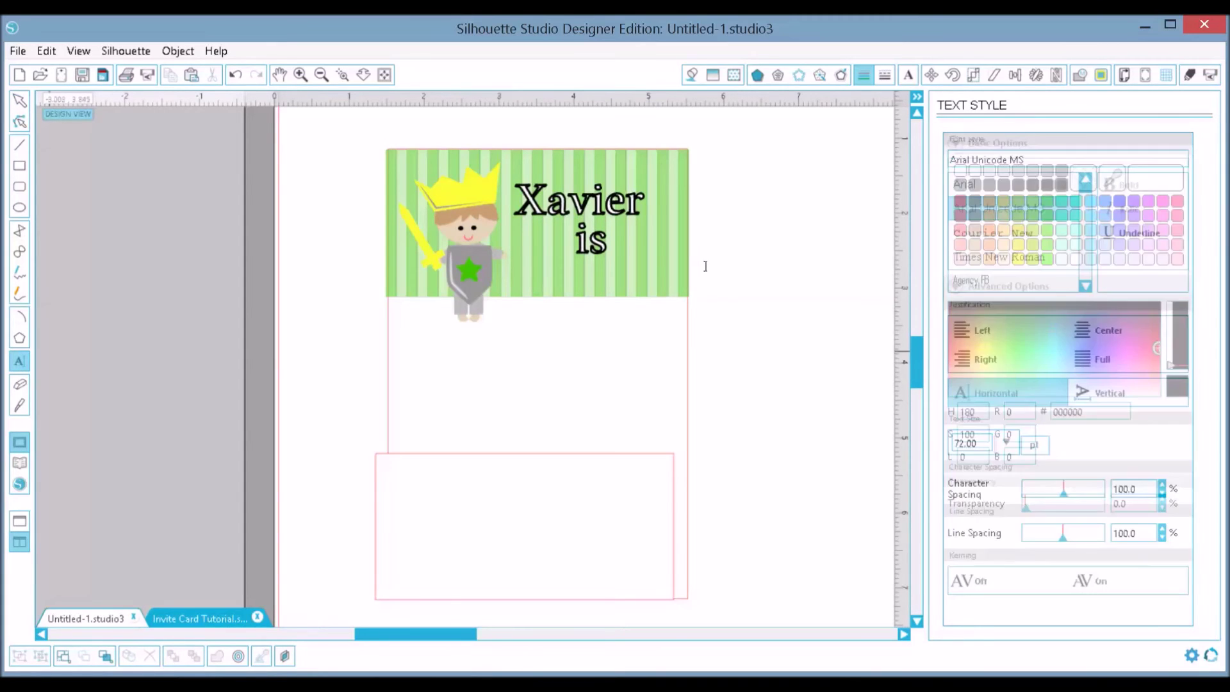
click(704, 266)
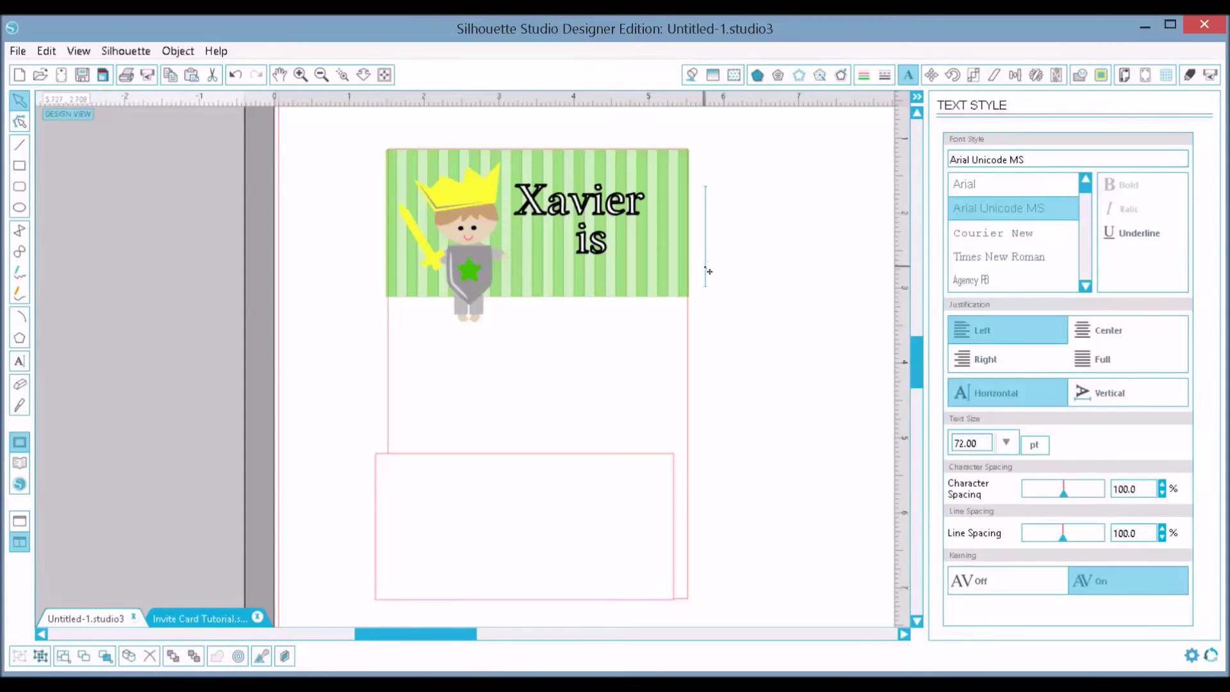
text(6)
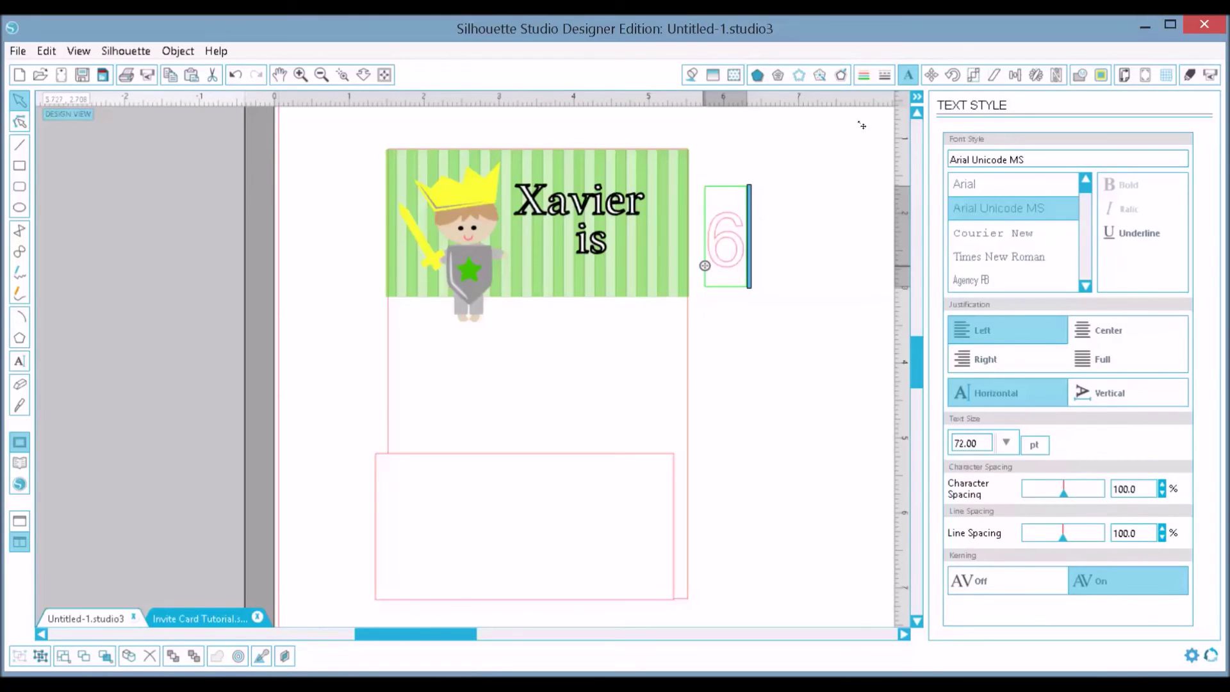
- Try to give the number 6 a 3 pt black outline while its text is still being edited
click(700, 78)
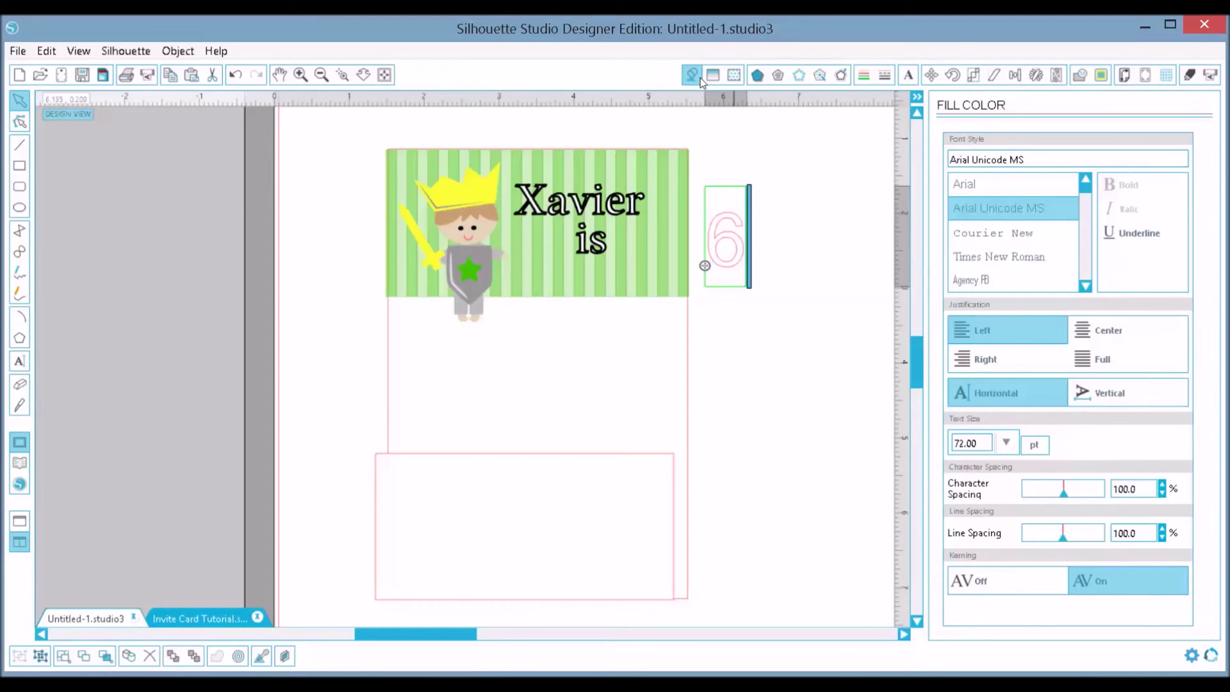
click(883, 75)
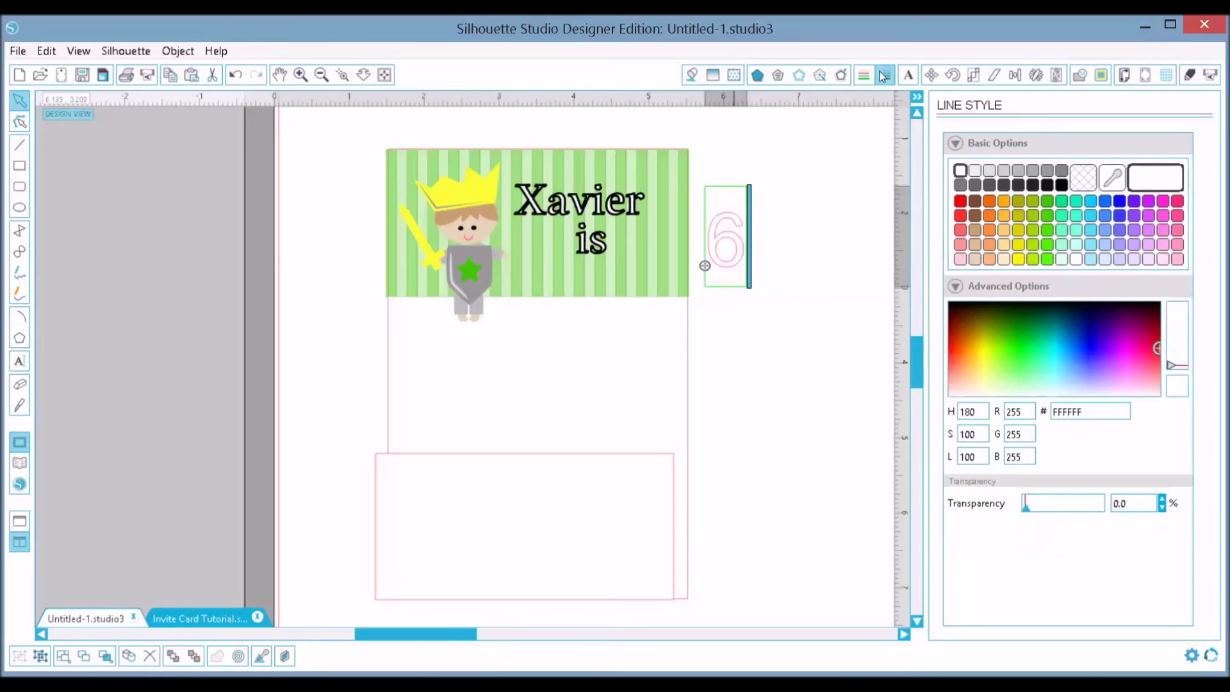
double_click(1094, 304)
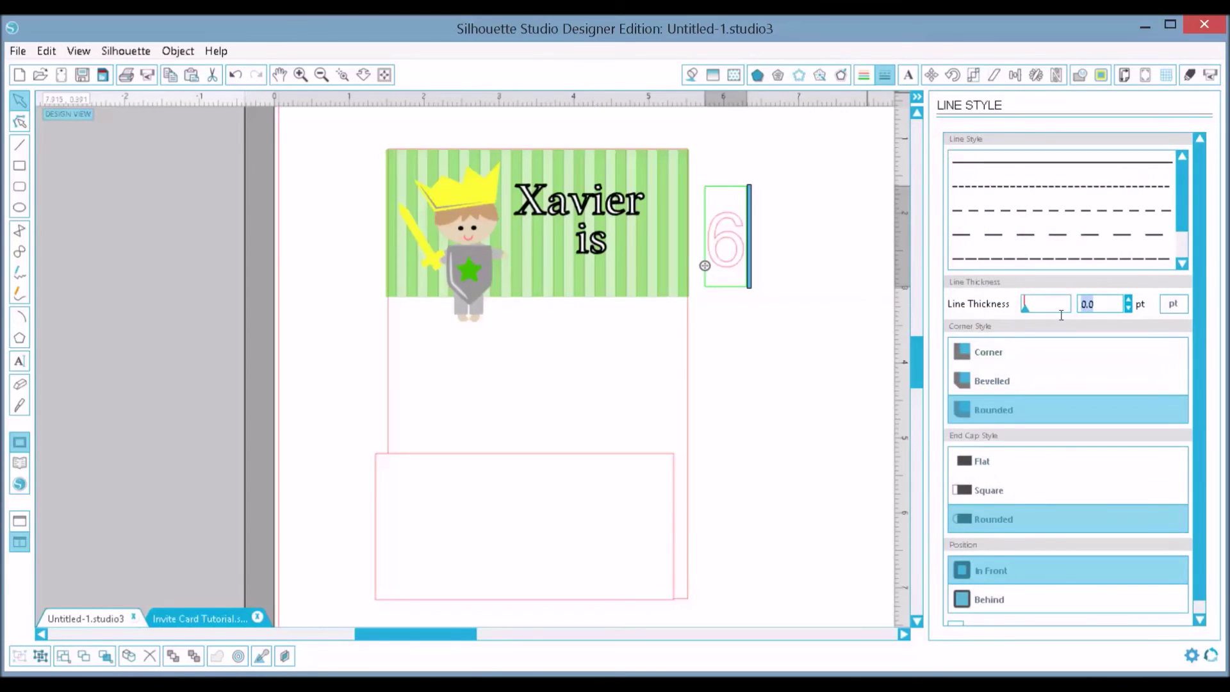
text(3)
click(864, 80)
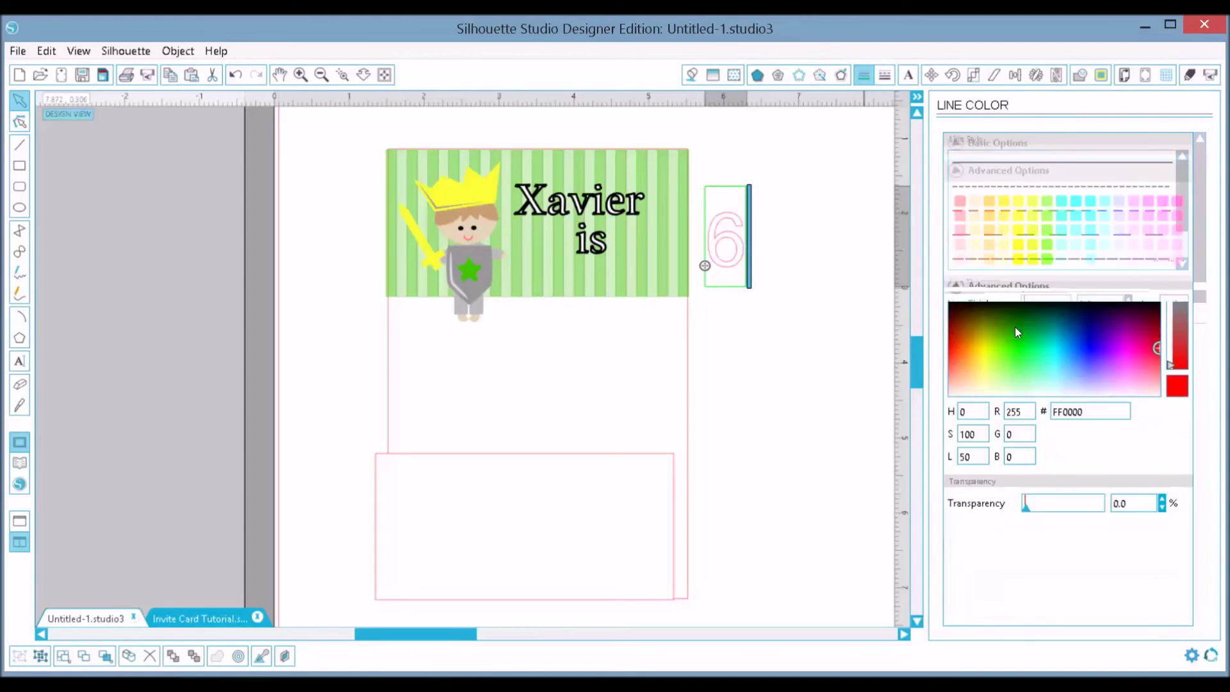
click(1062, 186)
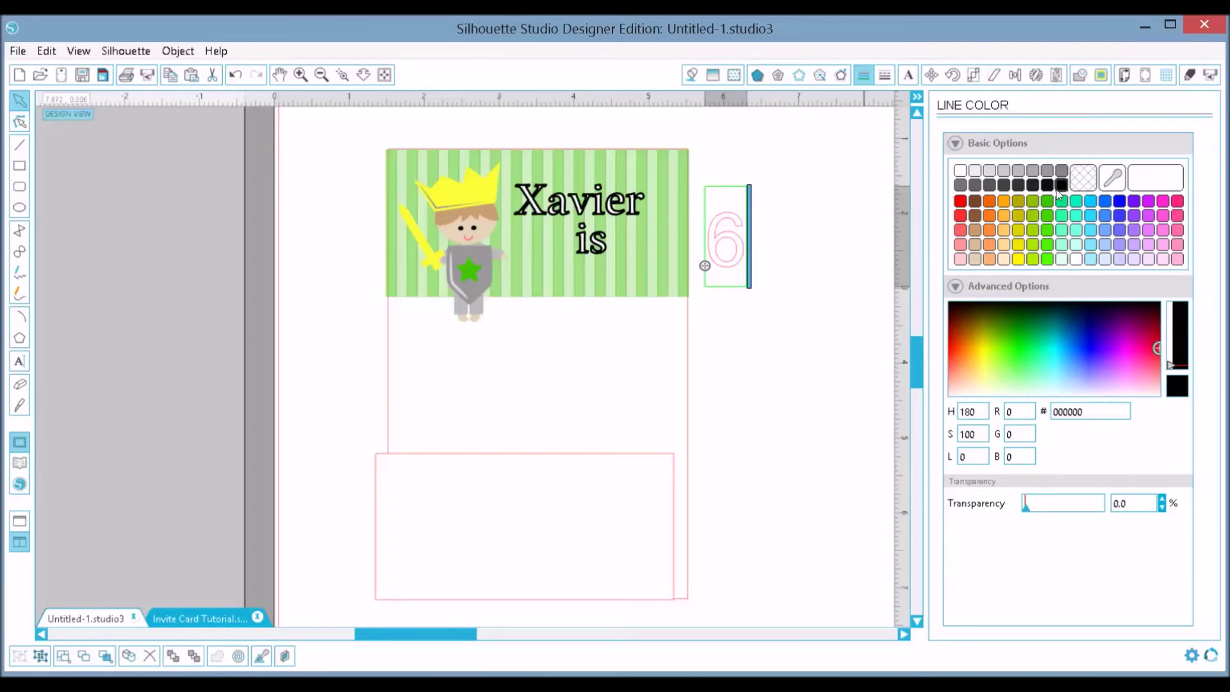
click(753, 330)
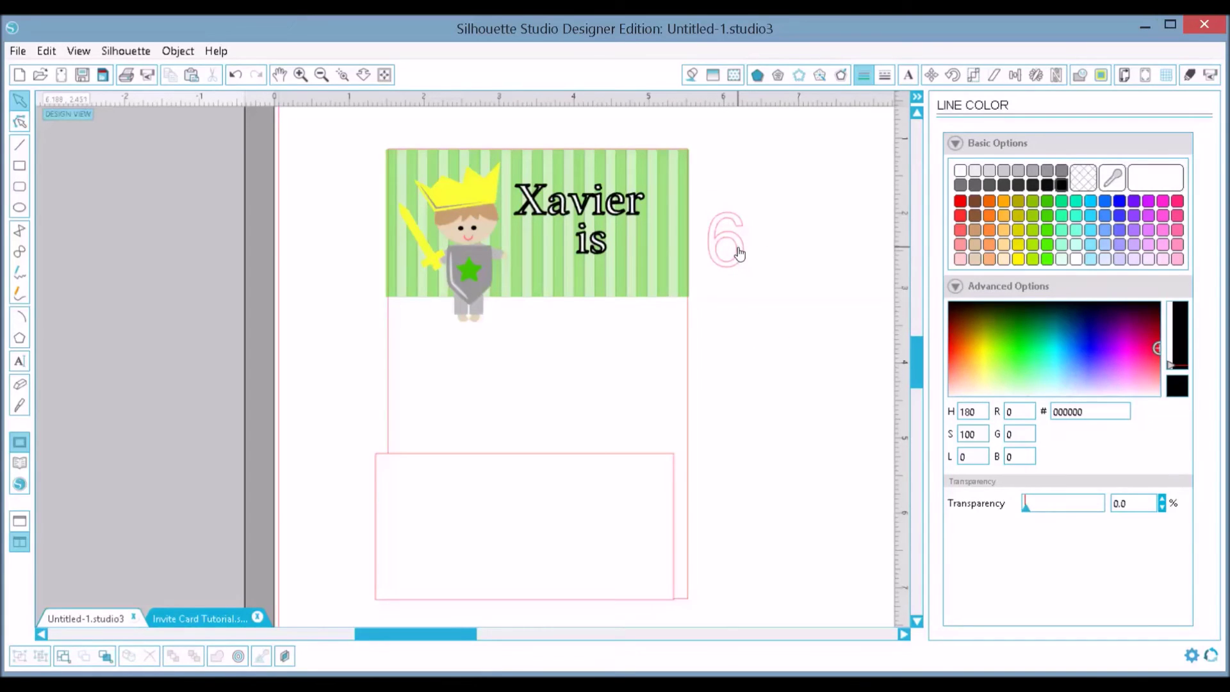
- Select the number 6 as an object and give it a 3.0 pt outline in black
click(739, 253)
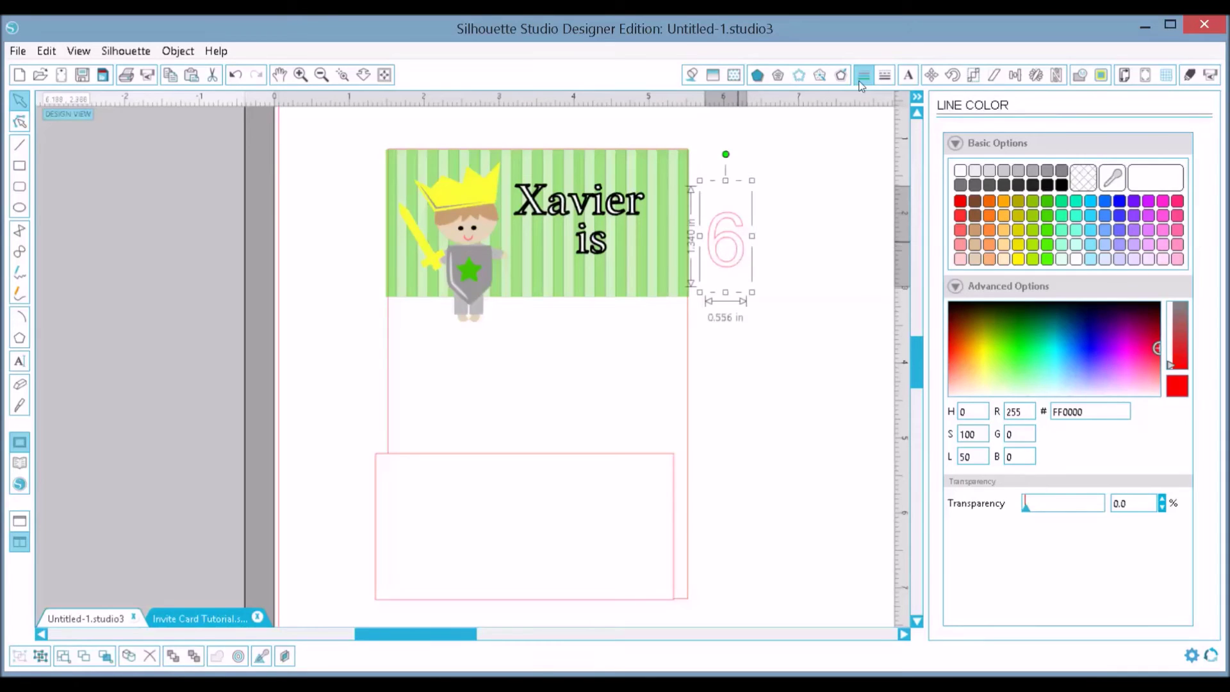
click(886, 77)
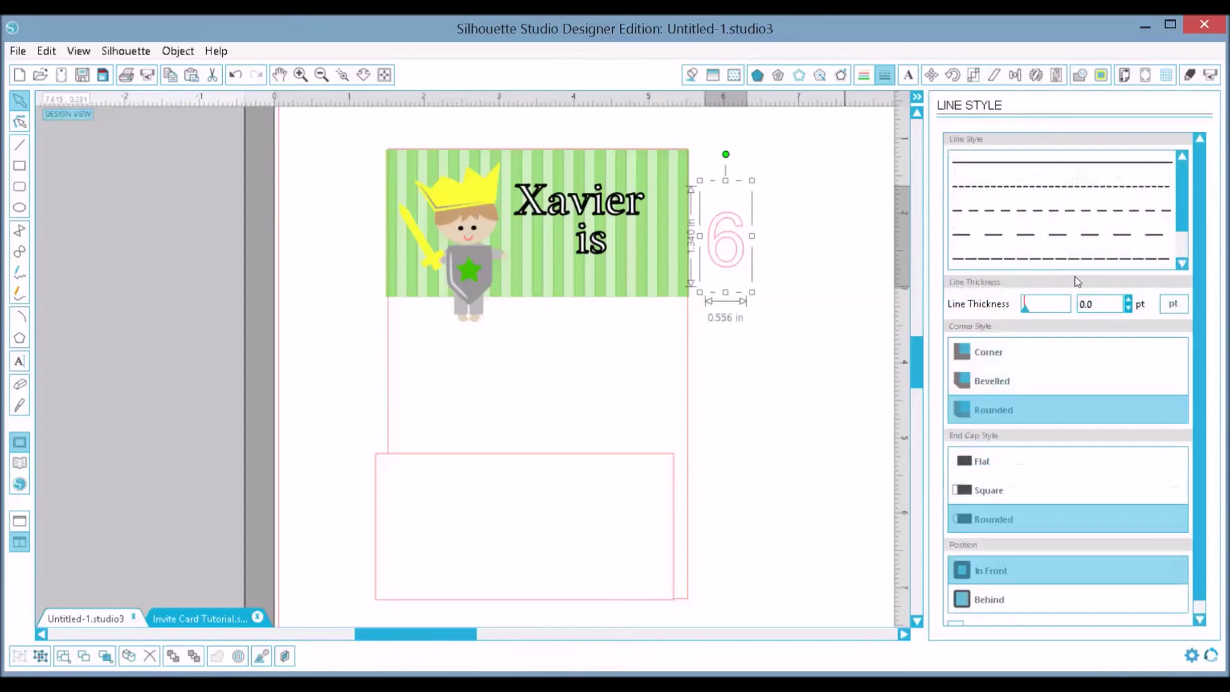
key(Tab)
text(3.0)
key(Return)
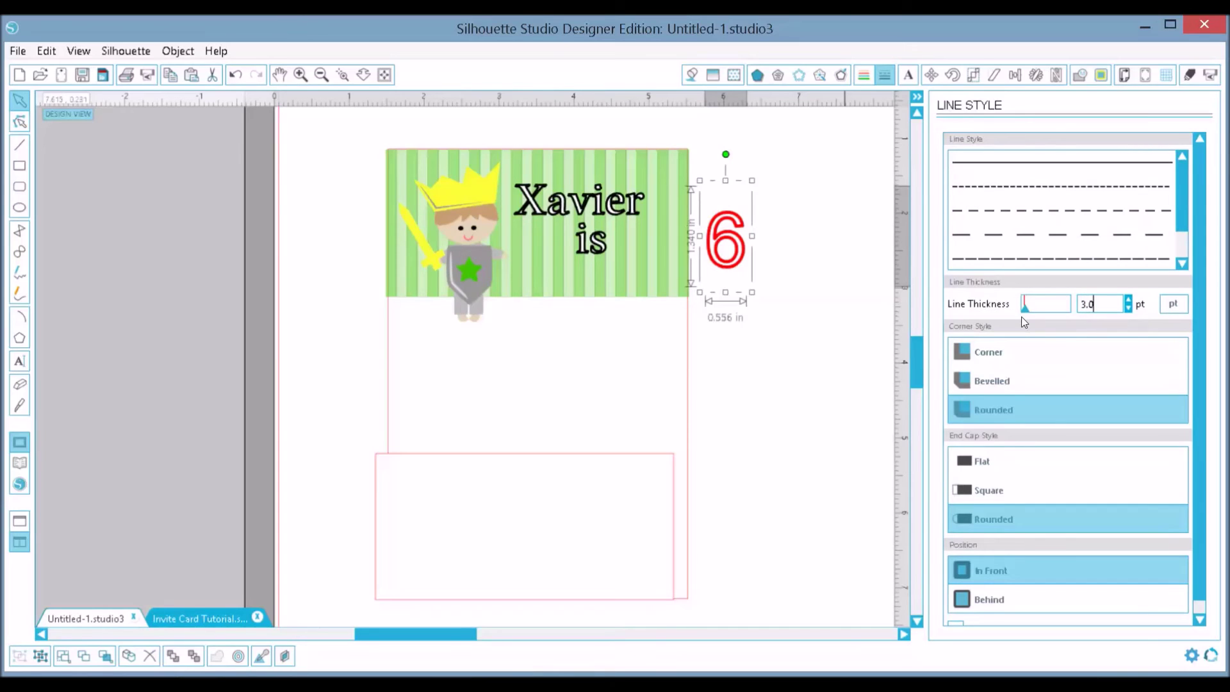
click(865, 78)
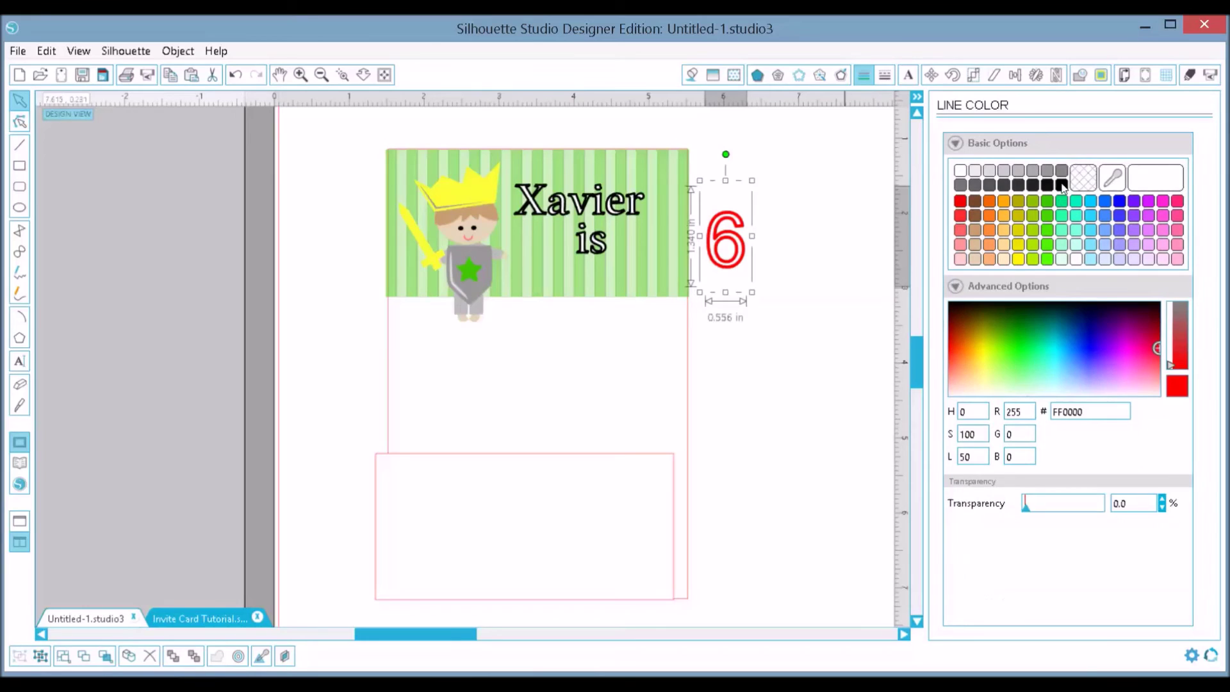
click(1061, 185)
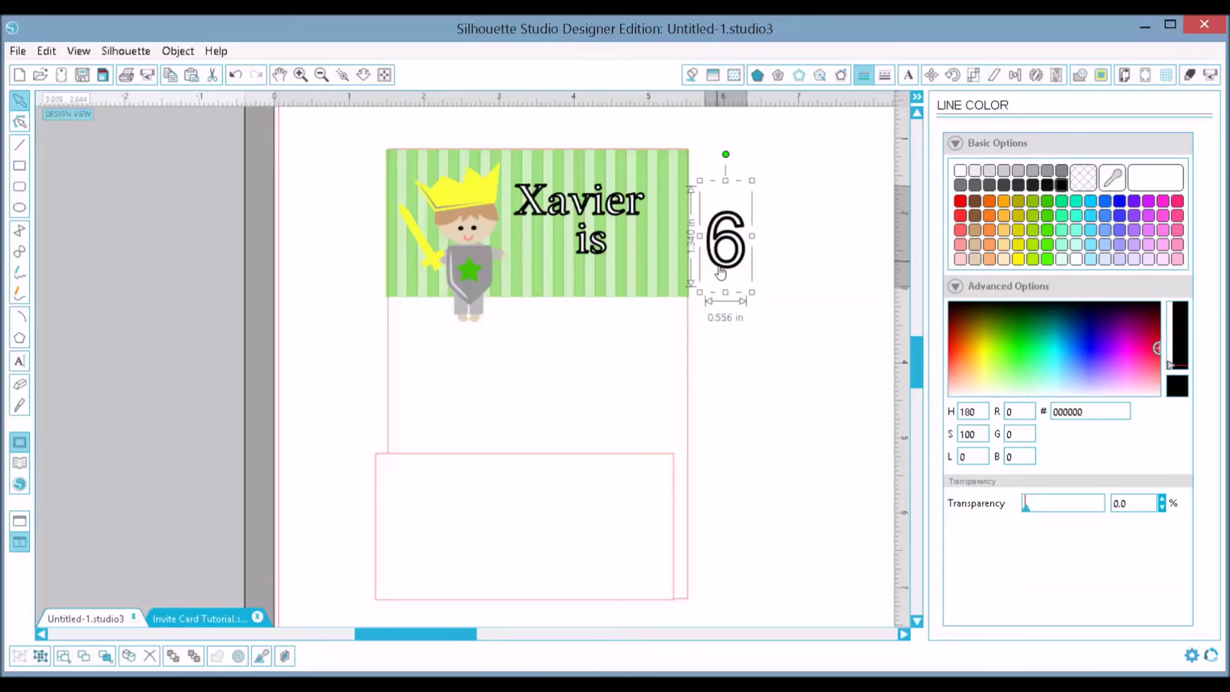
- Move the number 6 beside "is" and enlarge it so it overlaps the lower edge of the striped area
drag(720, 268, 636, 263)
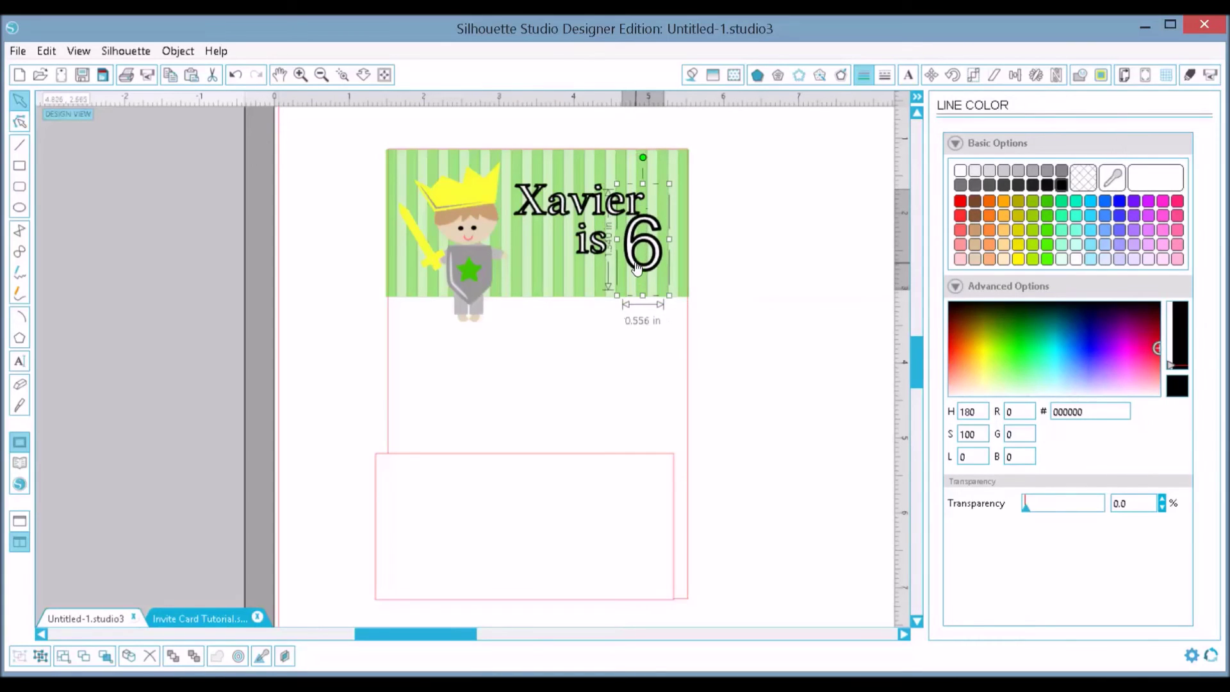
mouse_move(680, 305)
mouse_down()
mouse_move(708, 341)
mouse_move(684, 323)
mouse_up()
click(671, 303)
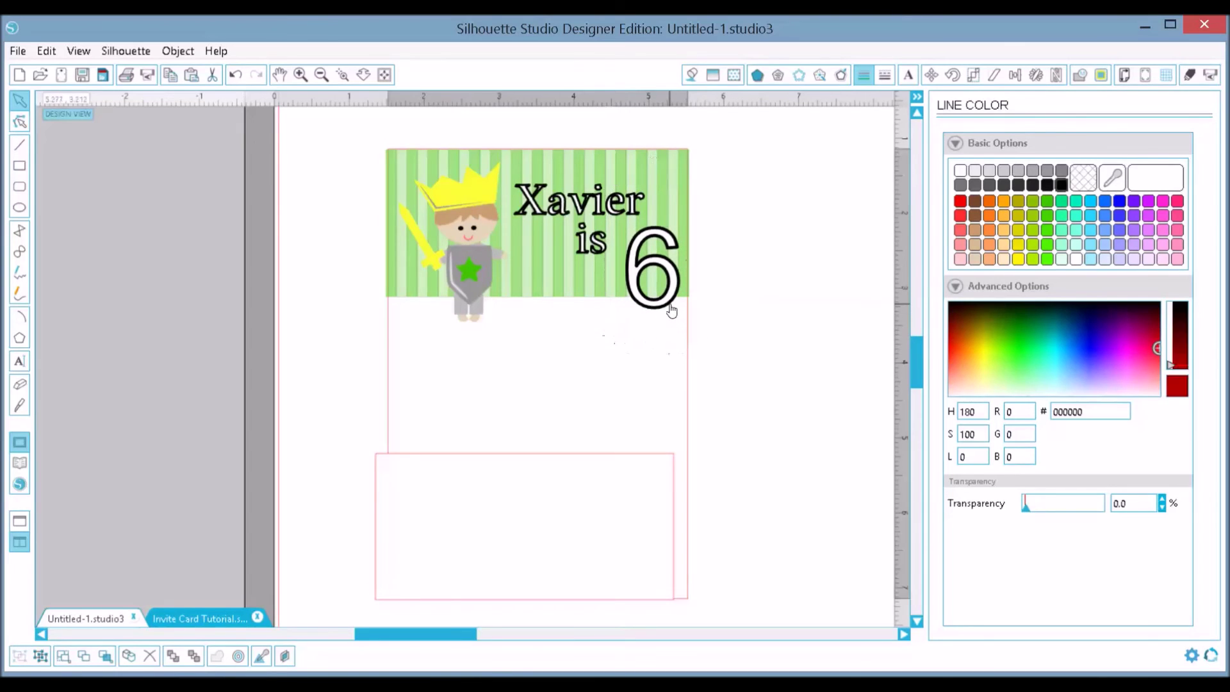
- Nudge the striped area slightly upward and move the number 6 up so it sits fully inside the stripes
drag(671, 304, 671, 308)
click(670, 309)
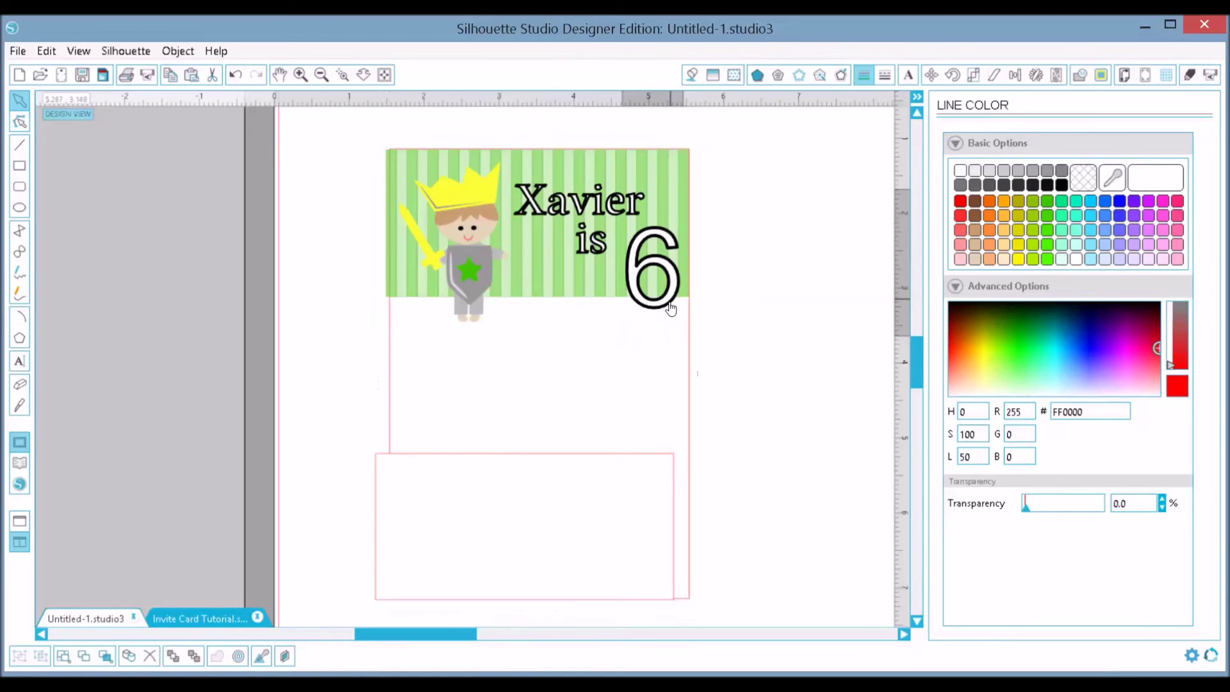
mouse_move(652, 285)
mouse_down()
mouse_move(652, 275)
mouse_move(656, 293)
mouse_up()
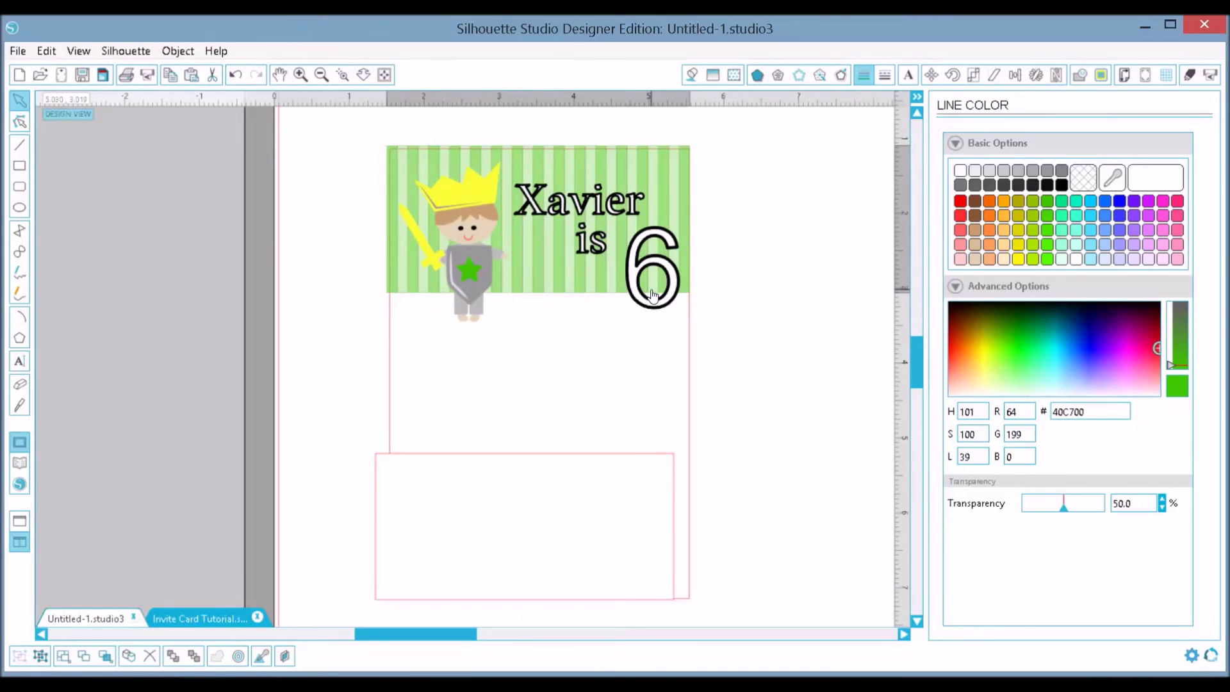
click(659, 315)
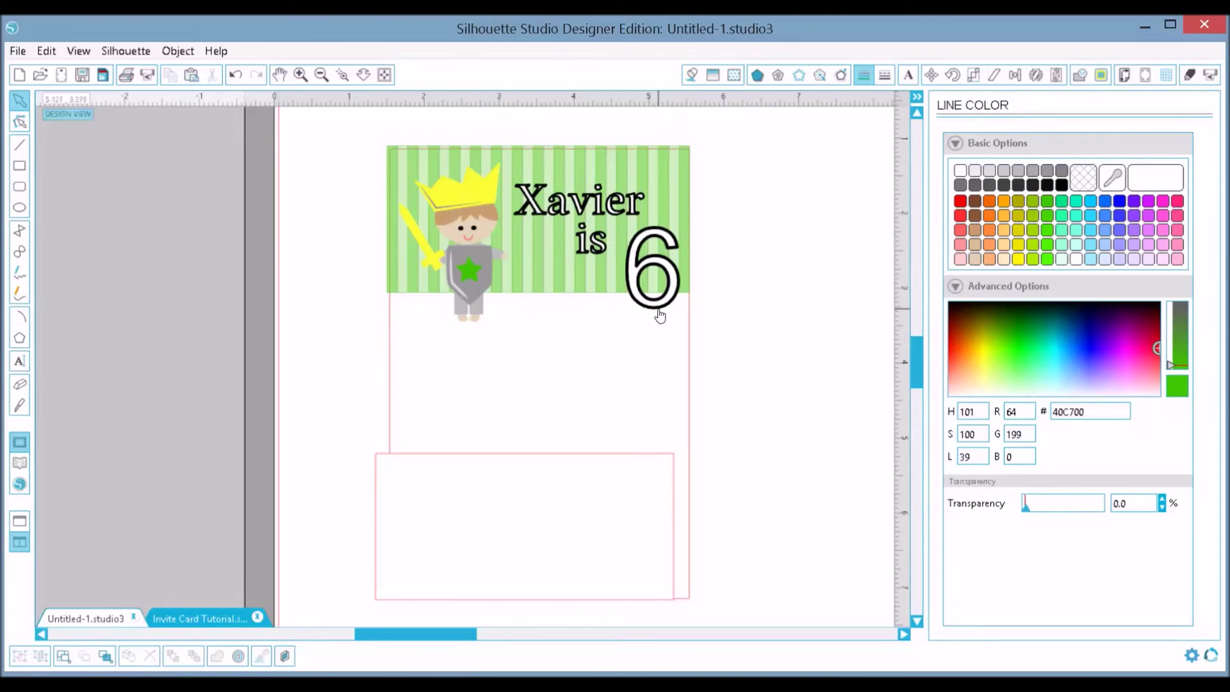
click(659, 316)
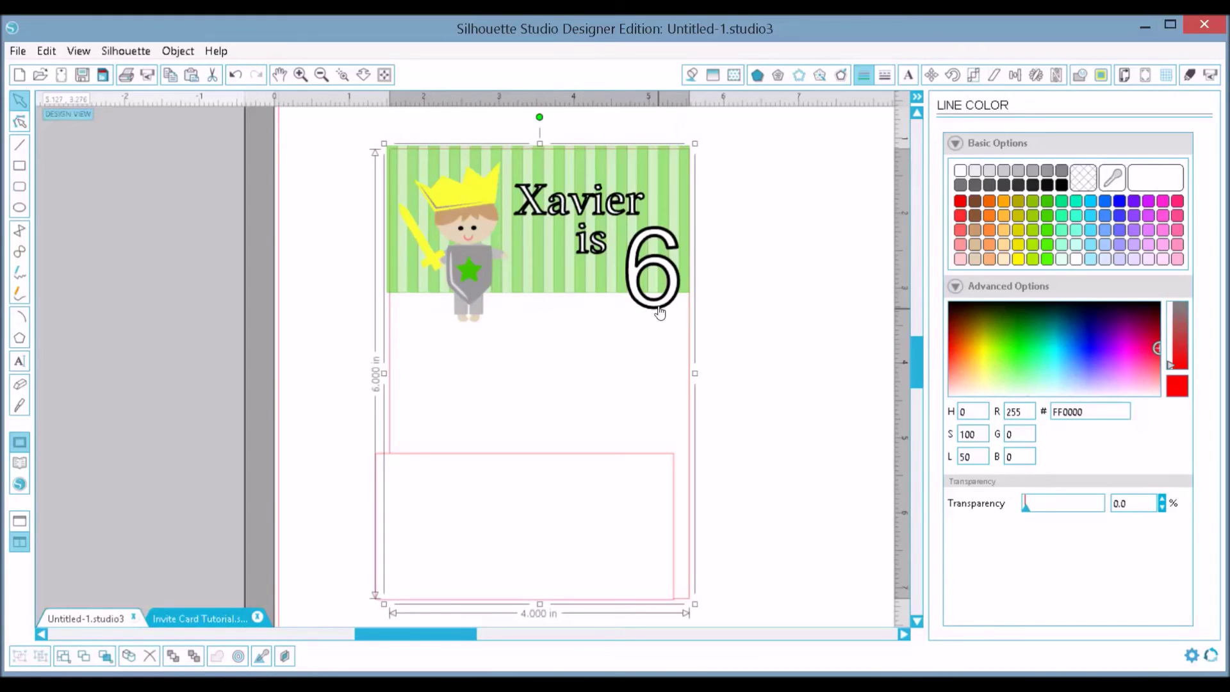
click(659, 314)
click(659, 313)
drag(661, 302, 663, 289)
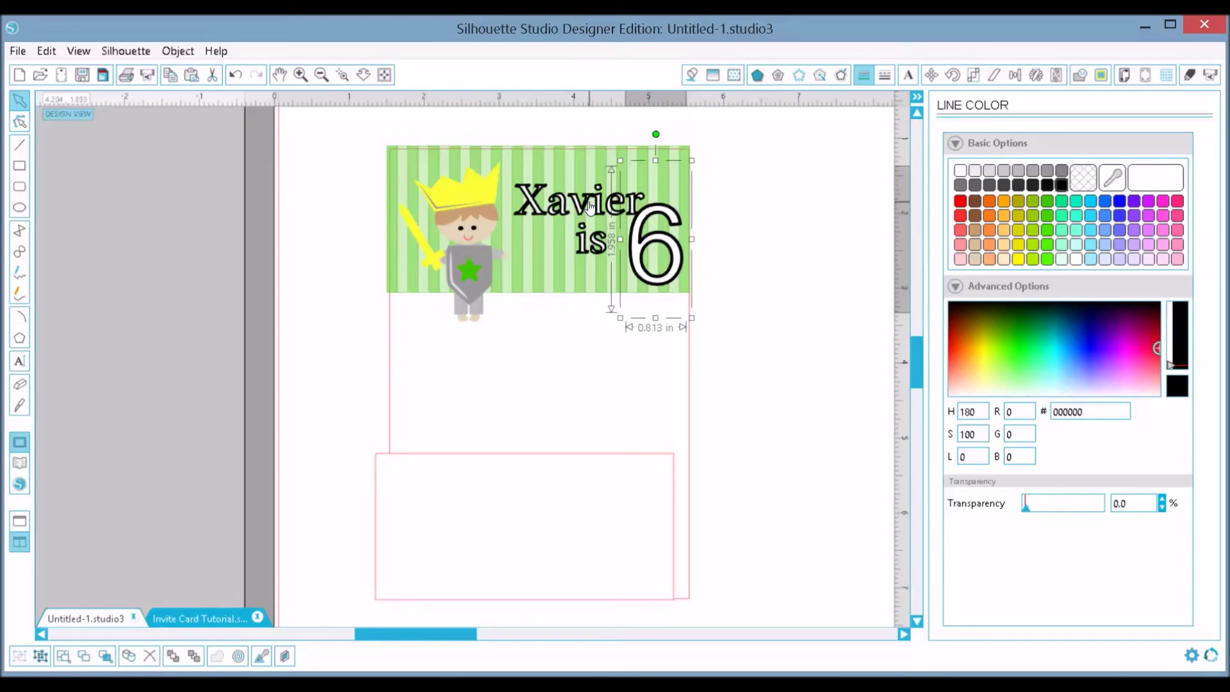
click(474, 298)
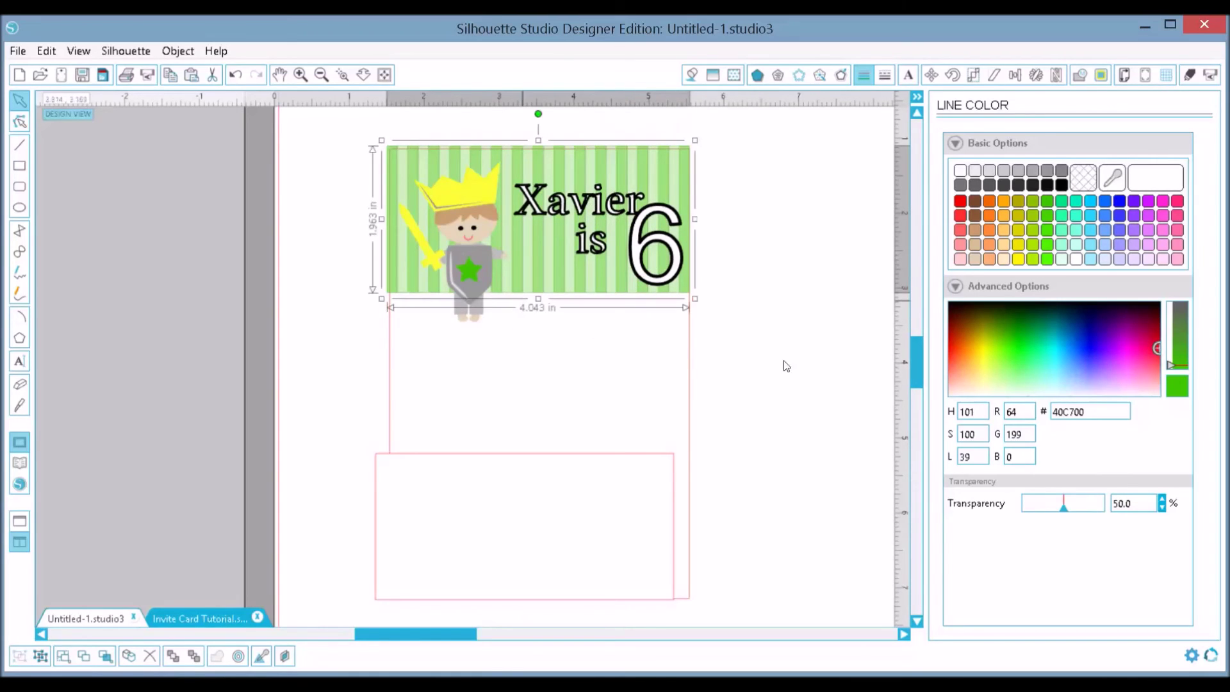
click(488, 335)
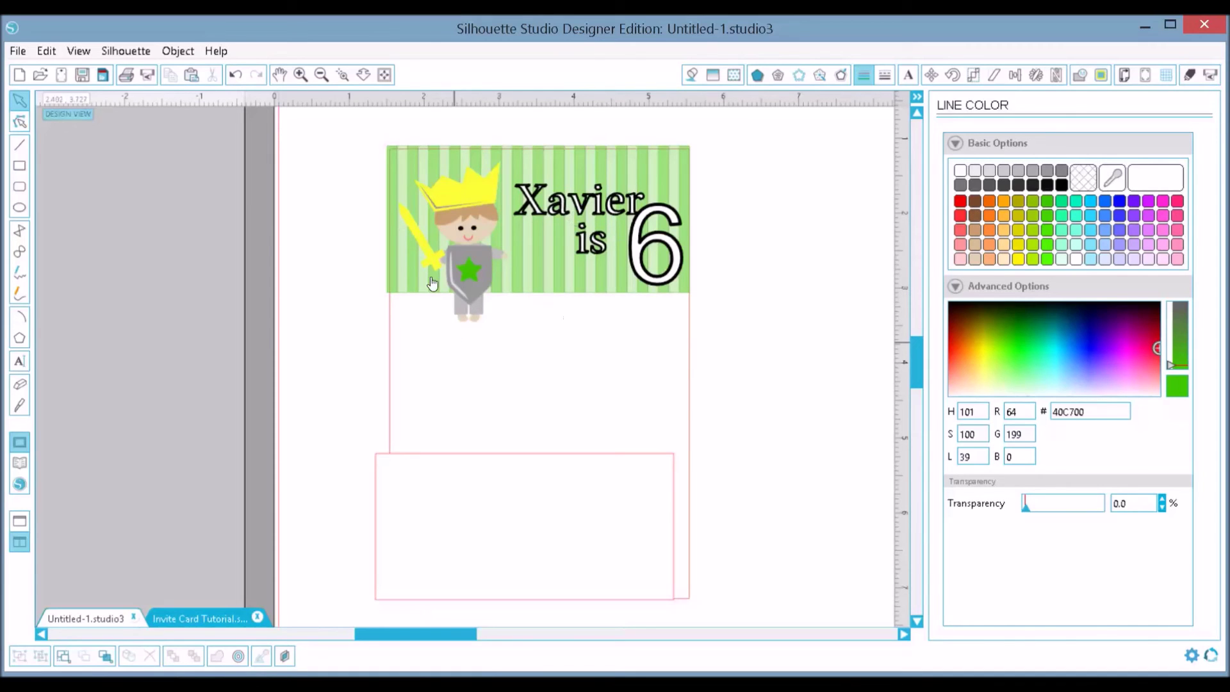
- Insert the "penny the princess" design from the library, undoing any wrongly inserted design first
click(19, 464)
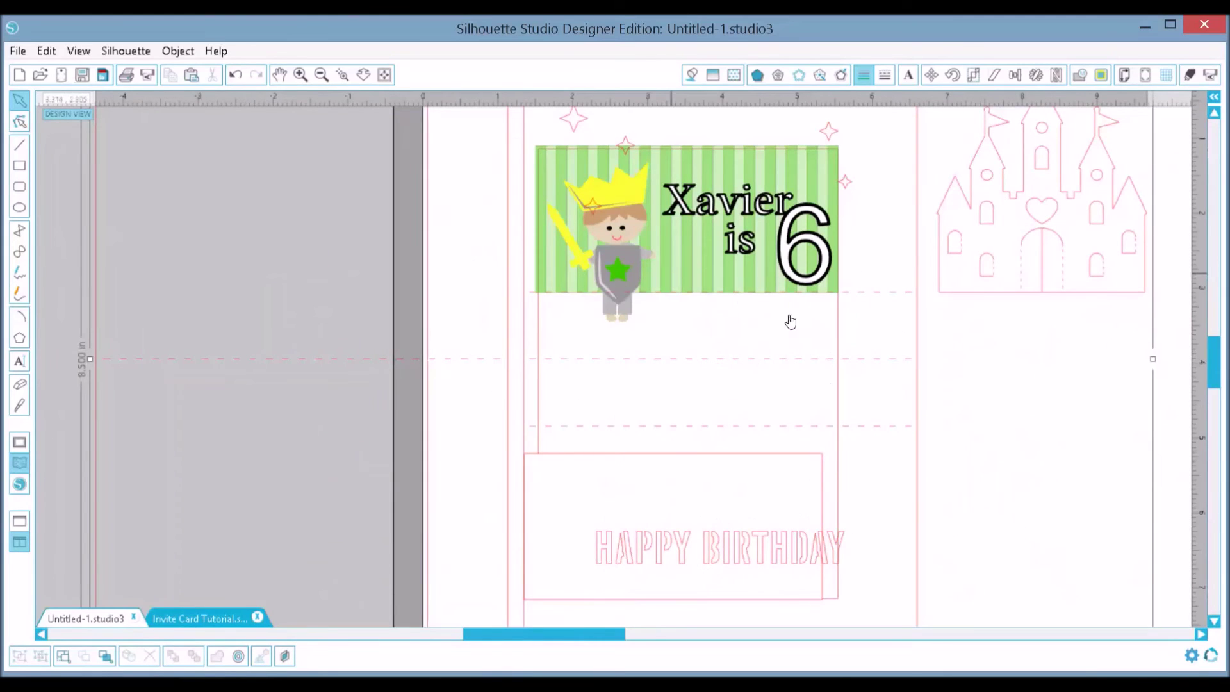
click(235, 75)
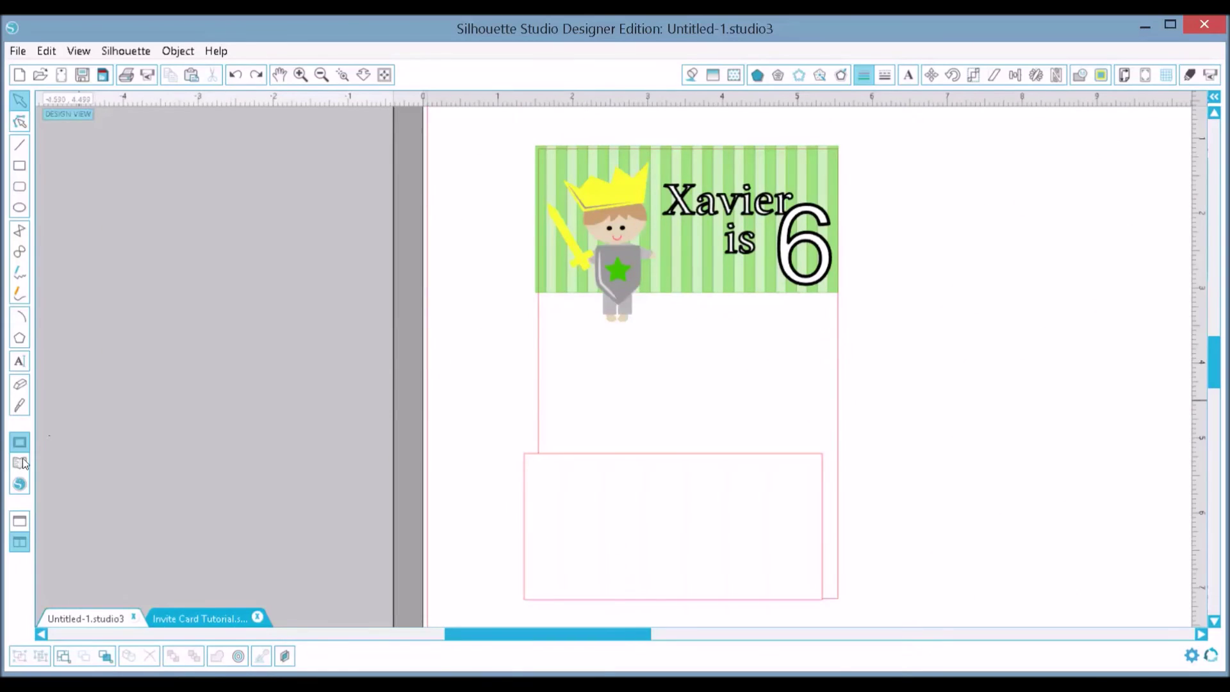
click(21, 462)
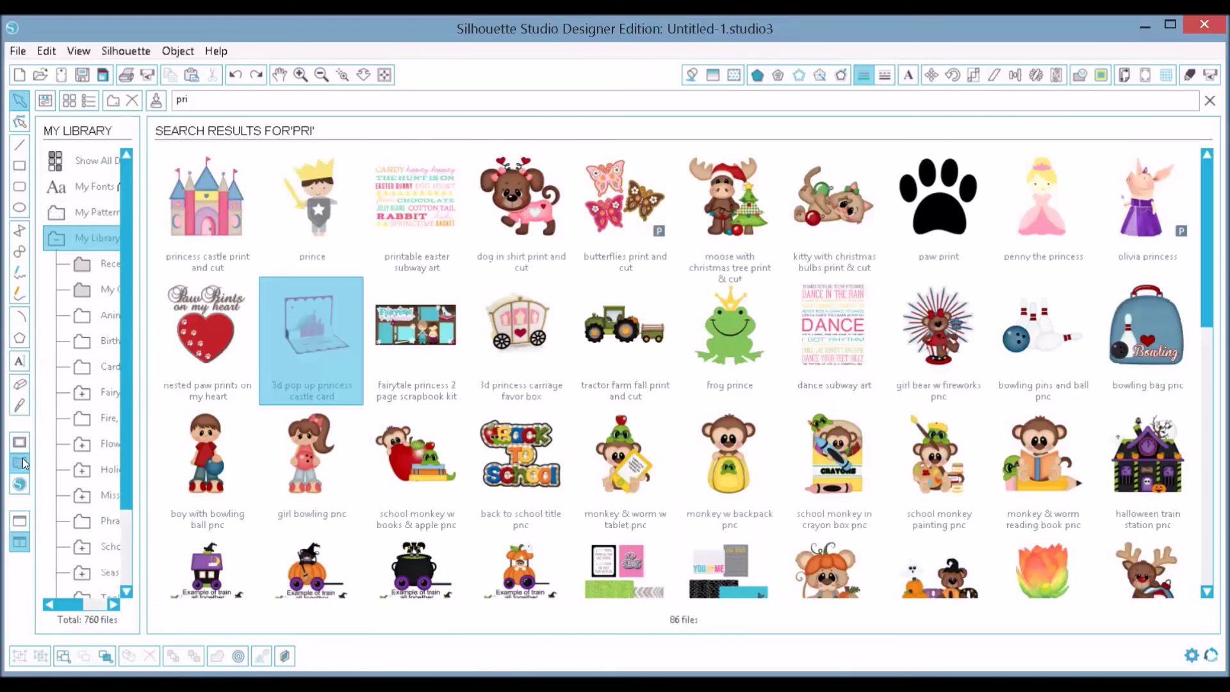
double_click(1059, 216)
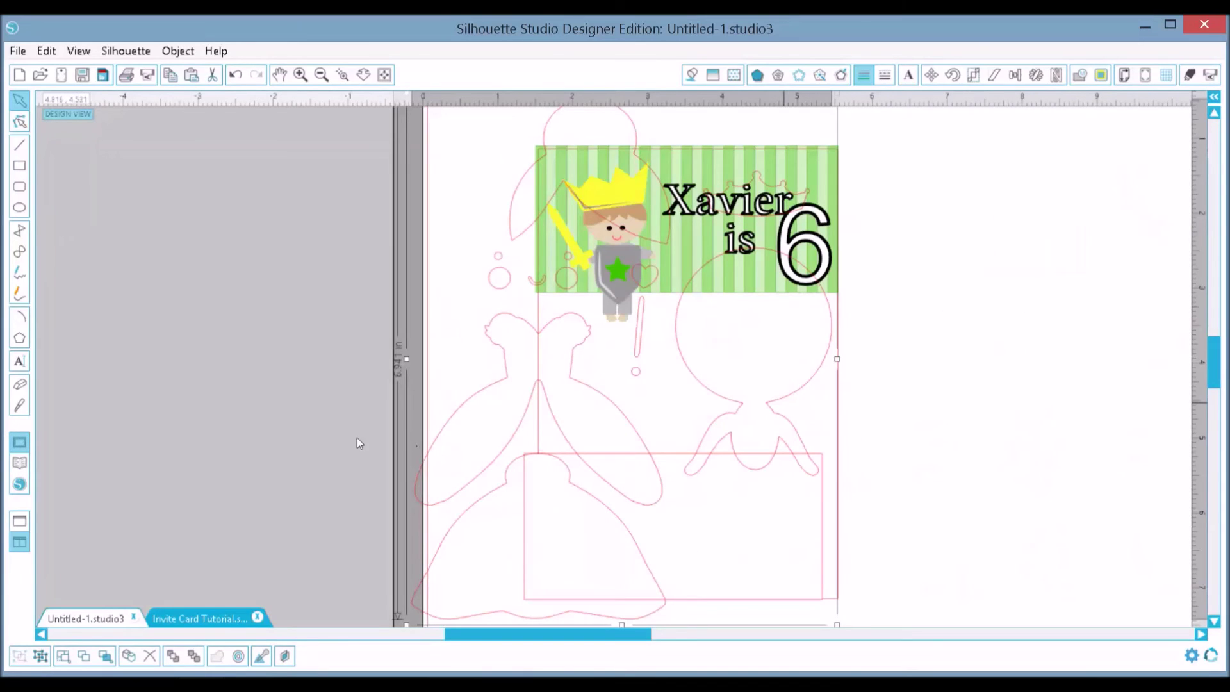
- Move the princess design off the page into the gray area beside the card and ungroup its pieces
click(261, 460)
mouse_move(269, 440)
mouse_down()
mouse_move(731, 360)
mouse_move(755, 363)
mouse_move(785, 404)
mouse_up()
click(480, 585)
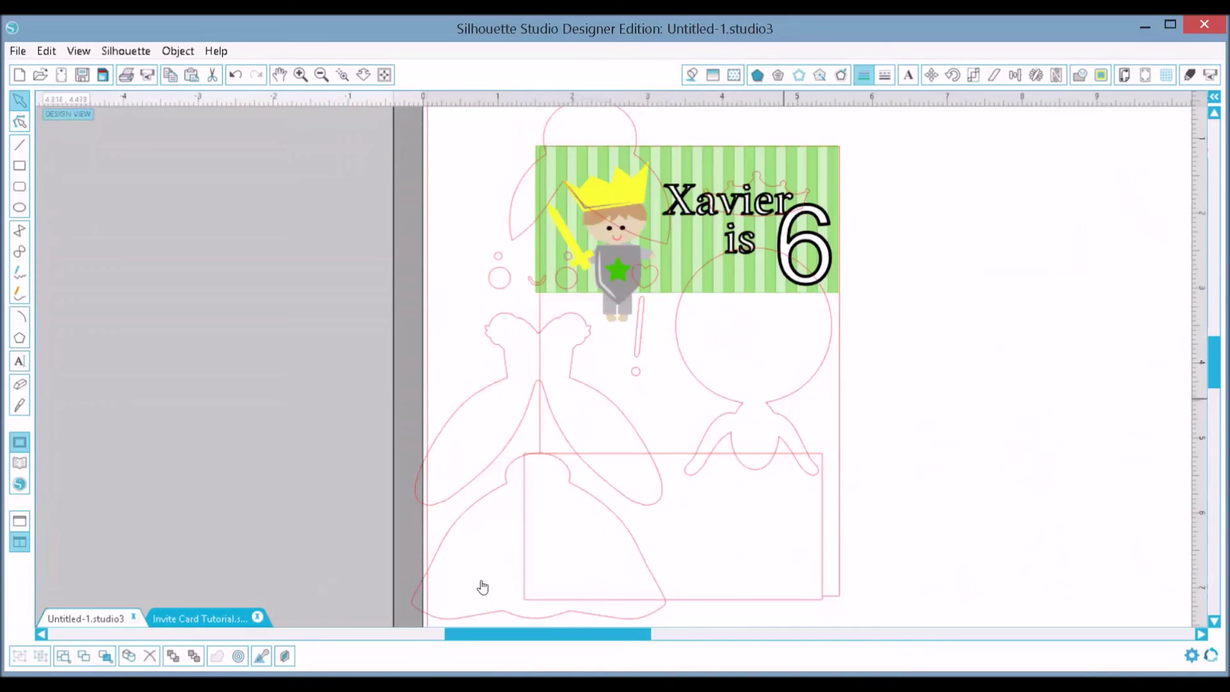
click(453, 541)
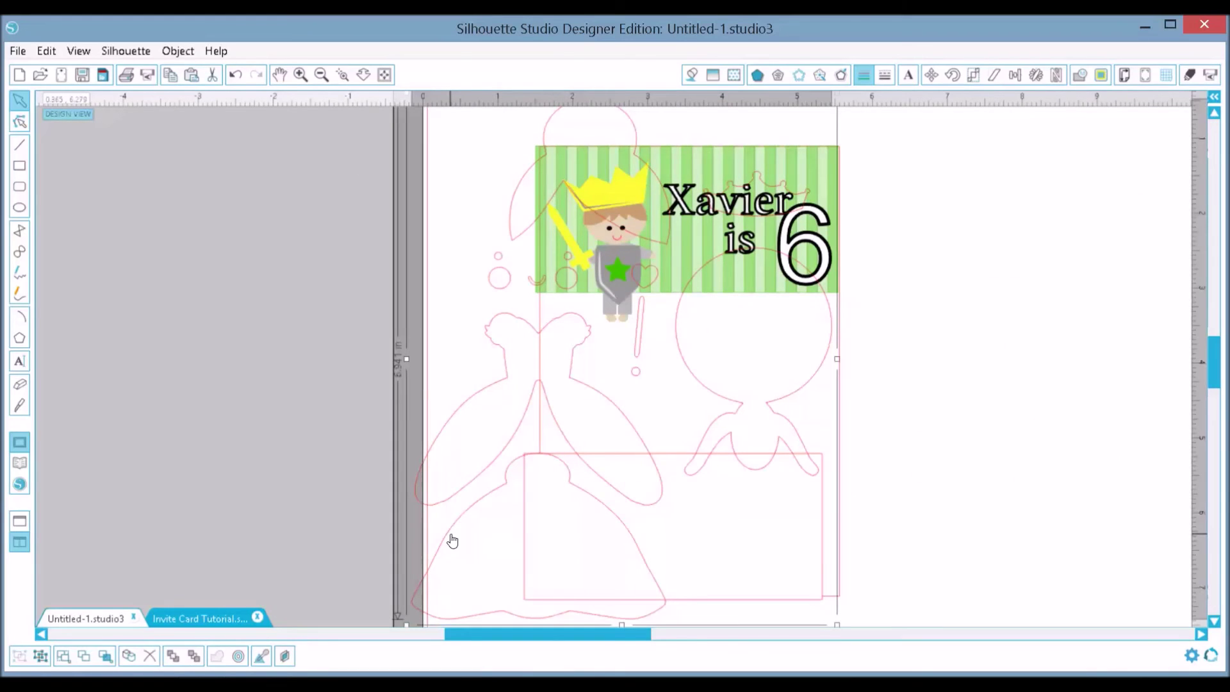
drag(454, 535, 46, 659)
click(45, 658)
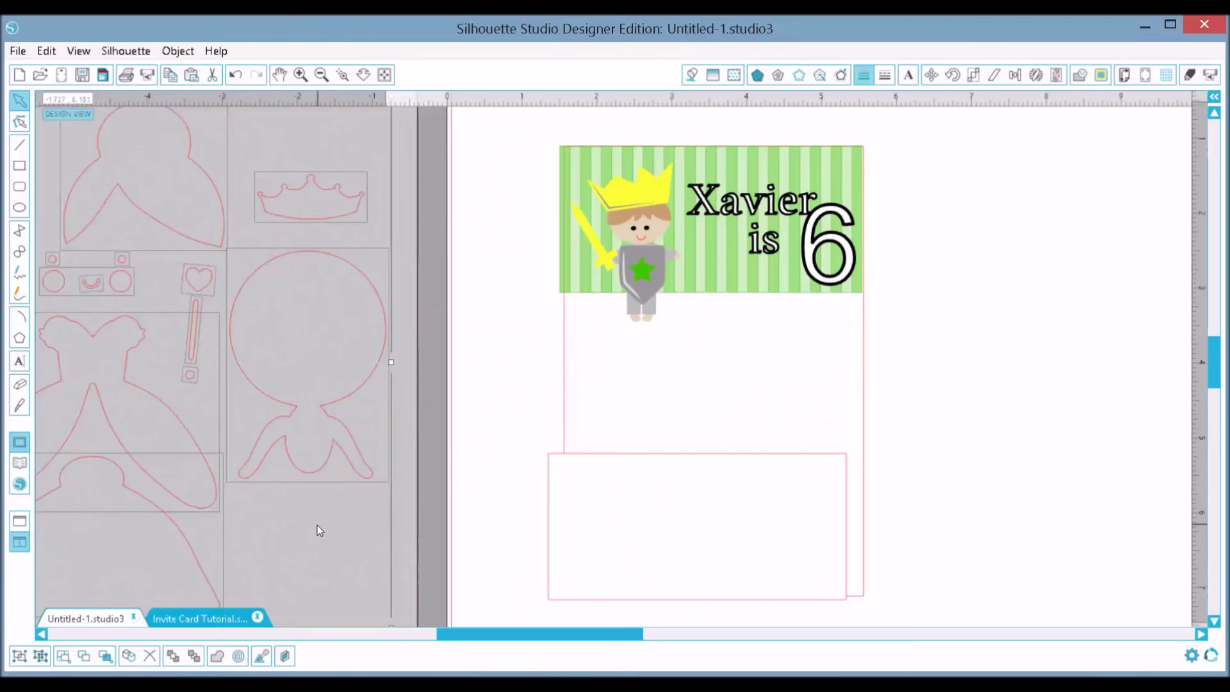
- Lengthen the princess's thin wand stick to about 1.056 in so it reaches the small circle below it
click(354, 347)
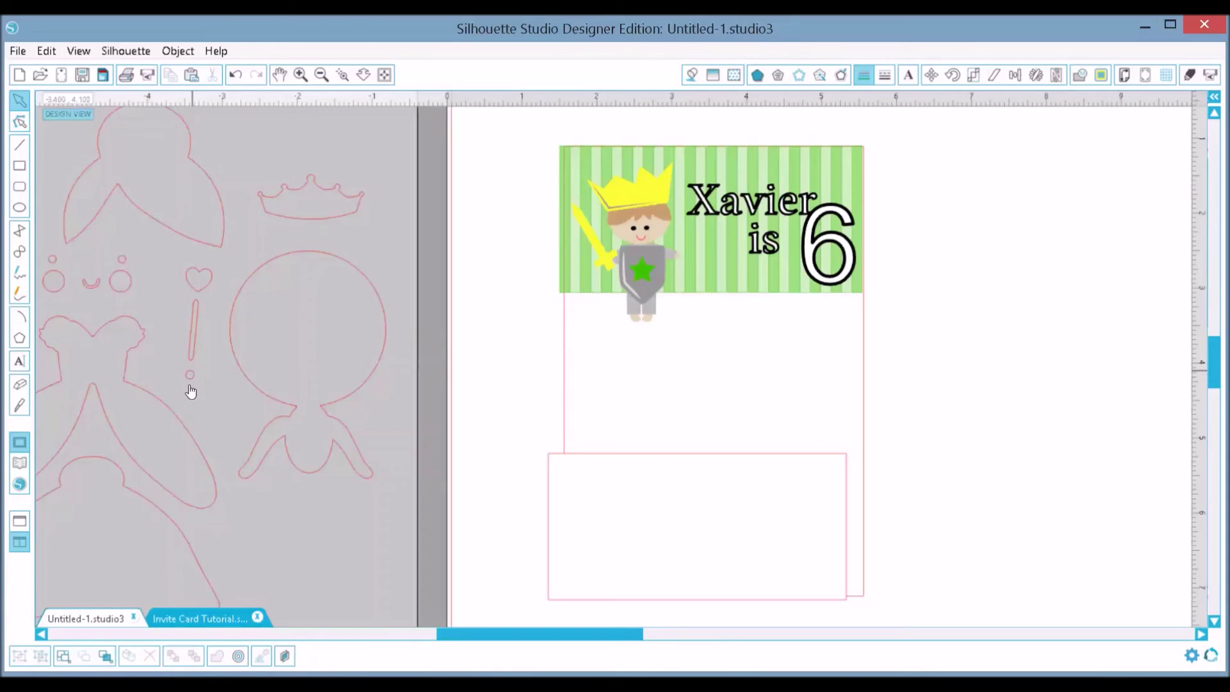
click(197, 322)
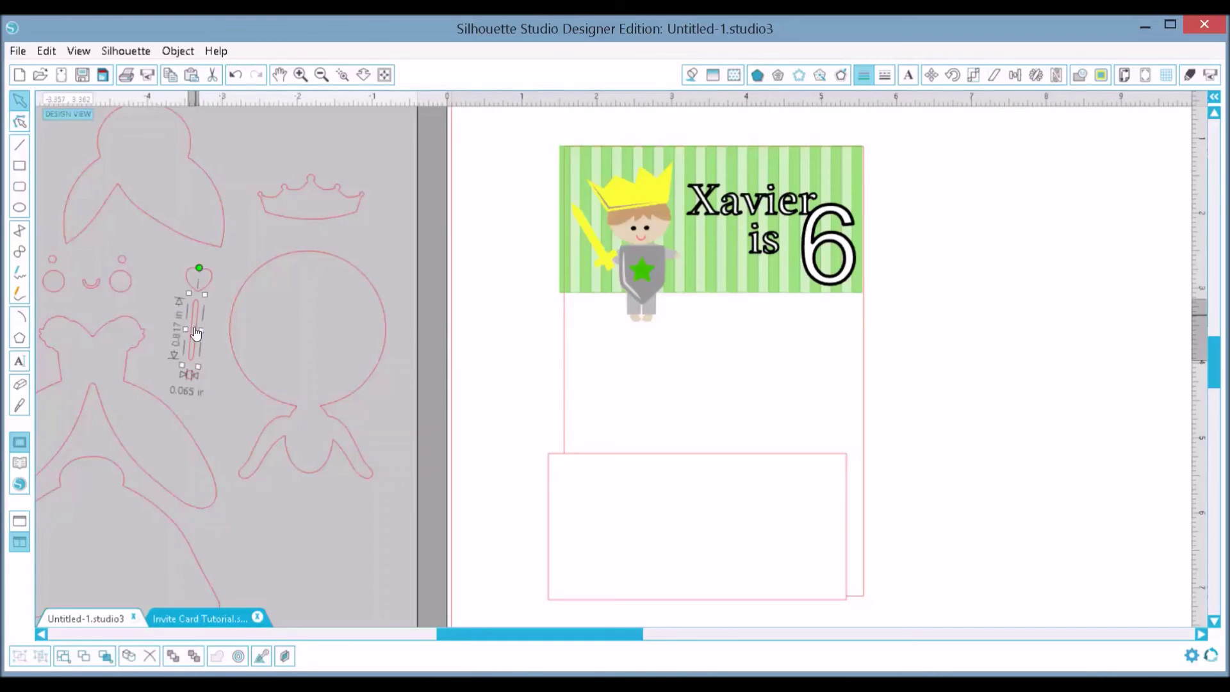
mouse_move(181, 370)
mouse_down()
mouse_move(161, 402)
mouse_move(169, 381)
mouse_up()
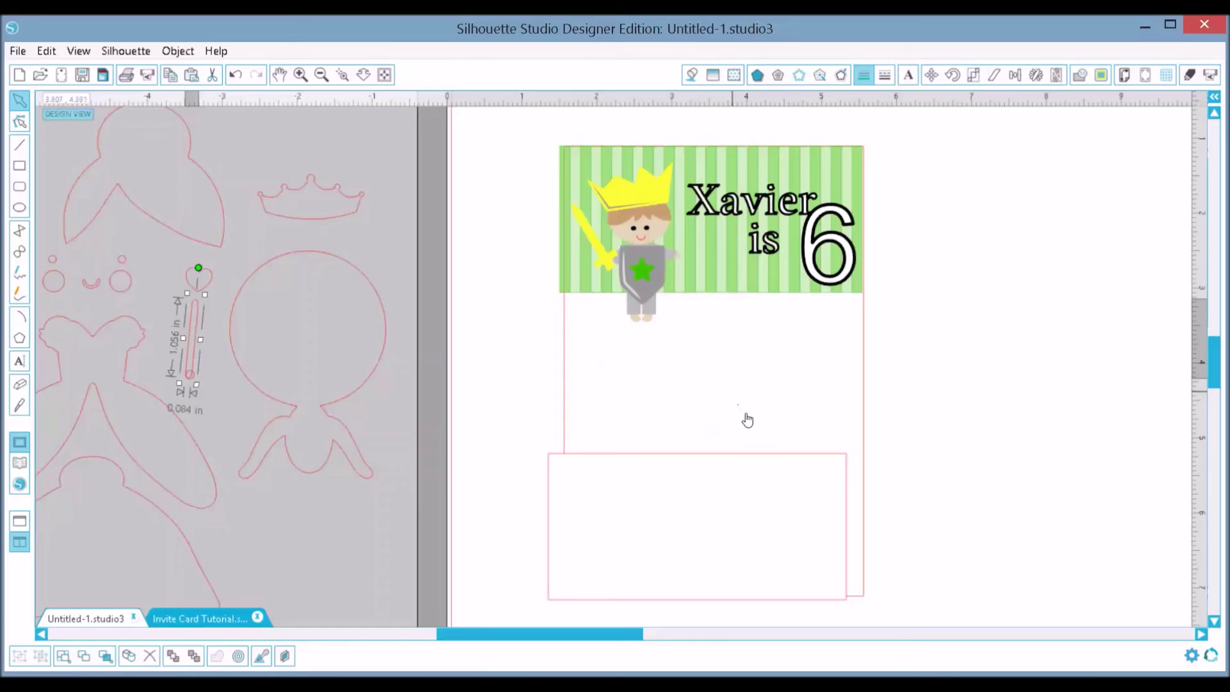
- Fill the number 6 with the colorful sprinkles pattern and enlarge it to about 1.839 by 4.430 in
click(815, 249)
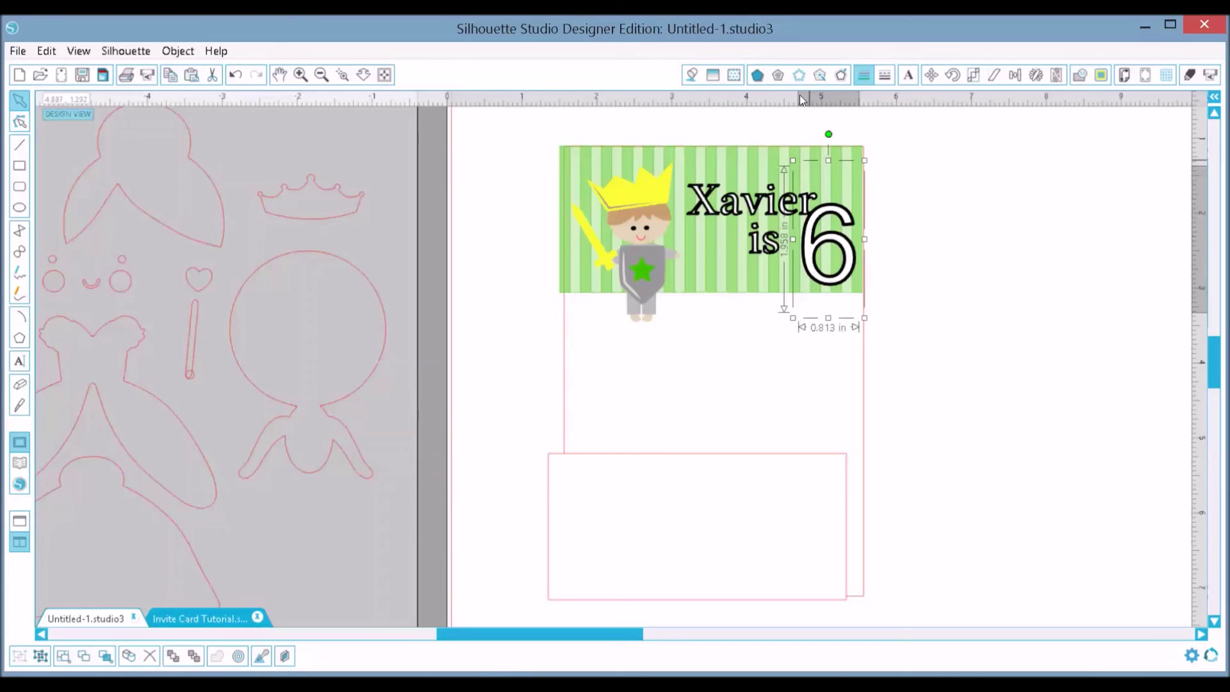
click(734, 75)
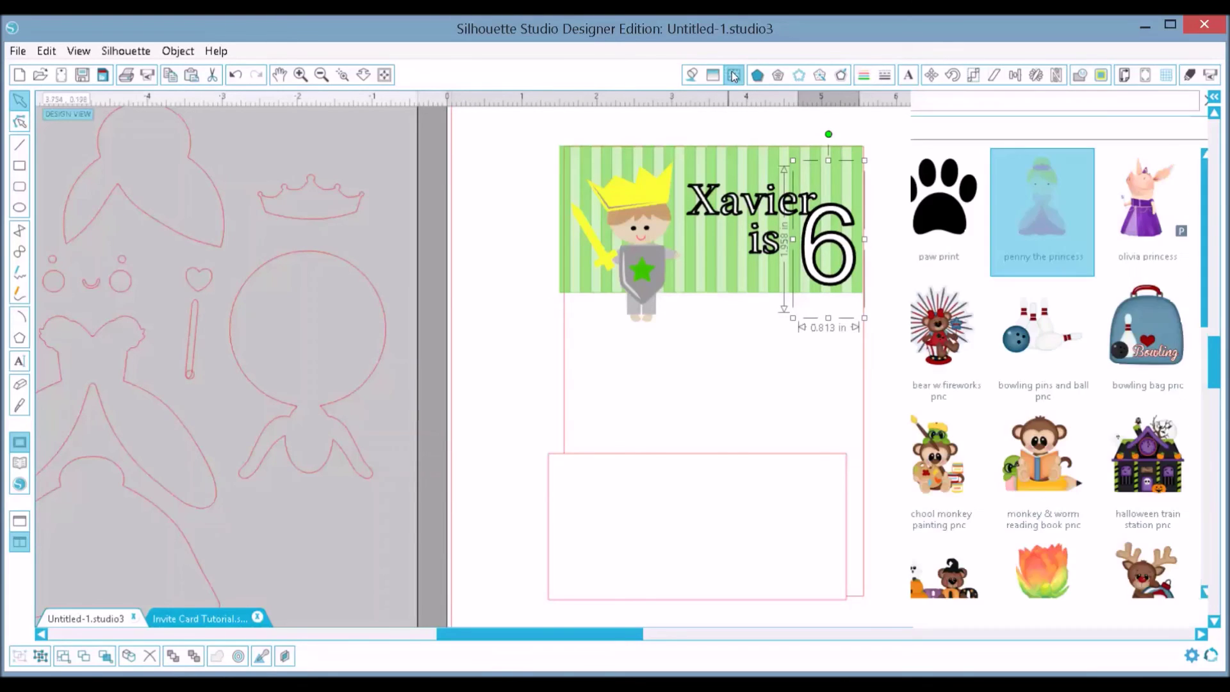
click(729, 75)
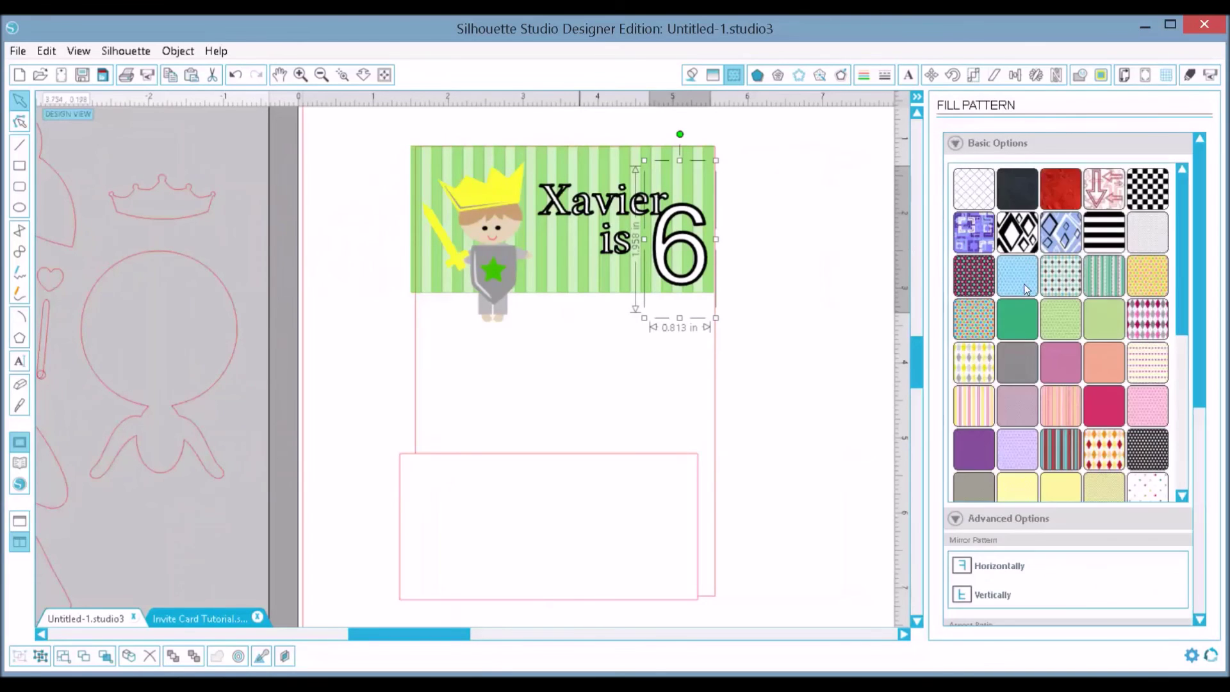
drag(1183, 212, 1182, 392)
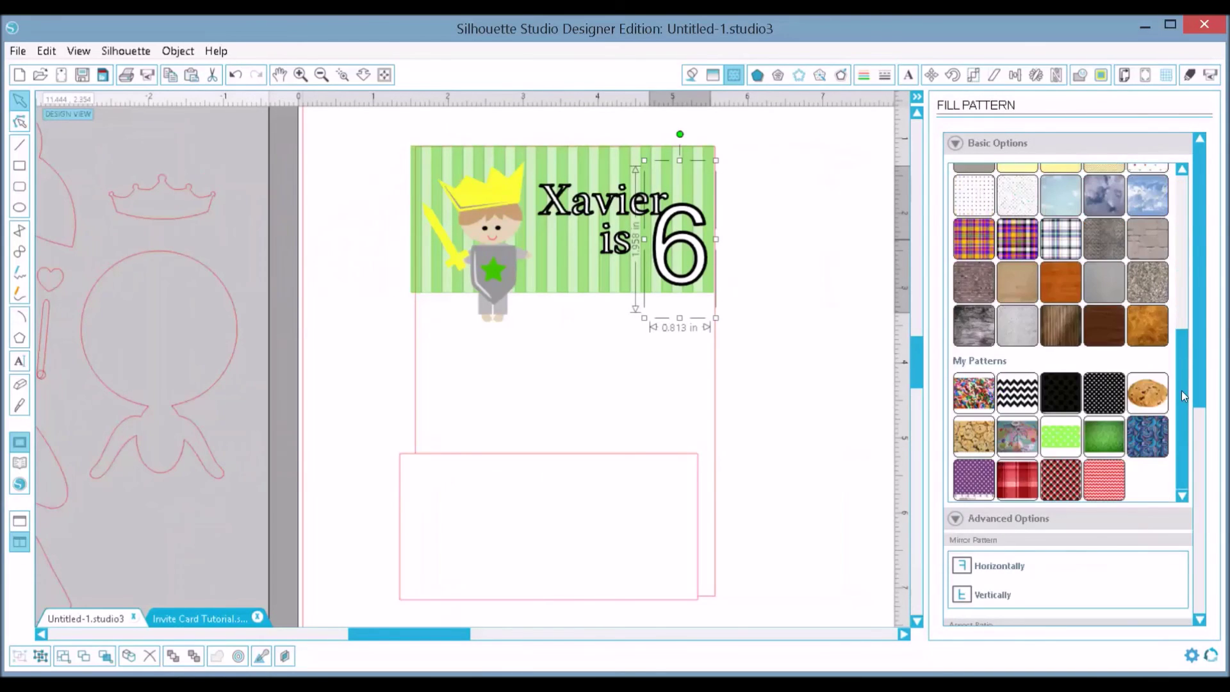
click(973, 394)
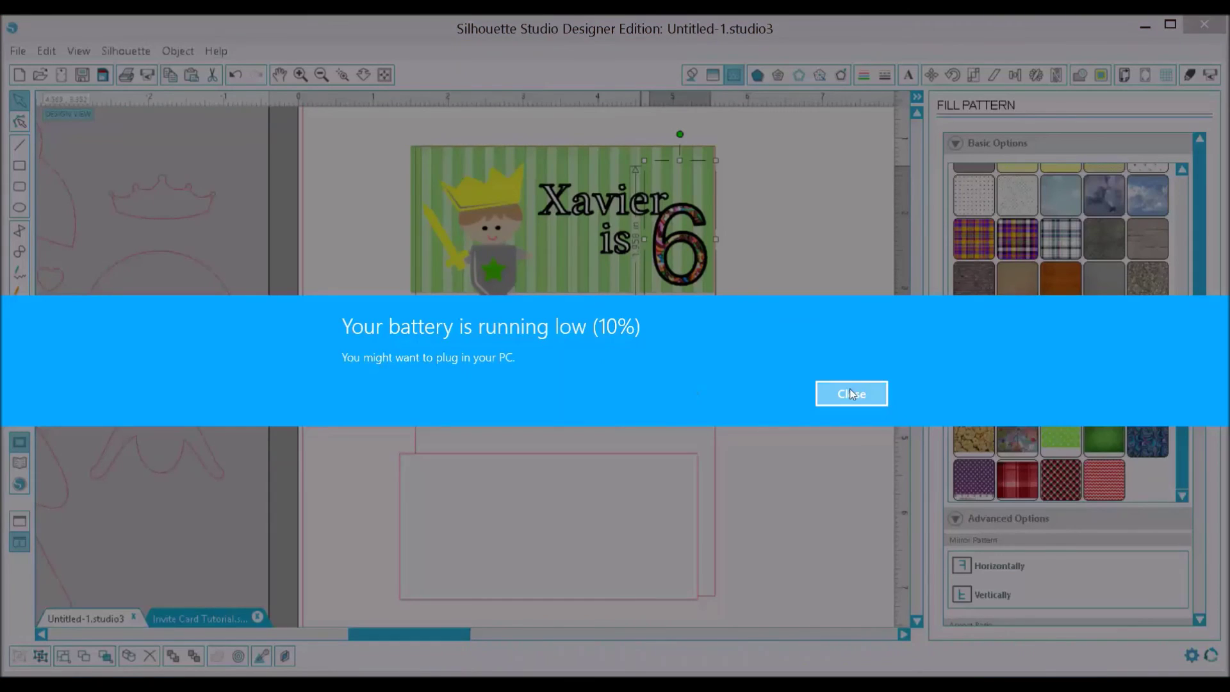
click(851, 394)
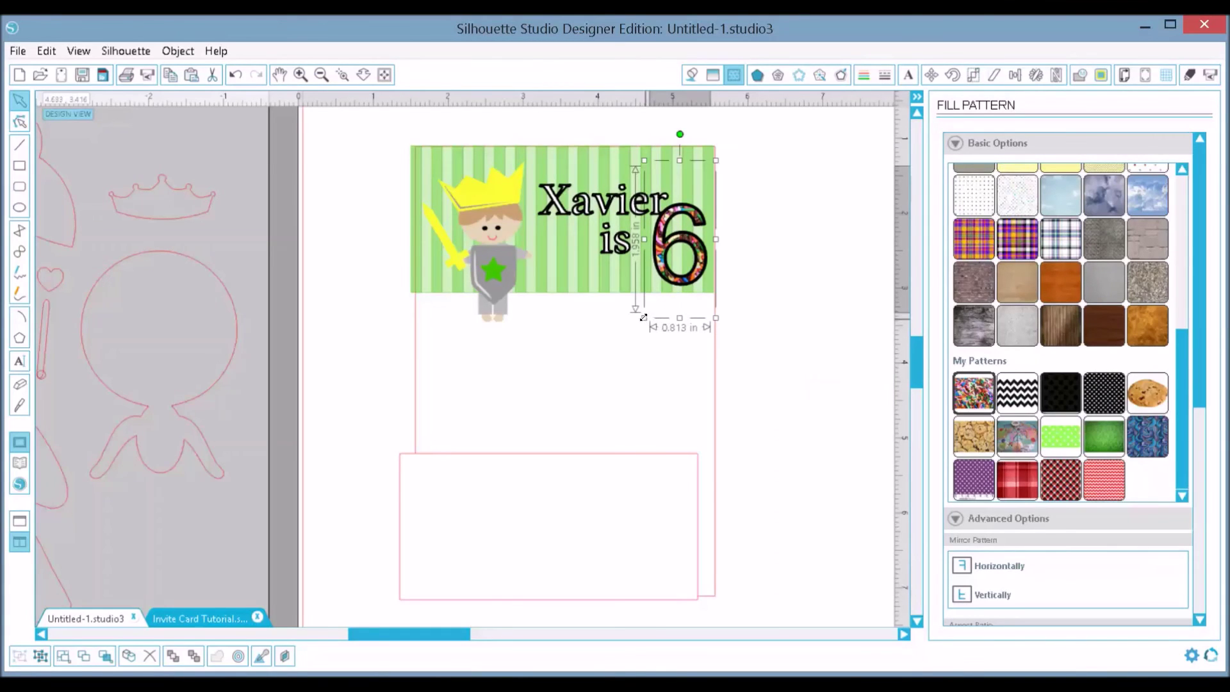
drag(555, 398, 454, 460)
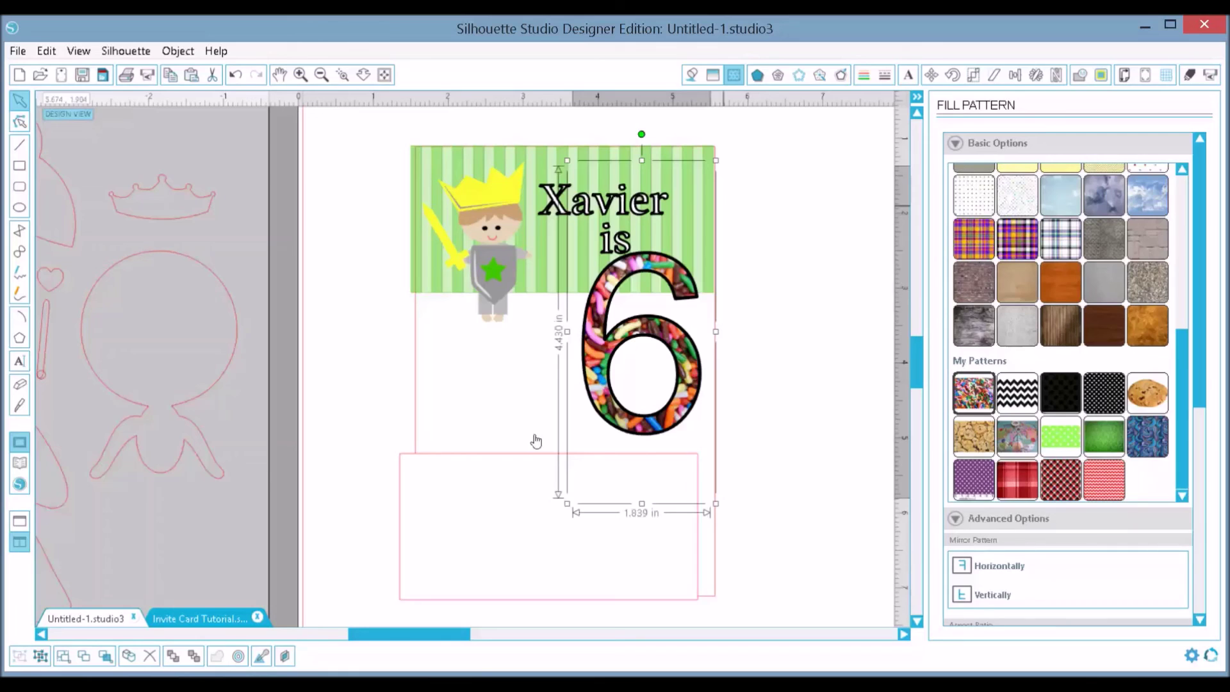
- Fill the number 6 with the cookie, light green dotted and purple polka dot patterns in turn
click(1142, 396)
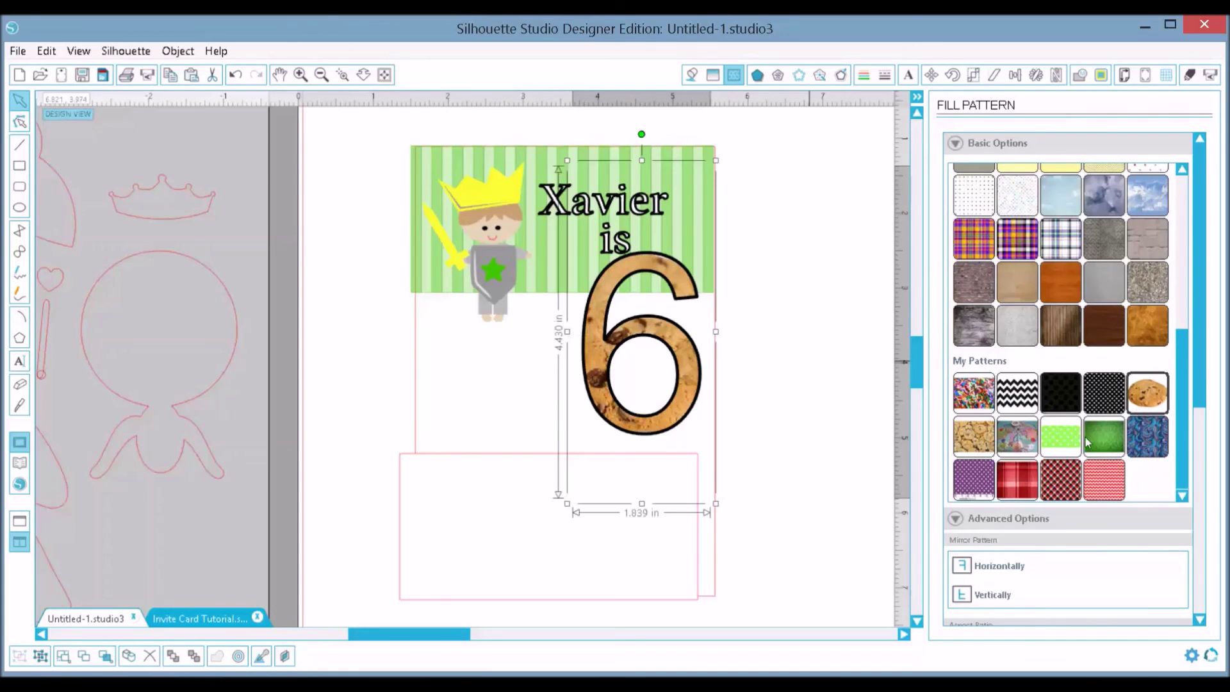
click(1059, 448)
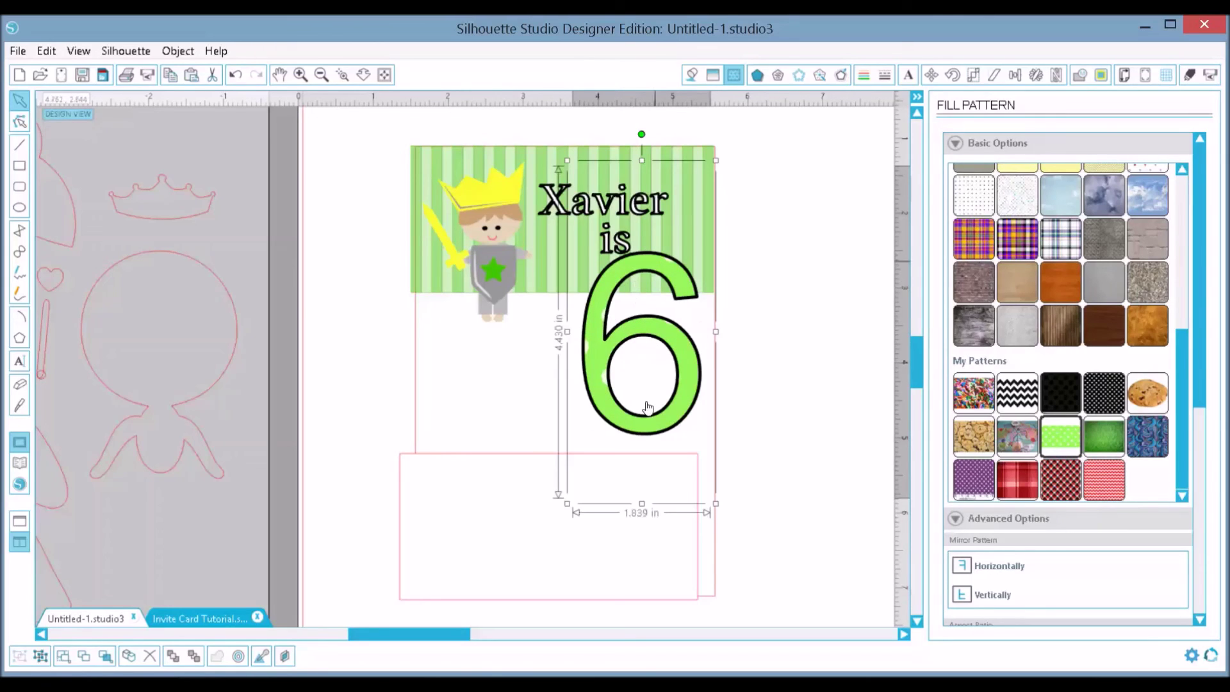
click(974, 469)
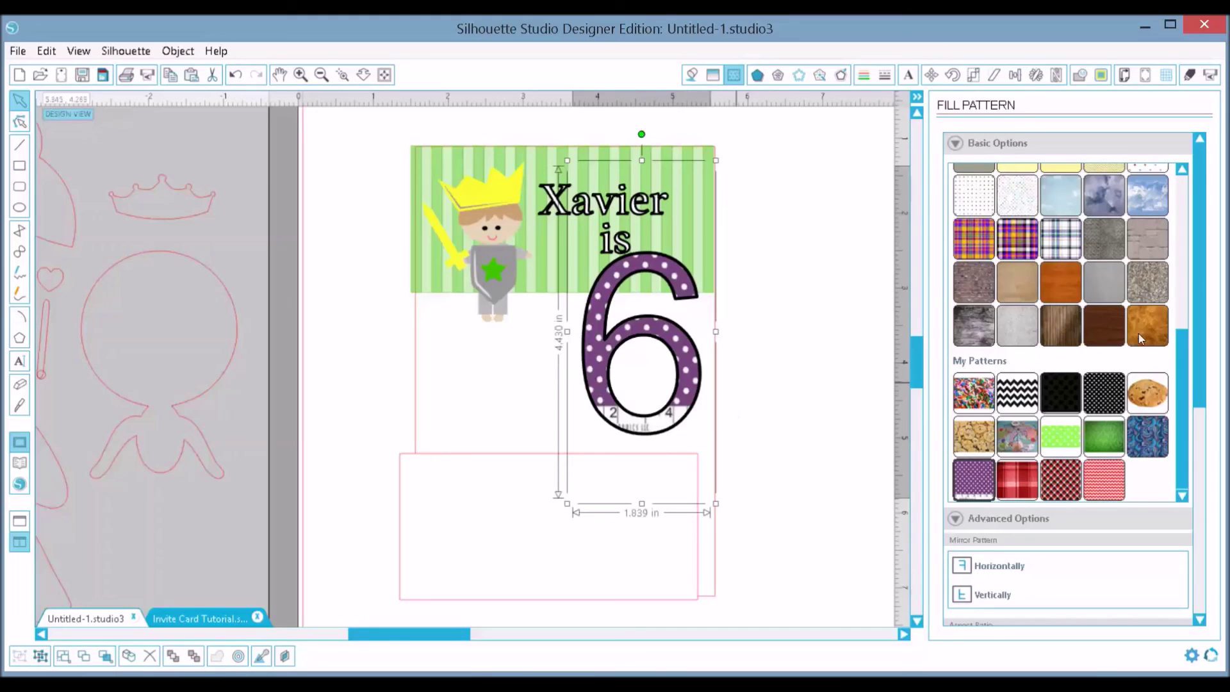
scroll(1184, 355, up, 10)
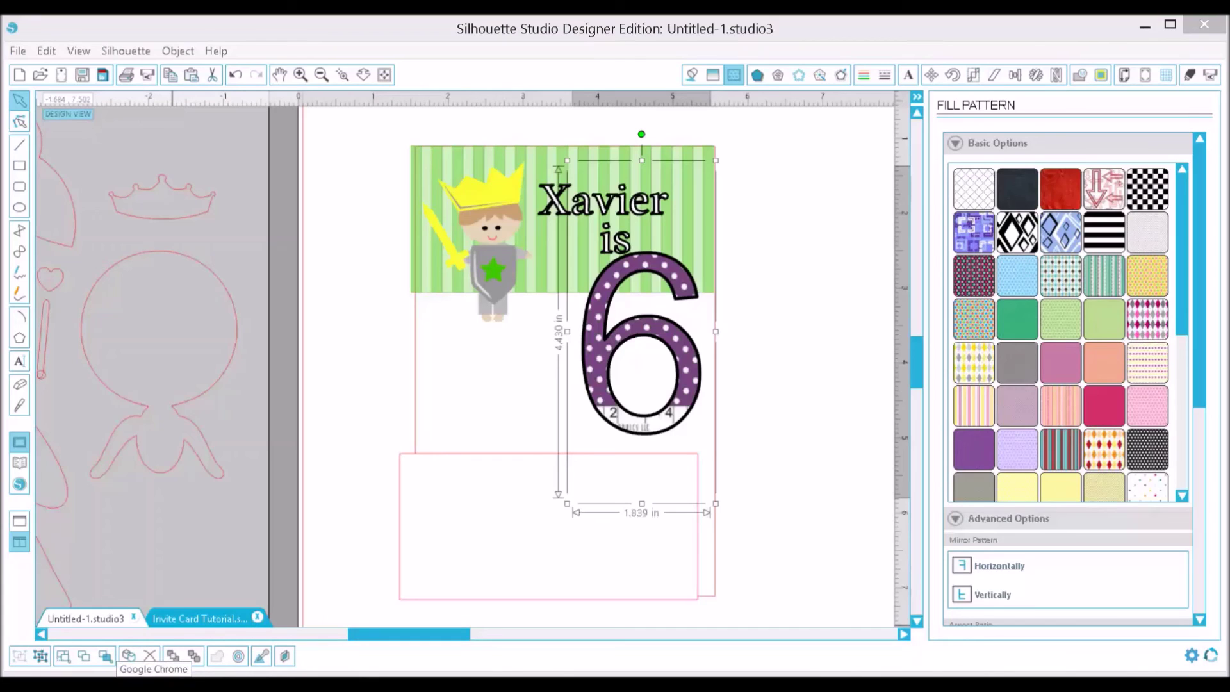
- Switch to Google Chrome and run a Google search for "green polka dot" in a new tab
click(154, 683)
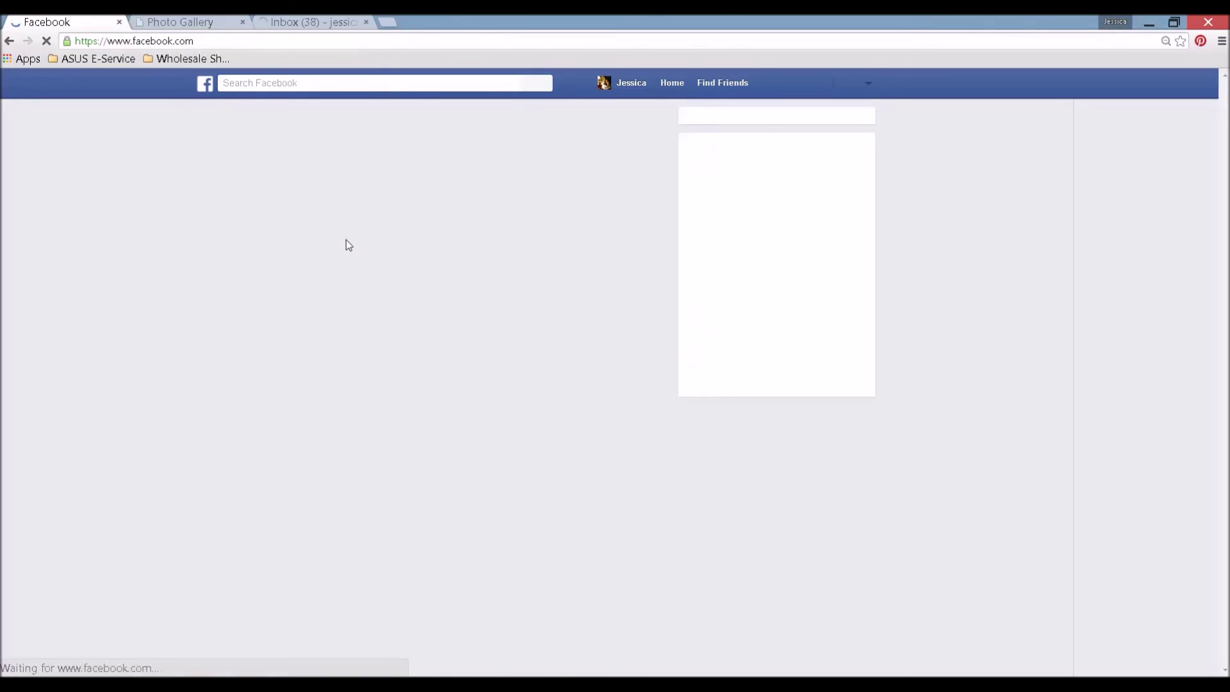
click(388, 21)
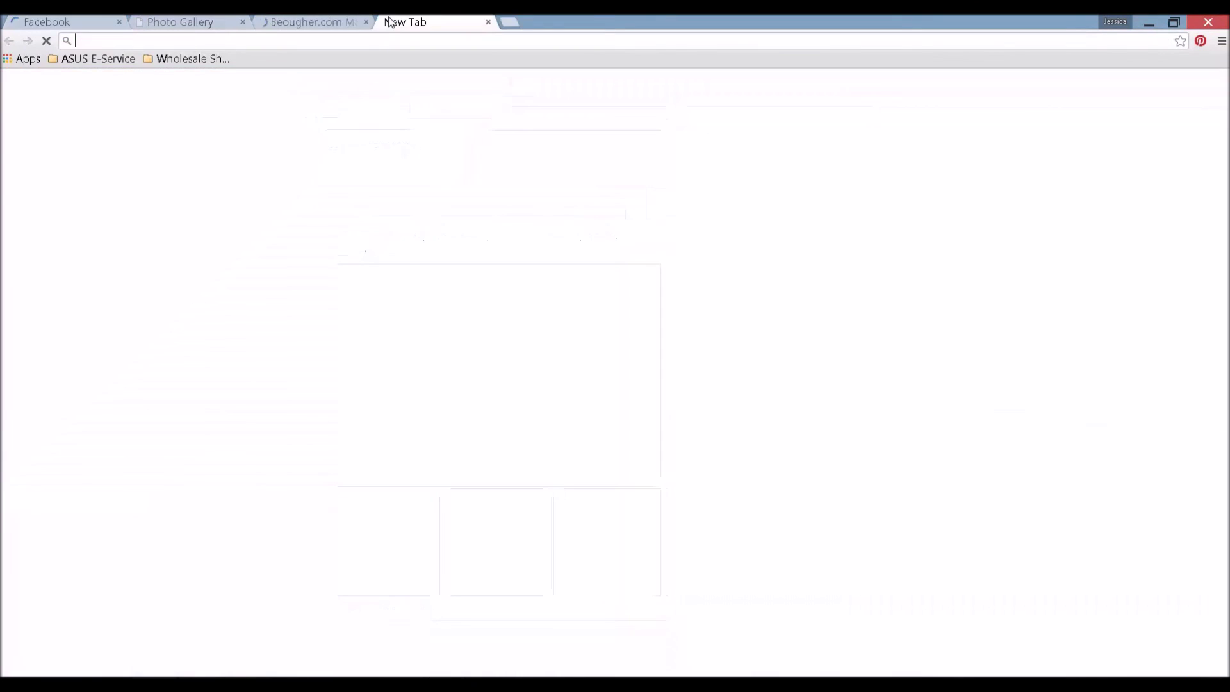
click(366, 22)
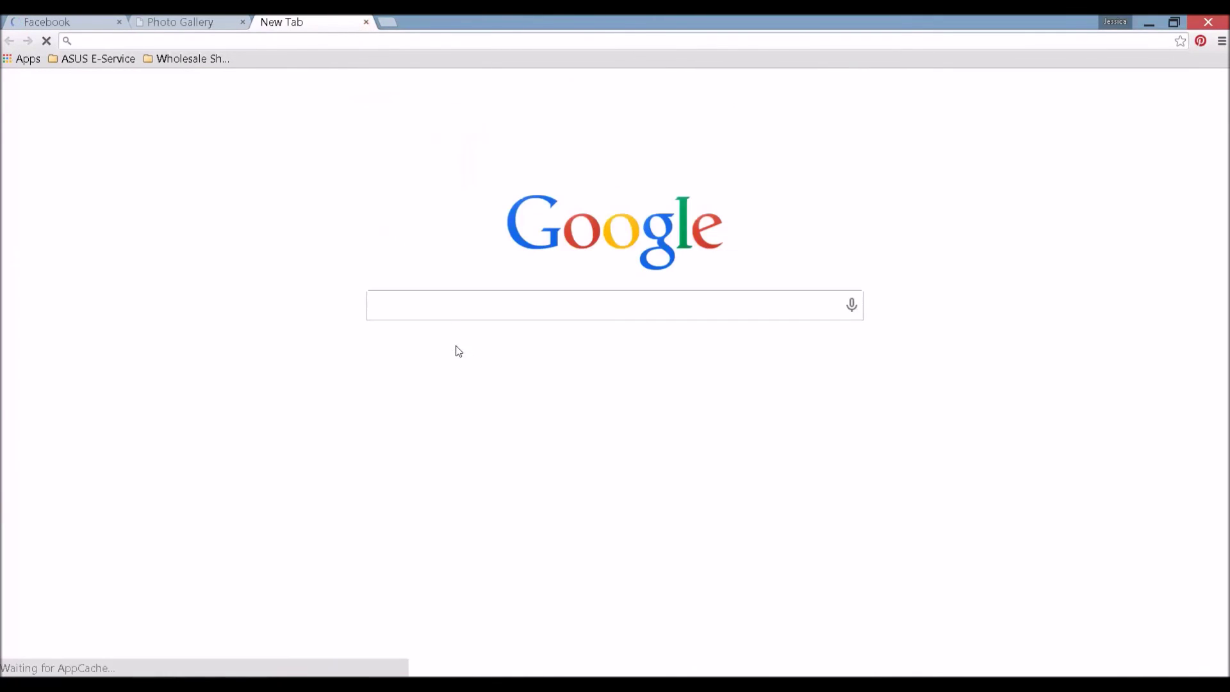
click(442, 302)
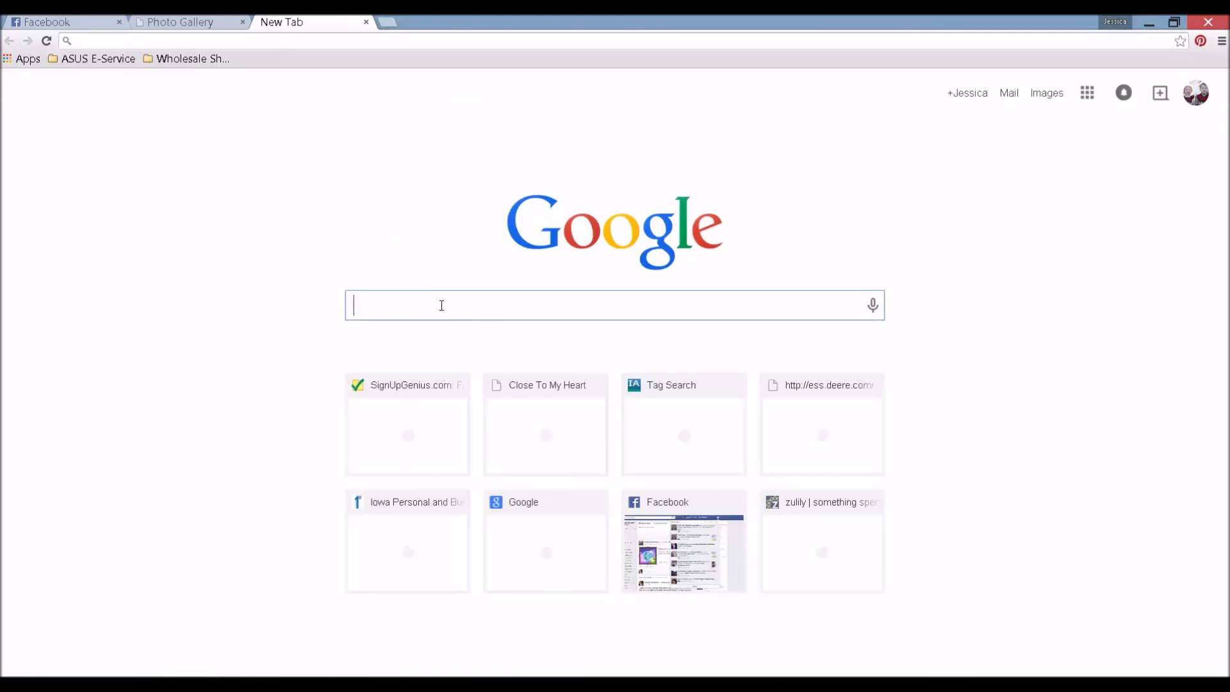
text(green)
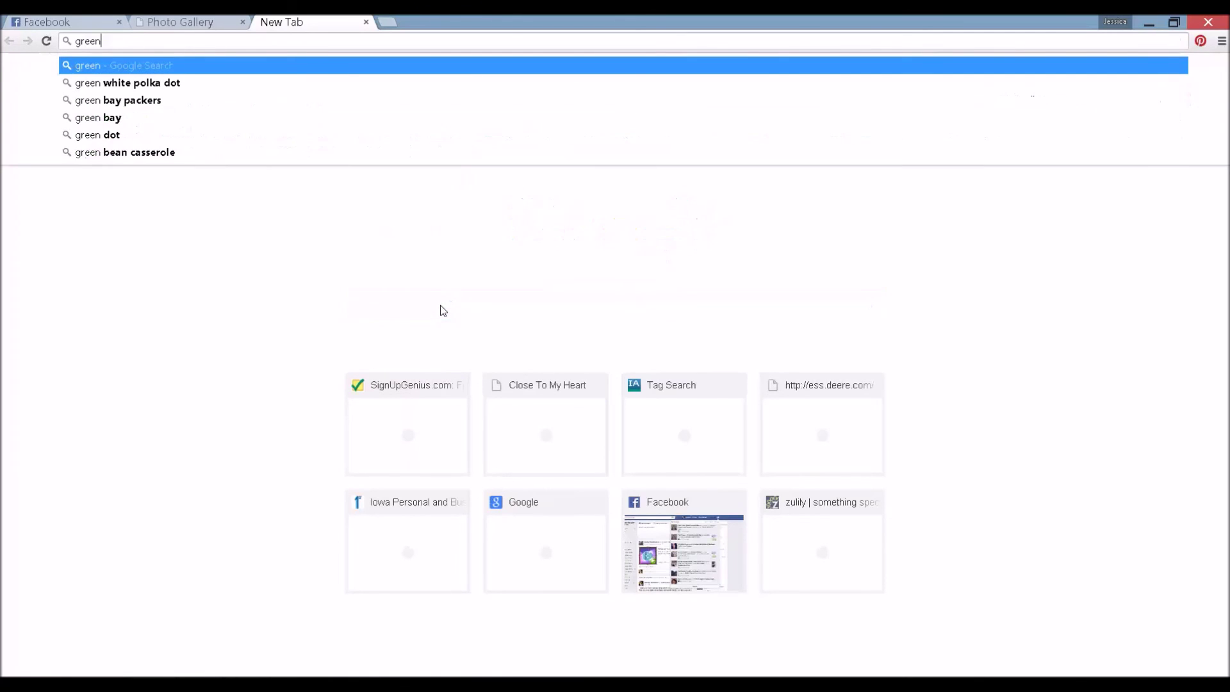
text( polka)
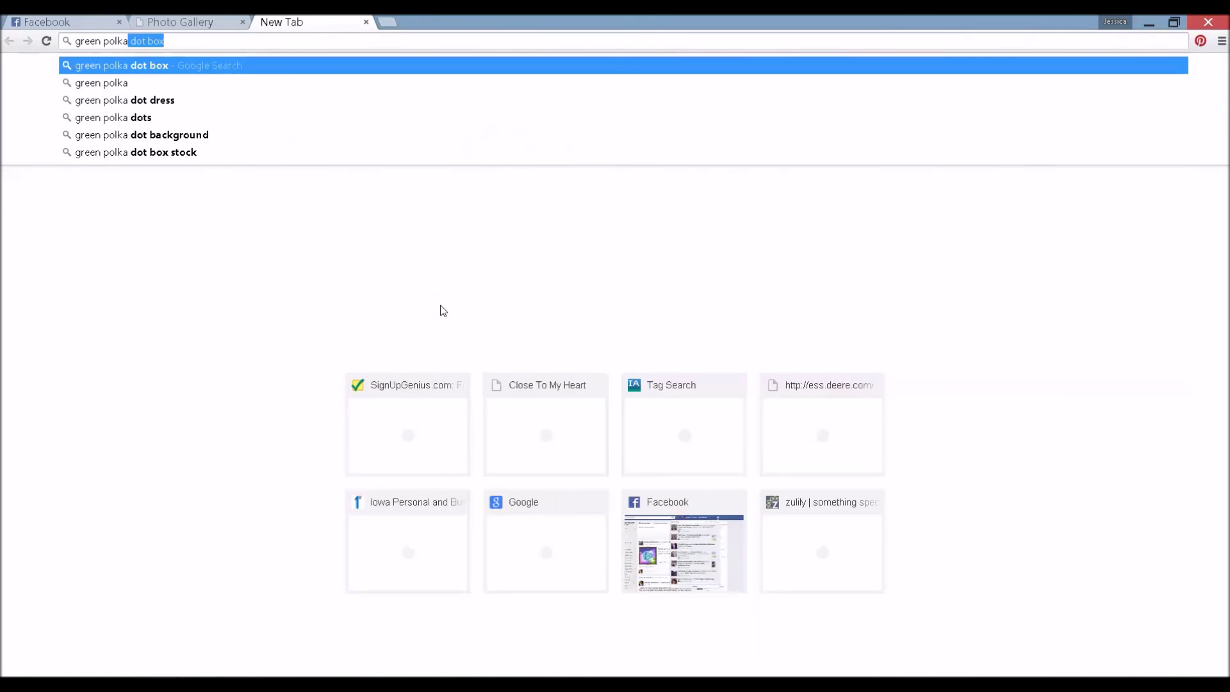
text( dot)
key(Return)
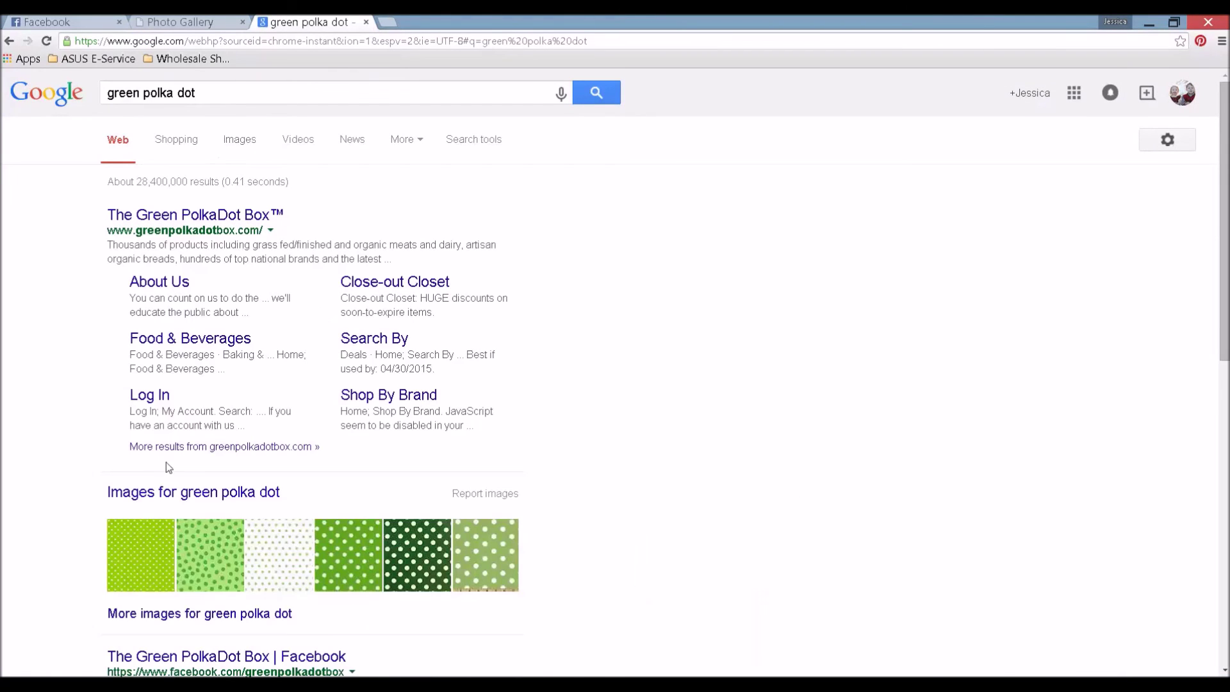
- Show the image results for green polka dot and start saving the lime green small-dot image to the Silhouette "svg files" folder
click(183, 500)
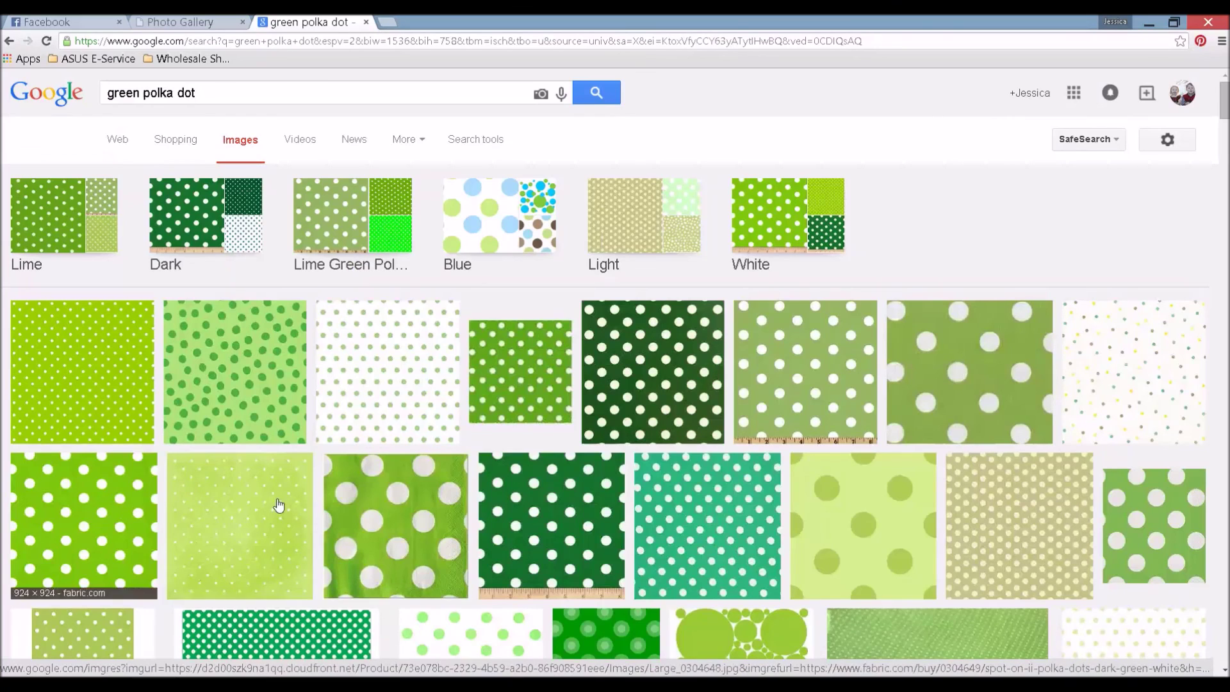
click(116, 596)
right_click(101, 354)
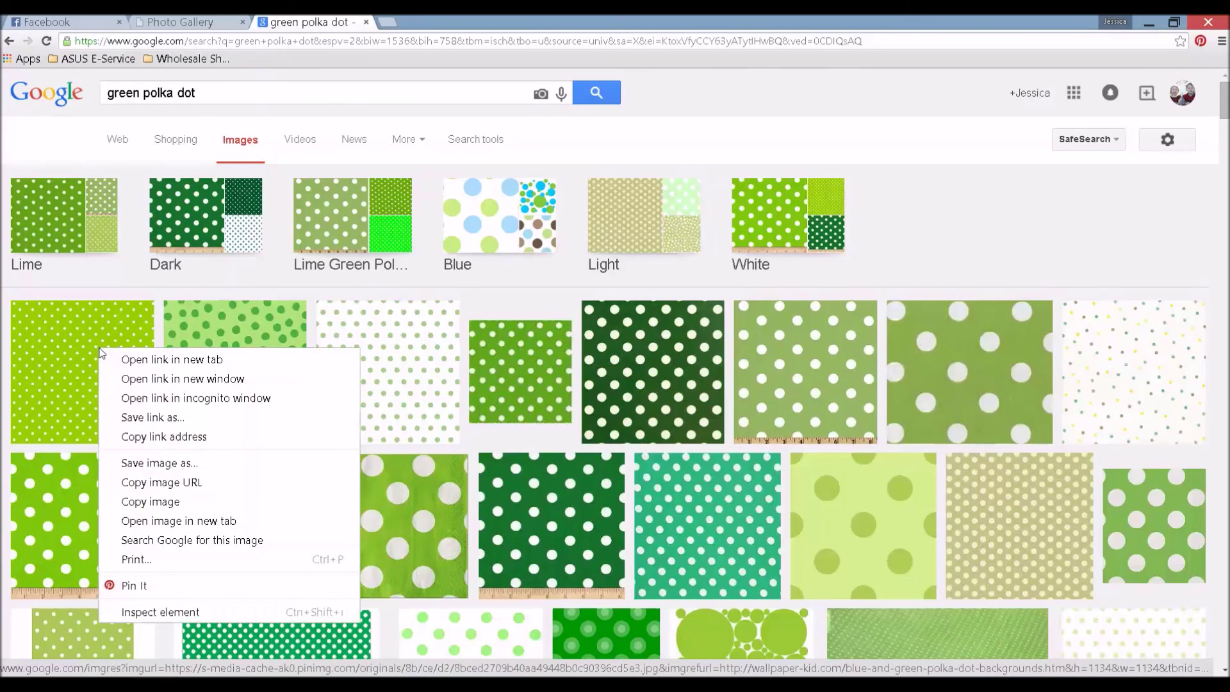
click(192, 463)
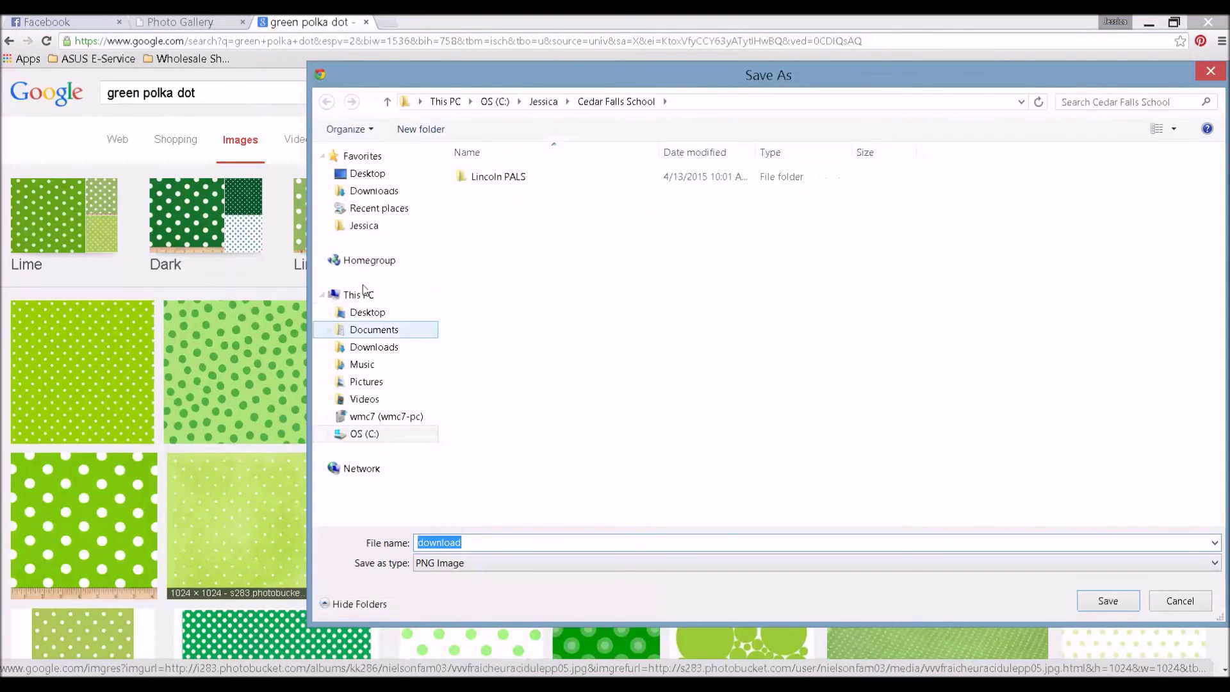
click(356, 228)
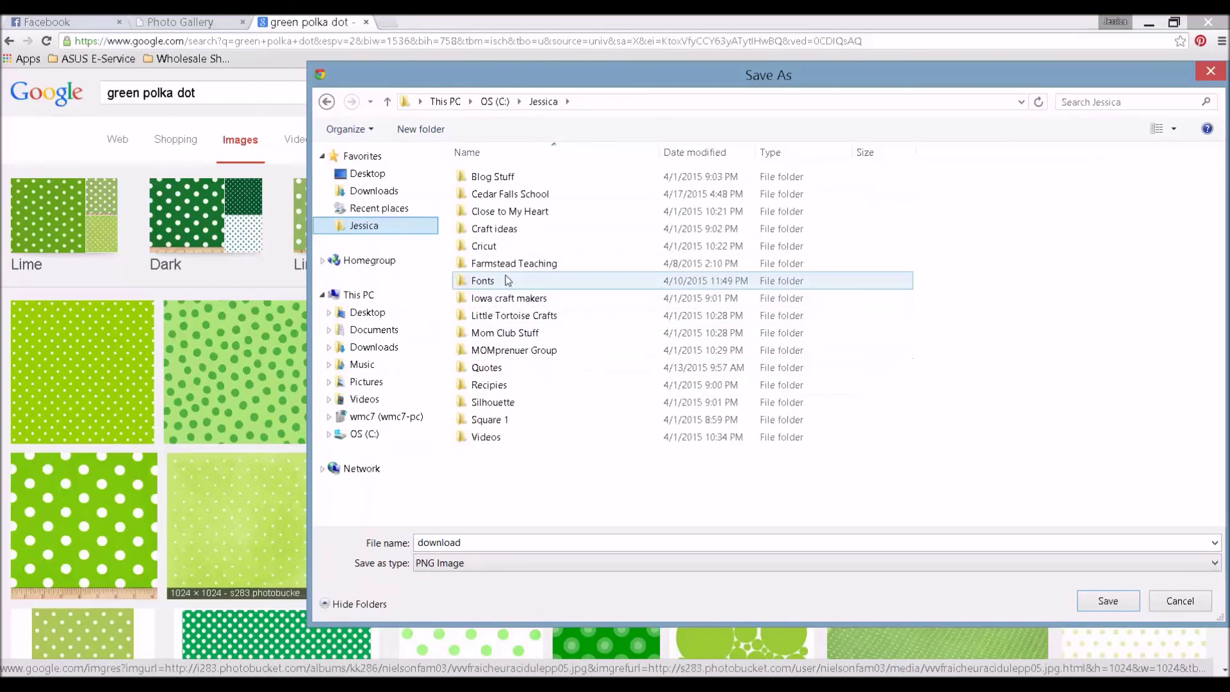
double_click(491, 404)
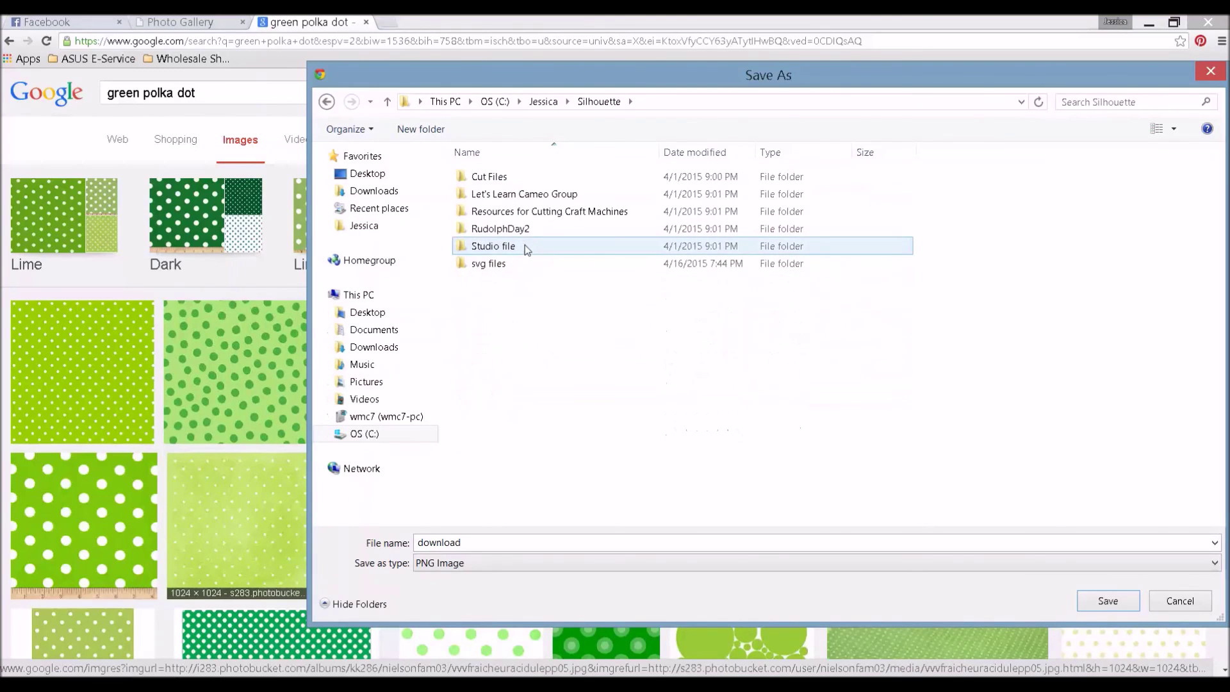
double_click(502, 265)
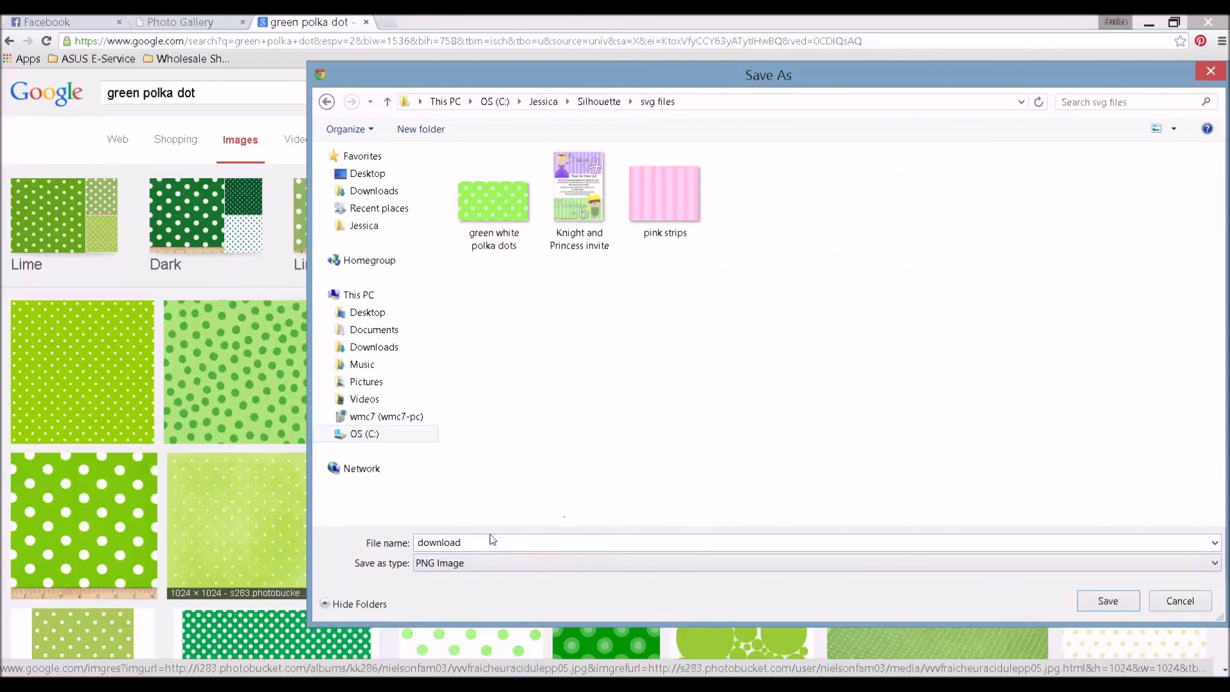
- Name the image "green white polka dots 2" and save it as a PNG image
drag(485, 545, 423, 560)
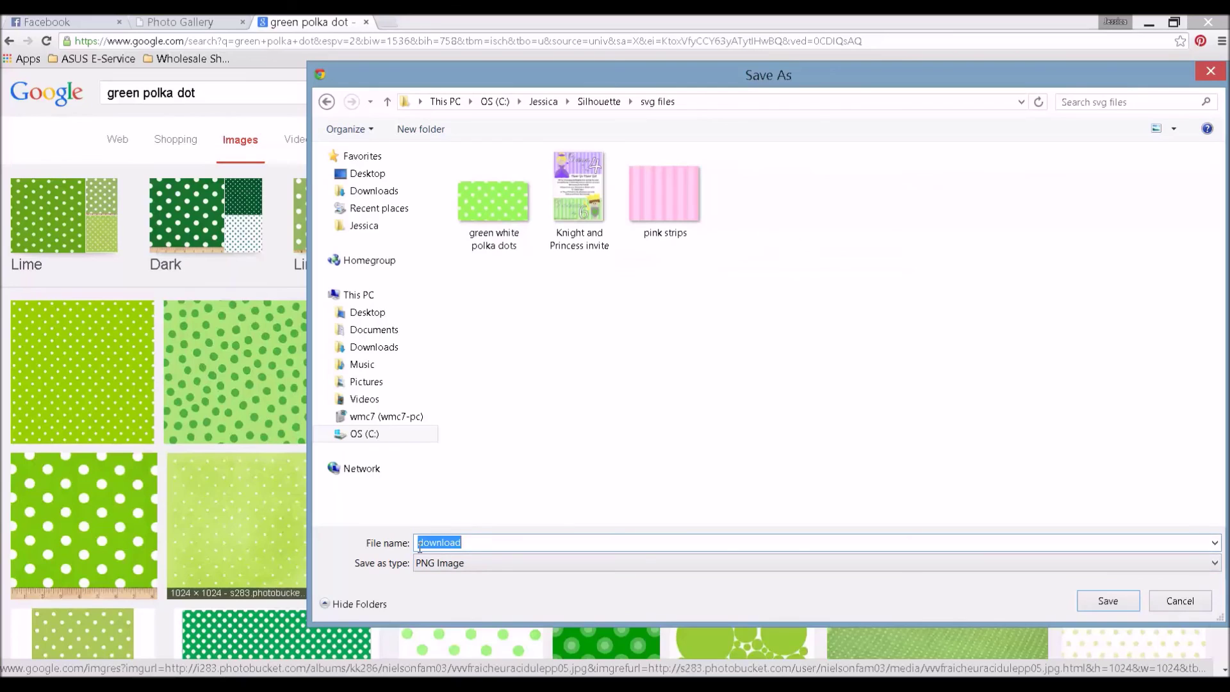
text(green)
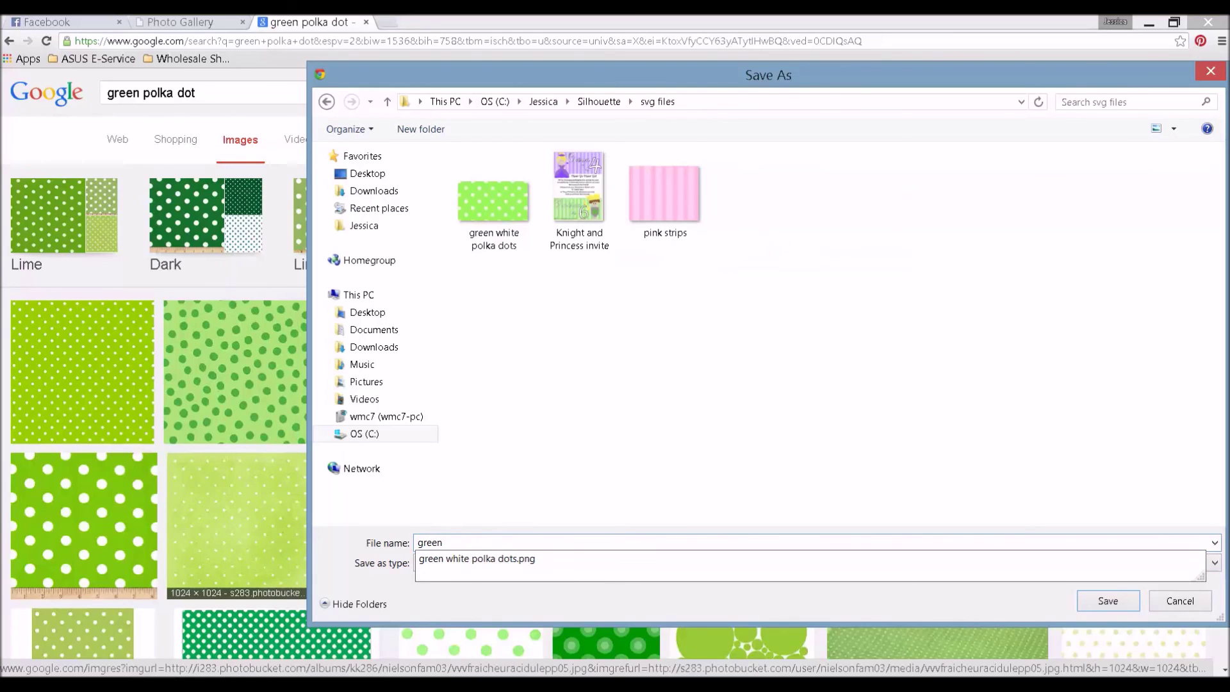
text( white polkda)
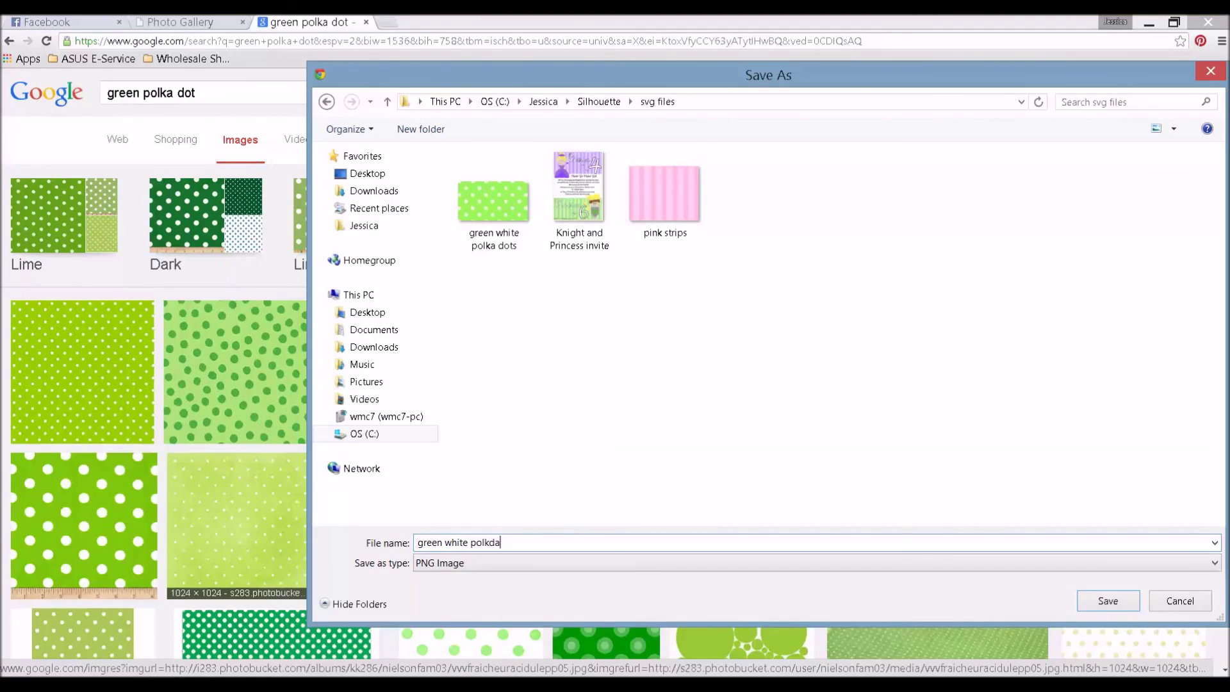
key(BackSpace)
key(BackSpace)
text(a dot)
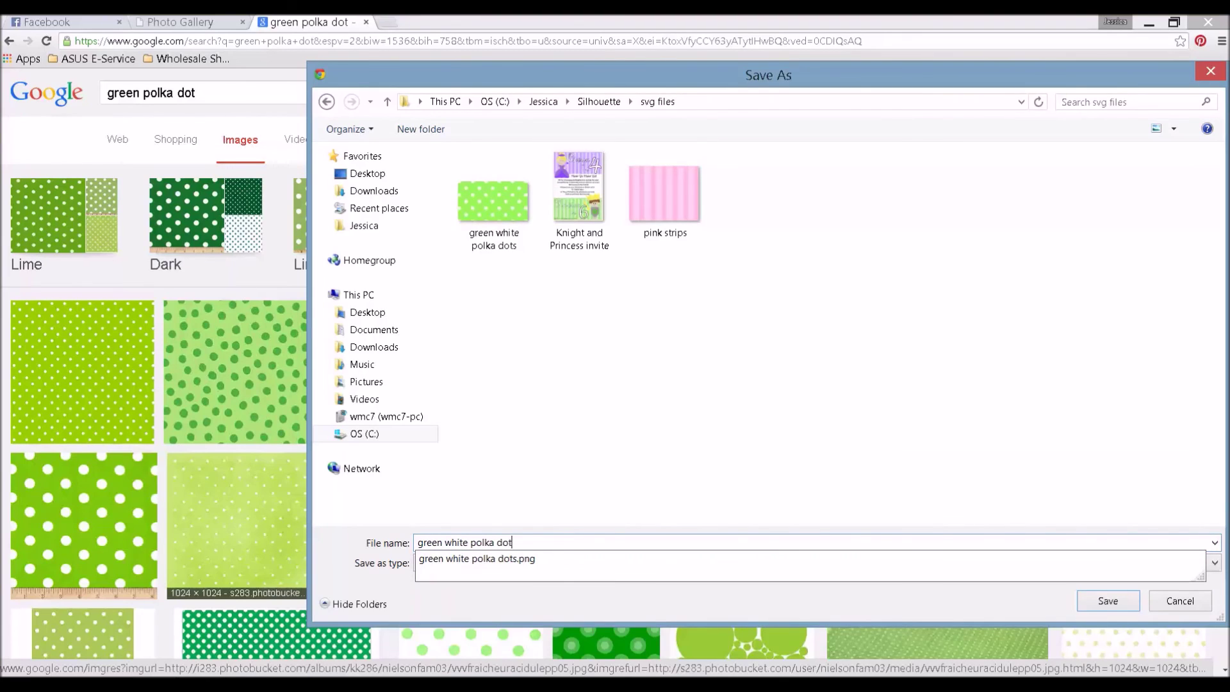
text(s 2)
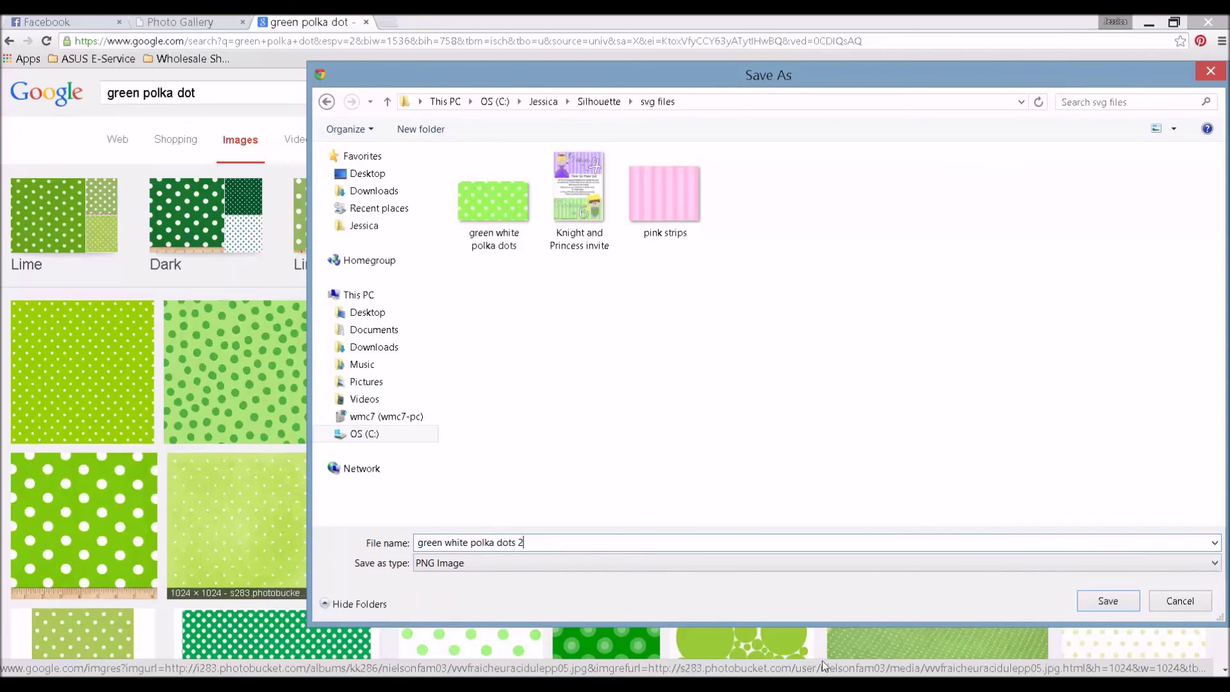
click(1108, 601)
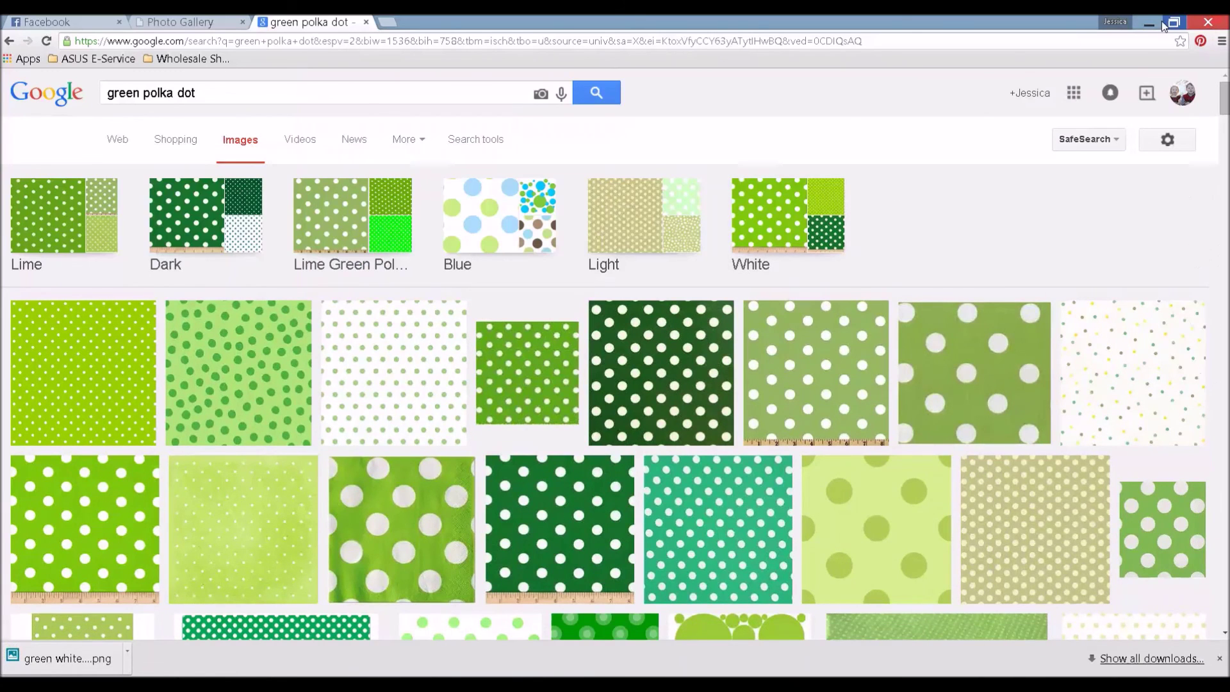
- Switch back to Silhouette Studio, show the library and widen its folder list so the full folder names fit
click(1148, 25)
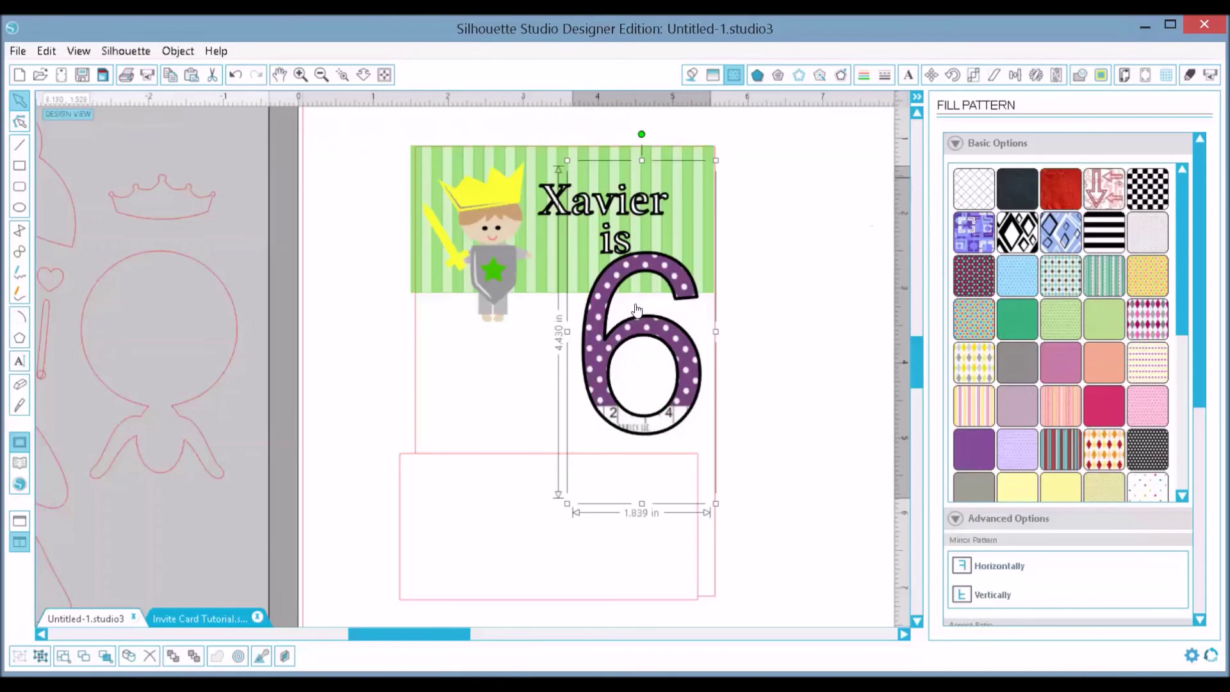
click(23, 463)
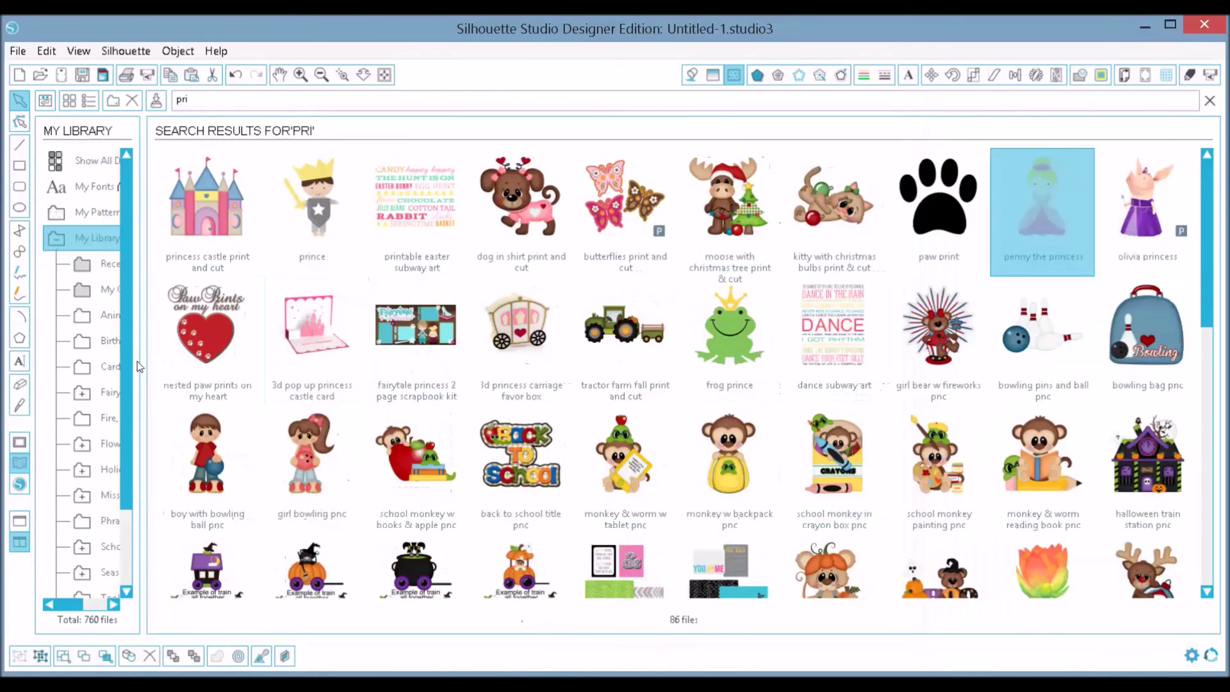
drag(142, 359, 362, 358)
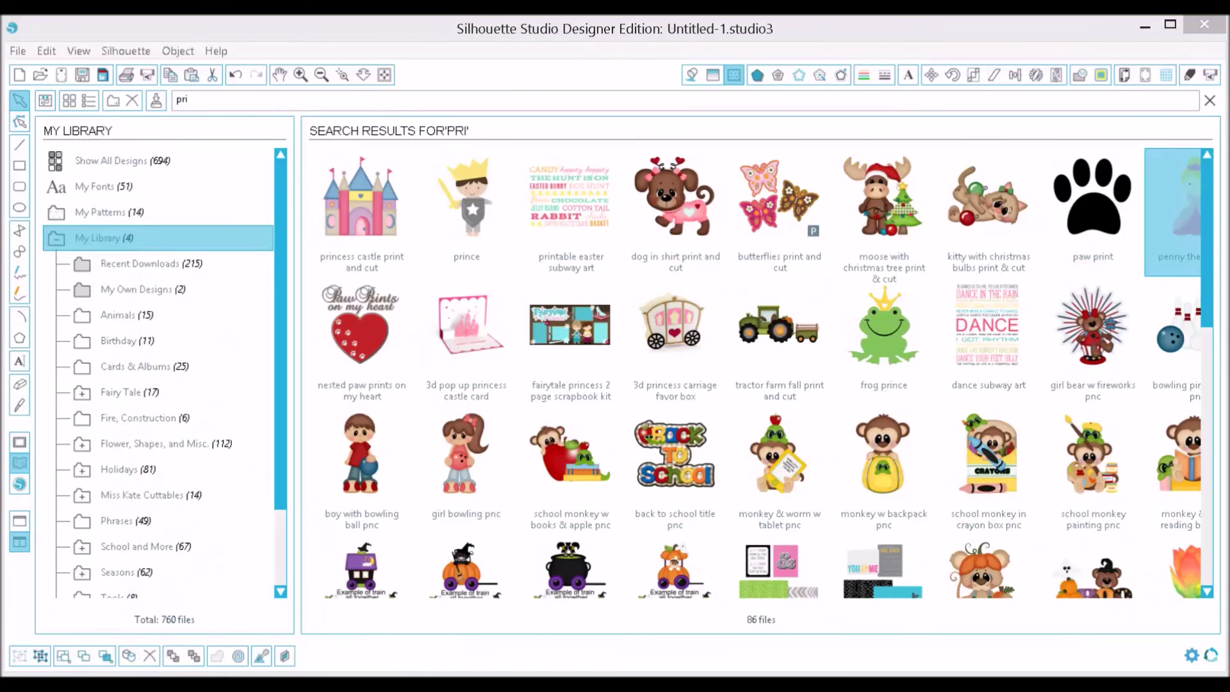
- Switch to File Explorer and open the "svg files" folder inside the Silhouette folder
click(109, 672)
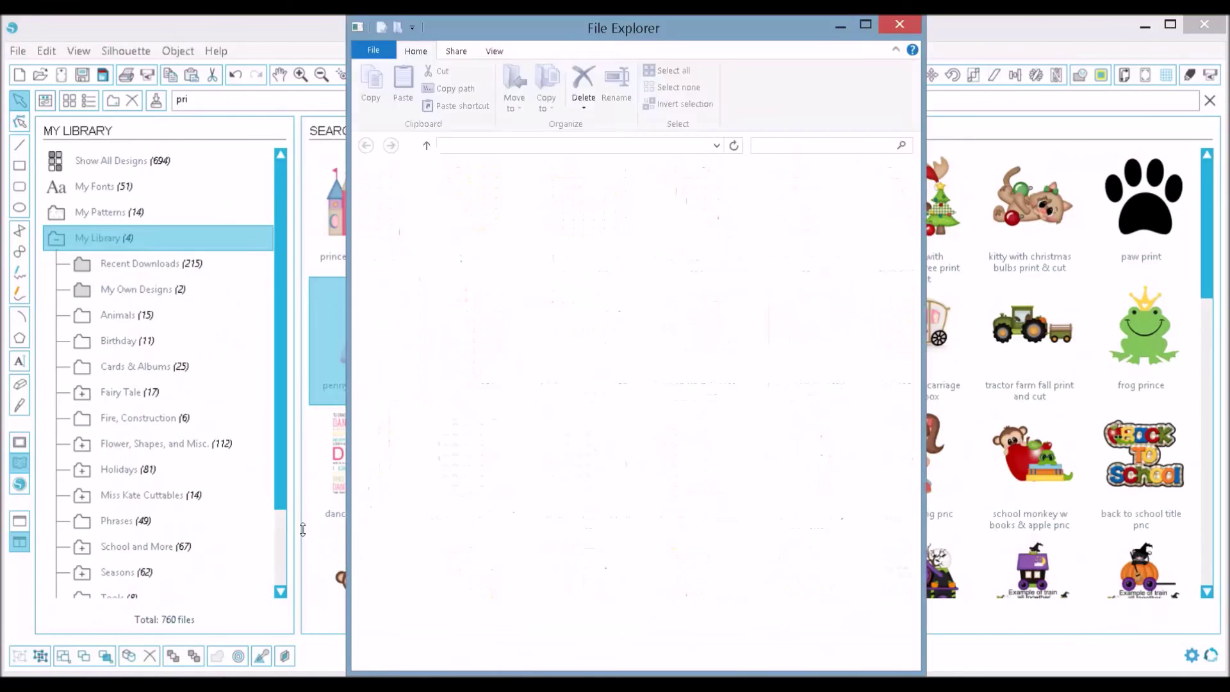
click(421, 251)
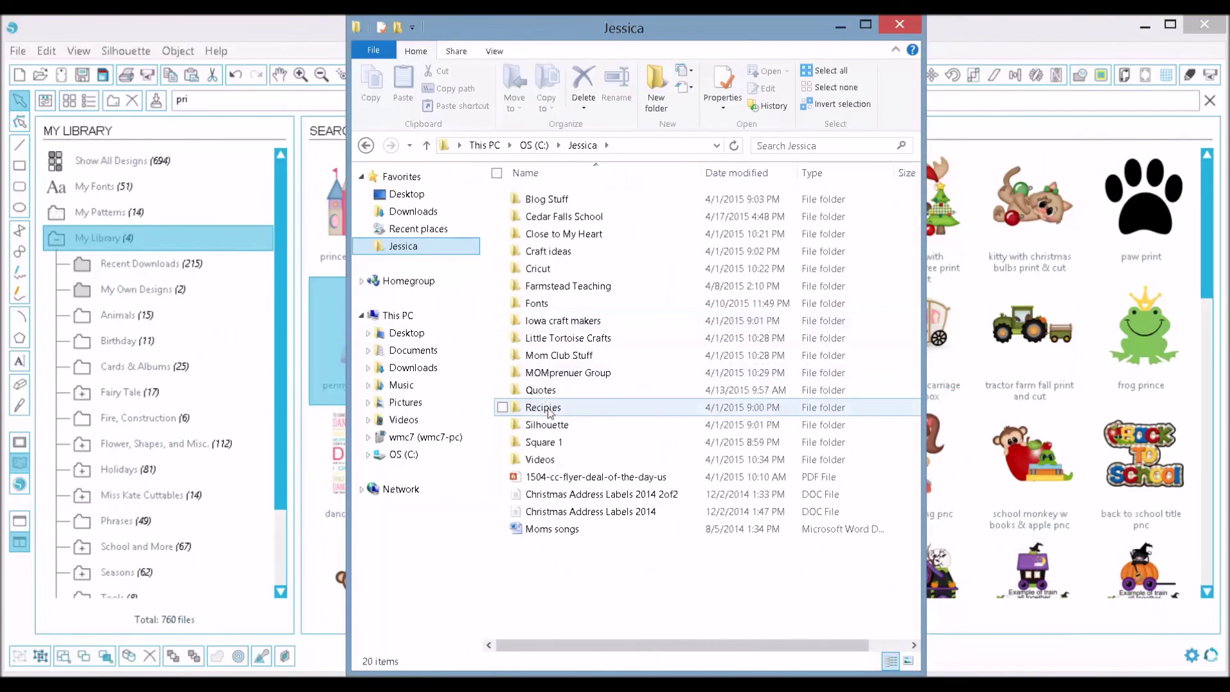
double_click(554, 425)
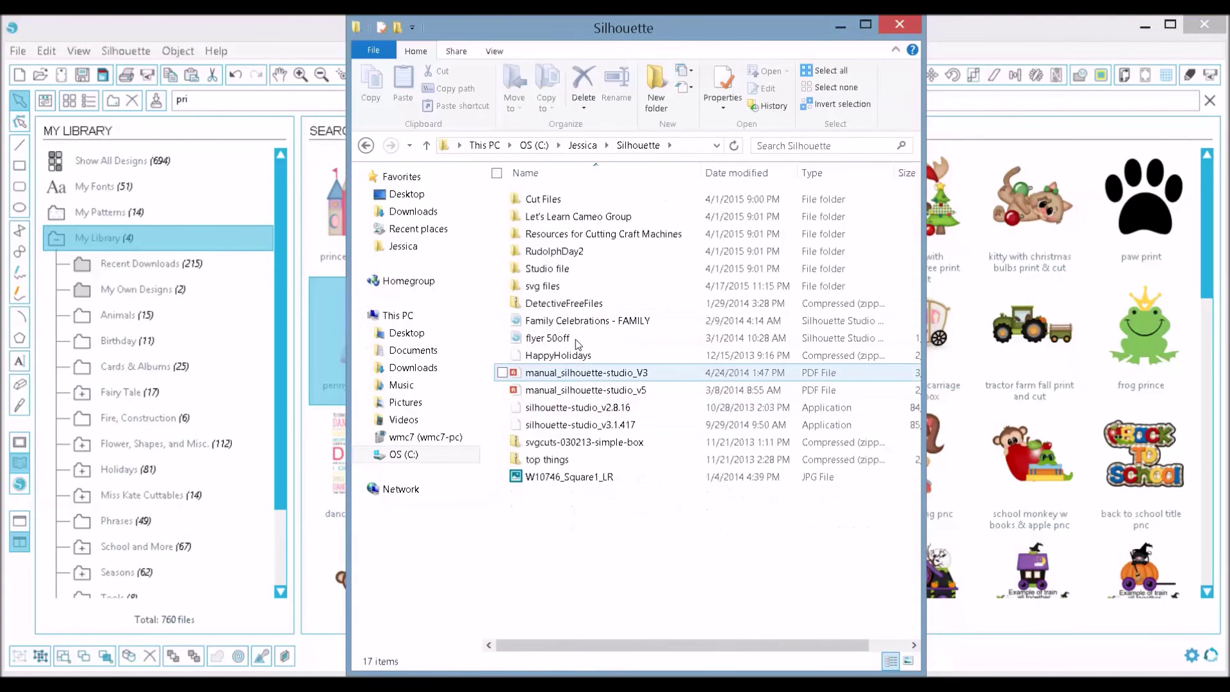
double_click(546, 288)
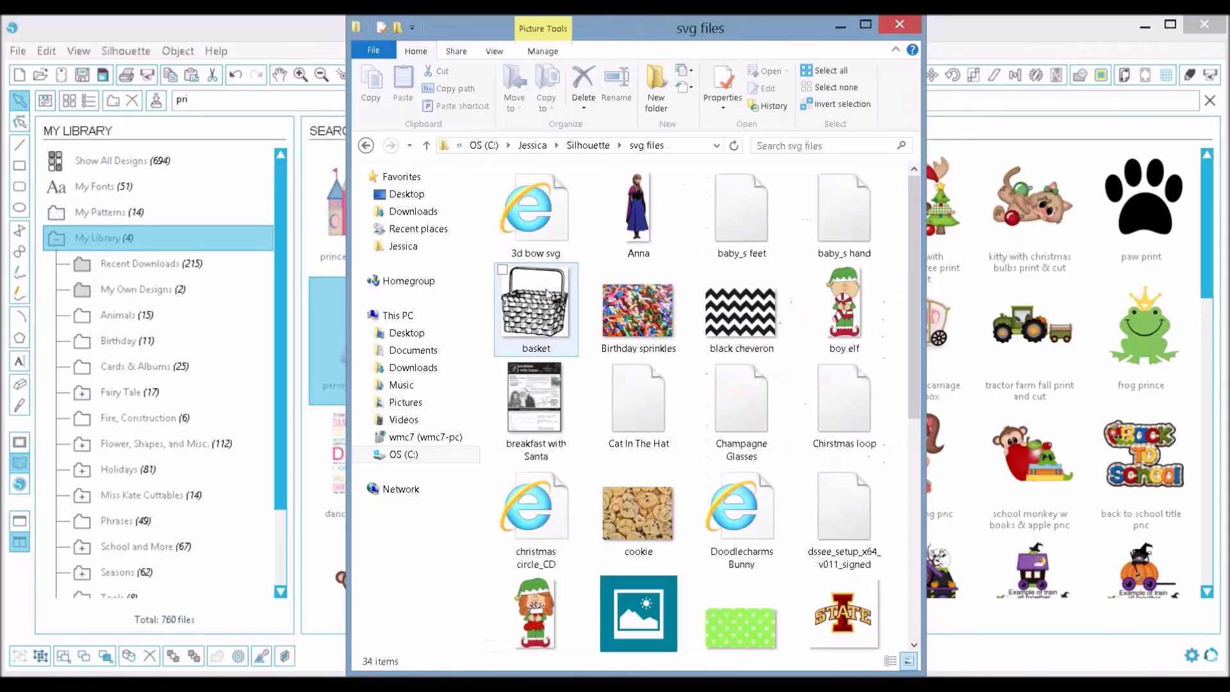
- Add the "green white polka dots 2" image to the My Patterns library folder and close the File Explorer windows
scroll(695, 522, down, 5)
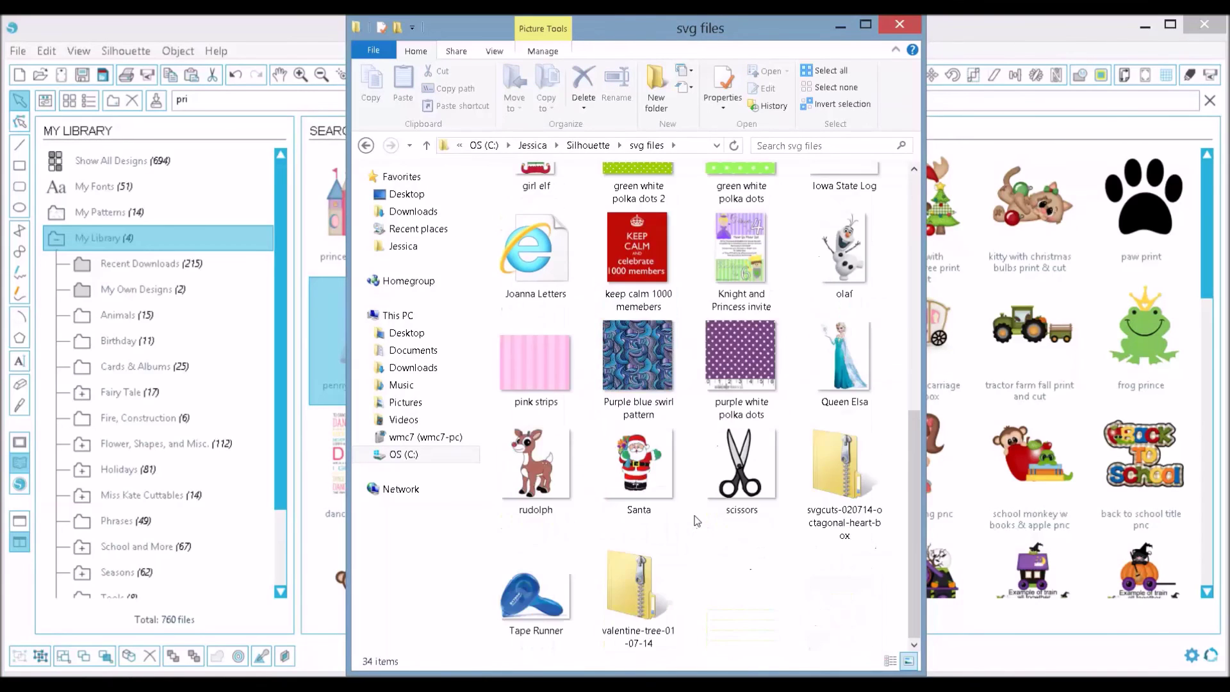
scroll(695, 523, up, 5)
scroll(689, 470, down, 3)
drag(652, 379, 116, 216)
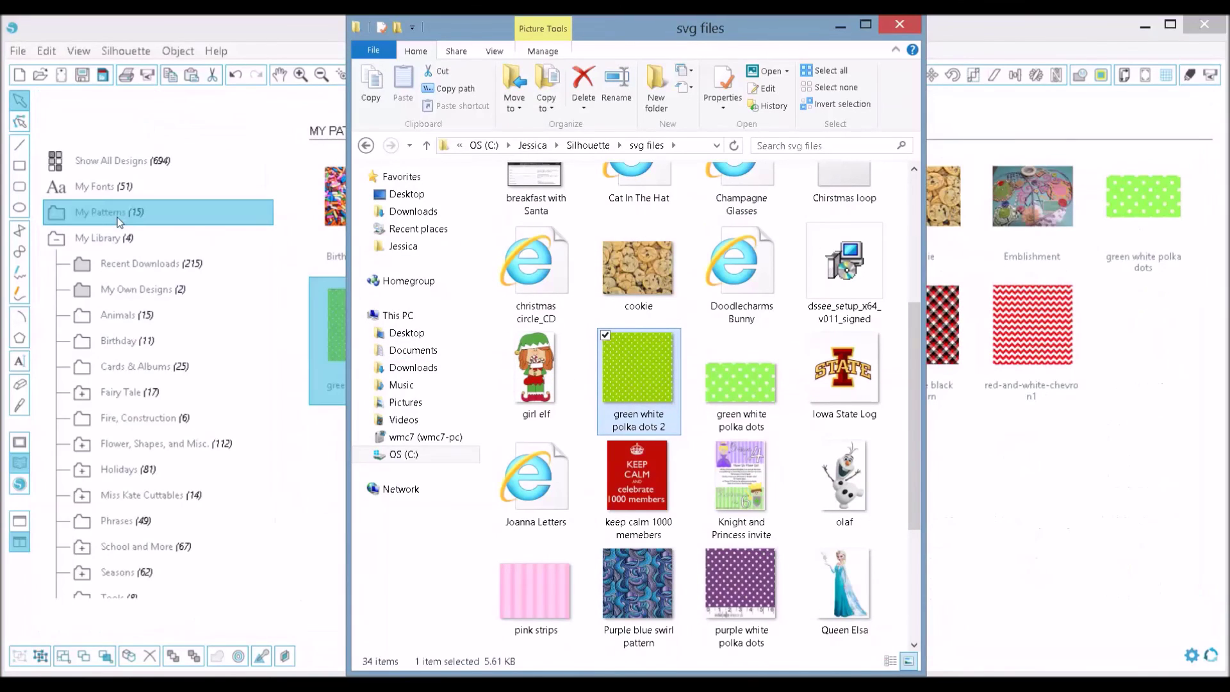
click(899, 26)
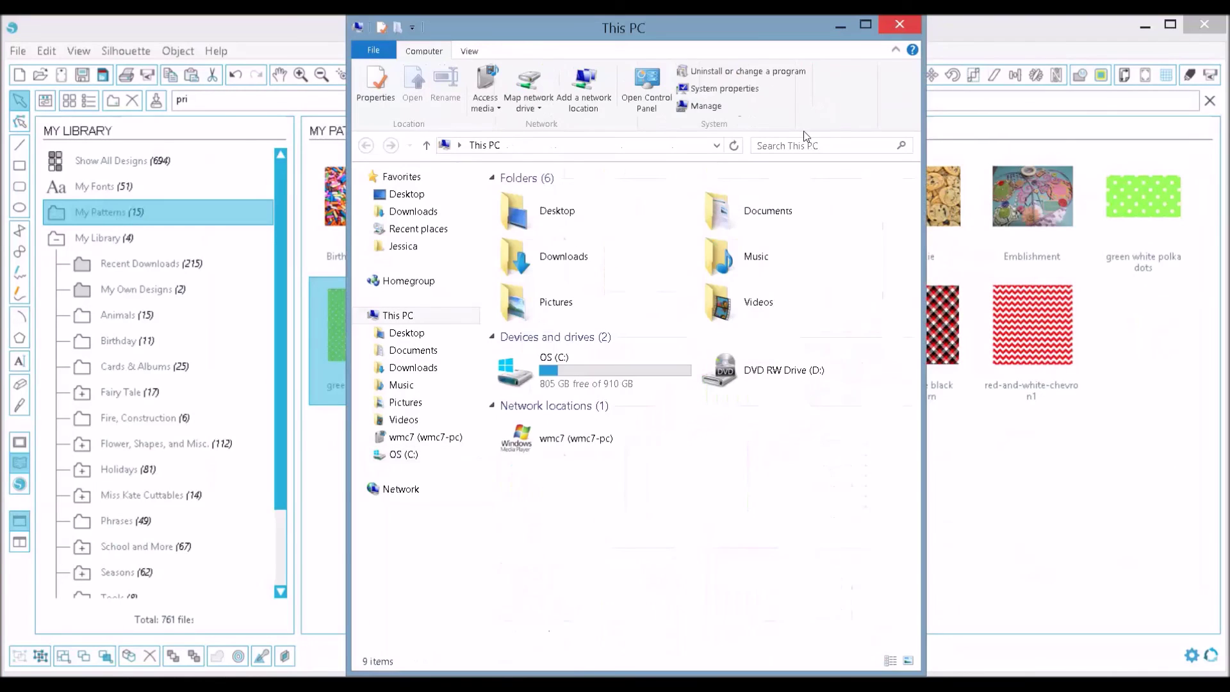
click(899, 26)
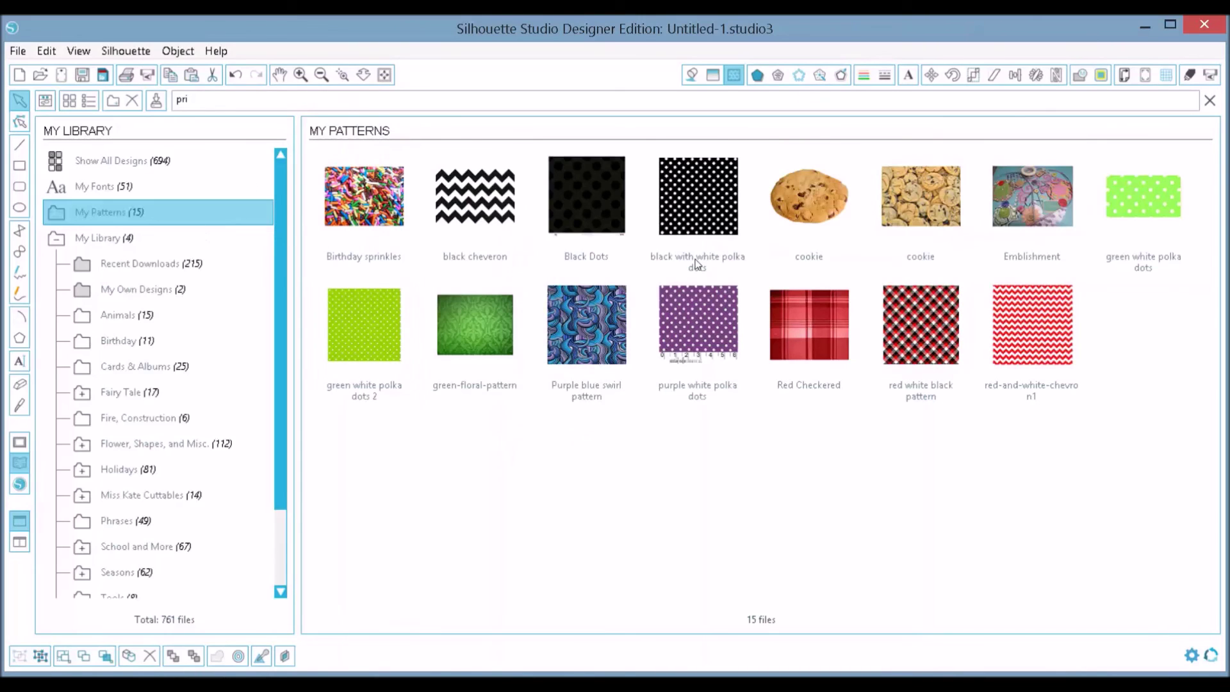
- Close the library view and fill the number 6 with the new "green white polka dots 2" pattern
click(1210, 100)
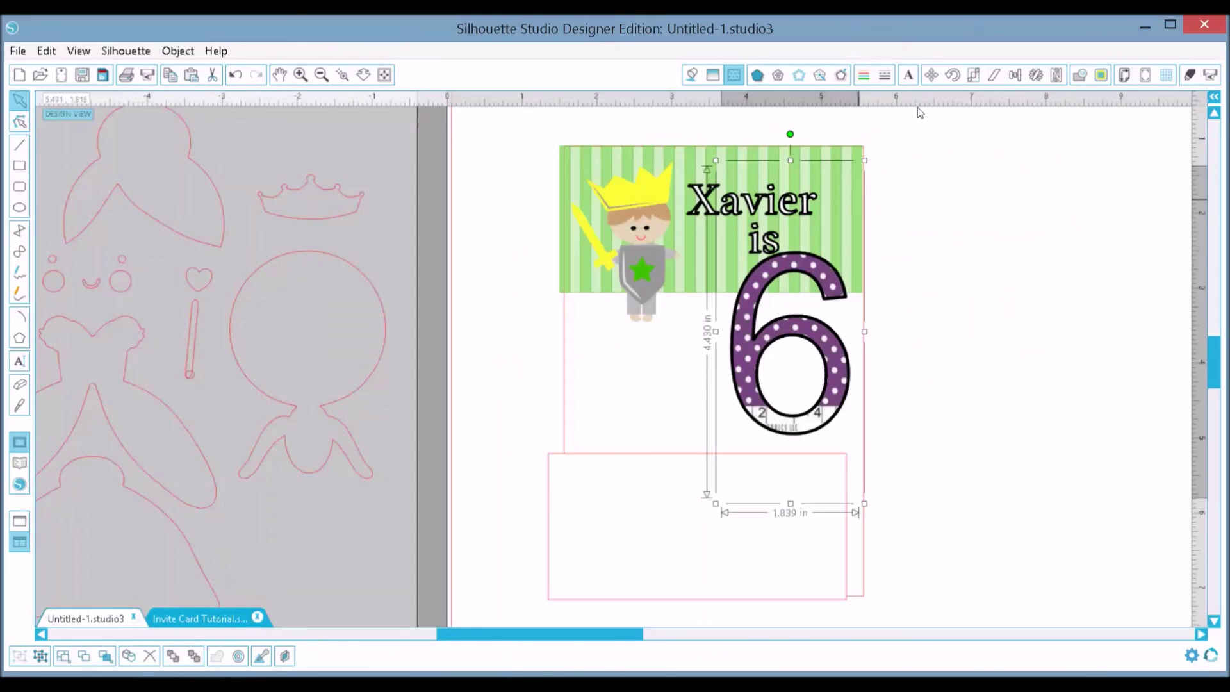
click(733, 74)
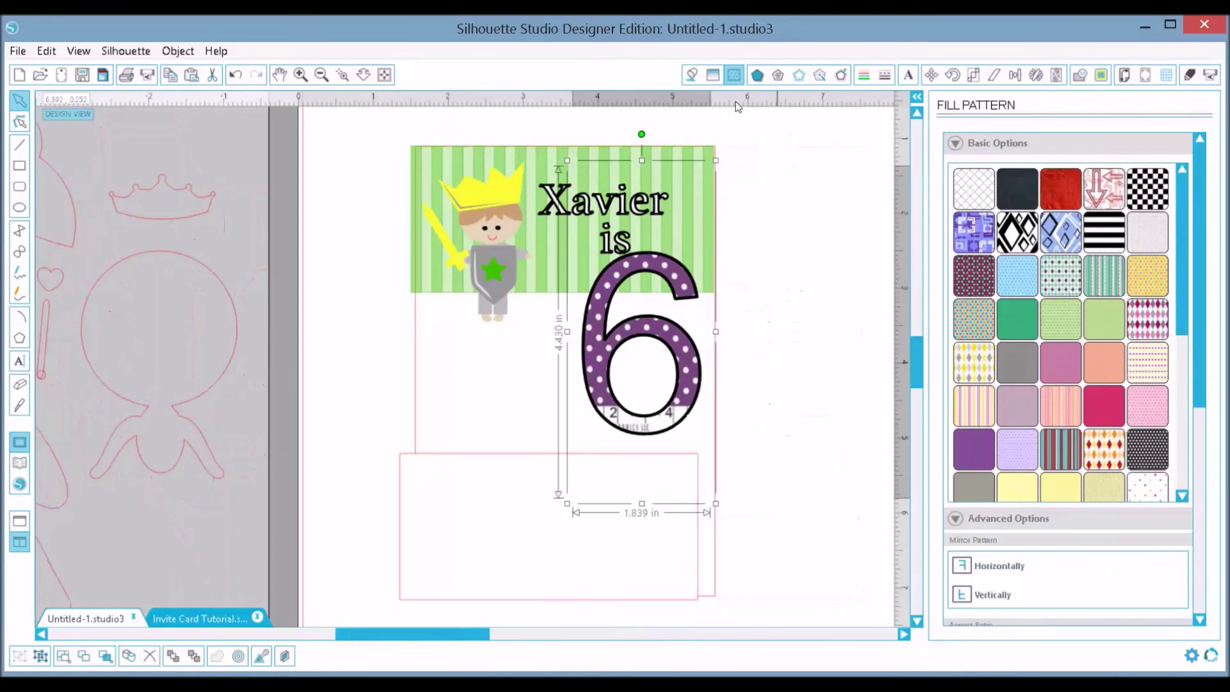
scroll(1149, 421, down, 5)
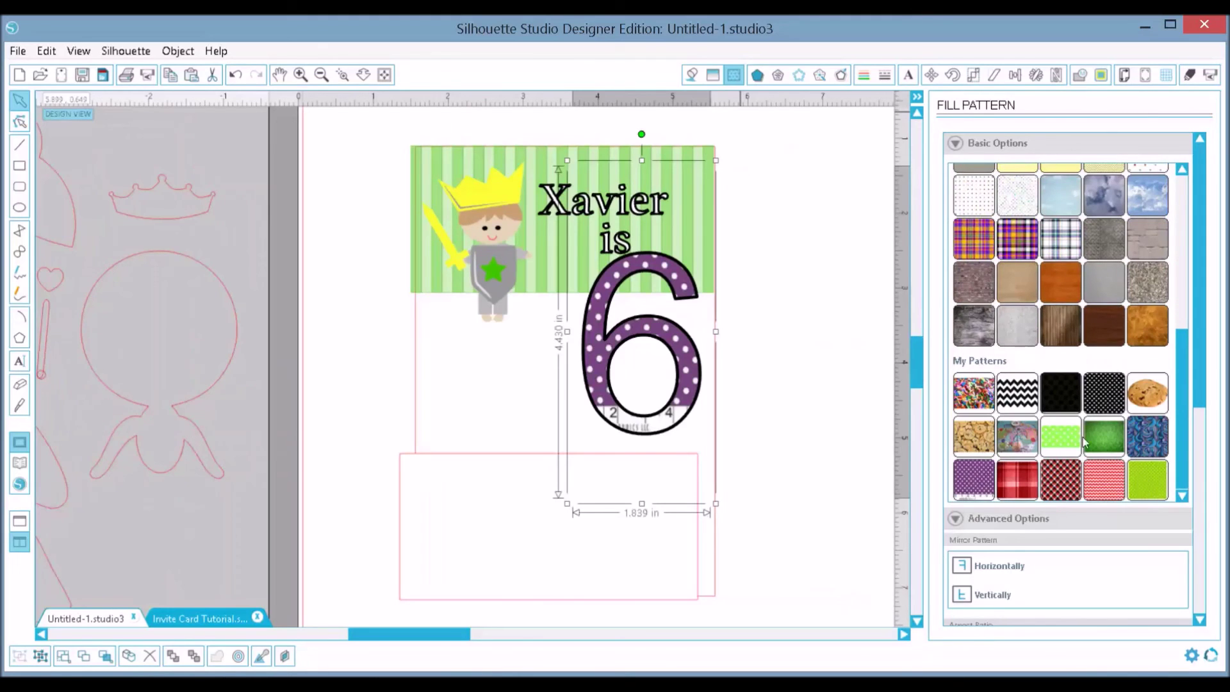
click(1148, 485)
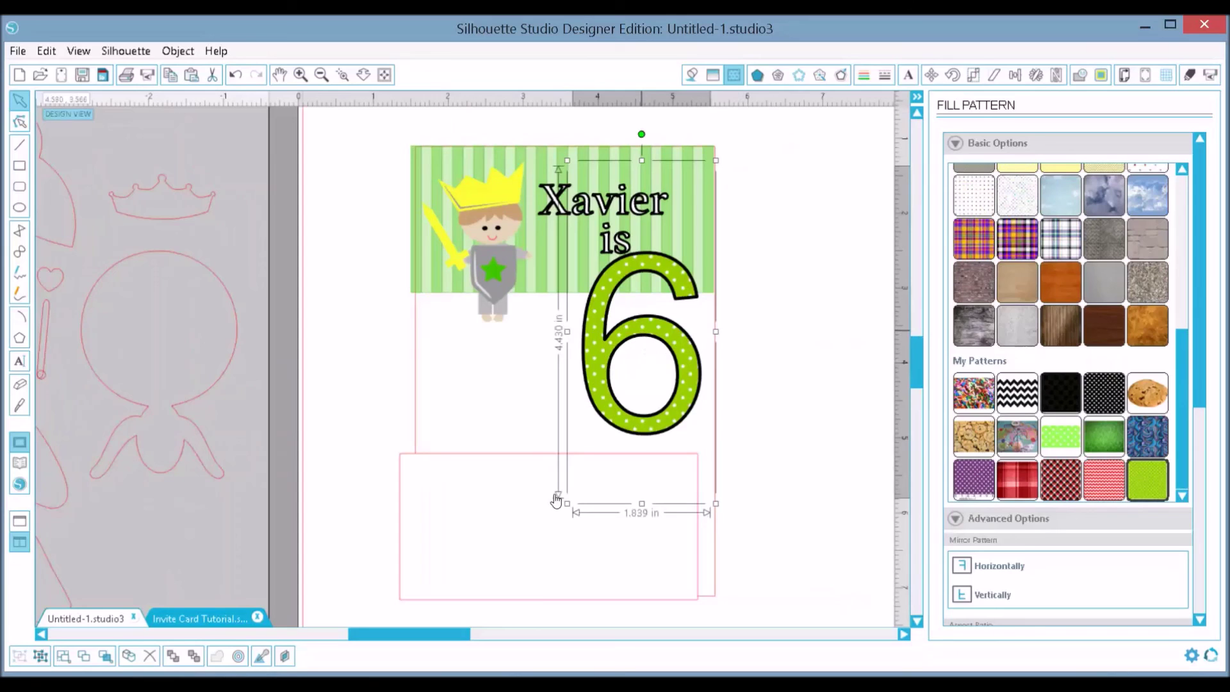
- Shrink the number 6 to about 0.886 in wide so it fits beside "is" on the green stripes, and deselect it
drag(585, 492, 678, 347)
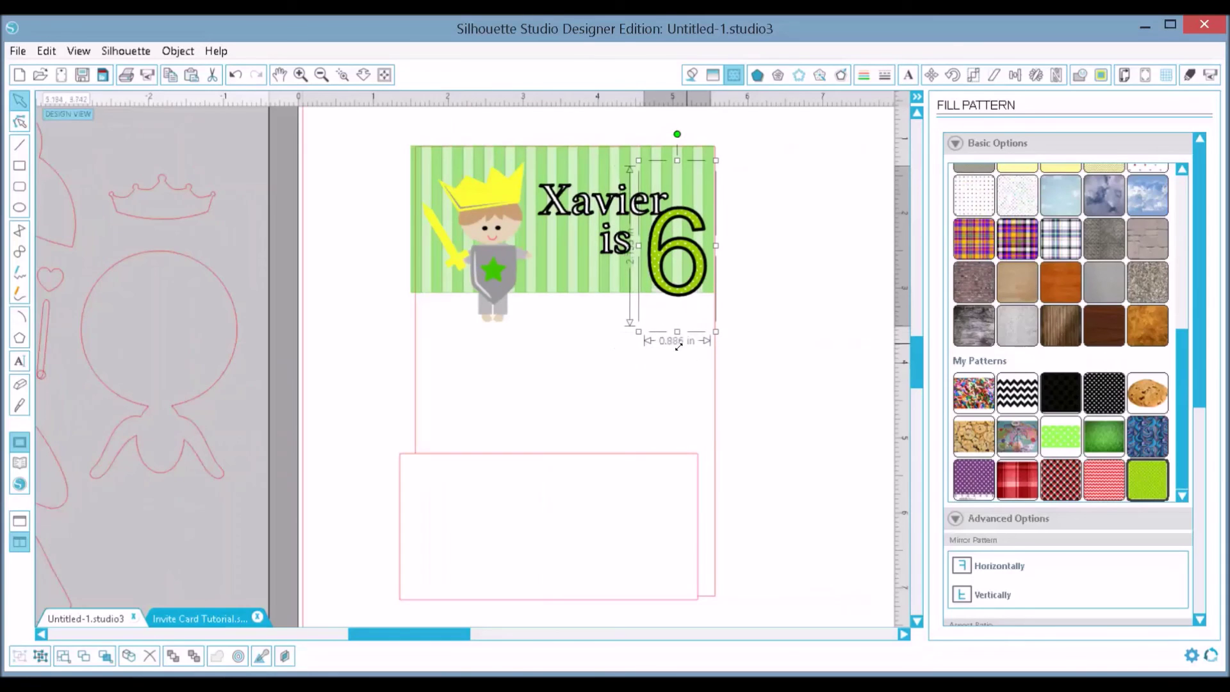
drag(679, 346, 679, 347)
click(84, 655)
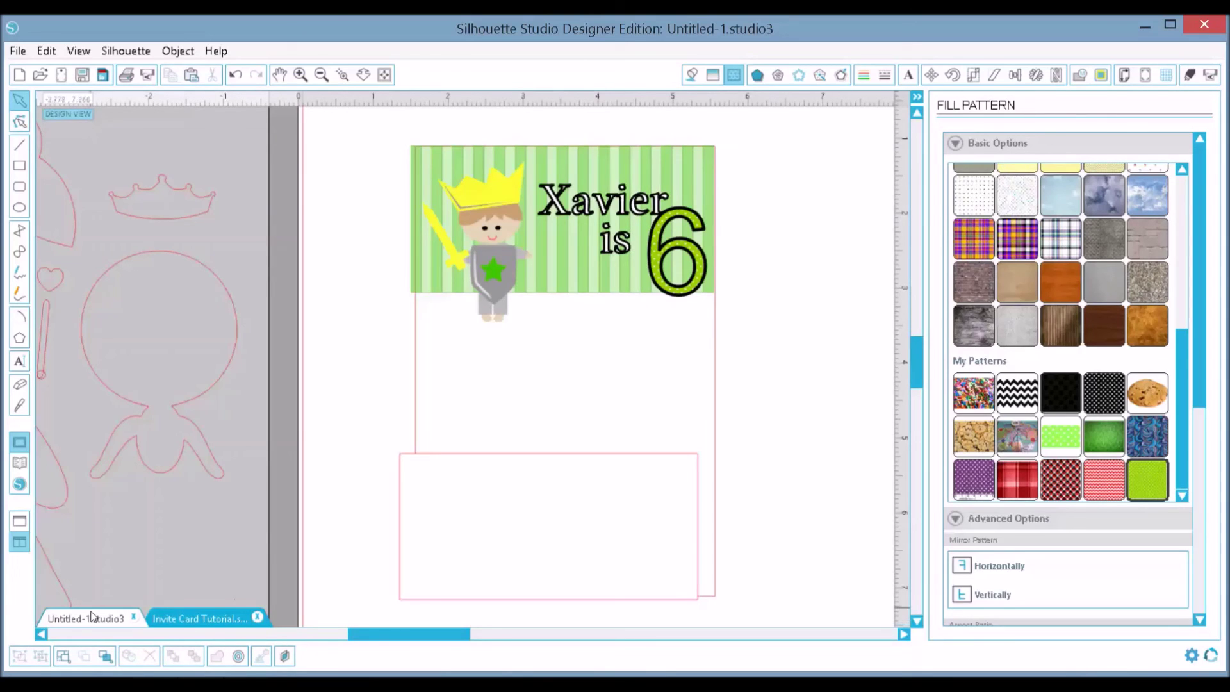
- Open the Invite Card Tutorial design to view the finished invitation layout
click(194, 619)
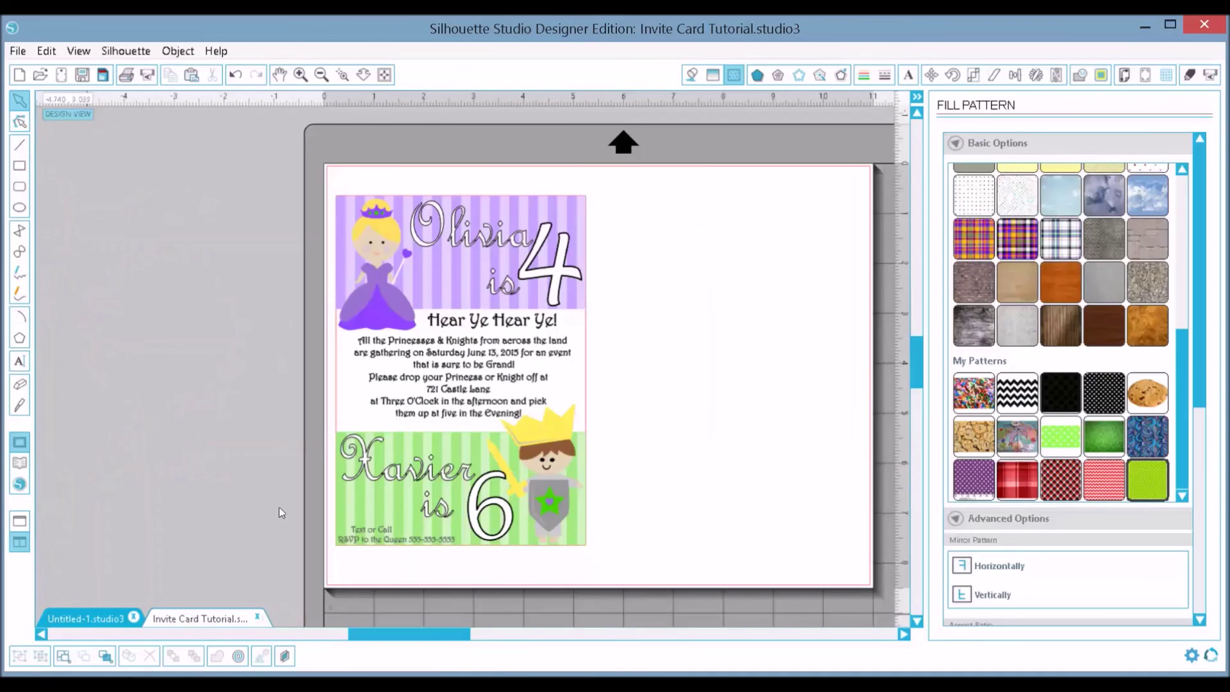